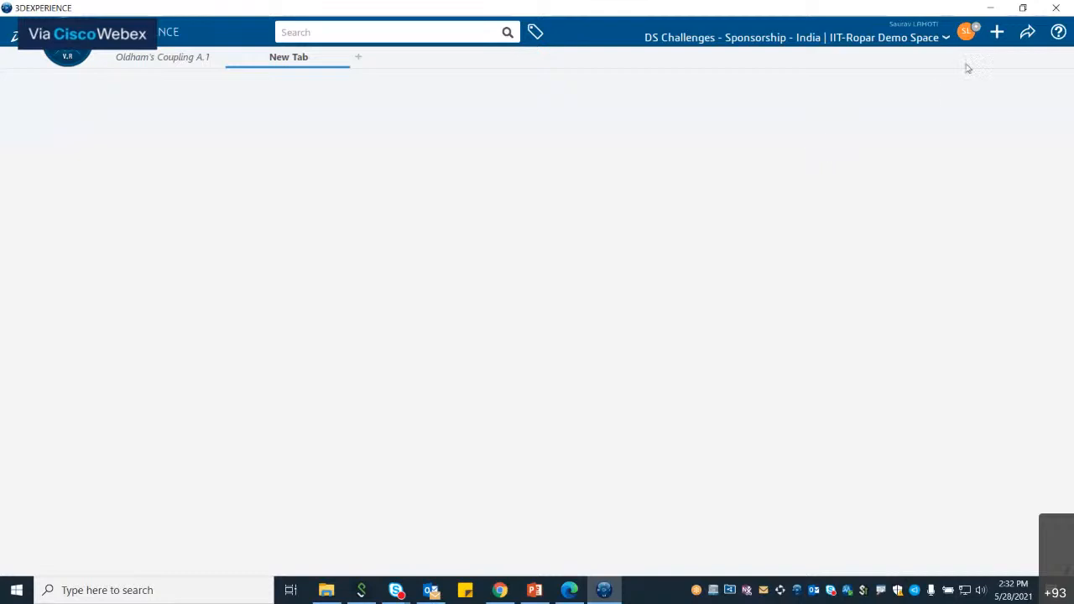
Step: Open the credentials dialog for the current collaborative space and browse the available roles
{"action": "left_click", "coordinate": [968, 34]}
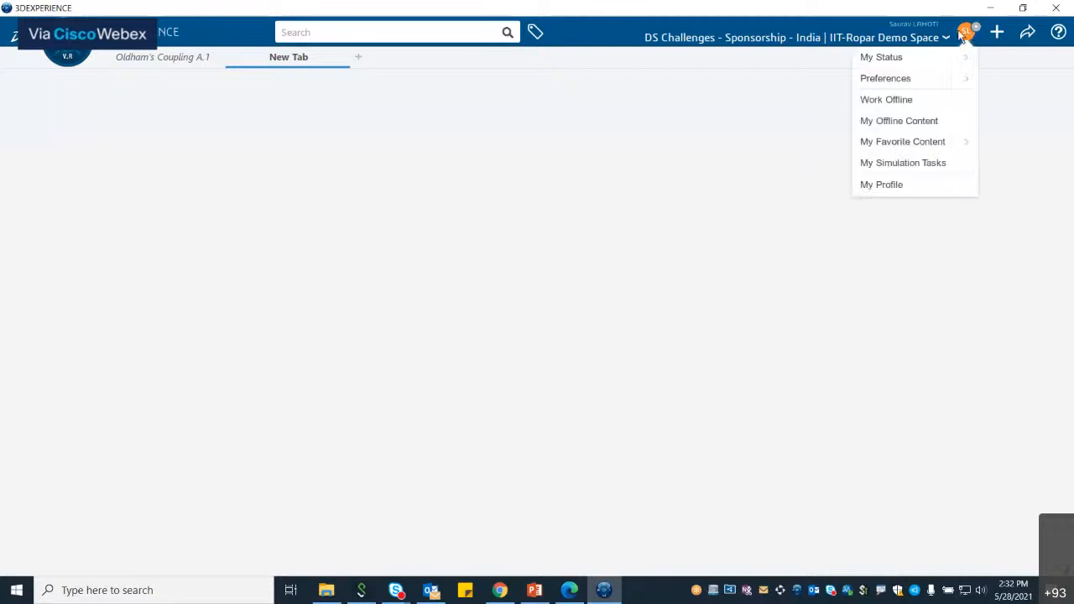
{"action": "left_click", "coordinate": [914, 38]}
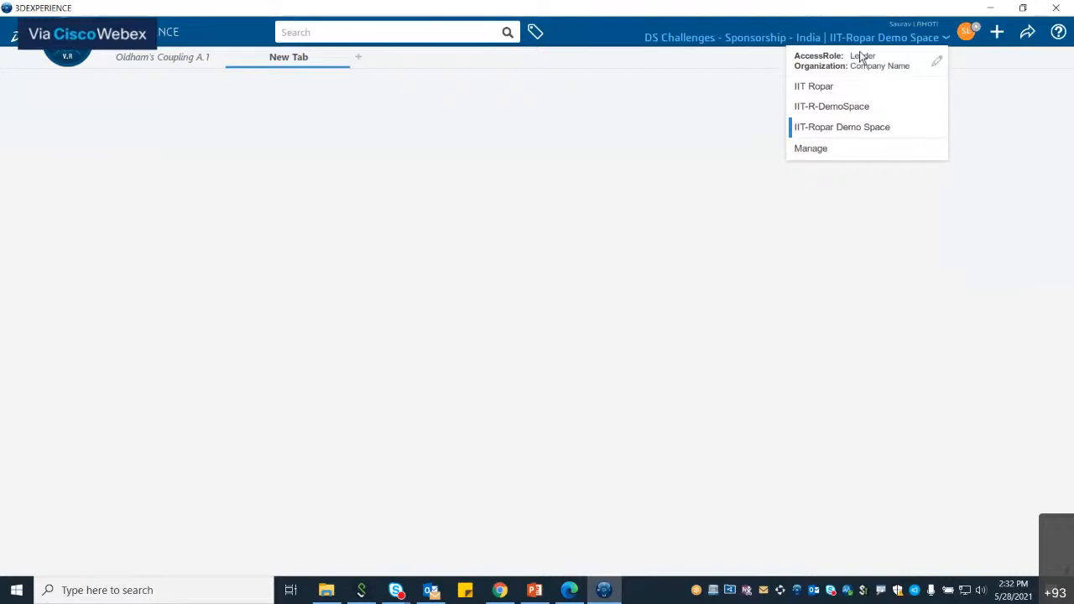
{"action": "left_click", "coordinate": [937, 64]}
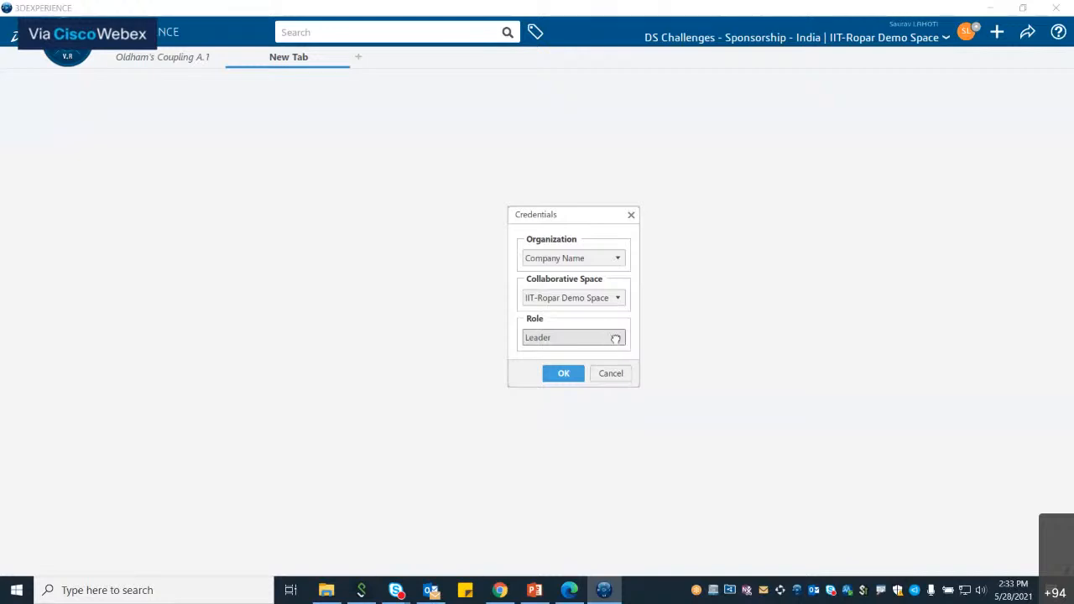
{"action": "left_click", "coordinate": [617, 339]}
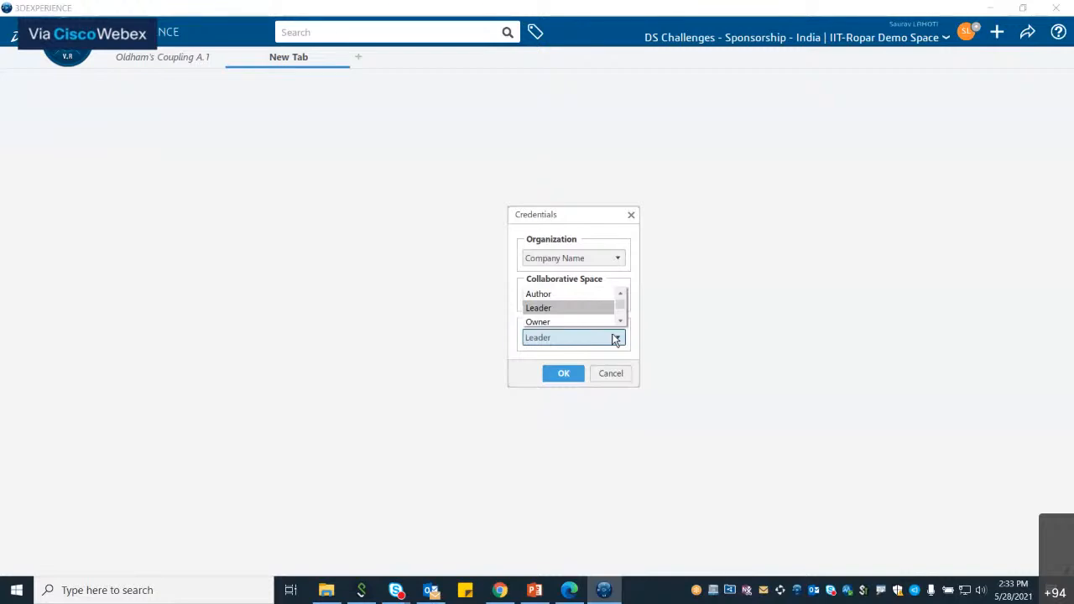
{"action": "left_click", "coordinate": [615, 339]}
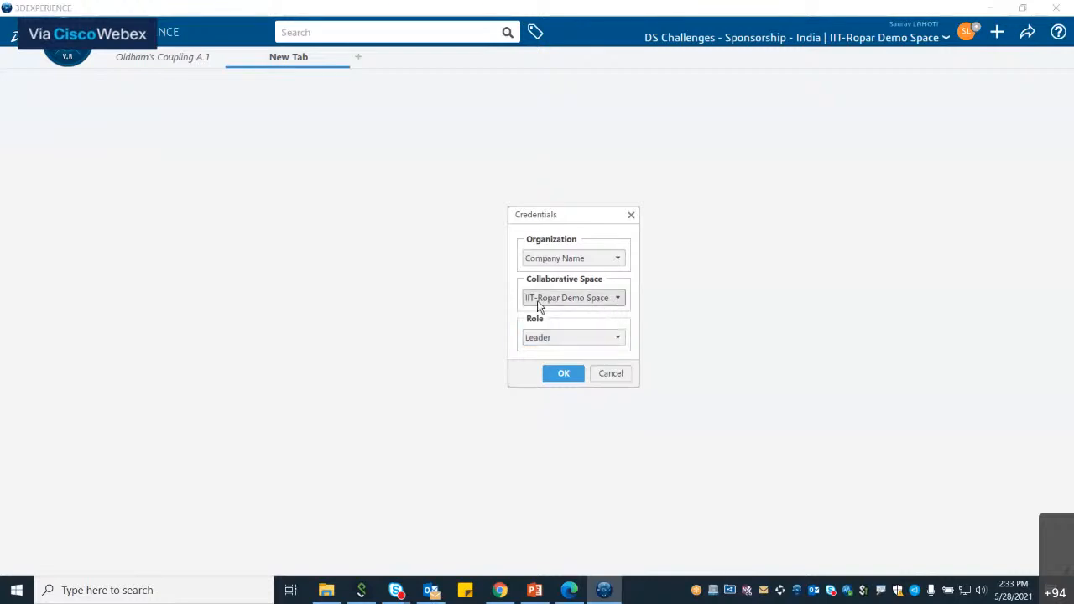
Step: Set the credentials to the IIT-Ropar Demo Space collaborative space with the Author role and confirm
{"action": "left_click", "coordinate": [619, 299]}
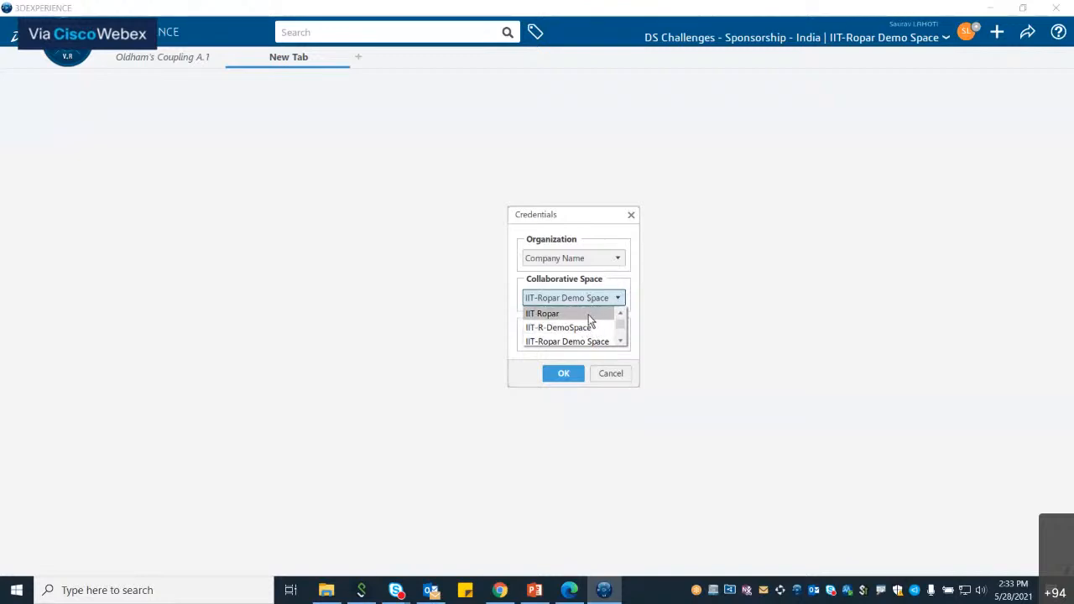
{"action": "left_click", "coordinate": [587, 313]}
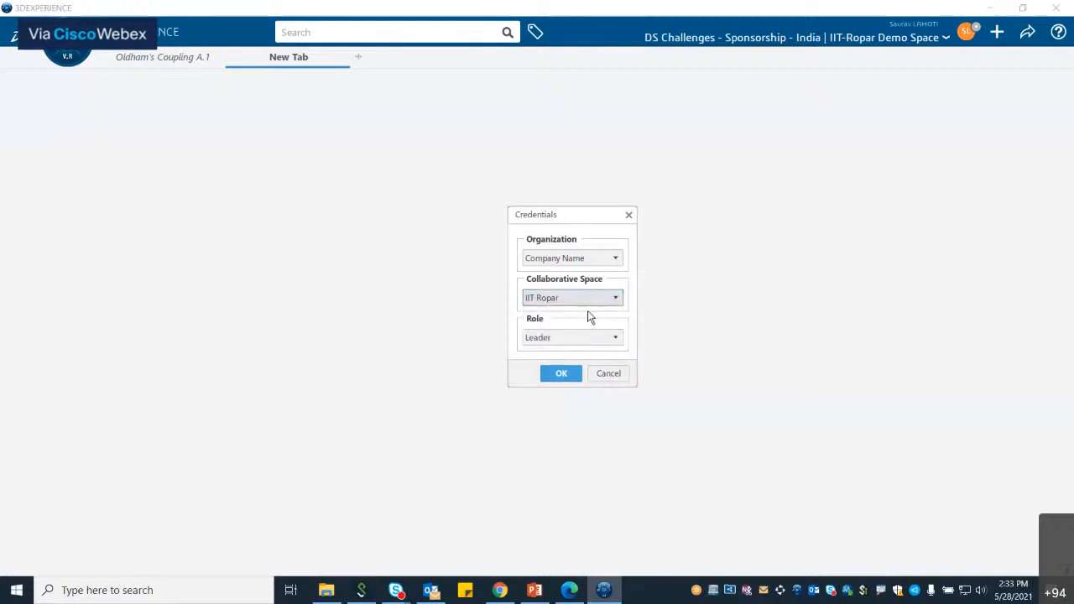
{"action": "left_click", "coordinate": [599, 336]}
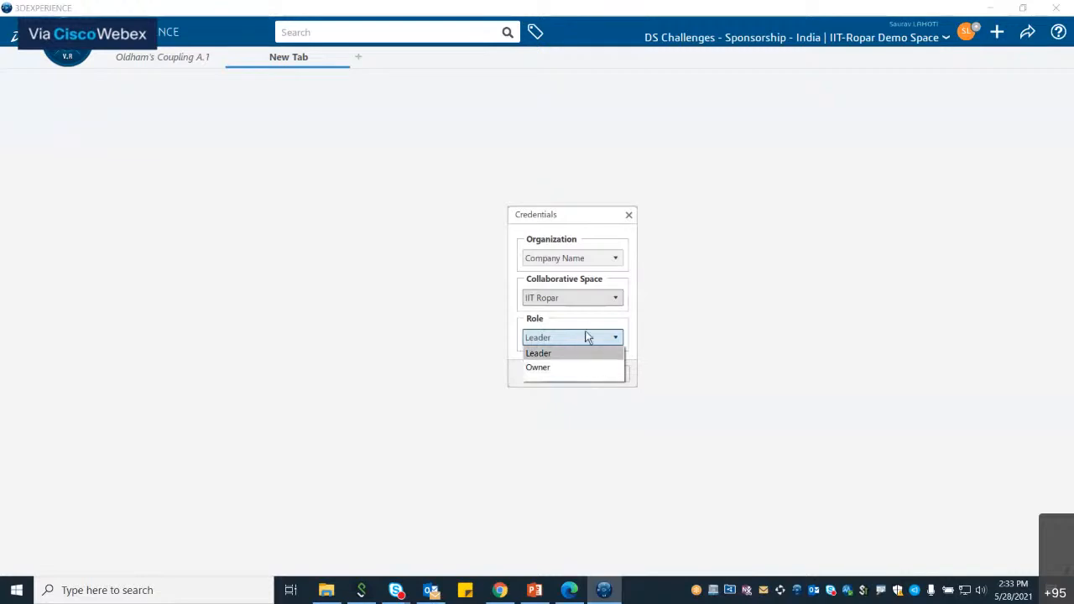
{"action": "left_click", "coordinate": [589, 336]}
{"action": "left_click", "coordinate": [597, 295]}
{"action": "left_click", "coordinate": [586, 344]}
{"action": "left_click", "coordinate": [594, 300]}
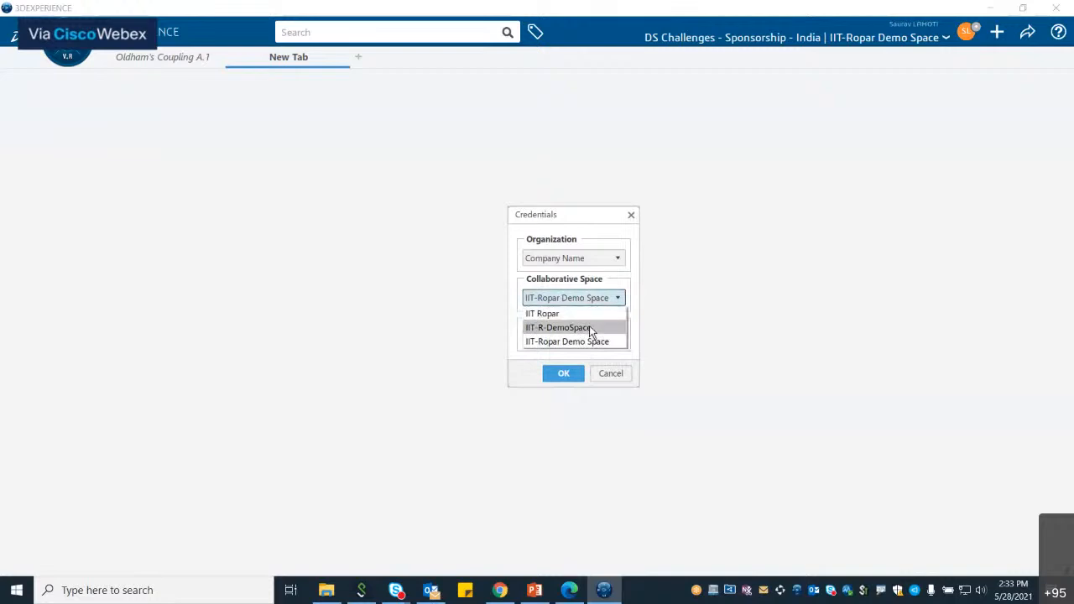
{"action": "left_click", "coordinate": [592, 342]}
{"action": "left_click", "coordinate": [562, 373]}
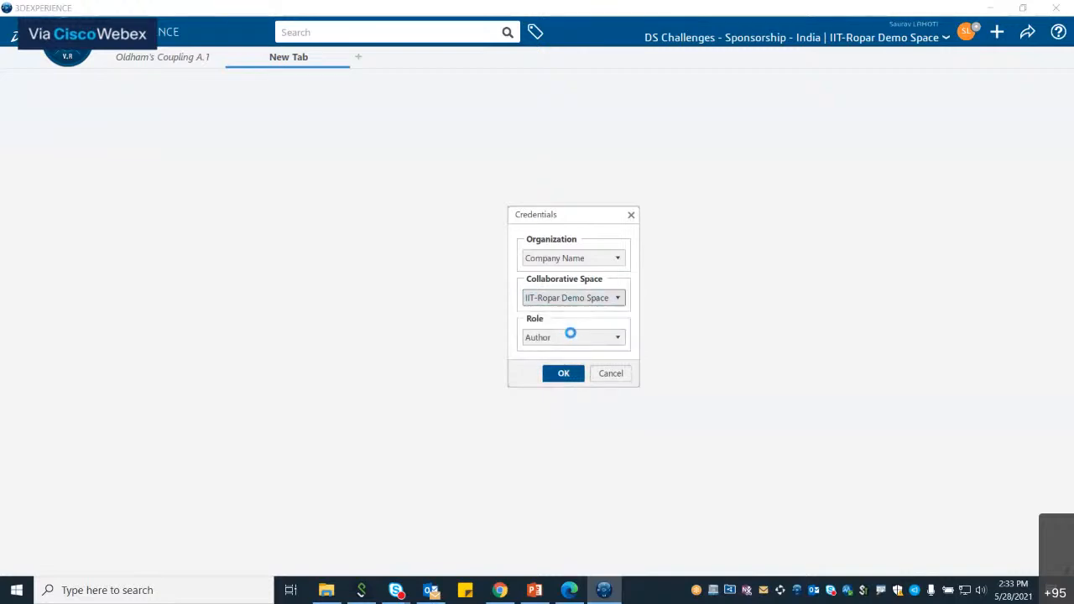
{"action": "left_click", "coordinate": [659, 257]}
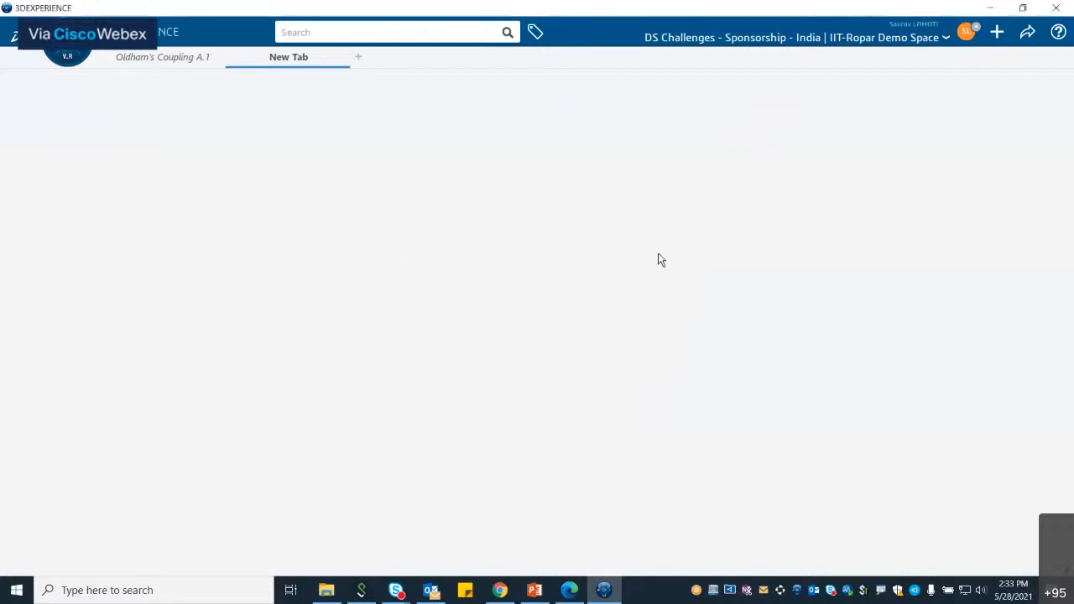
Step: Reopen the credentials and set the role to Leader for IIT-Ropar Demo Space, then confirm
{"action": "left_click", "coordinate": [938, 41]}
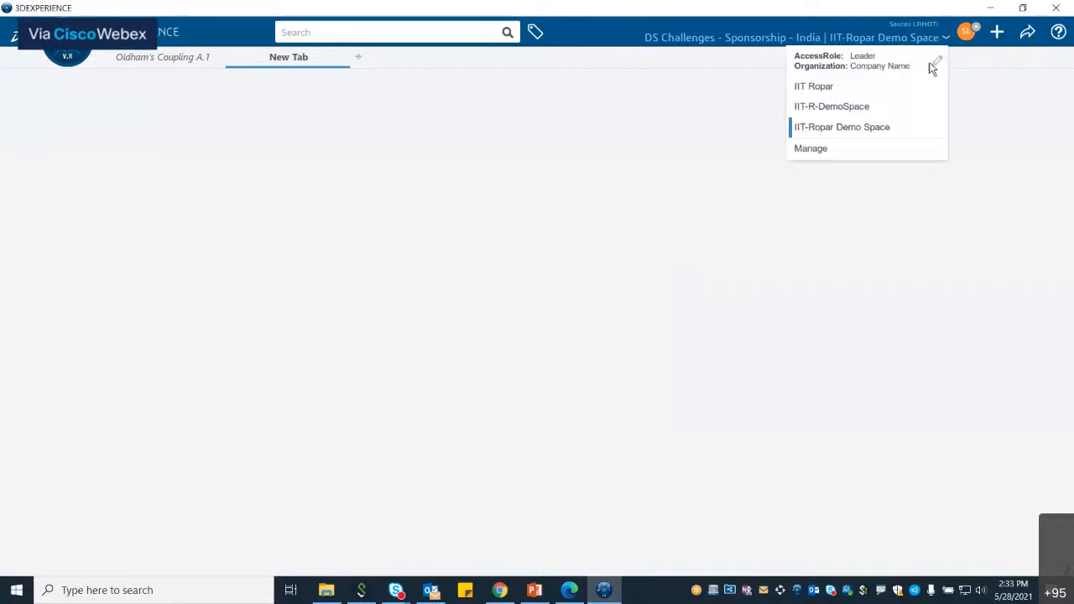
{"action": "left_click", "coordinate": [934, 66]}
{"action": "left_click", "coordinate": [598, 339]}
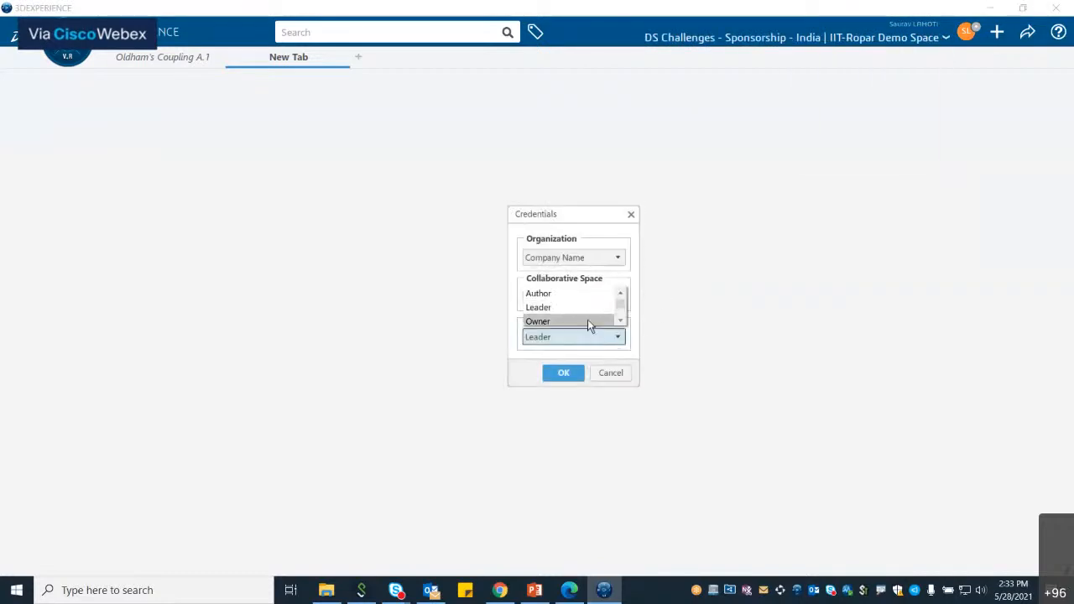
{"action": "left_click", "coordinate": [589, 307]}
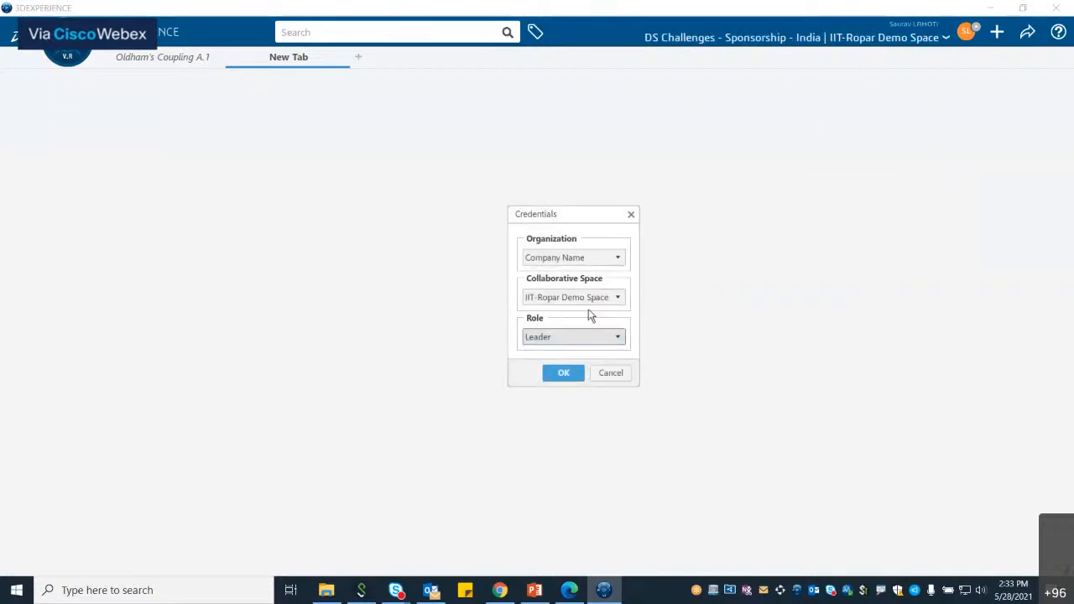
{"action": "left_click", "coordinate": [564, 373]}
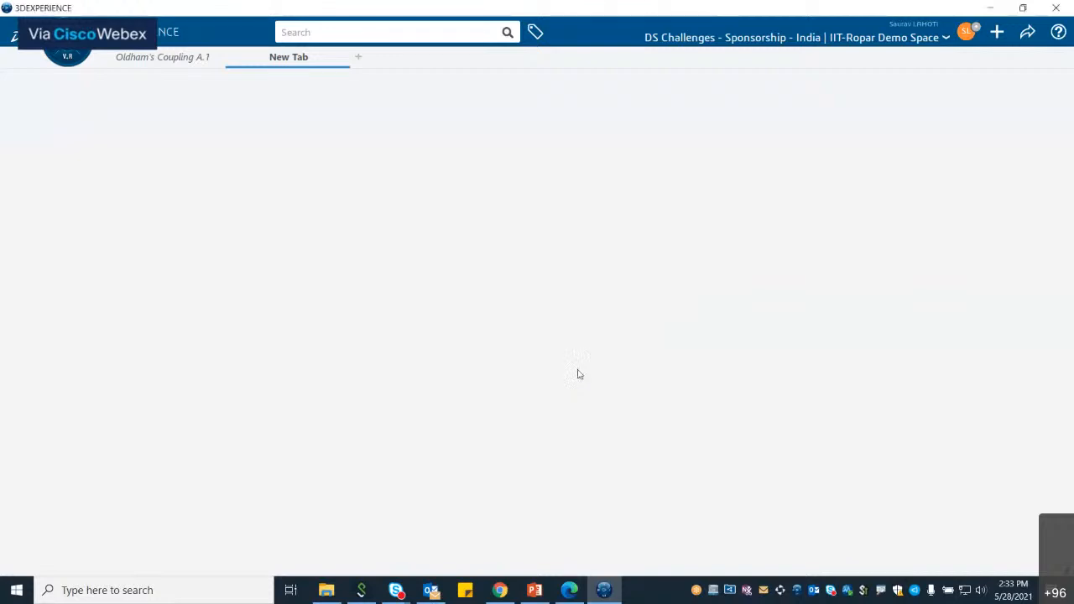
Step: Switch between the browser xDesign session and the desktop Oldham's Coupling assembly to compare them
{"action": "left_click", "coordinate": [993, 7]}
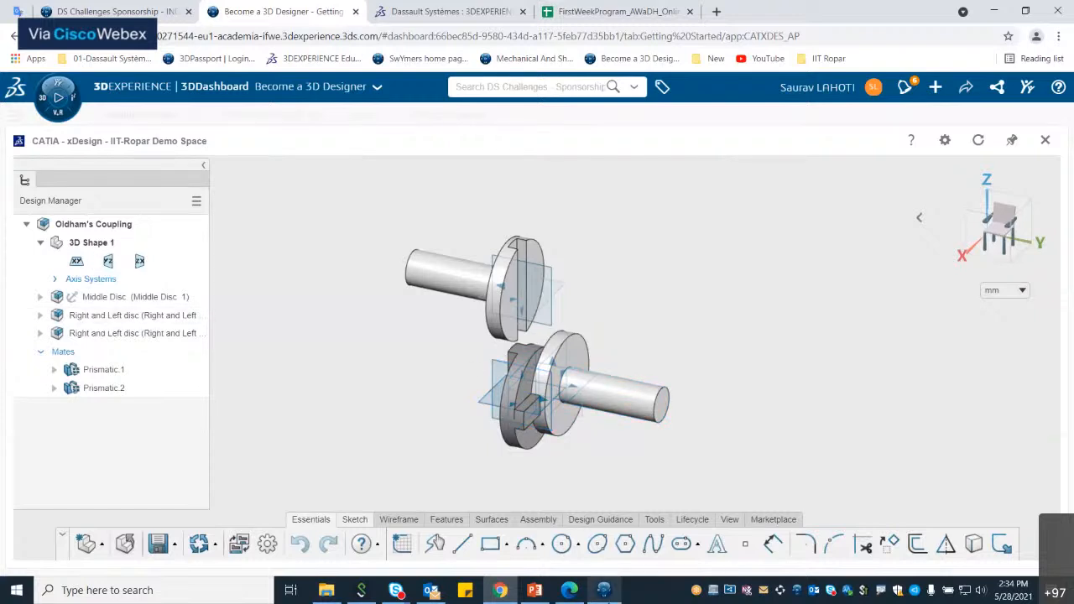
{"action": "mouse_move", "coordinate": [607, 597]}
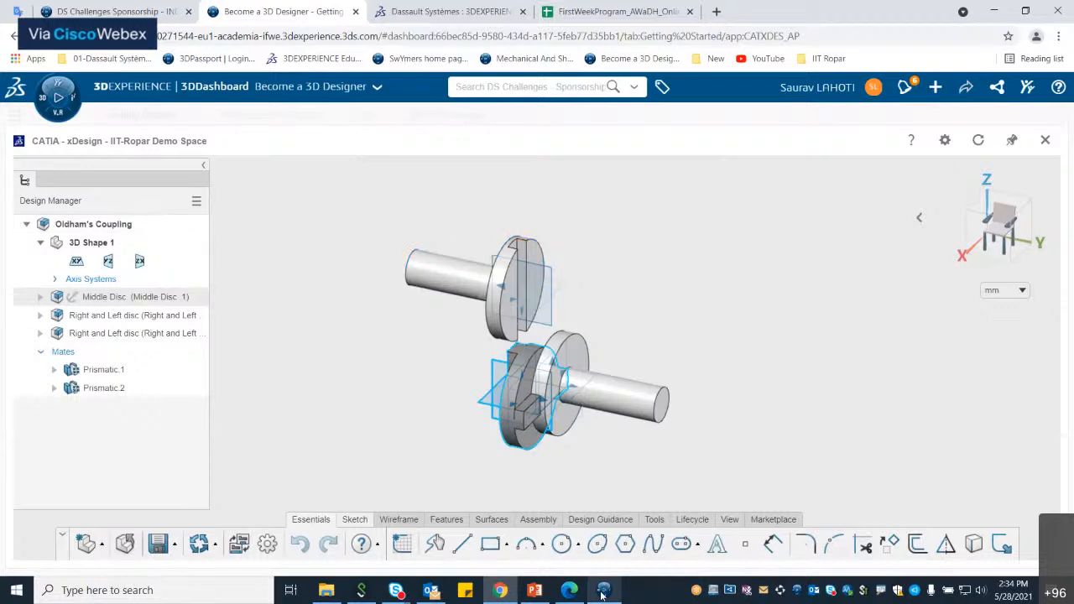
{"action": "left_click", "coordinate": [604, 590]}
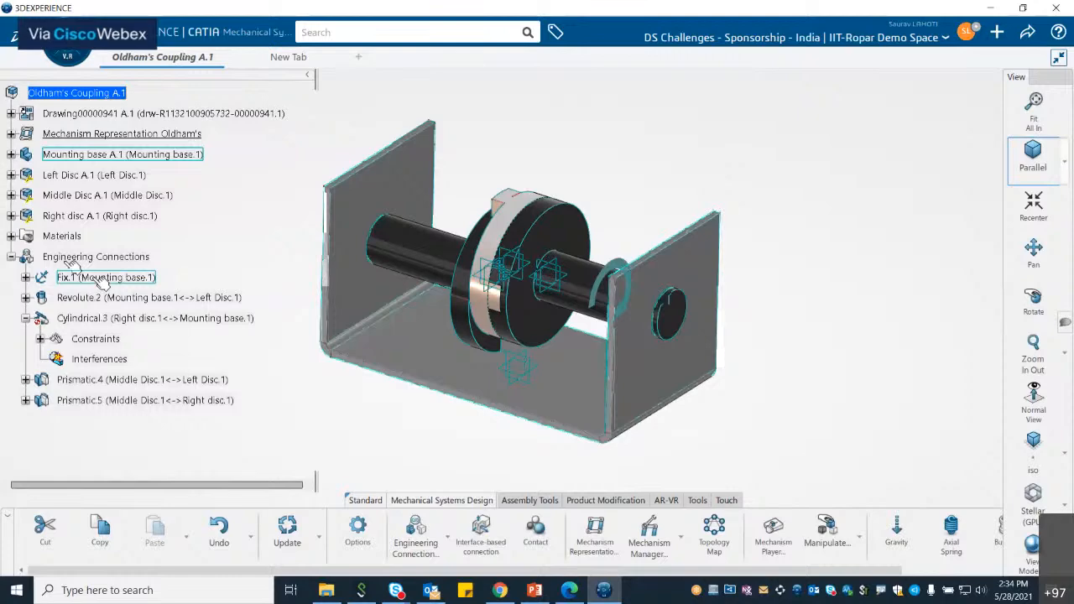
{"action": "left_click", "coordinate": [291, 58]}
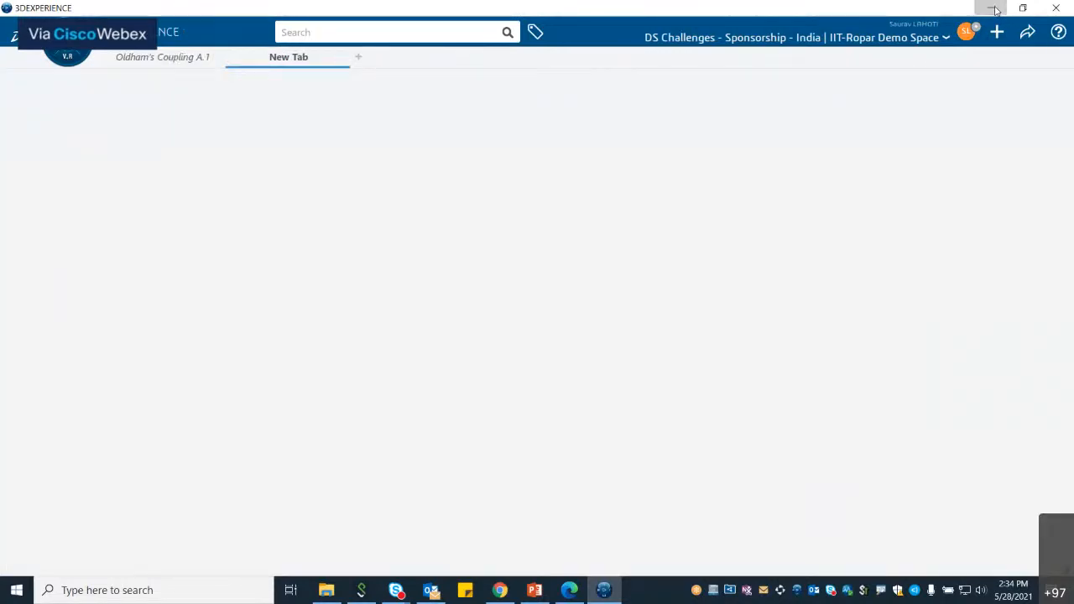
{"action": "left_click", "coordinate": [993, 8]}
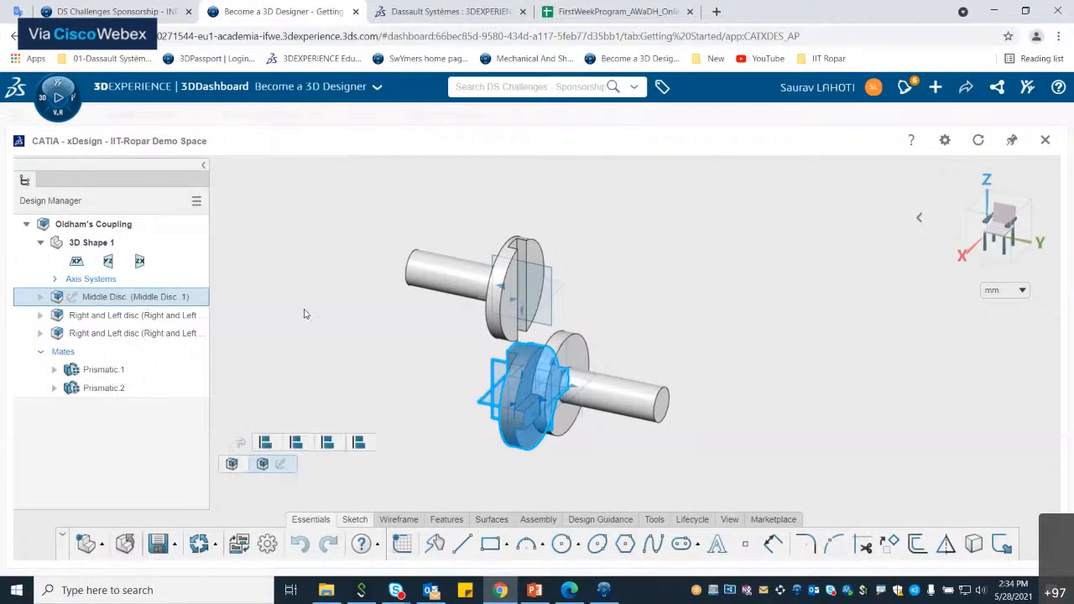
Step: Select the Middle Disc and examine its context commands and feature history
{"action": "left_click", "coordinate": [165, 303]}
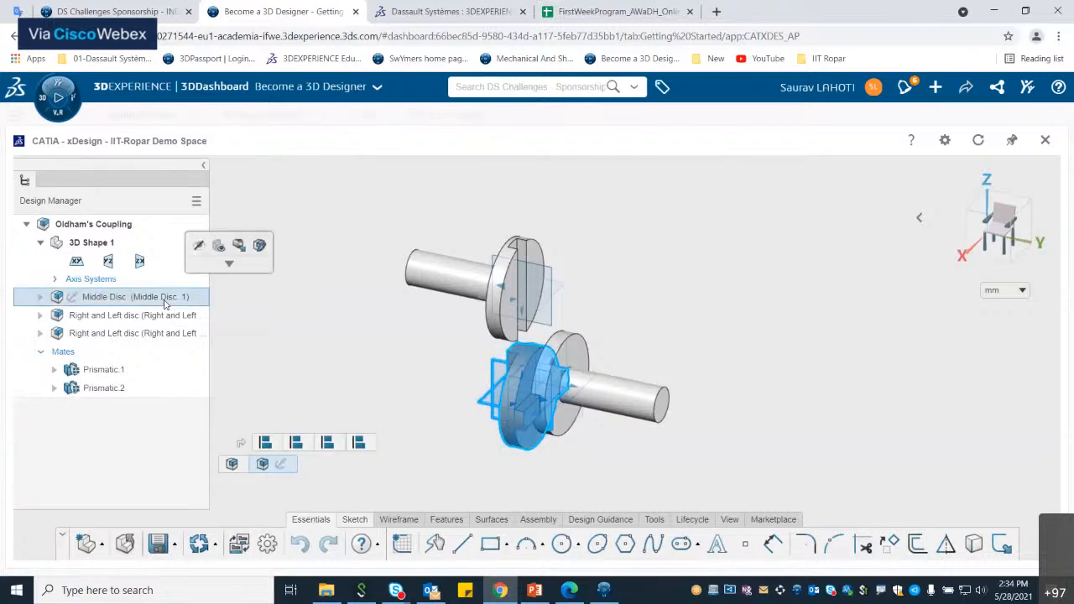
{"action": "left_click", "coordinate": [230, 264]}
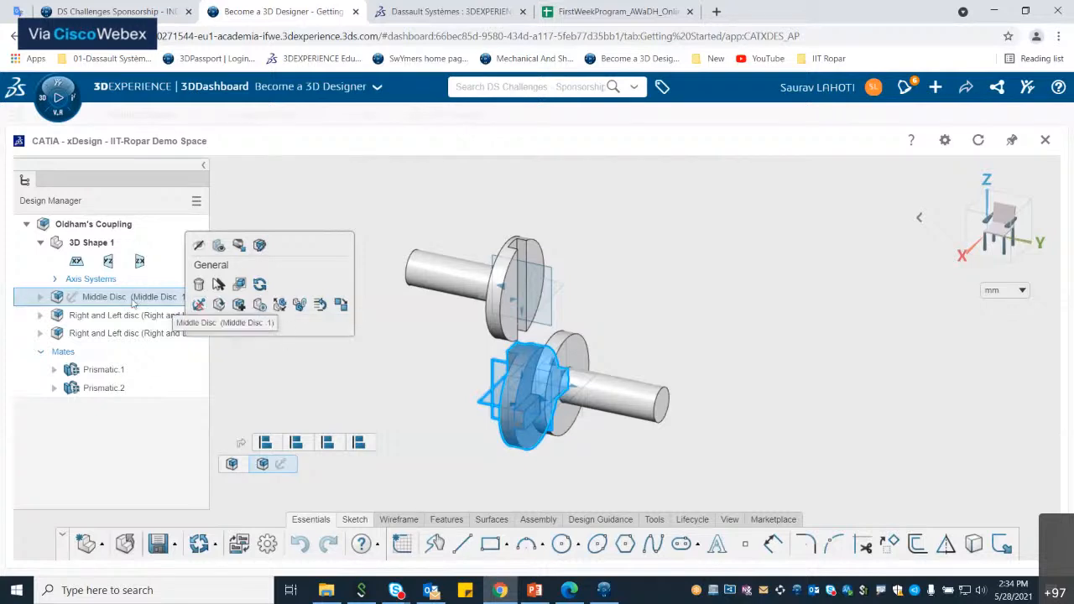
{"action": "left_click", "coordinate": [199, 304]}
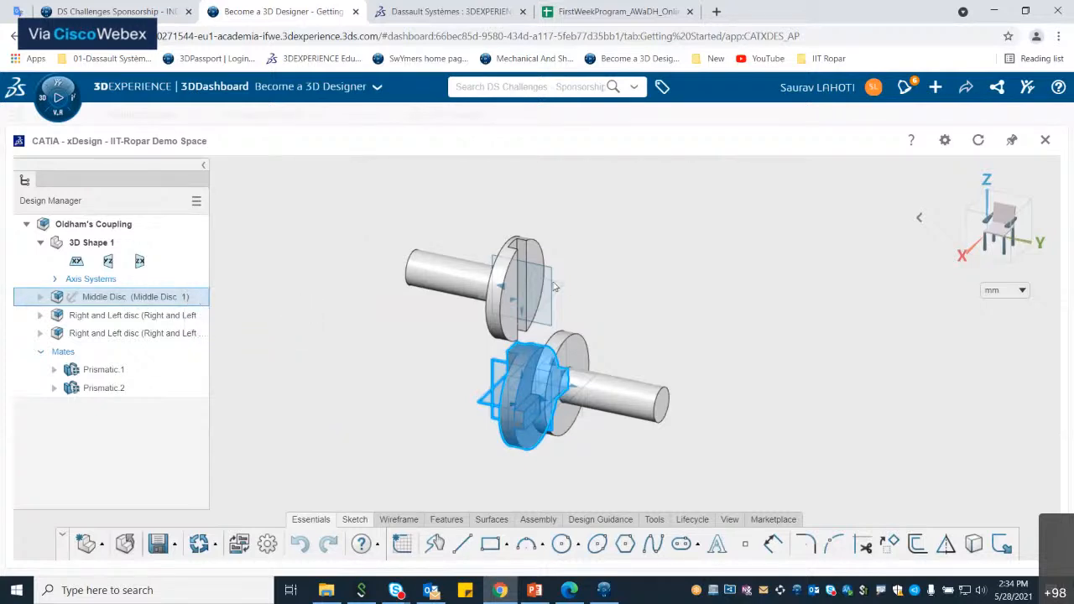
{"action": "left_click", "coordinate": [595, 270]}
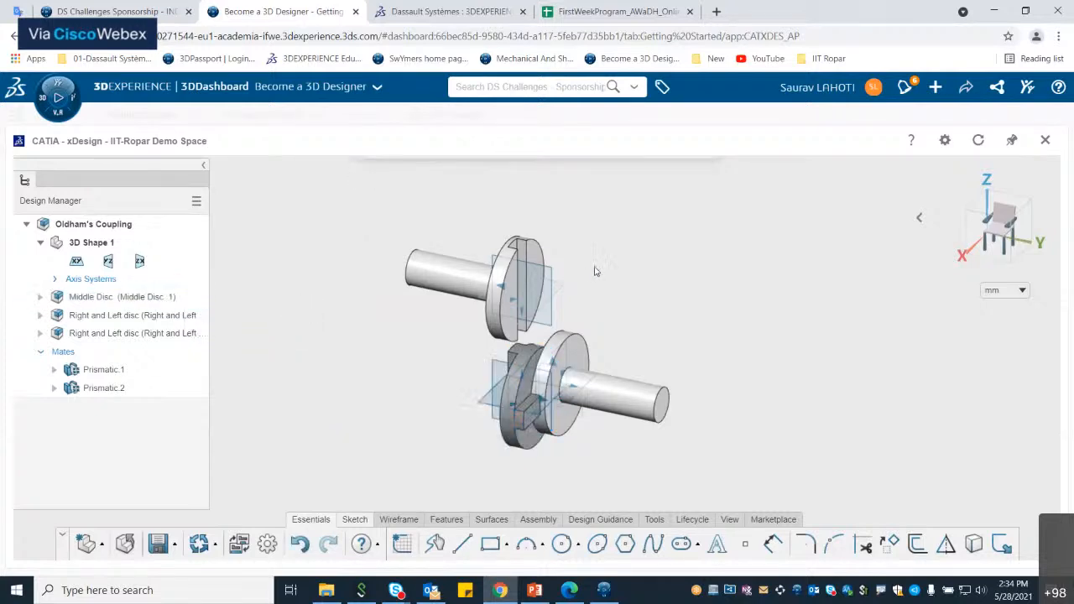
{"action": "left_click", "coordinate": [527, 355]}
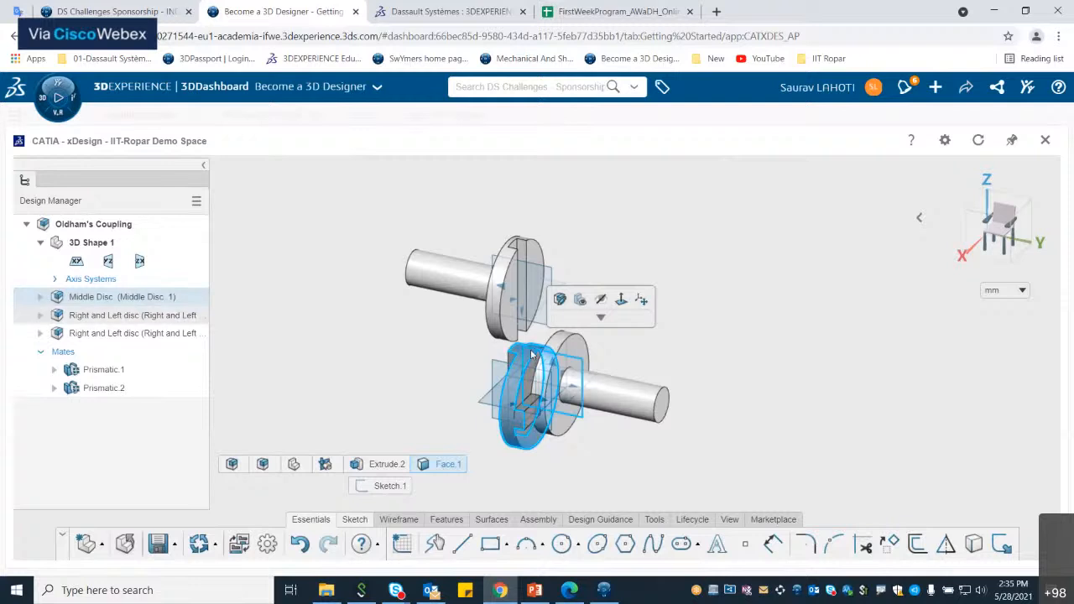
Step: Save the Oldham's Coupling model
{"action": "left_click", "coordinate": [636, 367]}
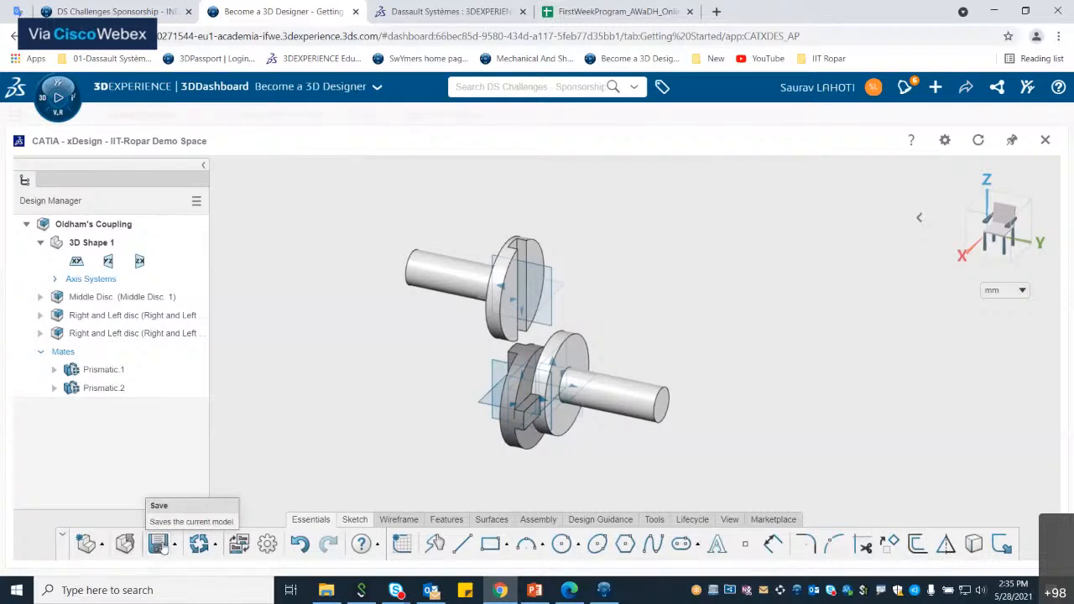
{"action": "left_click", "coordinate": [159, 544]}
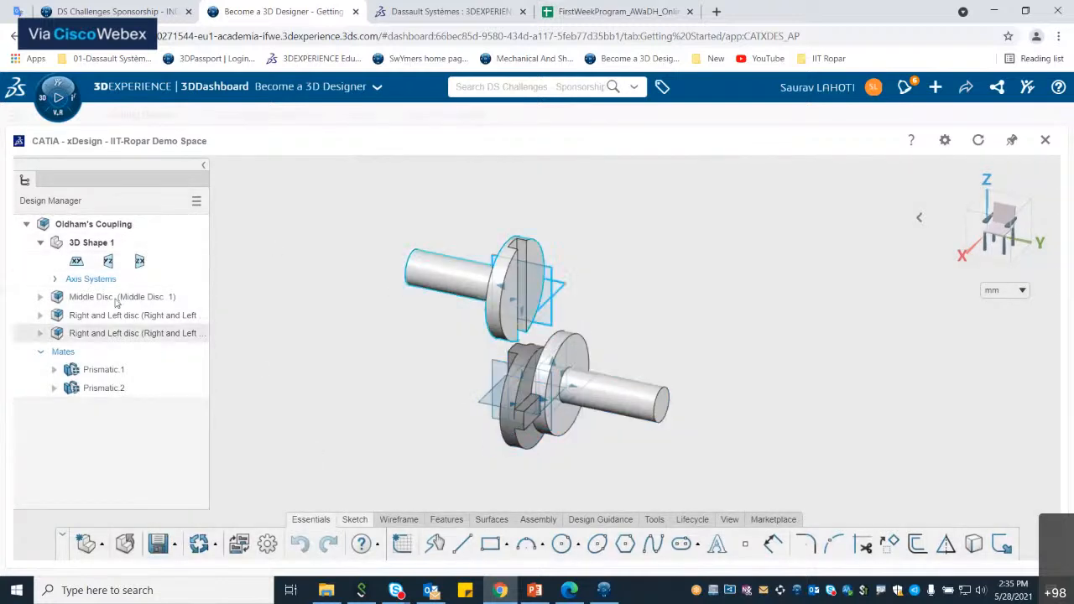
{"action": "left_click", "coordinate": [604, 590]}
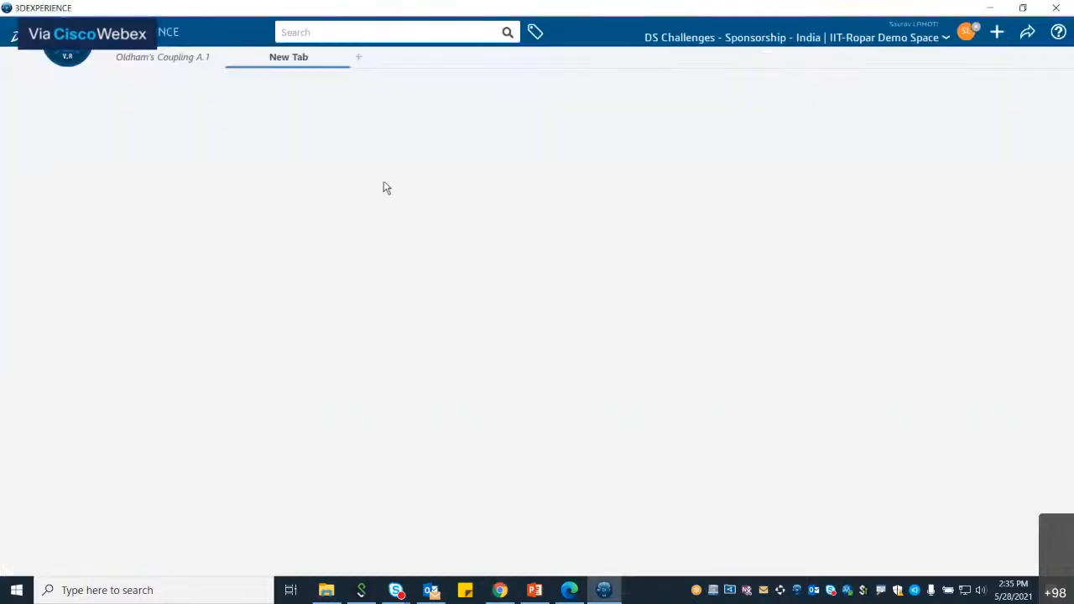
{"action": "left_click", "coordinate": [373, 31]}
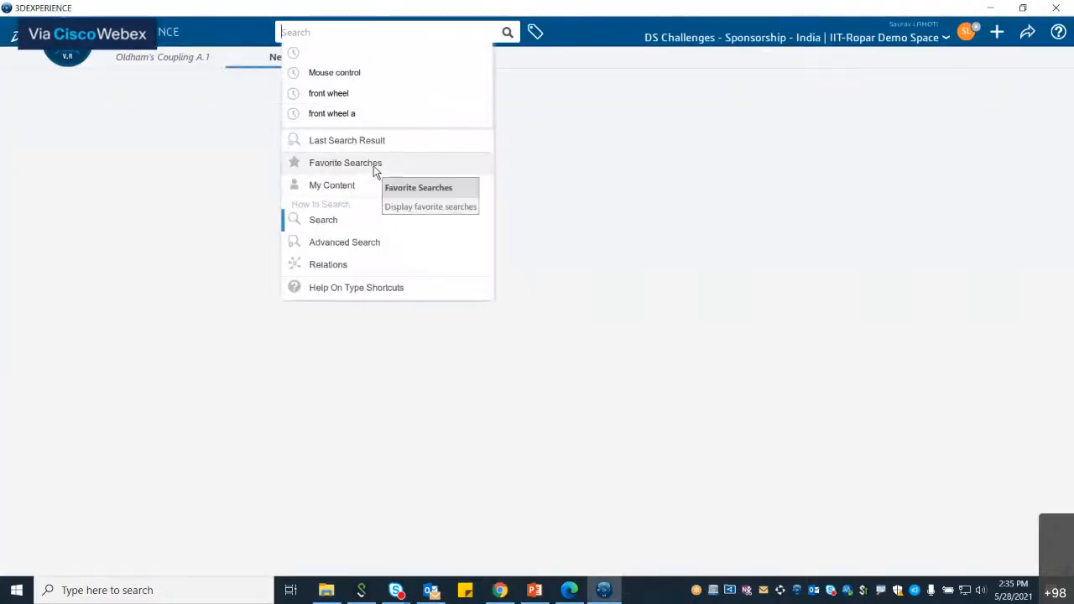
{"action": "left_click", "coordinate": [625, 209]}
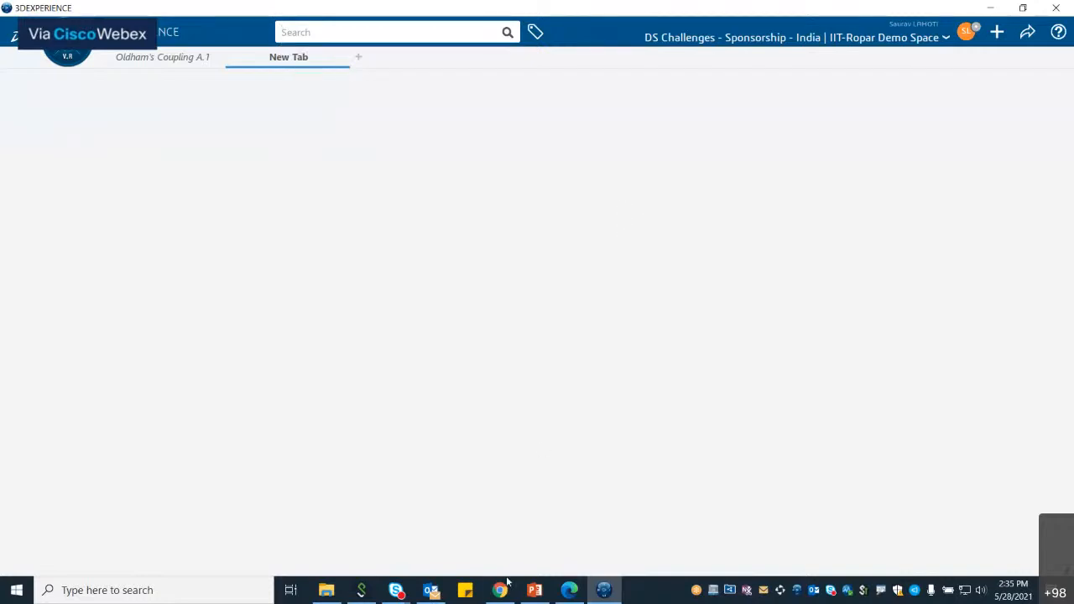
{"action": "mouse_move", "coordinate": [503, 592]}
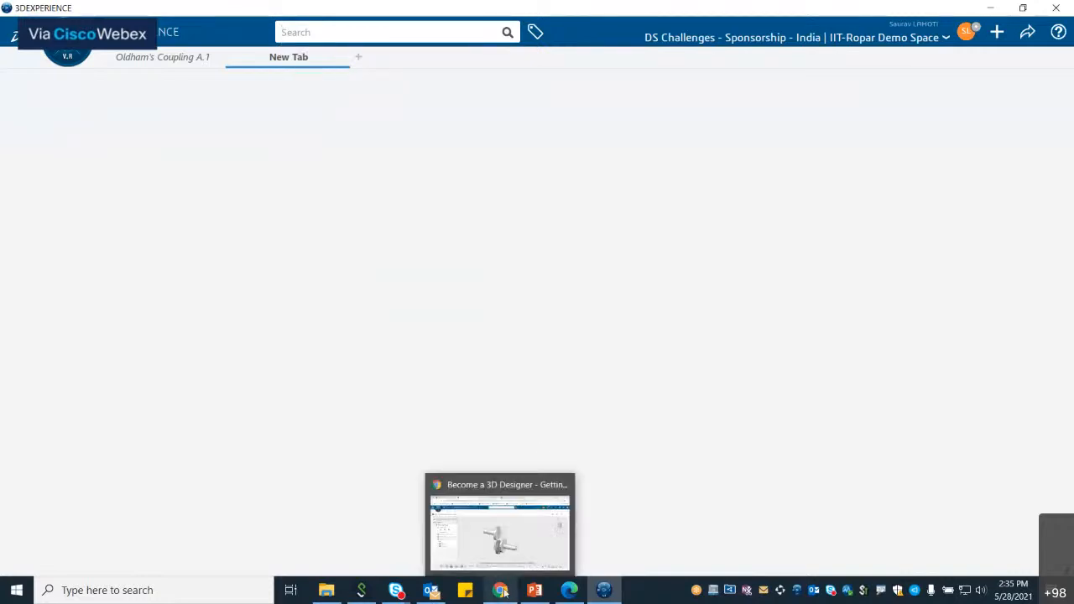
{"action": "left_click", "coordinate": [508, 541]}
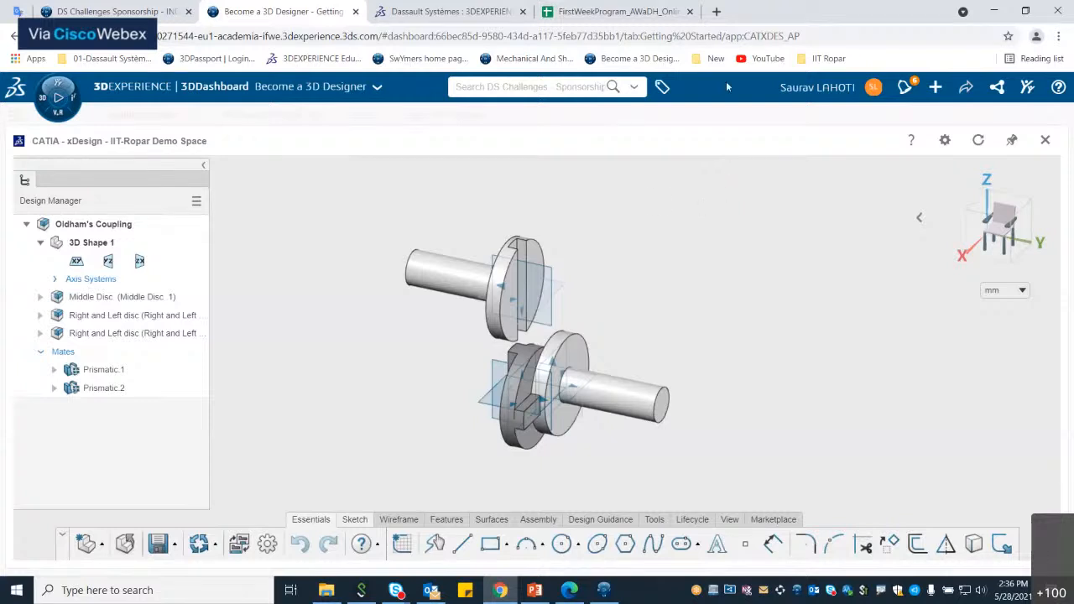
Step: Save the Oldham's Coupling design again in the browser session
{"action": "left_click", "coordinate": [157, 543]}
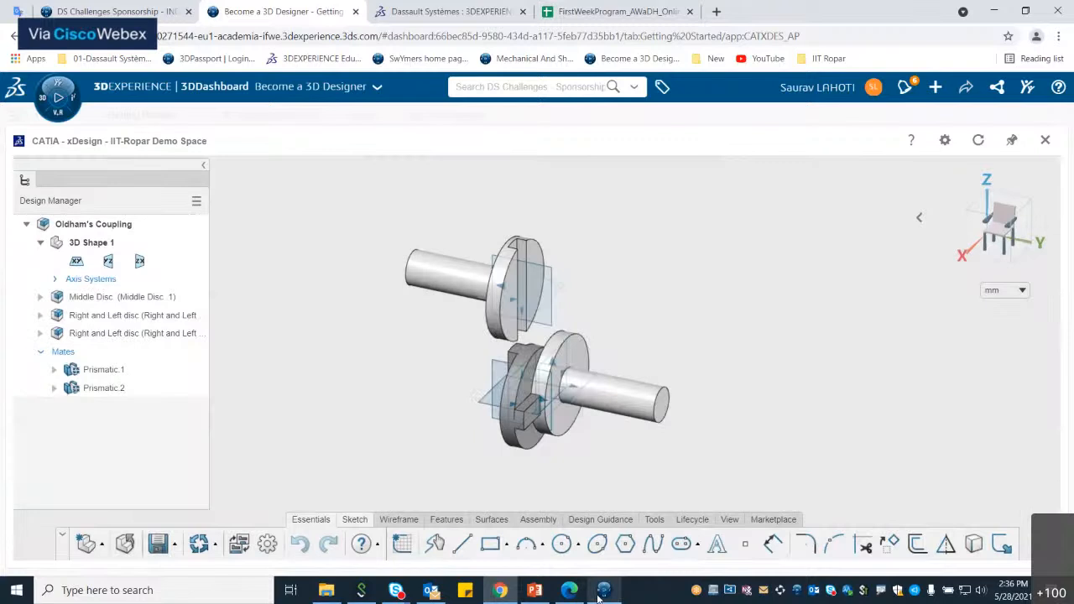
Step: Switch to the desktop 3DEXPERIENCE app and open the Oldham's Coupling assembly from My Content
{"action": "left_click", "coordinate": [598, 591]}
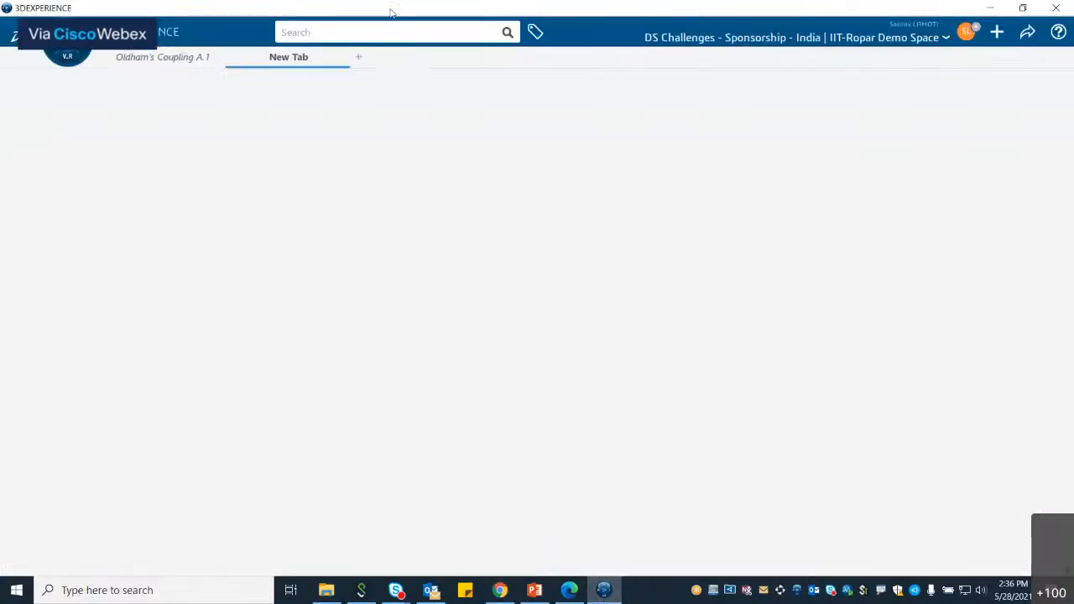
{"action": "left_click", "coordinate": [427, 34]}
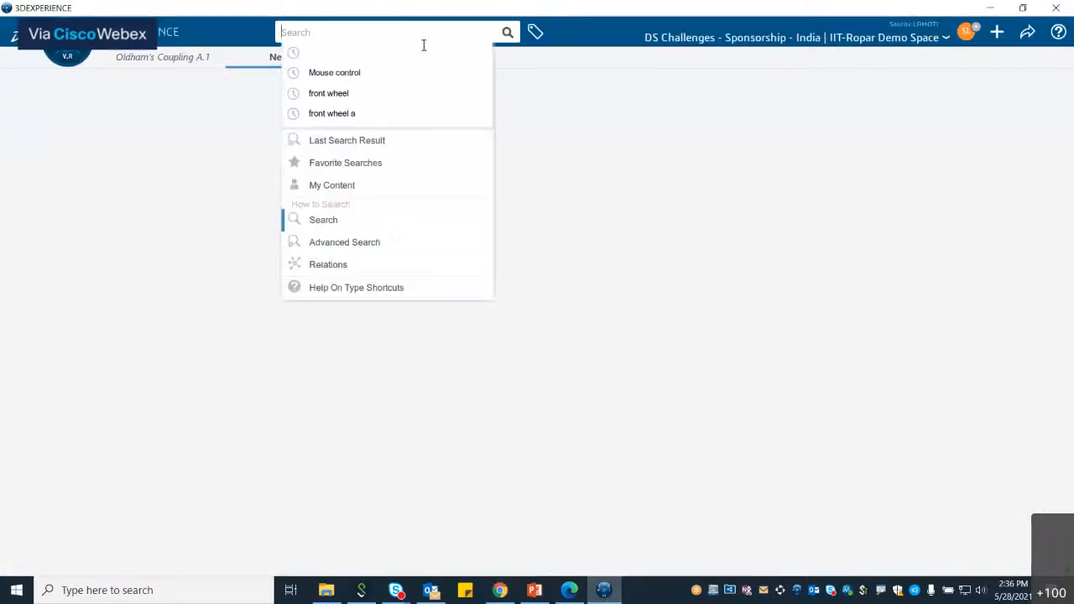
{"action": "left_click", "coordinate": [402, 183]}
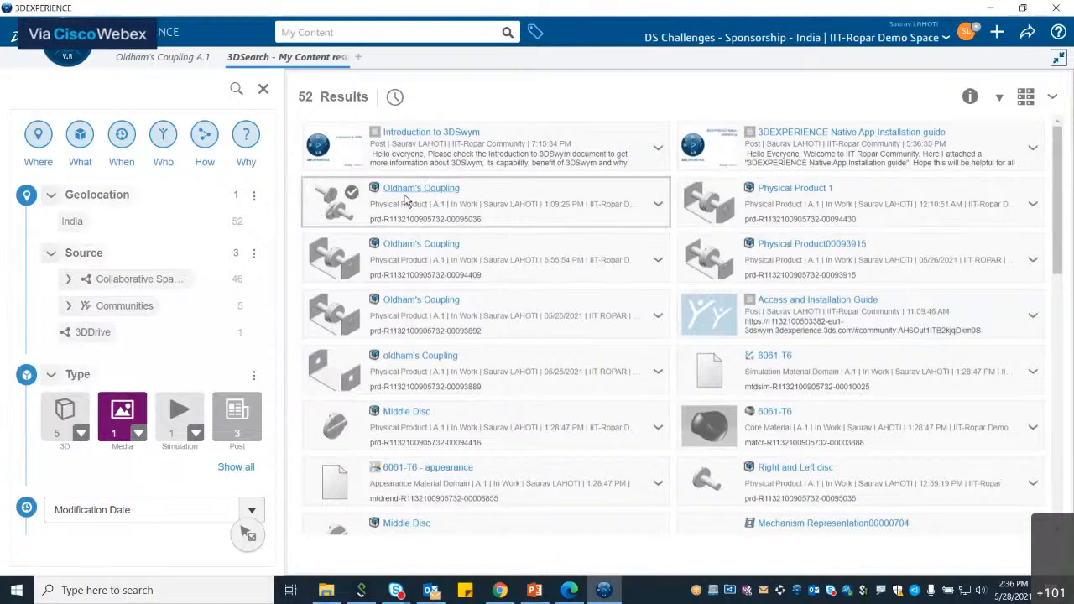
{"action": "left_click", "coordinate": [660, 210]}
{"action": "left_click", "coordinate": [660, 210]}
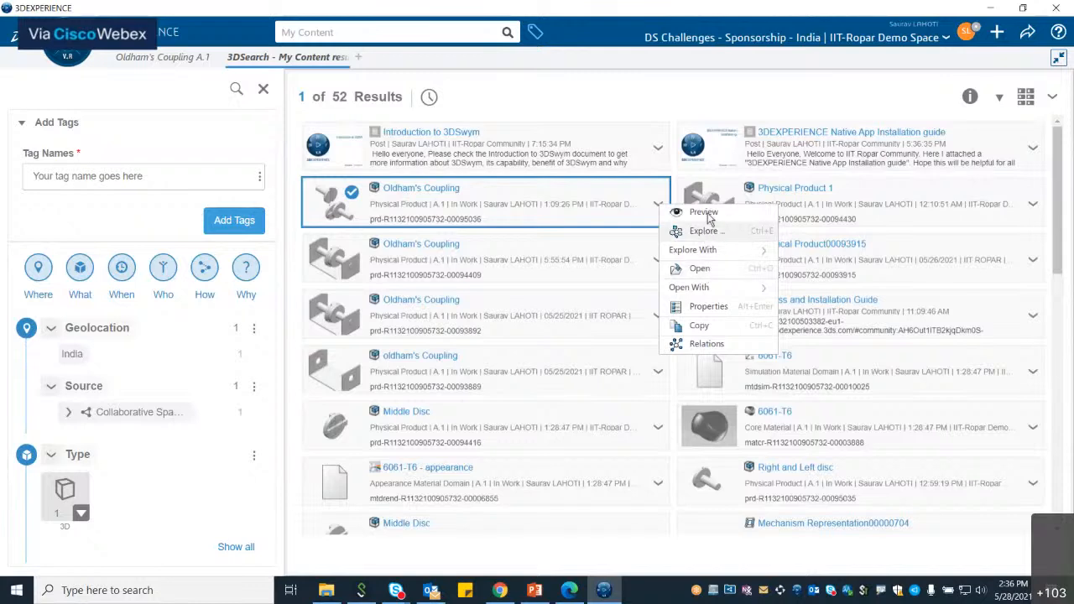
{"action": "left_click", "coordinate": [701, 269]}
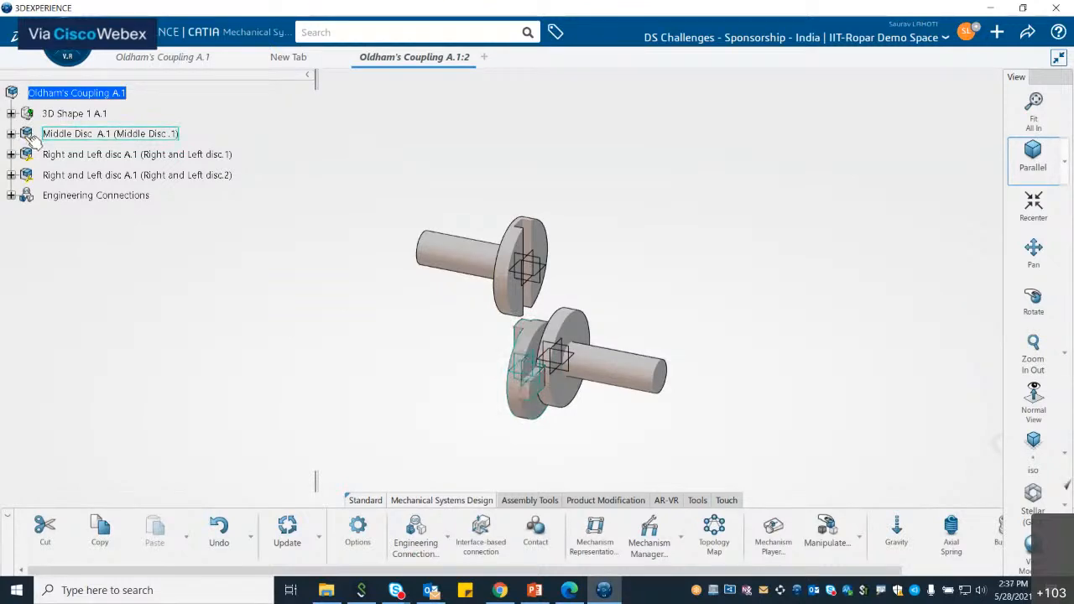
Step: Select the Middle Disc in the tree and in the 3D view to inspect it
{"action": "left_click", "coordinate": [88, 136]}
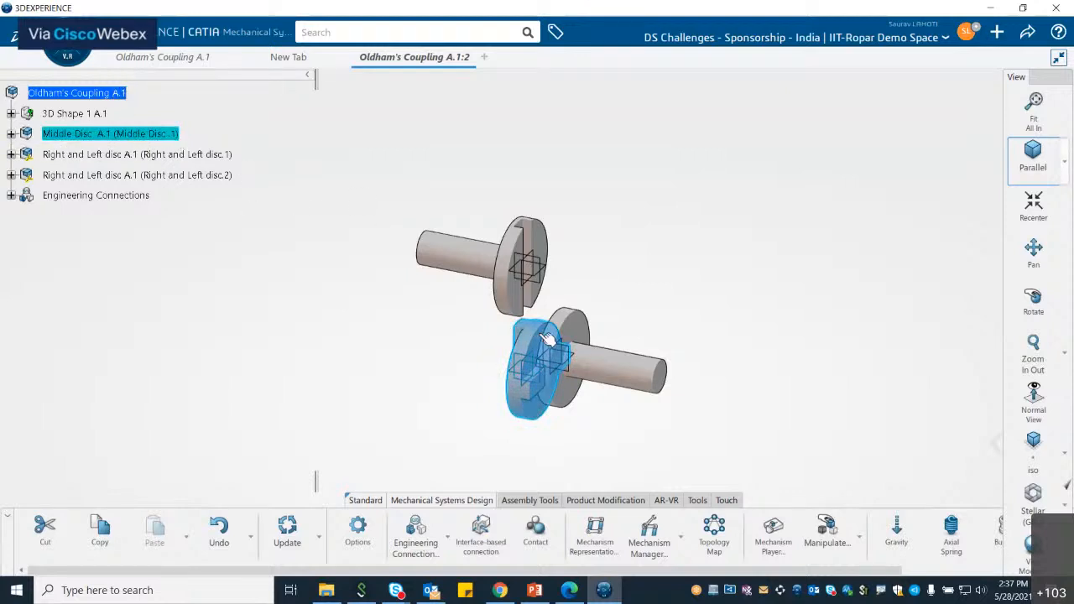
{"action": "left_click", "coordinate": [660, 235]}
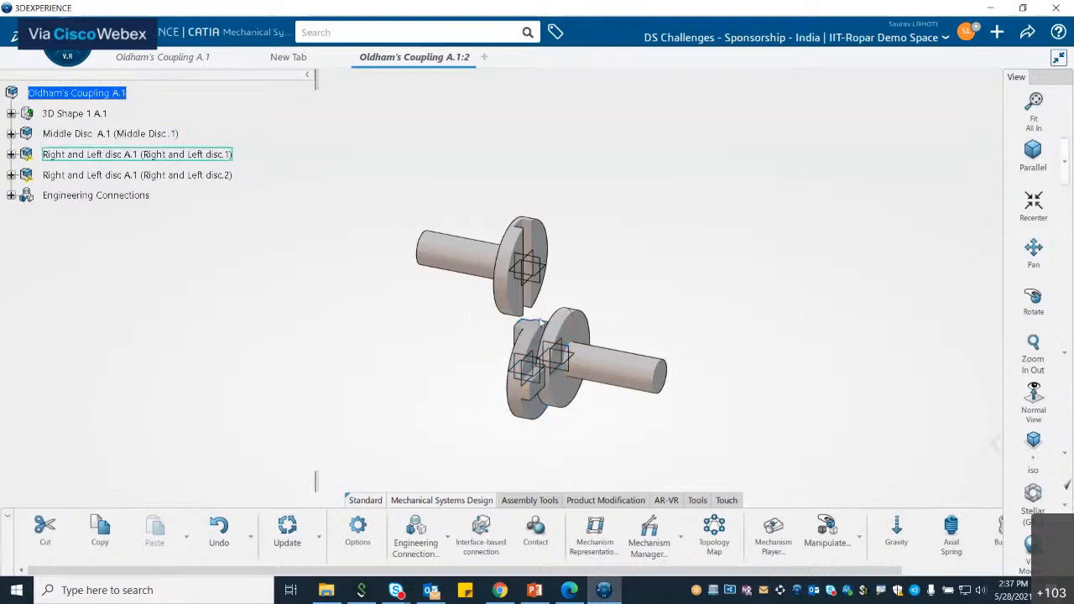
{"action": "left_click", "coordinate": [538, 330]}
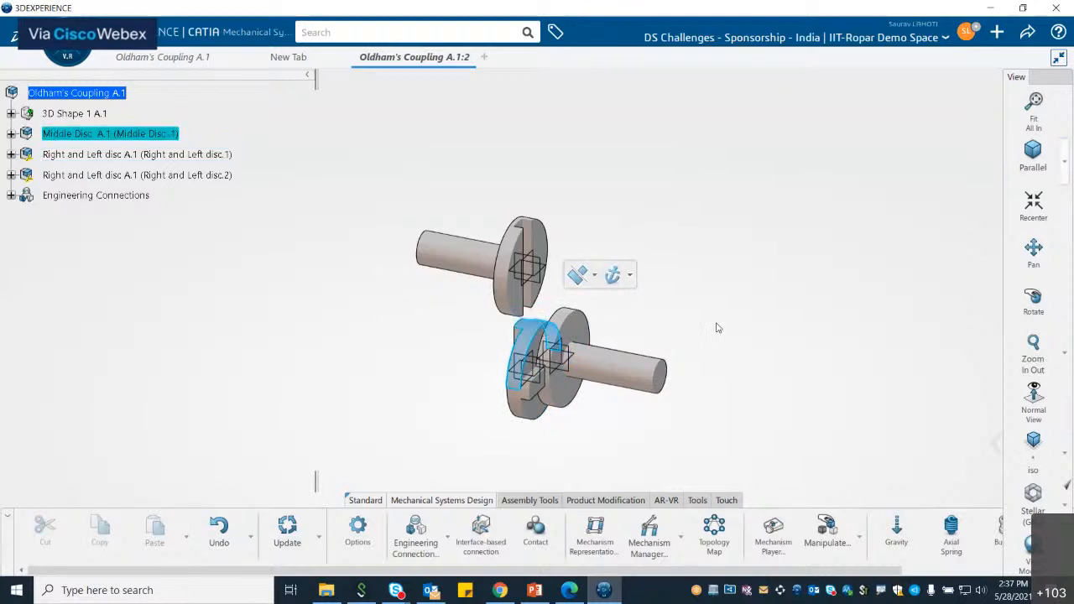
{"action": "left_click", "coordinate": [730, 345]}
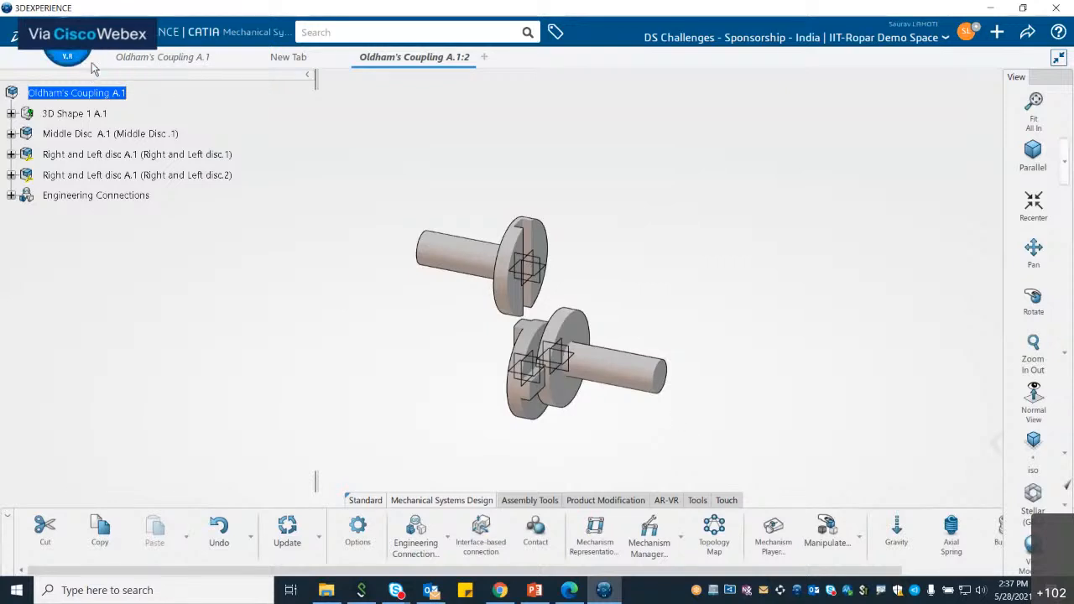
Step: Search the apps for "ass" and switch to the Assembly Design app
{"action": "left_click", "coordinate": [67, 48]}
{"action": "triple_click", "coordinate": [191, 139]}
{"action": "type", "text": "ass"}
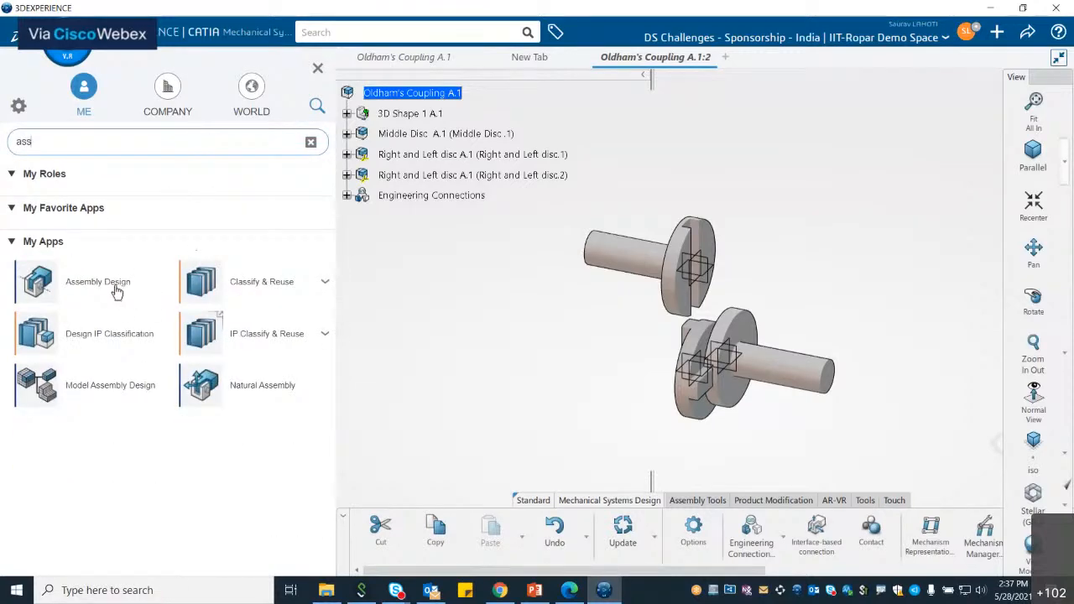
{"action": "left_click", "coordinate": [115, 287]}
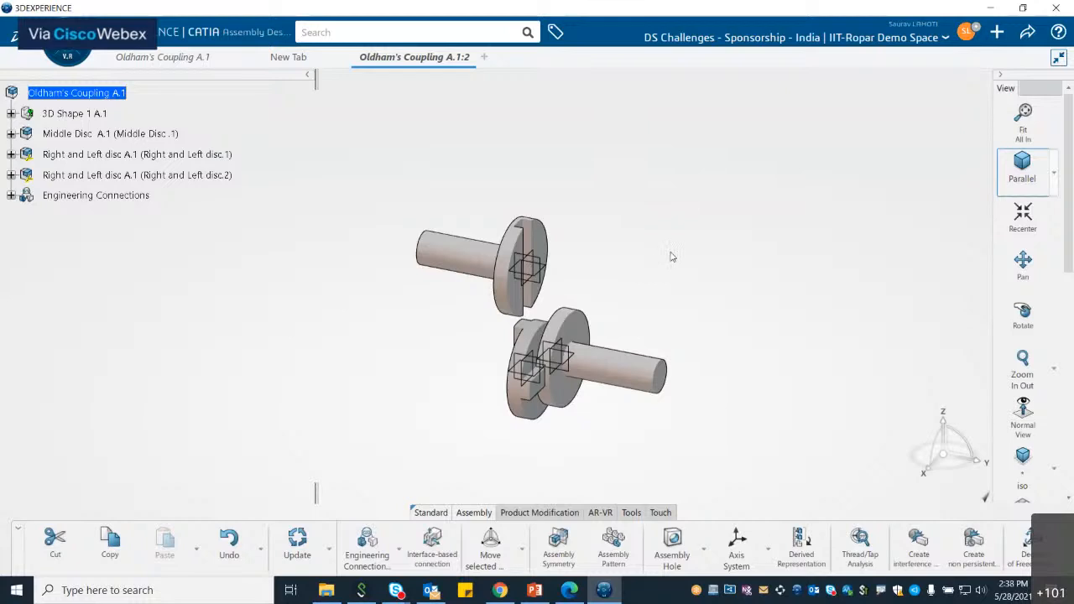
Step: Insert the existing Mounting base part from My Content into the Oldham's Coupling assembly
{"action": "left_click", "coordinate": [529, 514]}
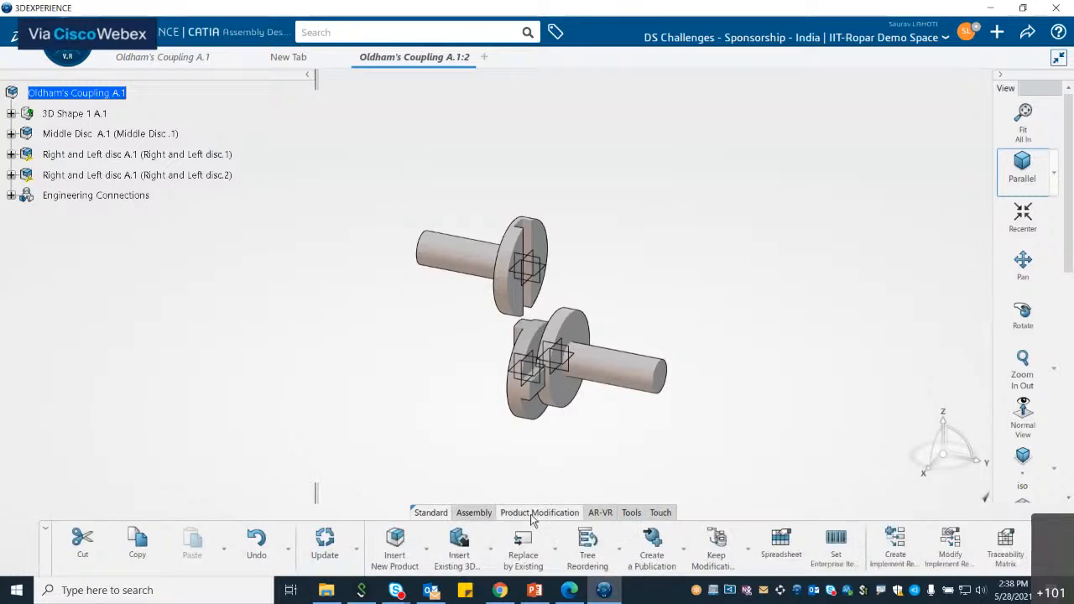
{"action": "left_click", "coordinate": [464, 550]}
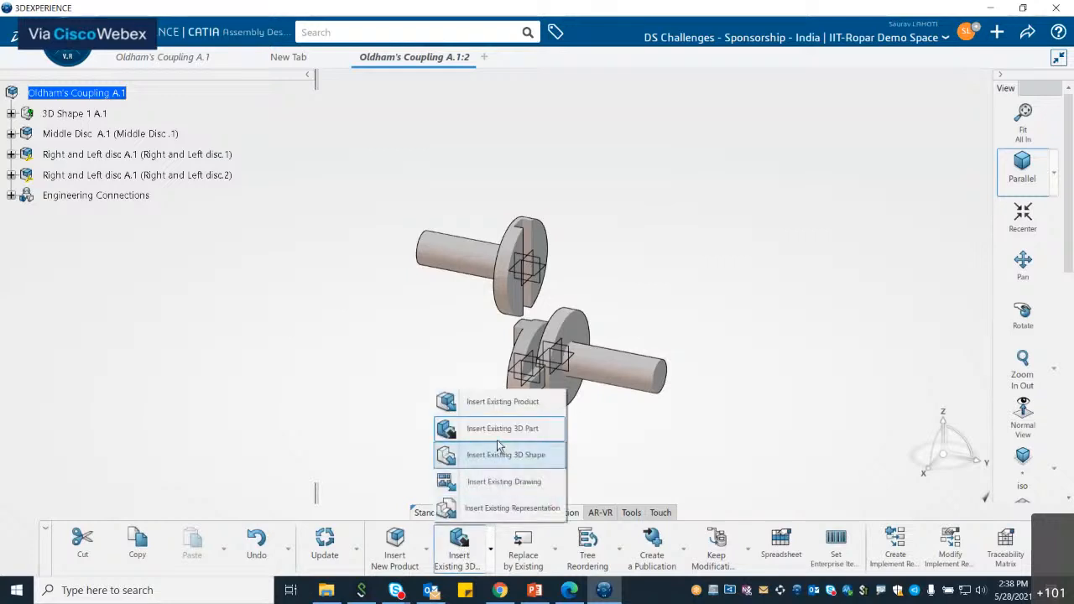
{"action": "left_click", "coordinate": [503, 439]}
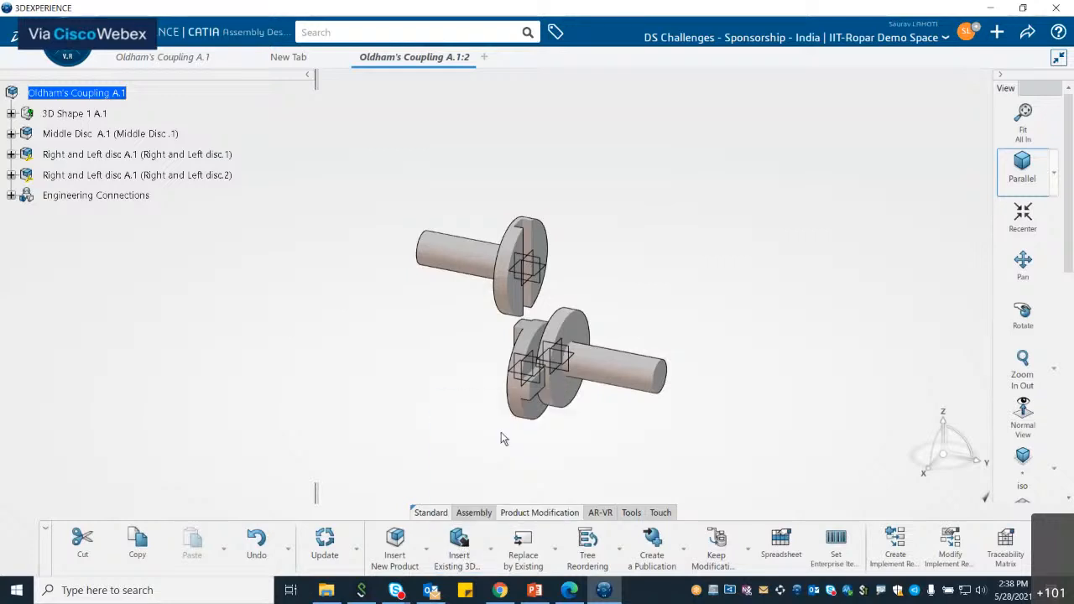
{"action": "left_click", "coordinate": [74, 97]}
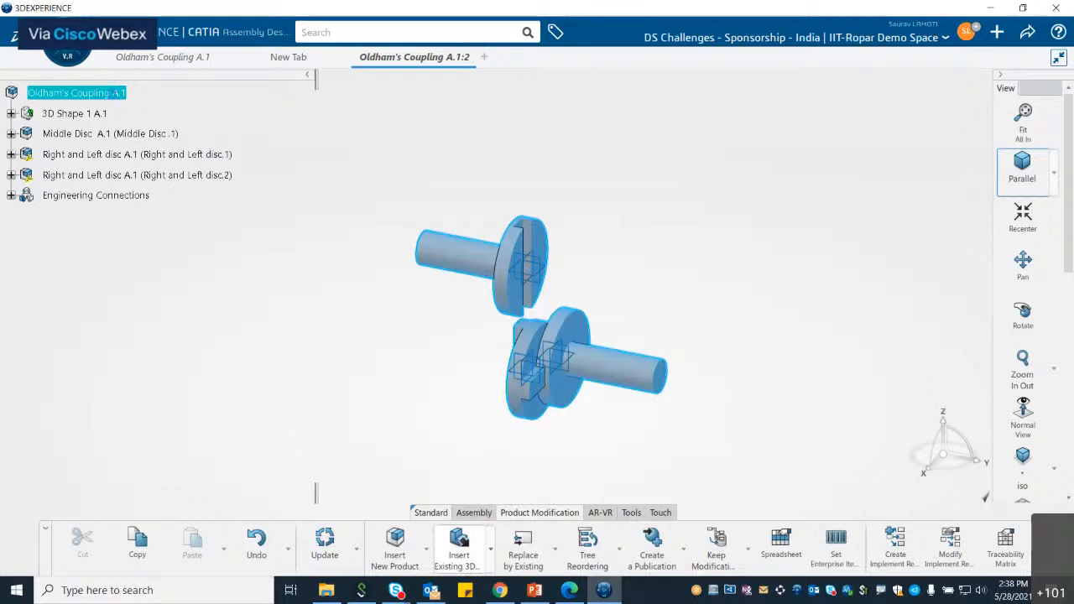
{"action": "left_click", "coordinate": [459, 544]}
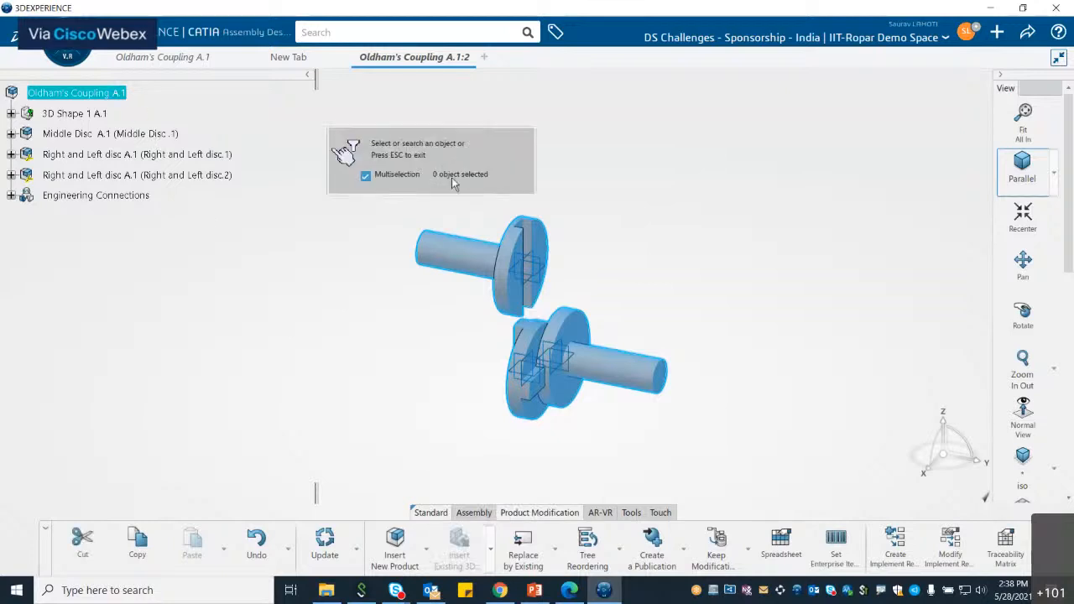
{"action": "left_click", "coordinate": [438, 36]}
{"action": "left_click", "coordinate": [428, 160]}
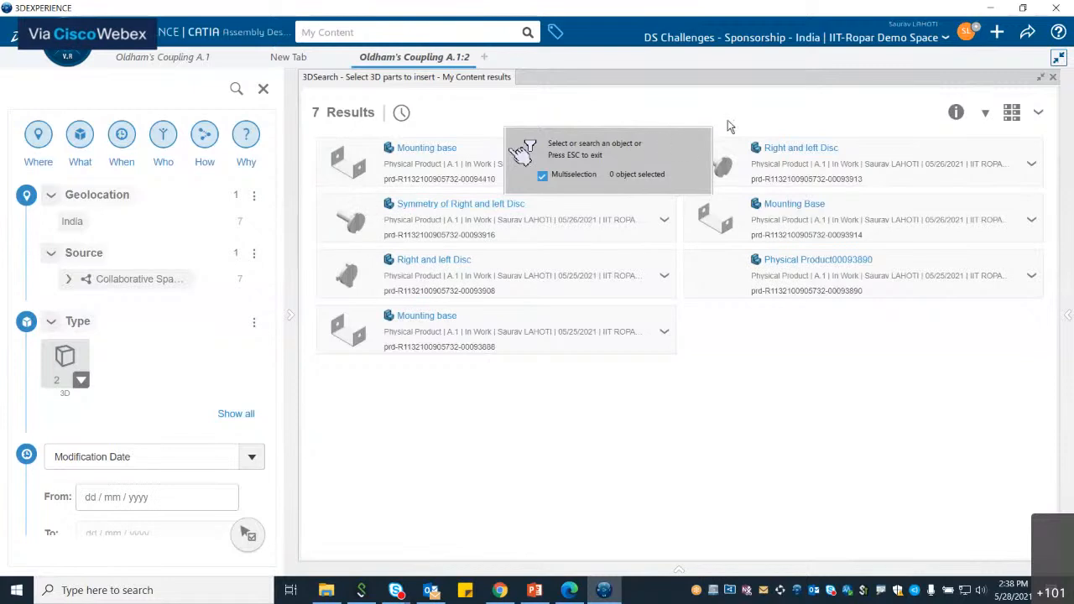
{"action": "left_click", "coordinate": [427, 149]}
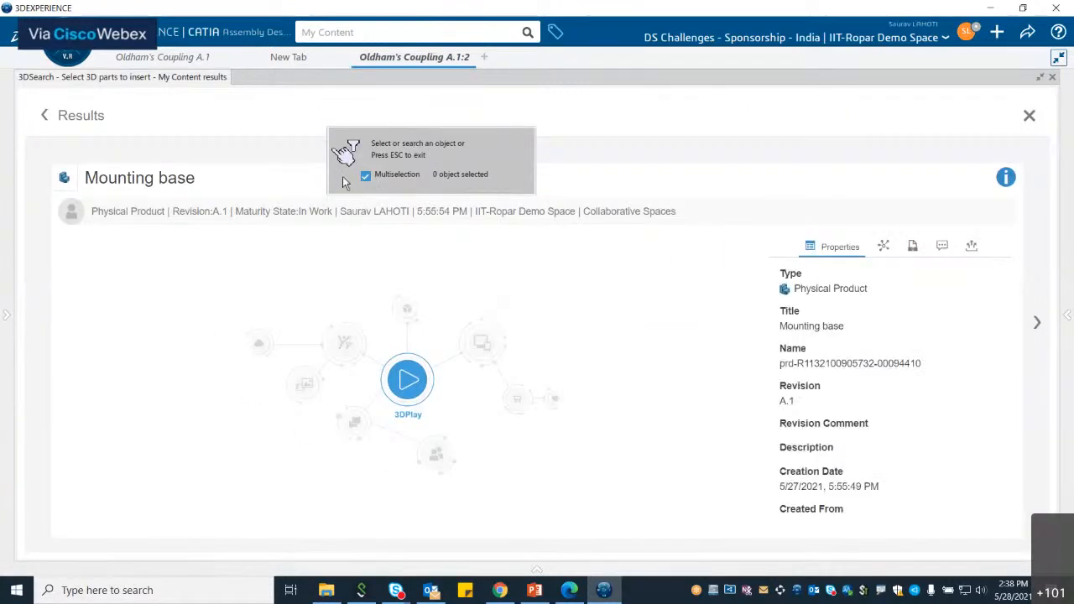
{"action": "left_click", "coordinate": [47, 118]}
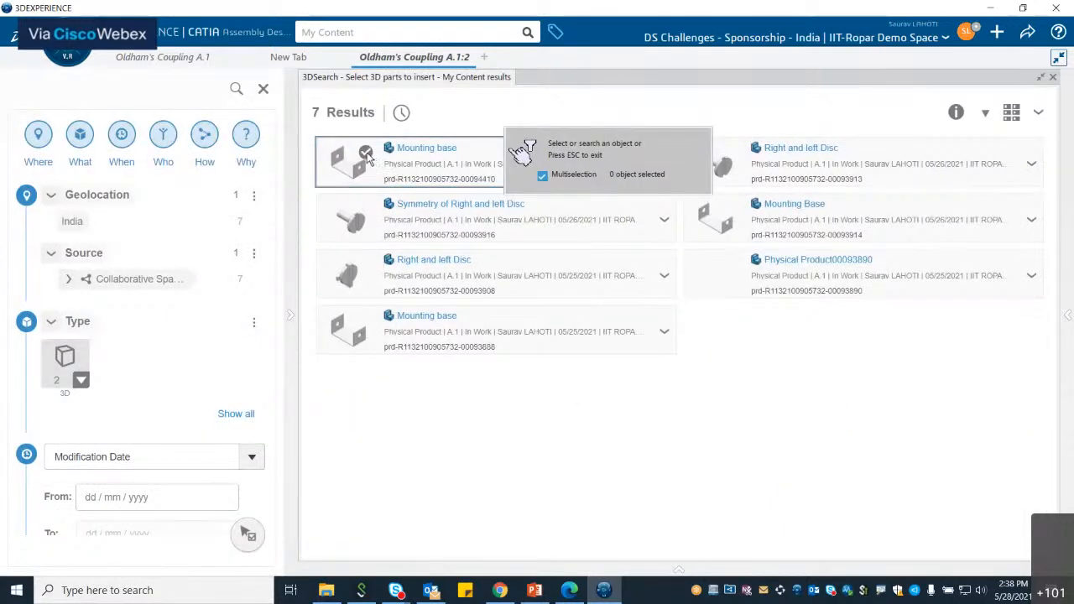
{"action": "left_click", "coordinate": [366, 156]}
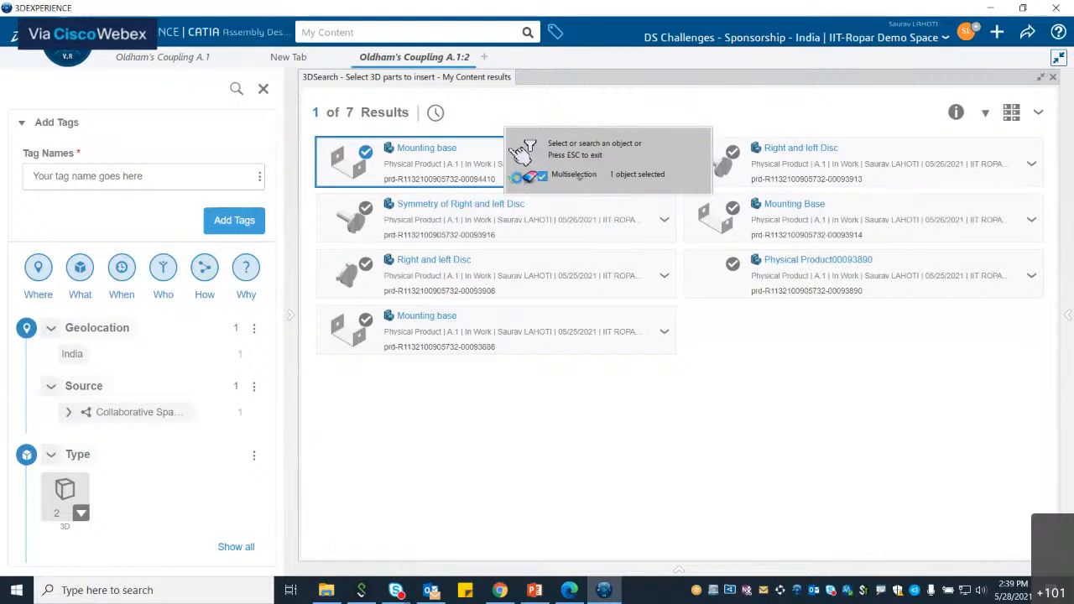
{"action": "left_click", "coordinate": [517, 176]}
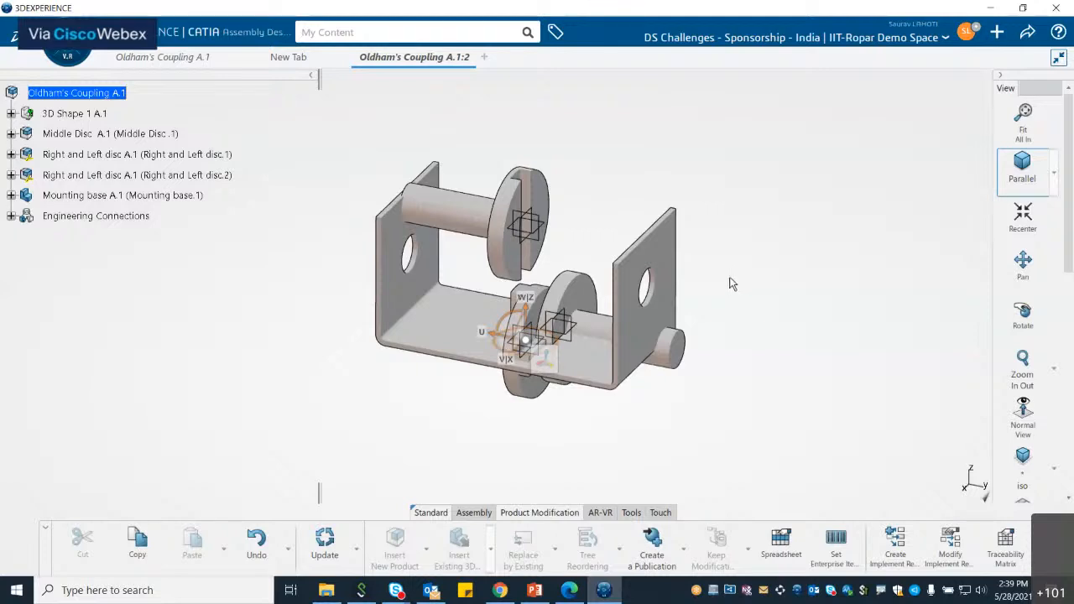
Step: Fix the Mounting base in place with a Fix engineering connection
{"action": "left_click", "coordinate": [11, 216]}
{"action": "left_click", "coordinate": [10, 215]}
{"action": "left_click", "coordinate": [130, 195]}
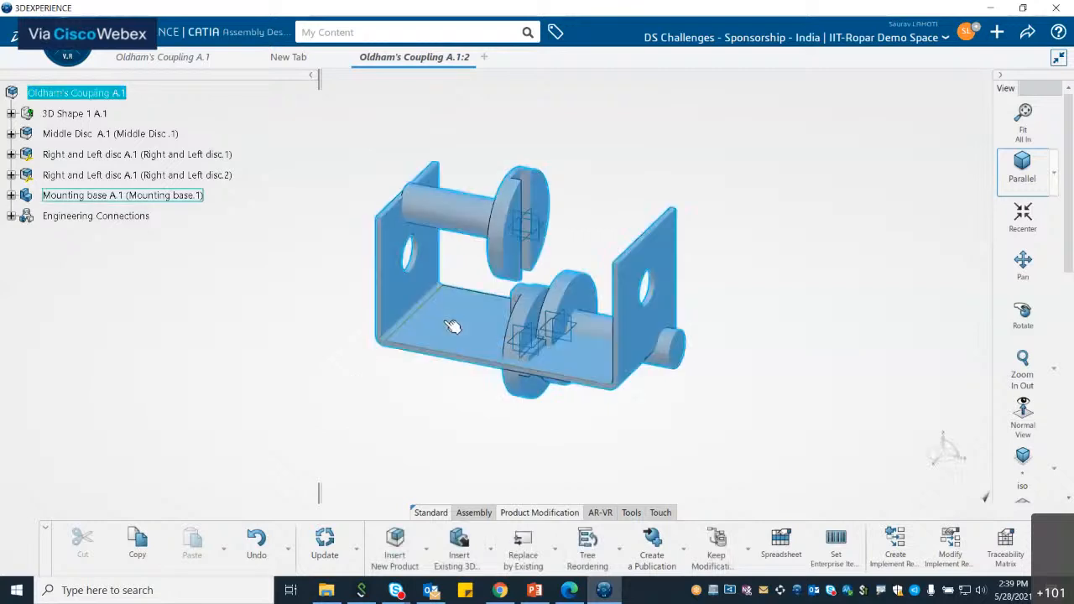
{"action": "right_click", "coordinate": [132, 203]}
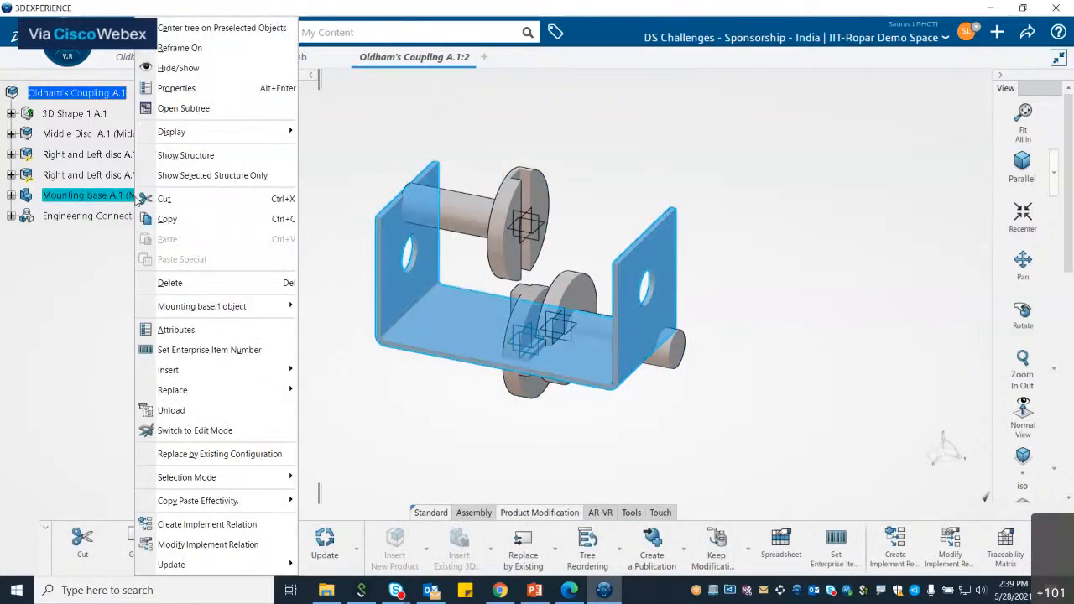
{"action": "left_click", "coordinate": [126, 199]}
{"action": "left_click", "coordinate": [172, 241]}
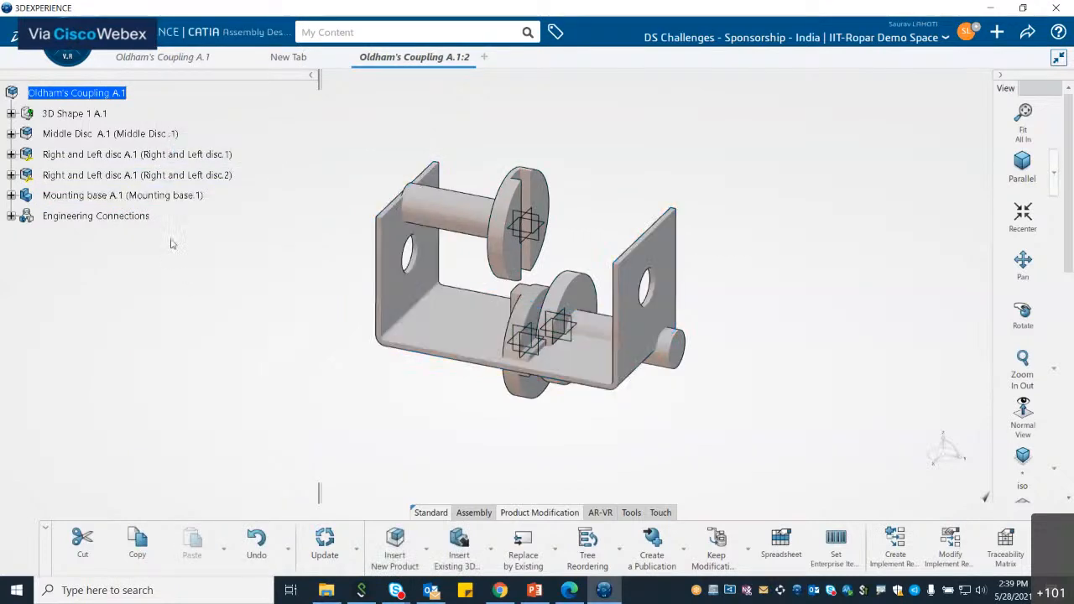
{"action": "left_click", "coordinate": [154, 200]}
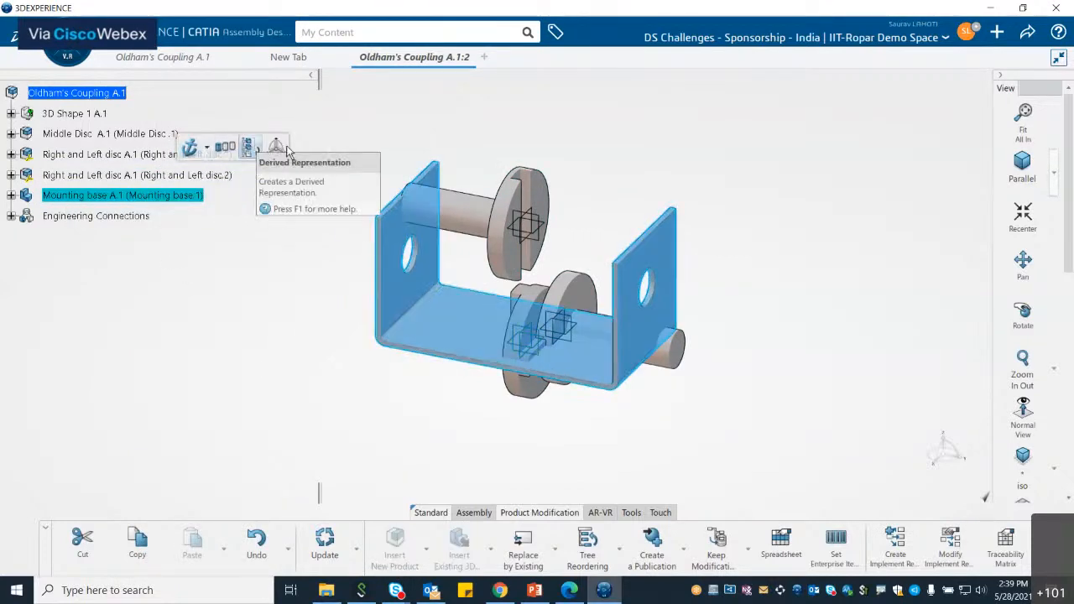
{"action": "left_click", "coordinate": [190, 148]}
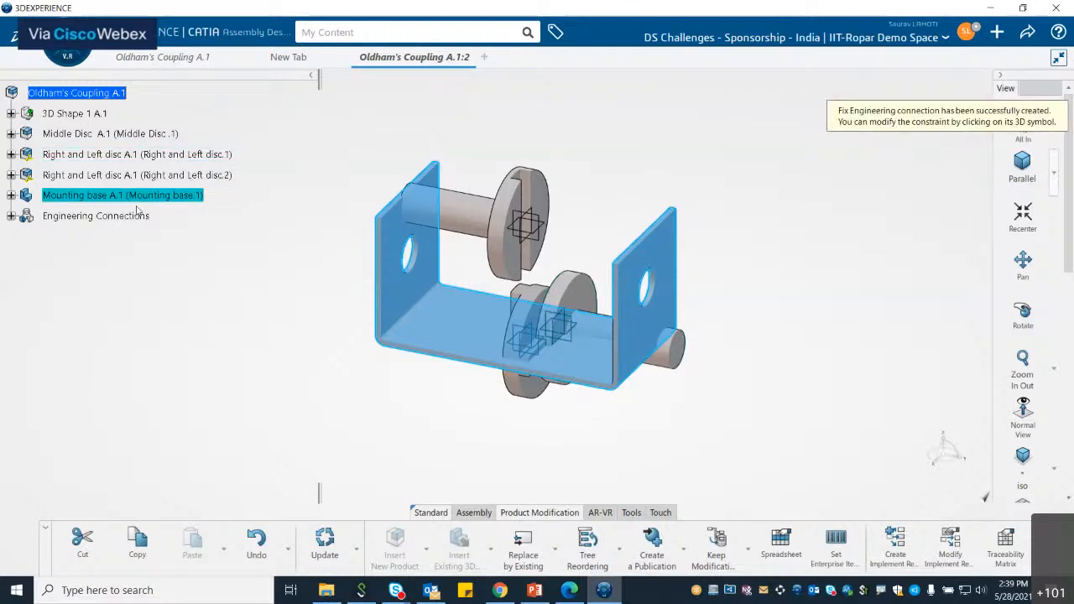
Step: Expand the Engineering Connections and update the assembly
{"action": "left_click", "coordinate": [11, 216]}
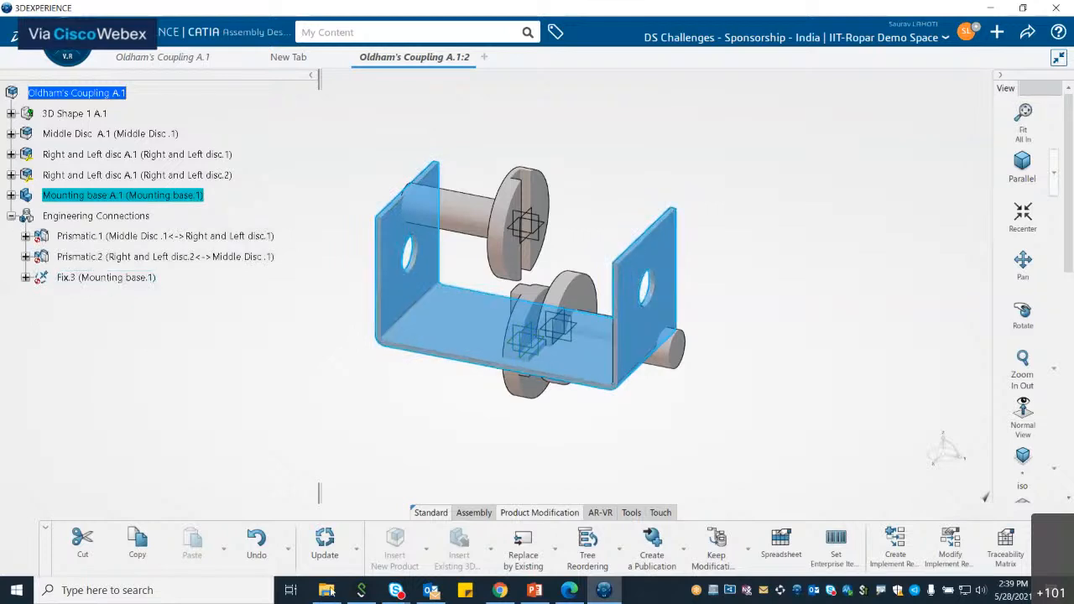
{"action": "left_click", "coordinate": [325, 556]}
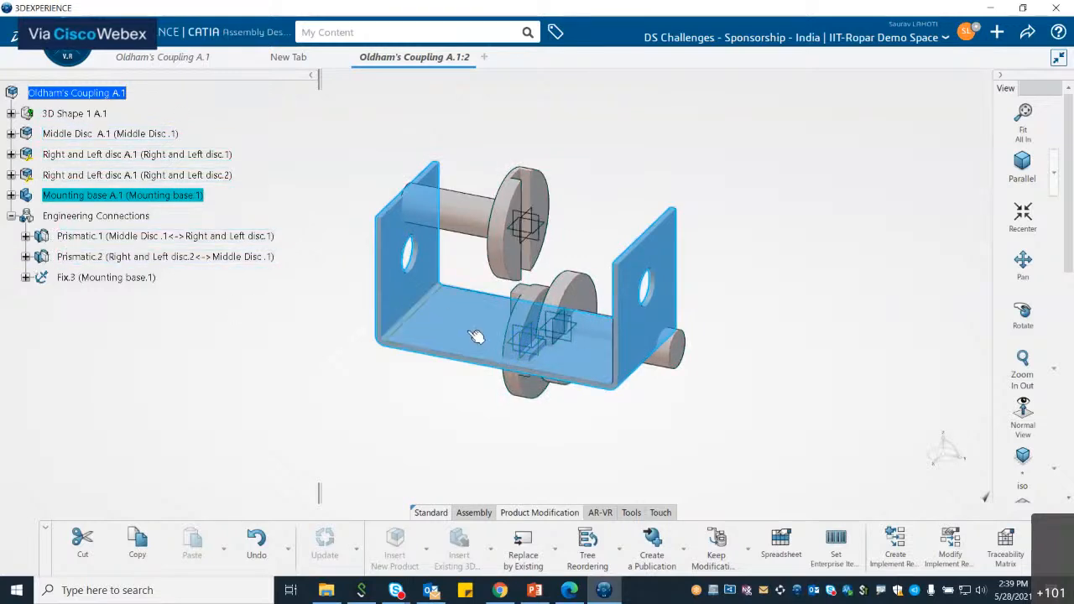
{"action": "left_click", "coordinate": [214, 309]}
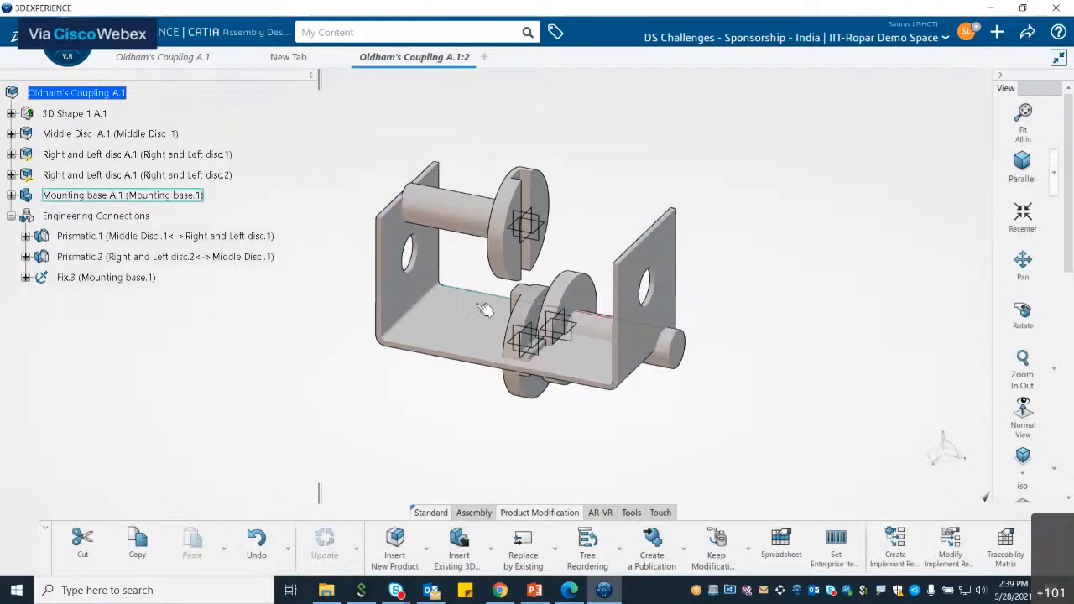
Step: Start an engineering connection and align the Right and Left disc.2 shaft axis with the Mounting base hole axis
{"action": "left_click", "coordinate": [475, 514]}
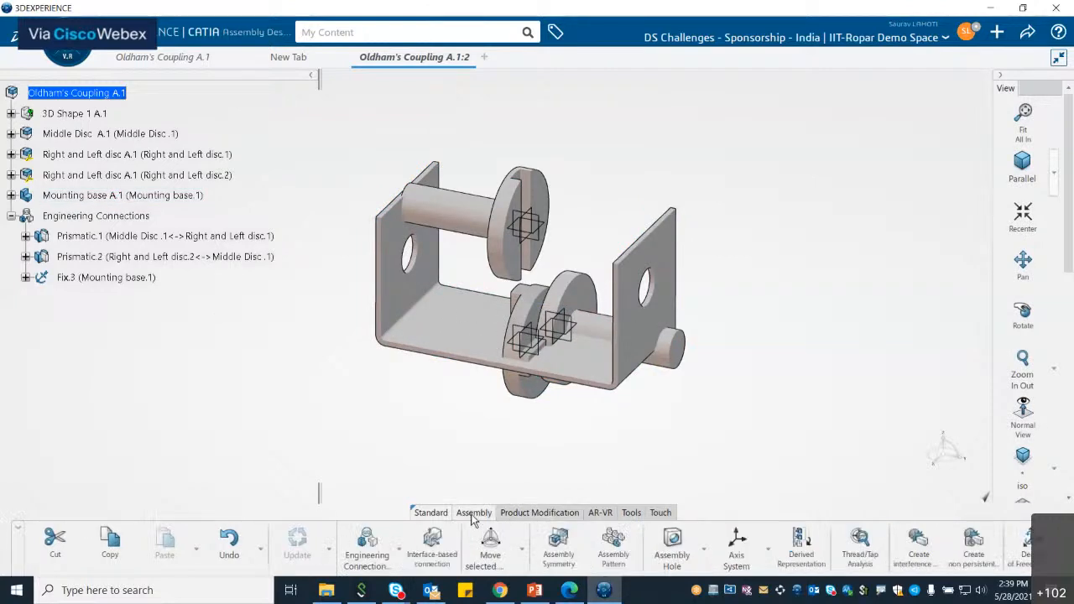
{"action": "left_click", "coordinate": [370, 567]}
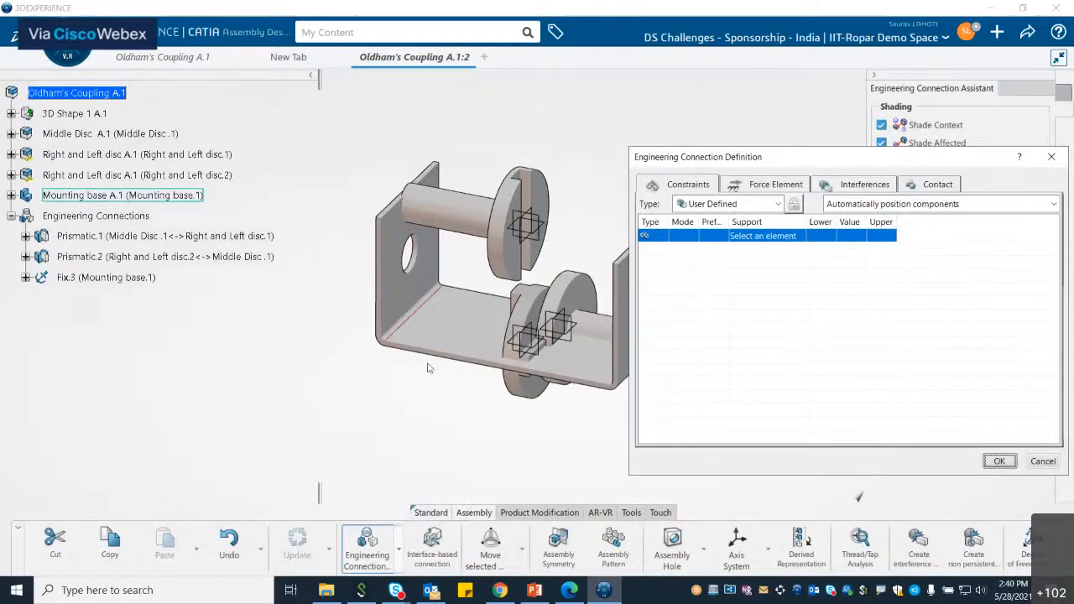
{"action": "middle_click_drag", "start_coordinate": [428, 368], "coordinate": [355, 379]}
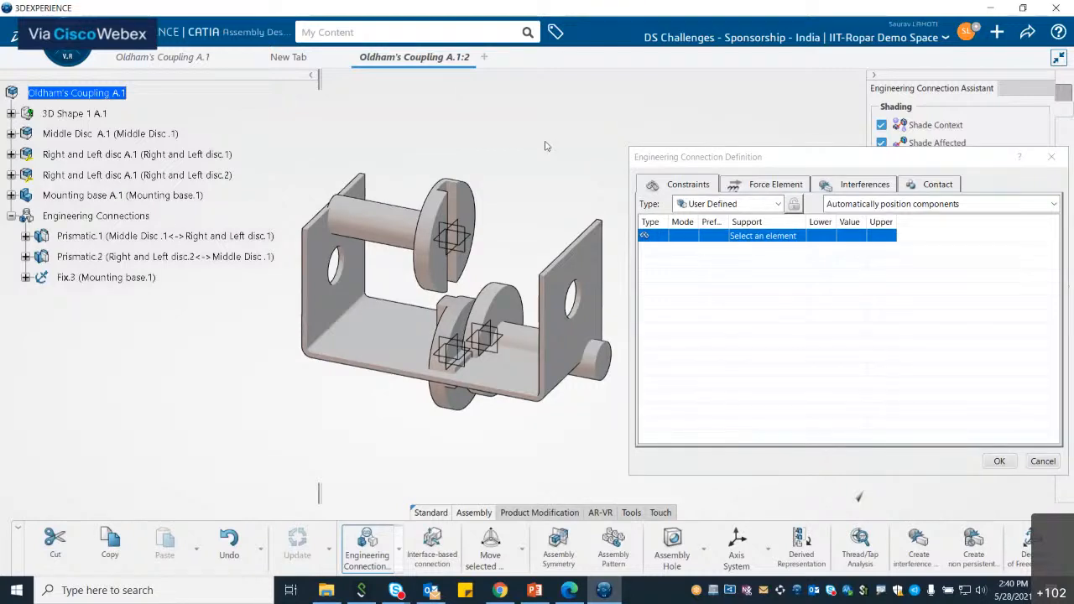
{"action": "left_click", "coordinate": [391, 232]}
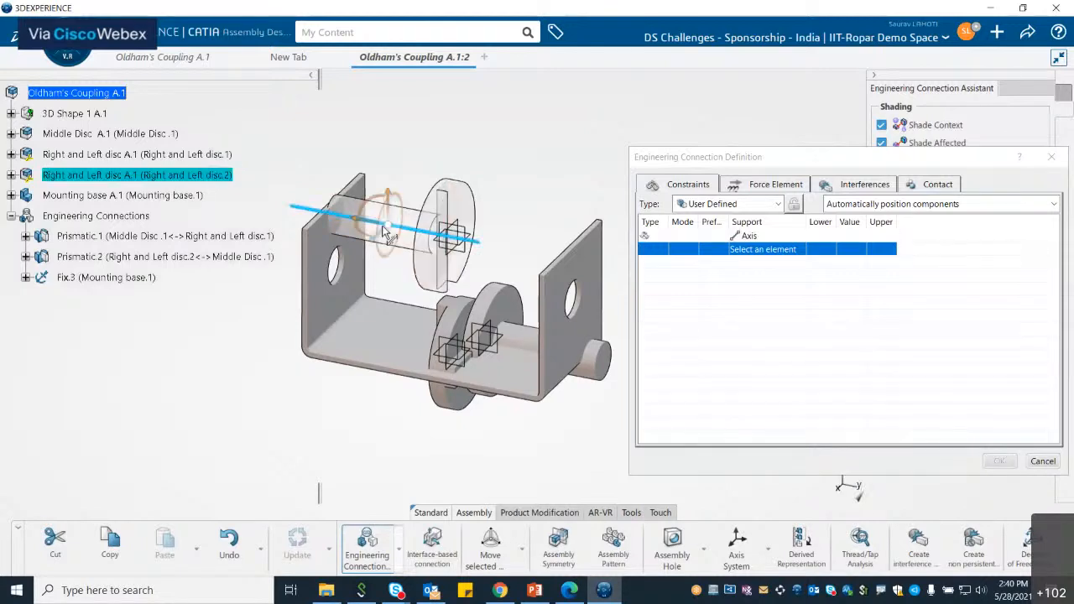
{"action": "left_click", "coordinate": [339, 381]}
{"action": "middle_click_drag", "start_coordinate": [339, 381], "coordinate": [339, 381]}
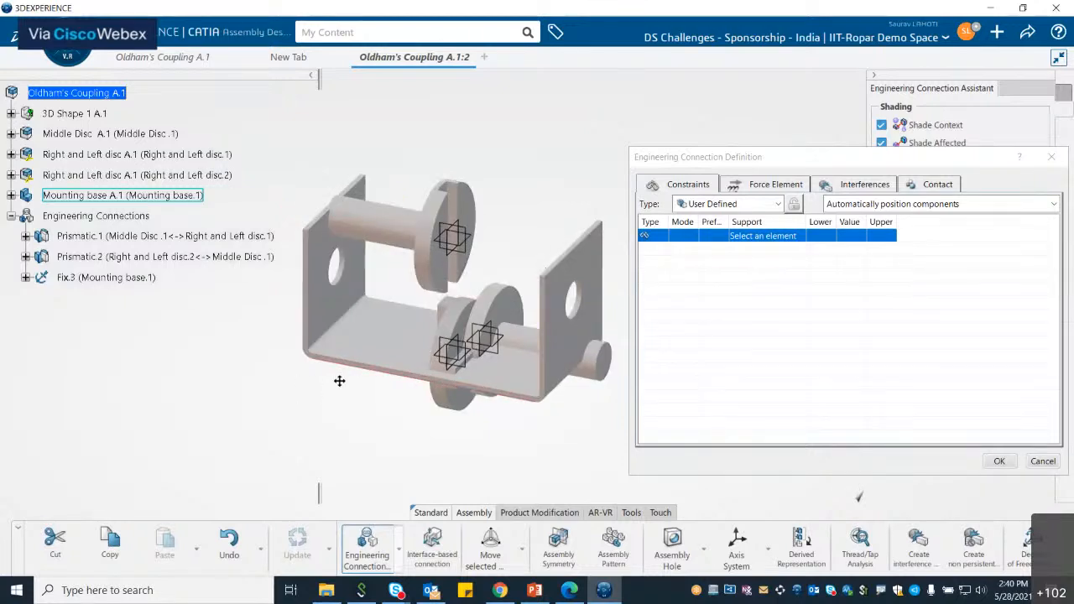
{"action": "scroll", "coordinate": [353, 292], "scroll_direction": "up", "scroll_amount": 5}
{"action": "scroll", "coordinate": [353, 292], "scroll_direction": "down", "scroll_amount": 3}
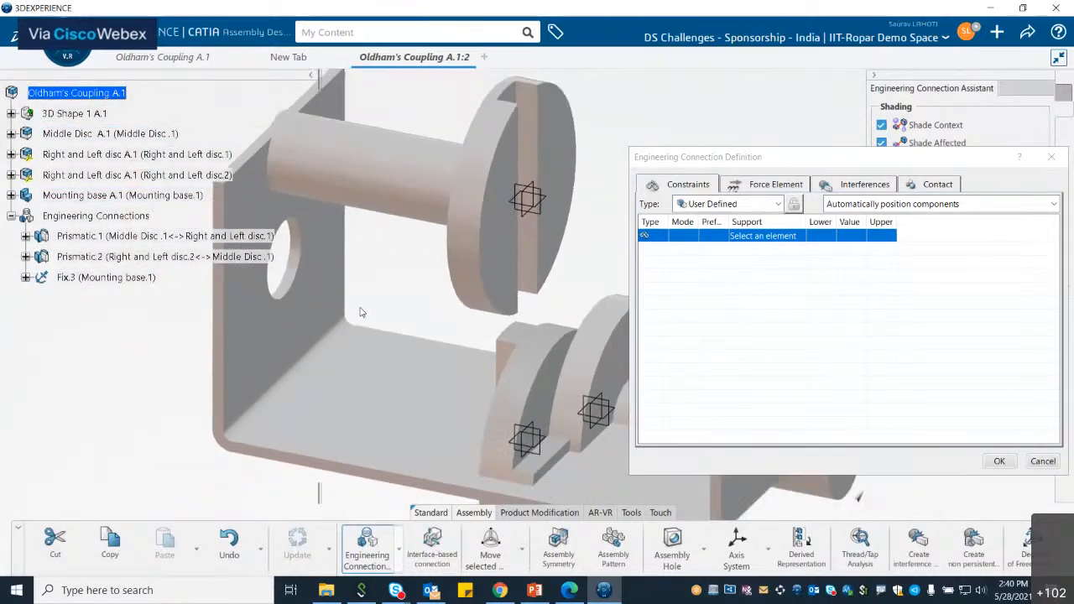
{"action": "middle_click_drag", "start_coordinate": [360, 308], "coordinate": [525, 338]}
{"action": "left_click", "coordinate": [555, 205]}
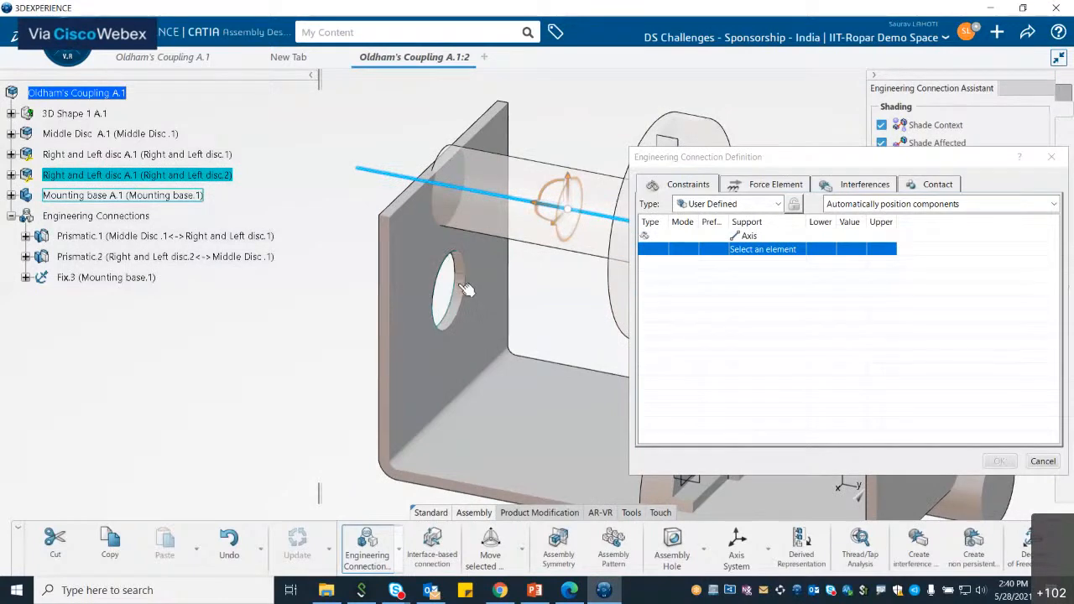
{"action": "left_click", "coordinate": [468, 288]}
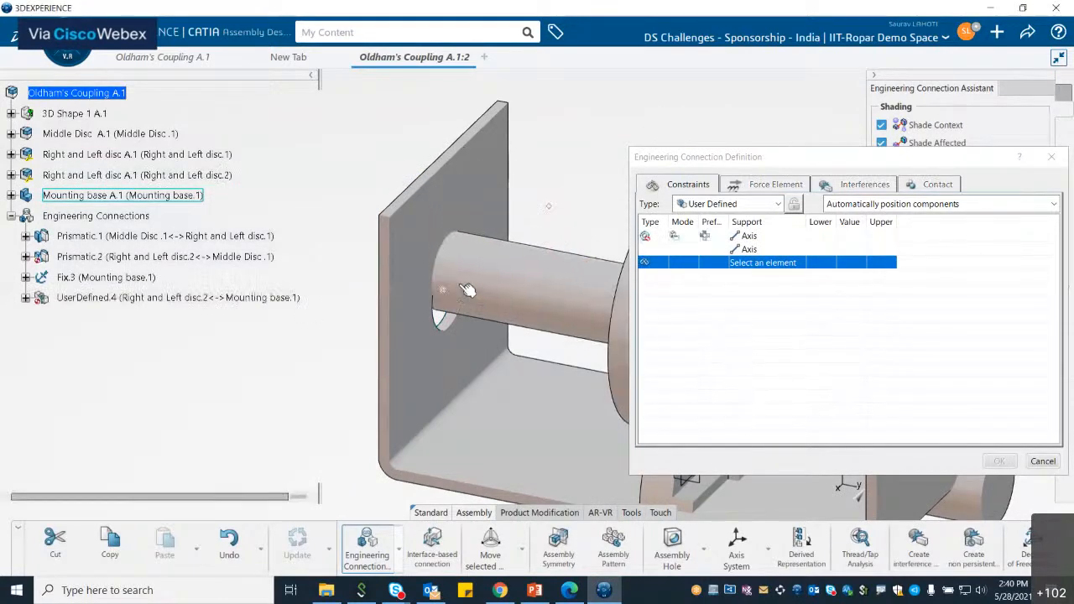
{"action": "middle_click_drag", "start_coordinate": [468, 289], "coordinate": [299, 248]}
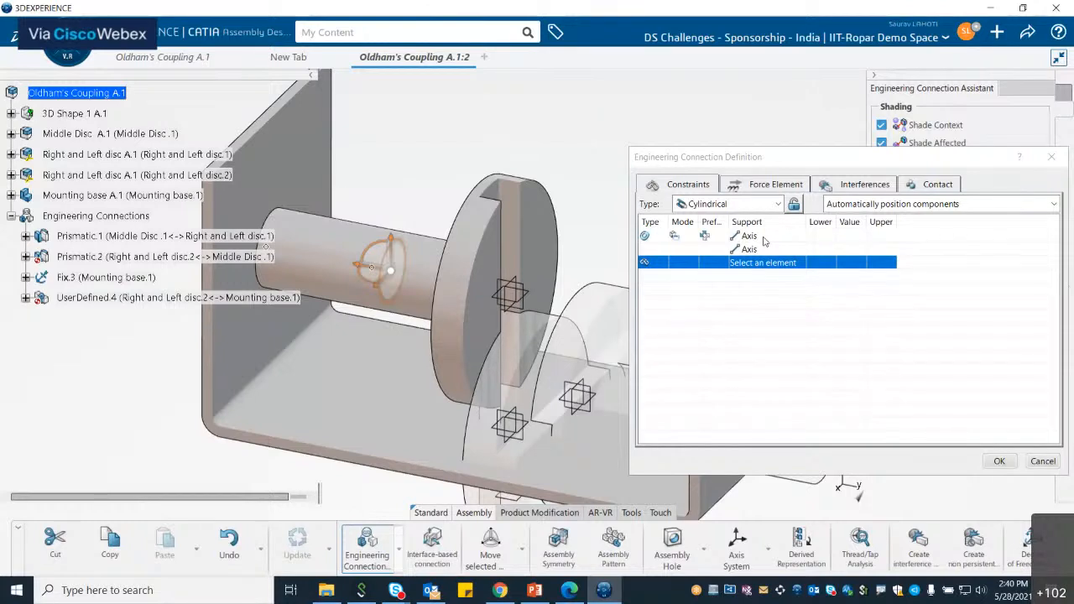
Step: Add a face constraint between the disc.2 shaft end face and the Mounting base plate face, turning the connection Revolute
{"action": "left_click", "coordinate": [763, 239]}
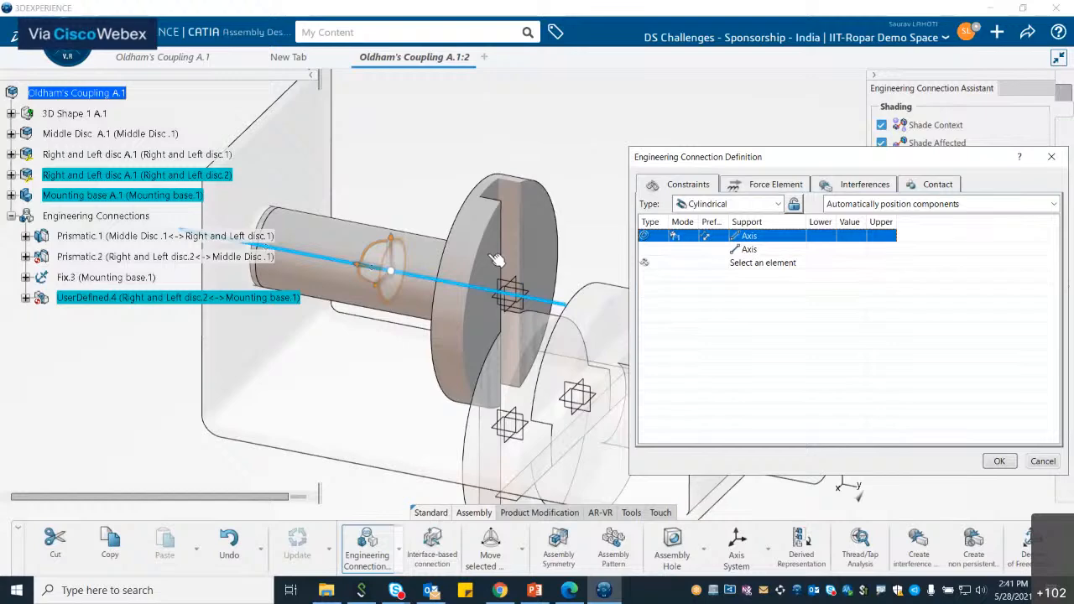
{"action": "left_click", "coordinate": [440, 322]}
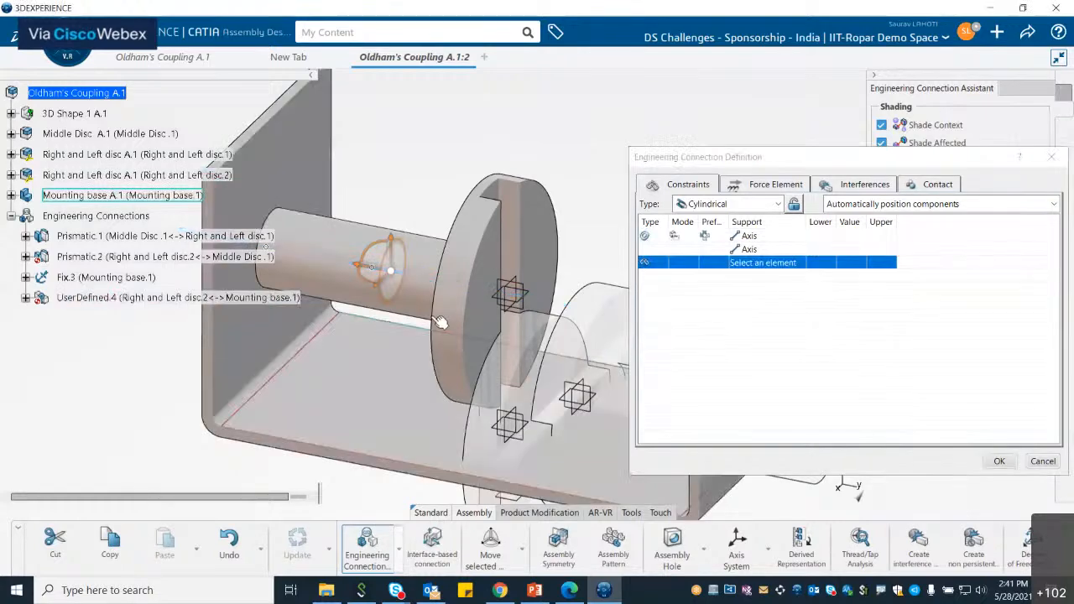
{"action": "middle_click_drag", "start_coordinate": [440, 322], "coordinate": [497, 222]}
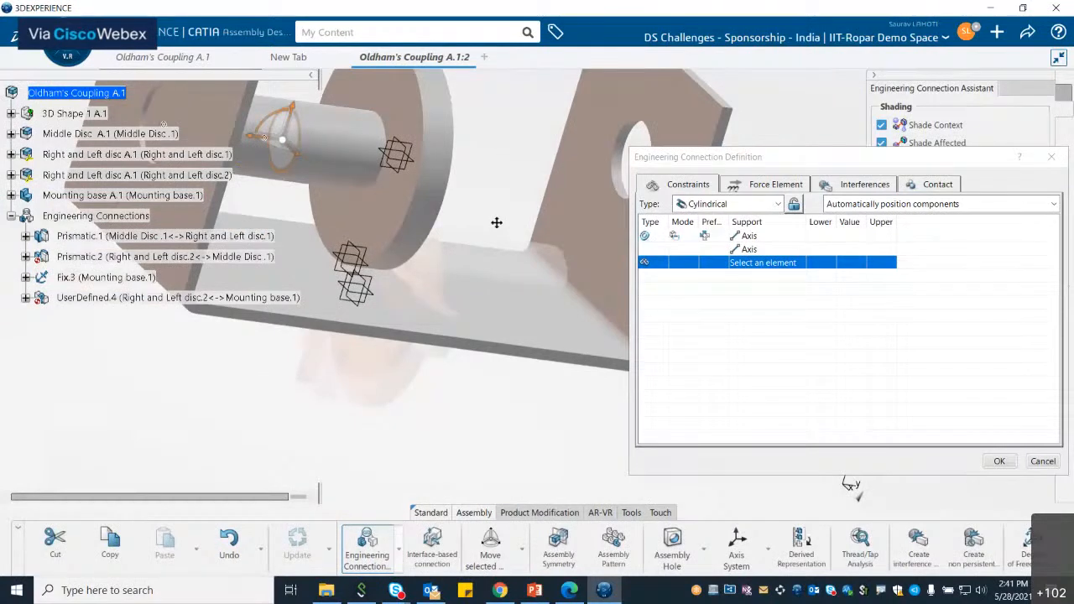
{"action": "middle_click_drag", "start_coordinate": [497, 223], "coordinate": [539, 325]}
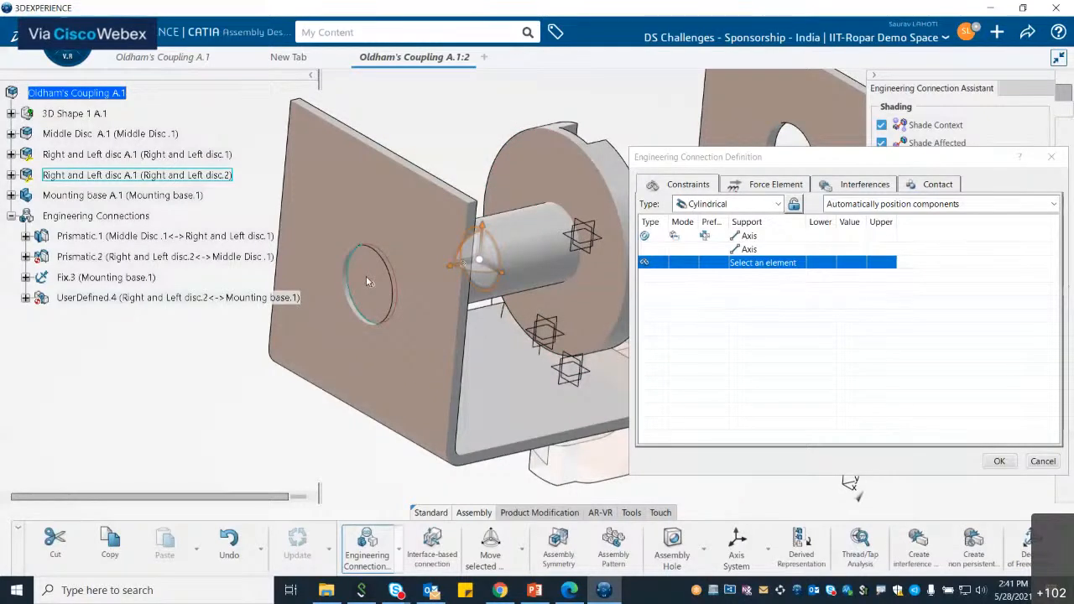
{"action": "left_click", "coordinate": [366, 280]}
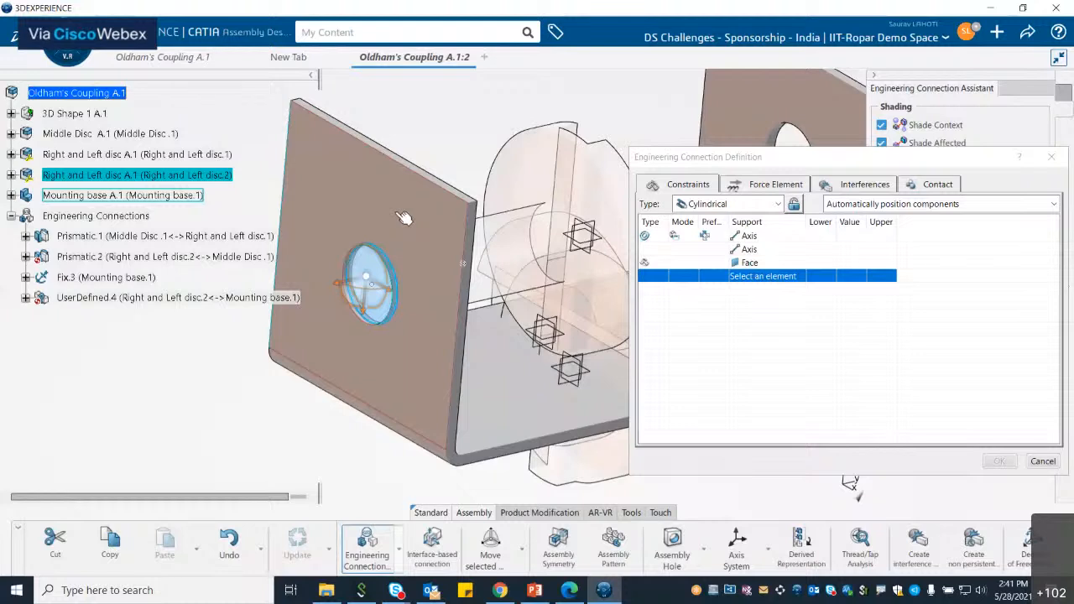
{"action": "left_click", "coordinate": [404, 217]}
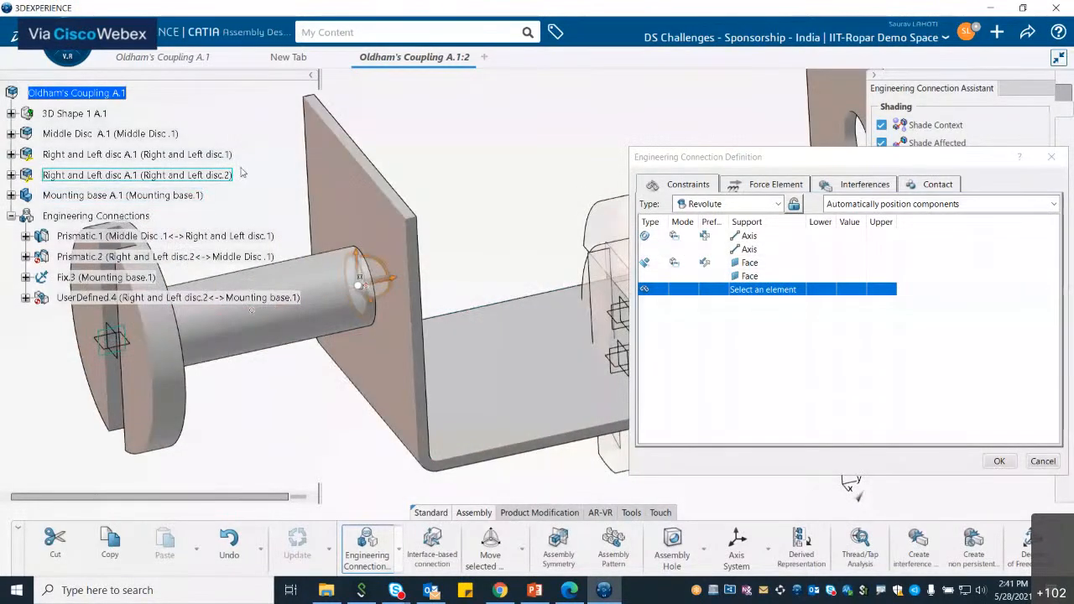
Step: Set the face constraint's orientation preference to Same
{"action": "left_click", "coordinate": [714, 266]}
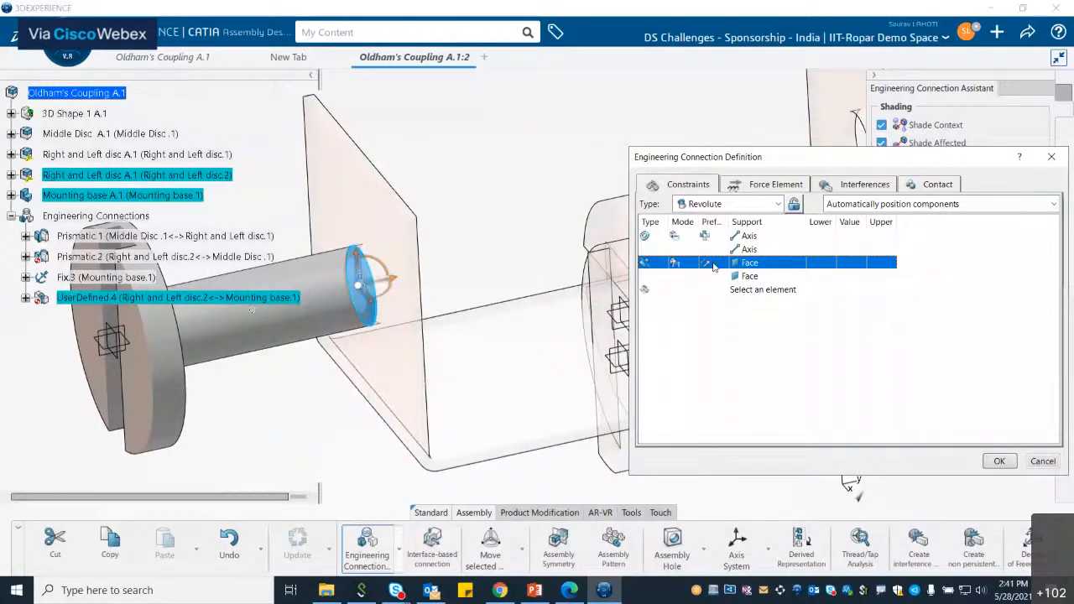
{"action": "left_click", "coordinate": [715, 267]}
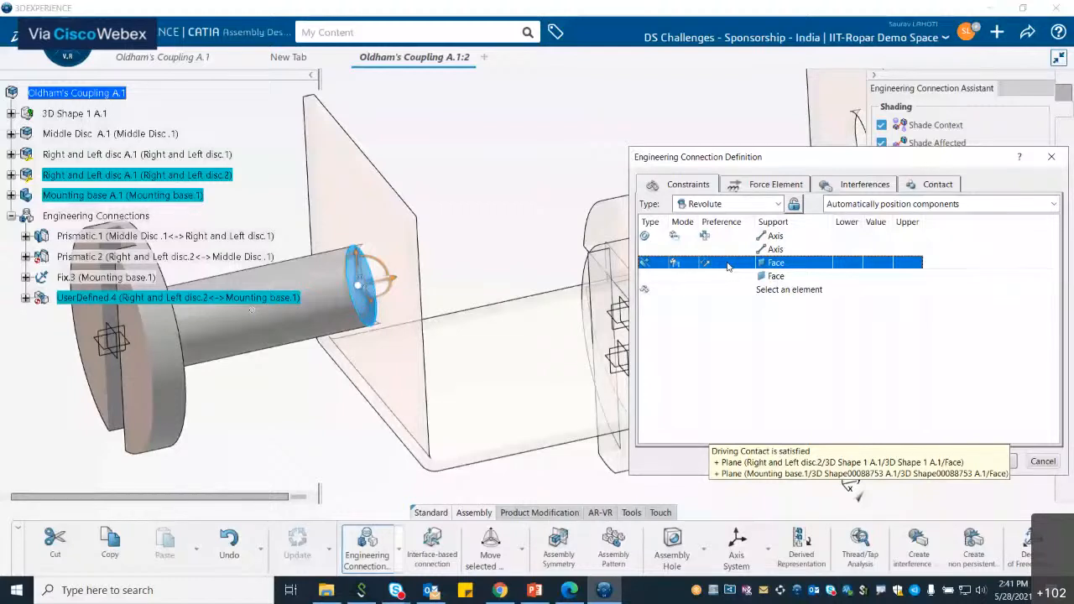
{"action": "left_click", "coordinate": [728, 266]}
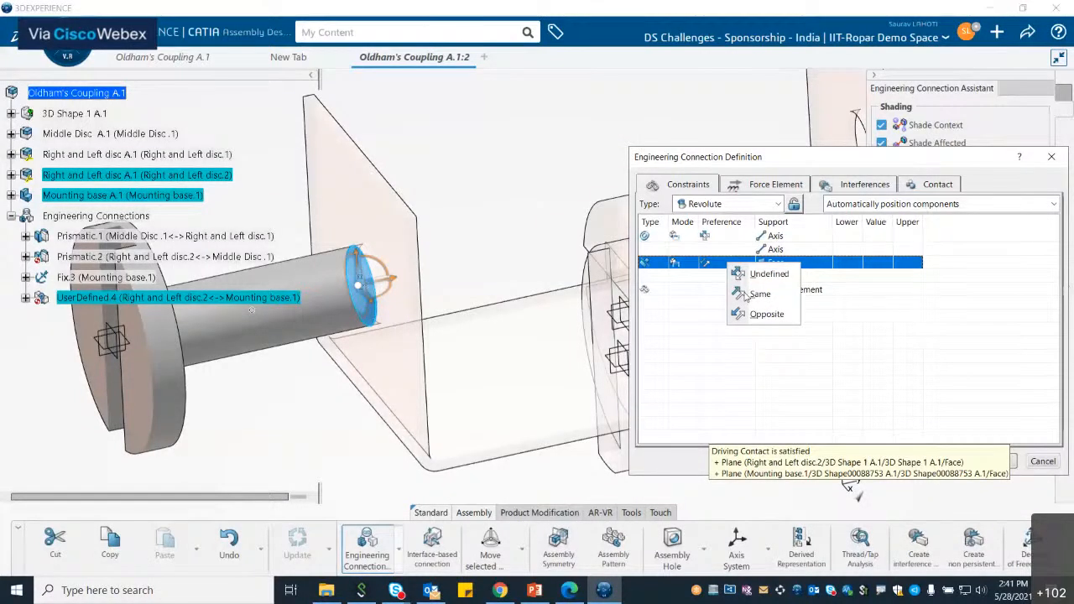
{"action": "left_click", "coordinate": [749, 297]}
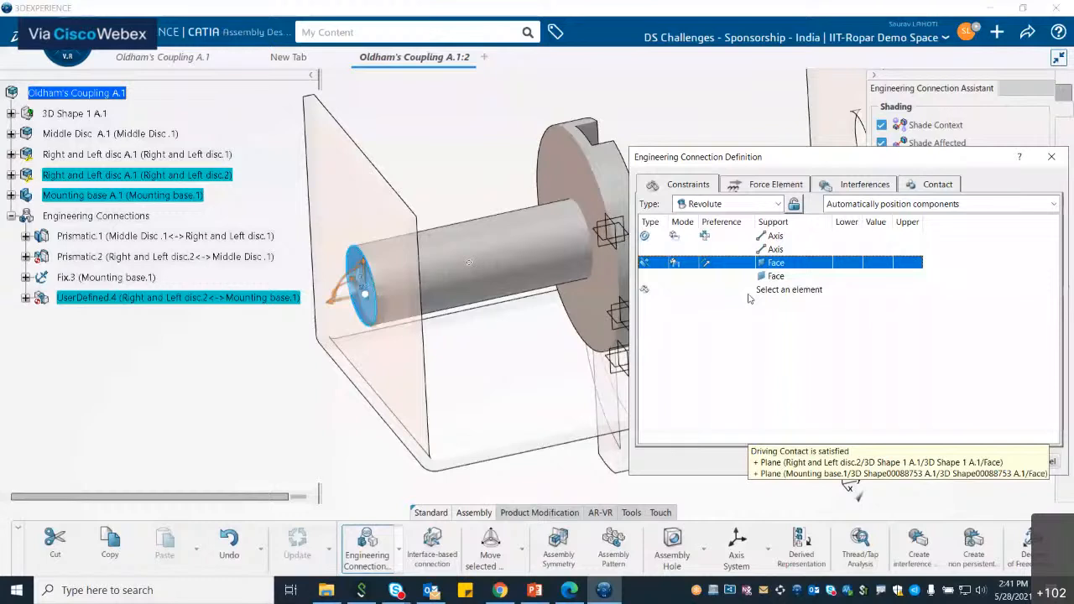
Step: Replace the face contact with an Offset of -10 mm, confirm the connection with check contact, and update the assembly
{"action": "right_click", "coordinate": [659, 265]}
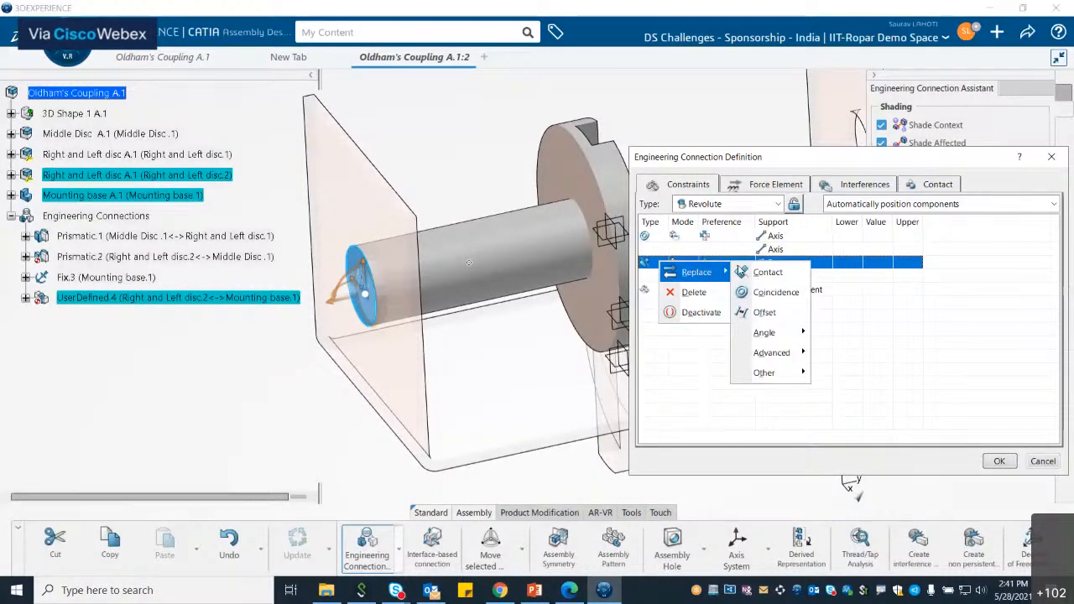
{"action": "left_click", "coordinate": [759, 313]}
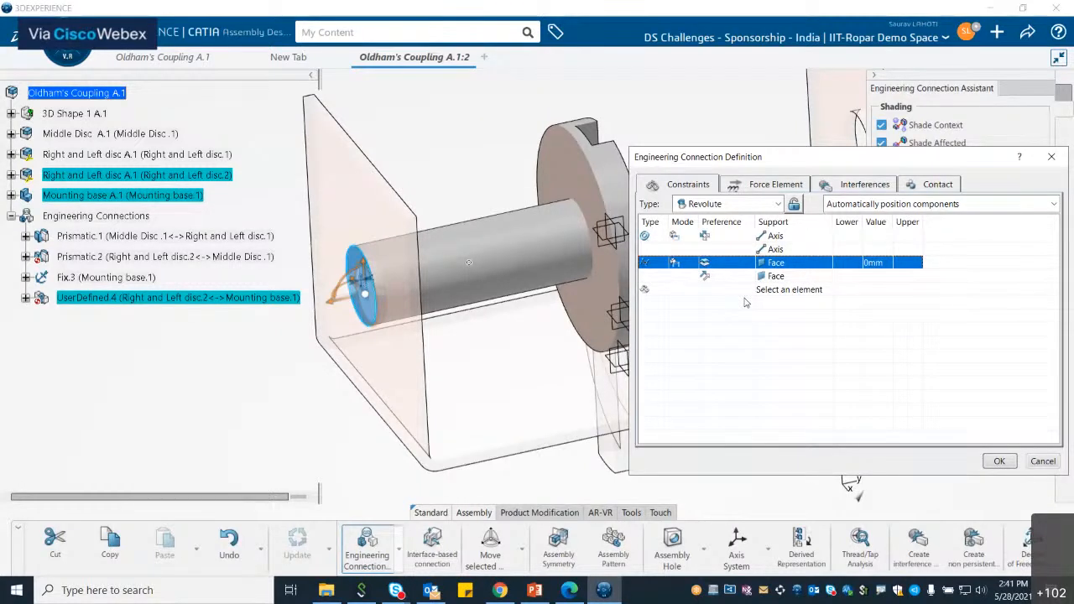
{"action": "double_click", "coordinate": [873, 266]}
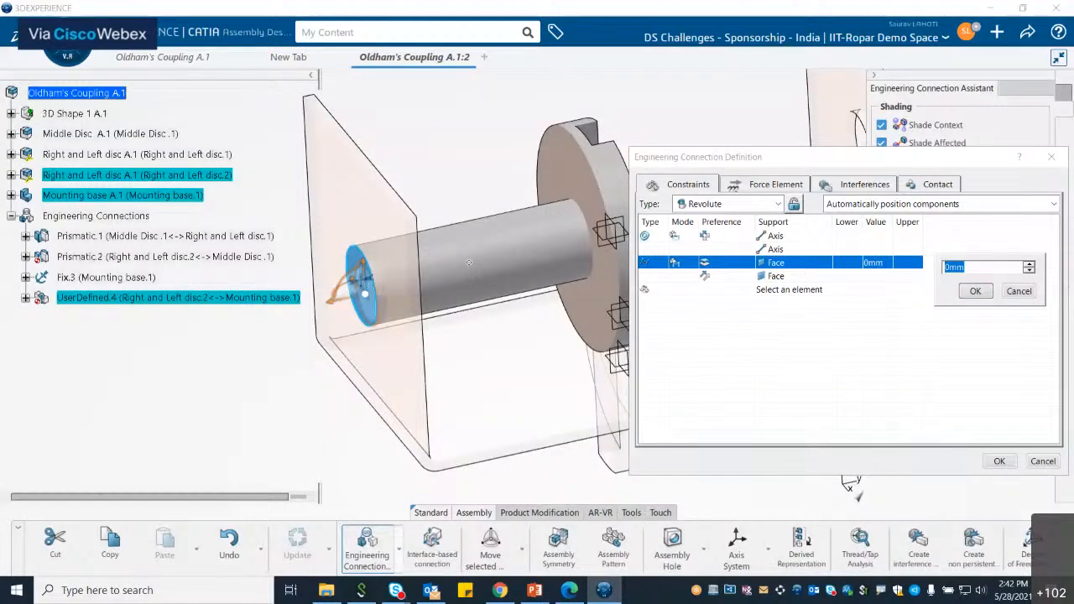
{"action": "type", "text": "-10"}
{"action": "key", "text": "Return"}
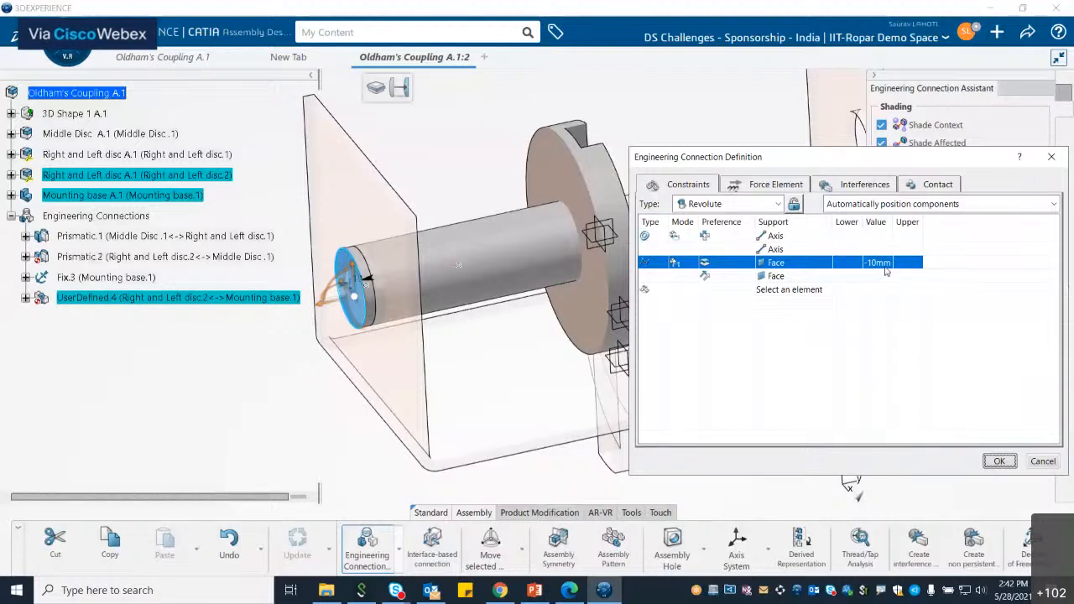
{"action": "left_click", "coordinate": [999, 461]}
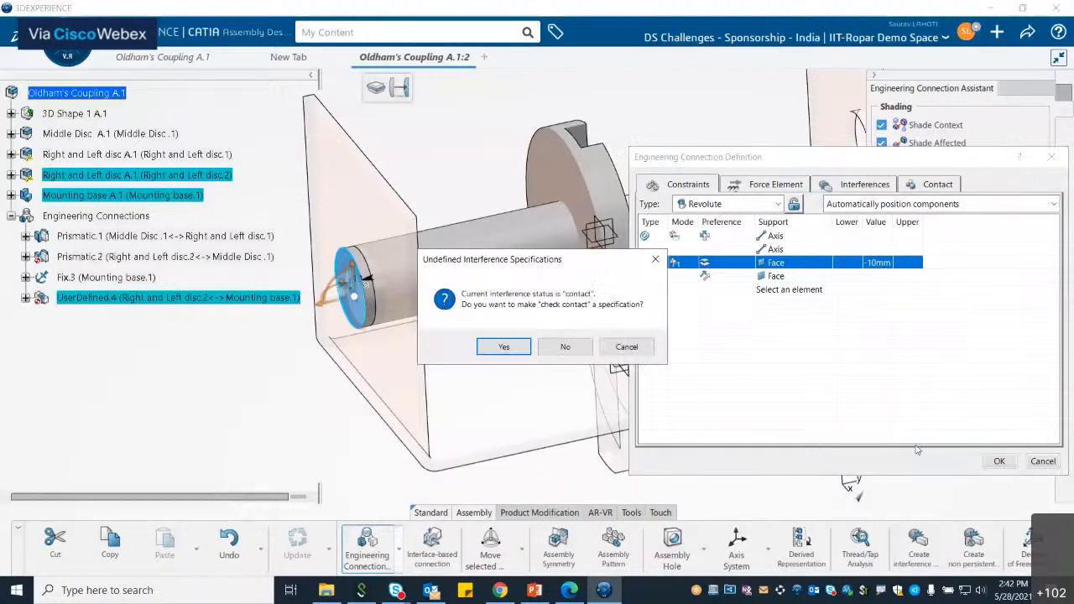
{"action": "key", "text": "Return"}
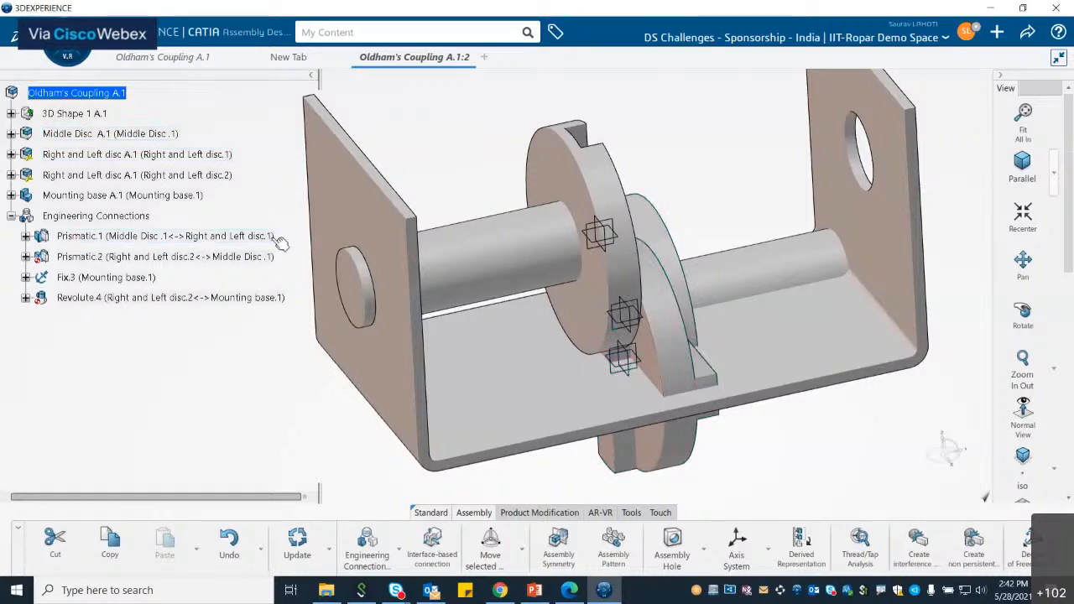
{"action": "left_click", "coordinate": [304, 538]}
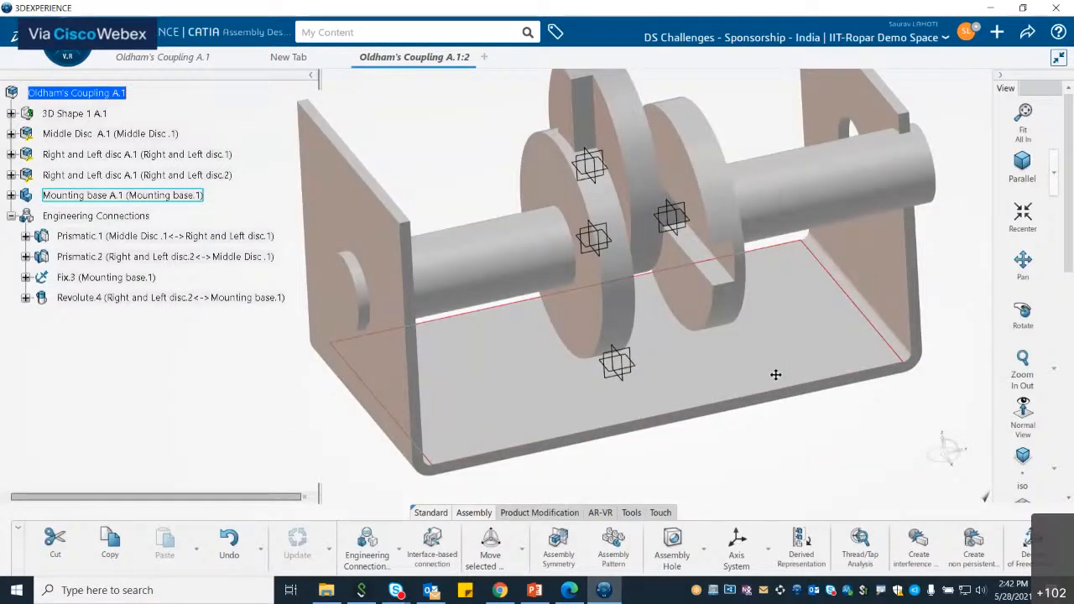
Step: Create a Cylindrical connection between the Right and Left disc.1 shaft axis and the Mounting base hole, then update the assembly
{"action": "middle_click_drag", "start_coordinate": [776, 376], "coordinate": [687, 416]}
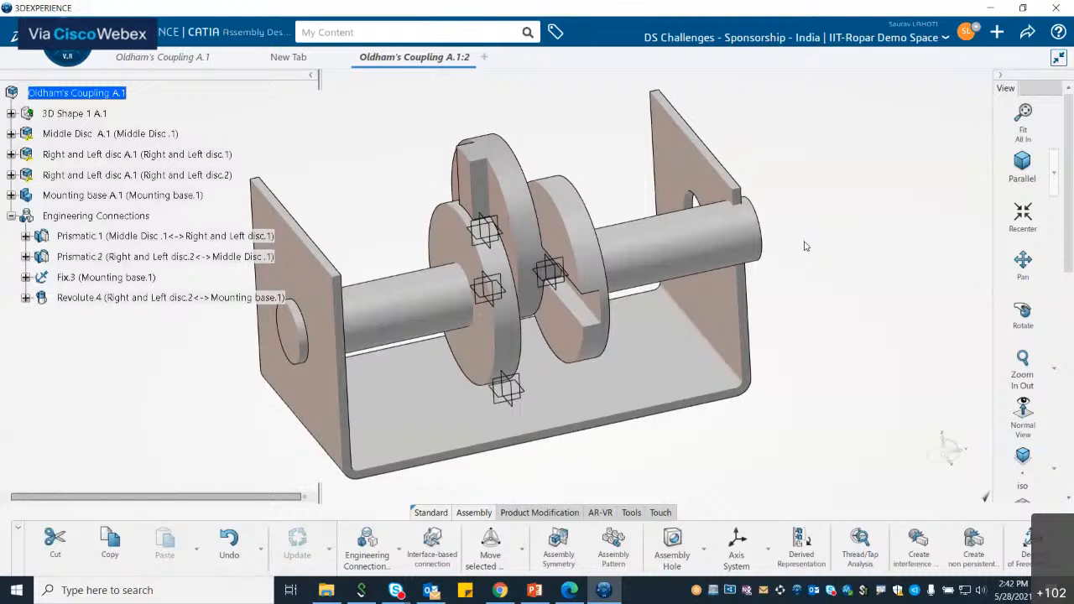
{"action": "middle_click_drag", "start_coordinate": [853, 252], "coordinate": [583, 323]}
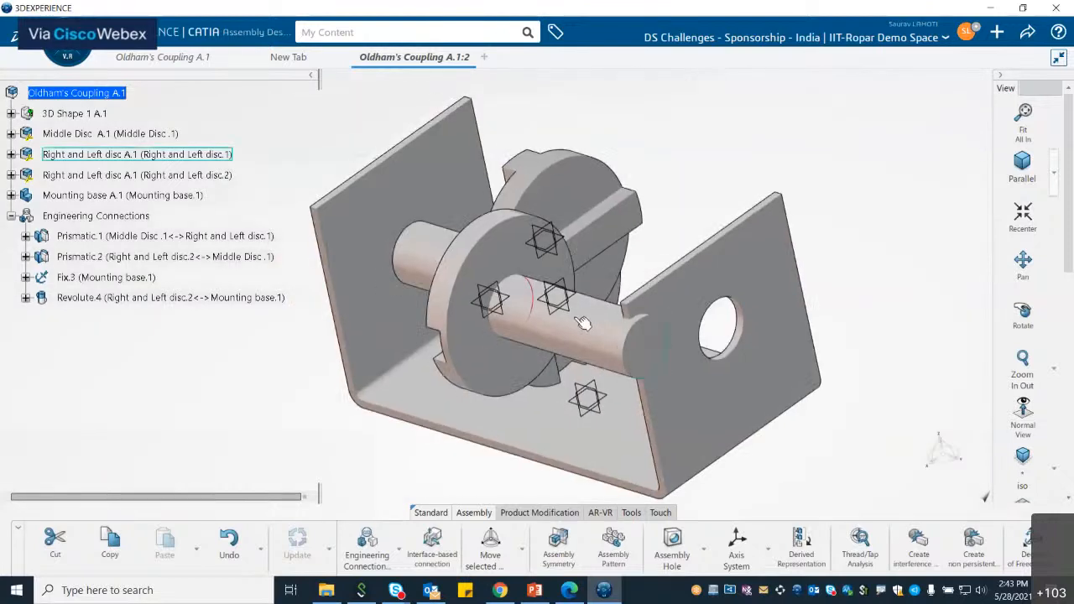
{"action": "left_click", "coordinate": [375, 548]}
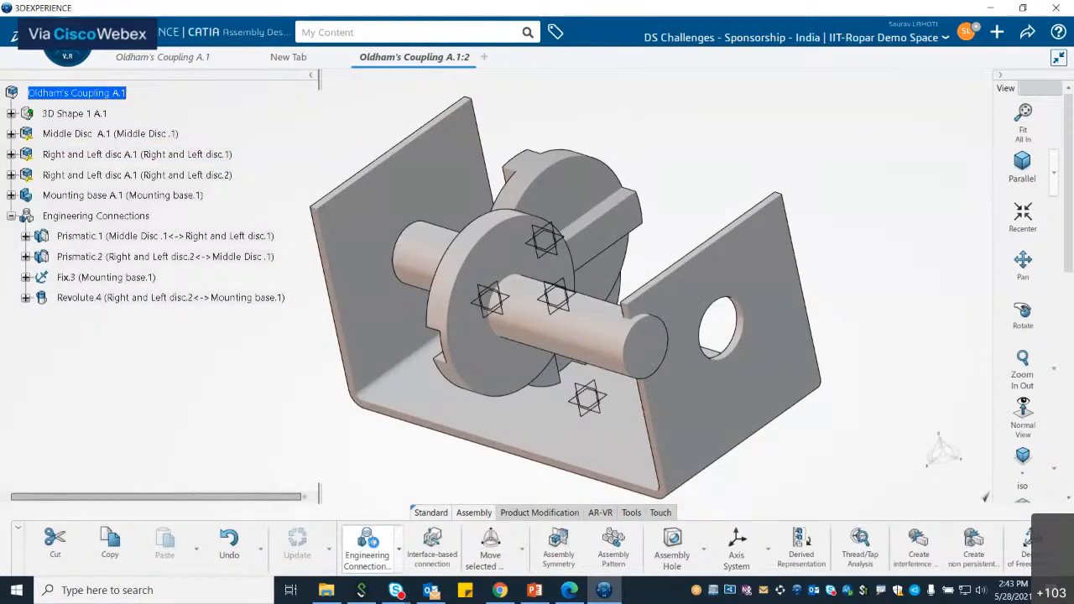
{"action": "middle_click_drag", "start_coordinate": [386, 313], "coordinate": [528, 435]}
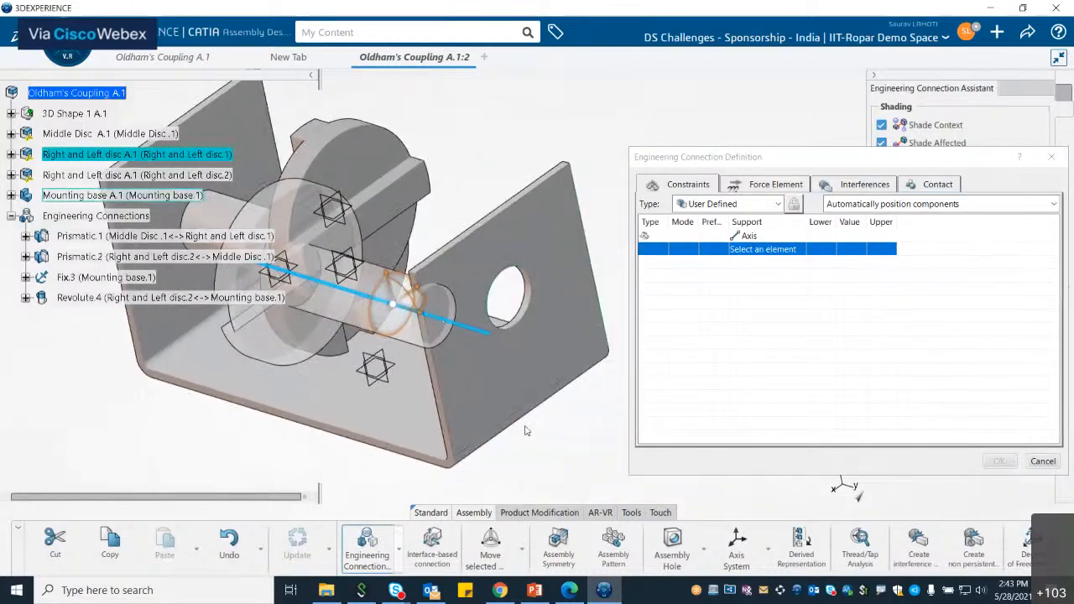
{"action": "scroll", "coordinate": [523, 286], "scroll_direction": "up", "scroll_amount": 3}
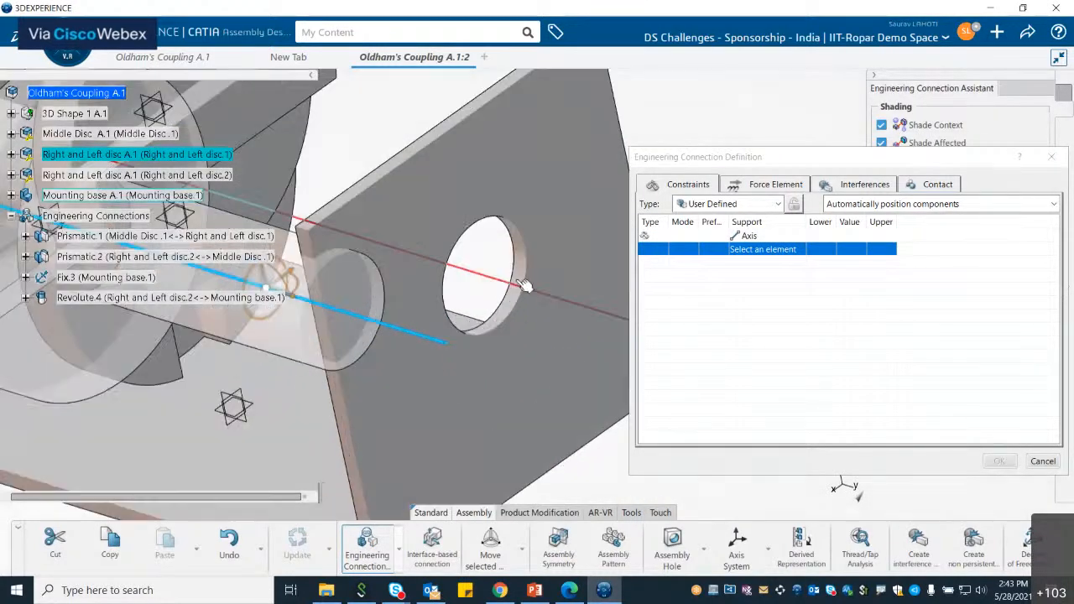
{"action": "left_click", "coordinate": [523, 286]}
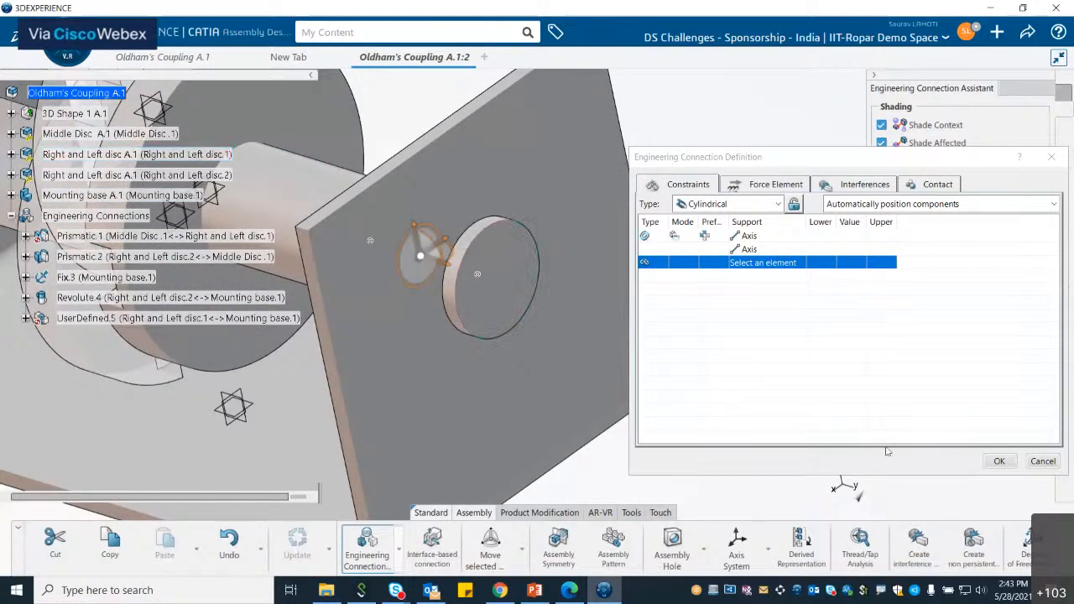
{"action": "left_click", "coordinate": [1003, 463]}
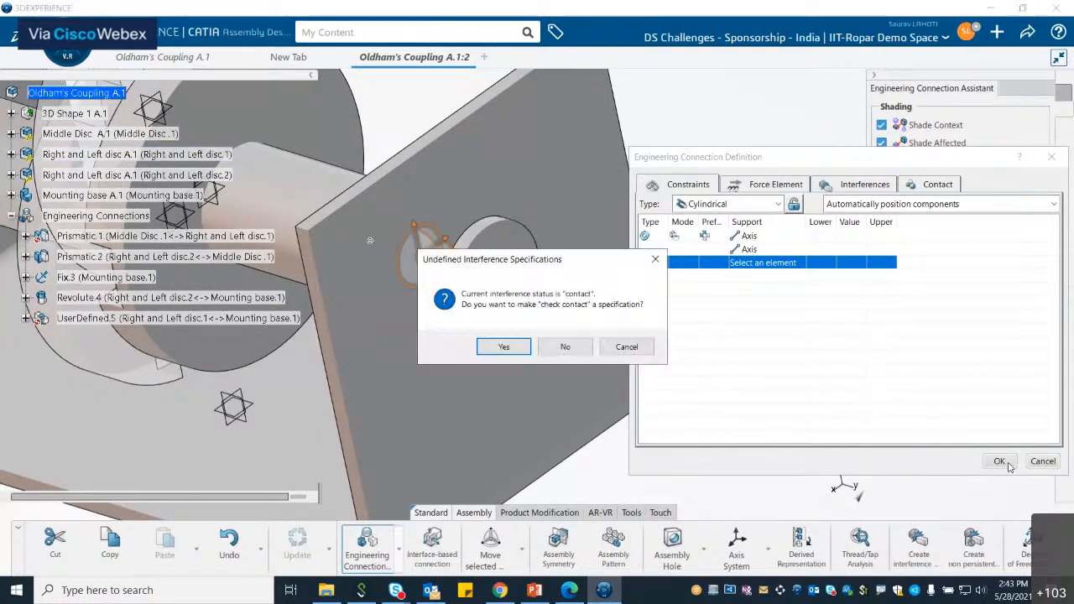
{"action": "left_click", "coordinate": [504, 347]}
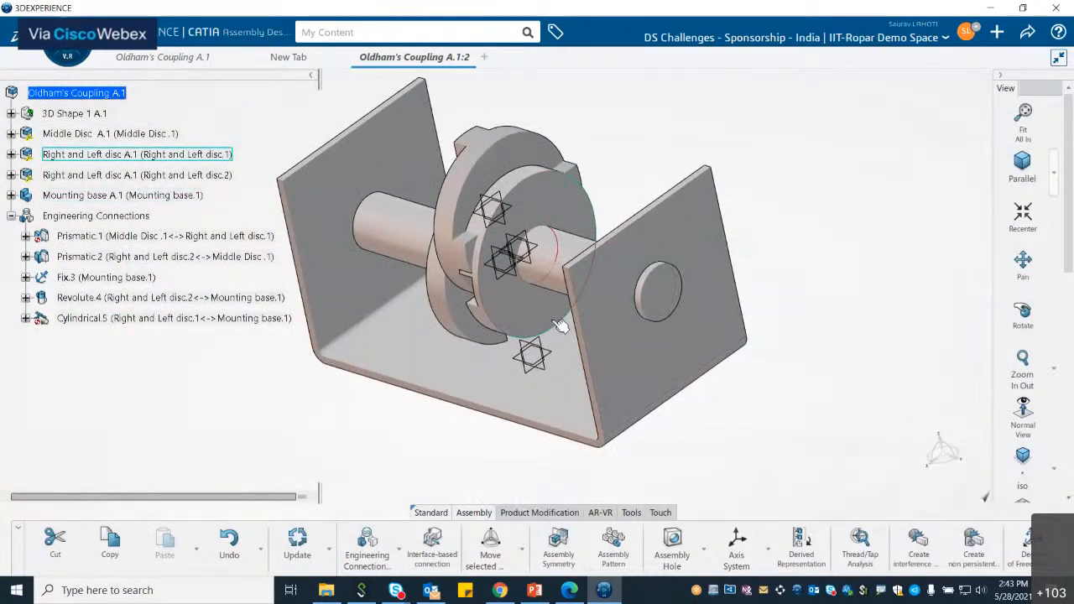
{"action": "left_click", "coordinate": [301, 545]}
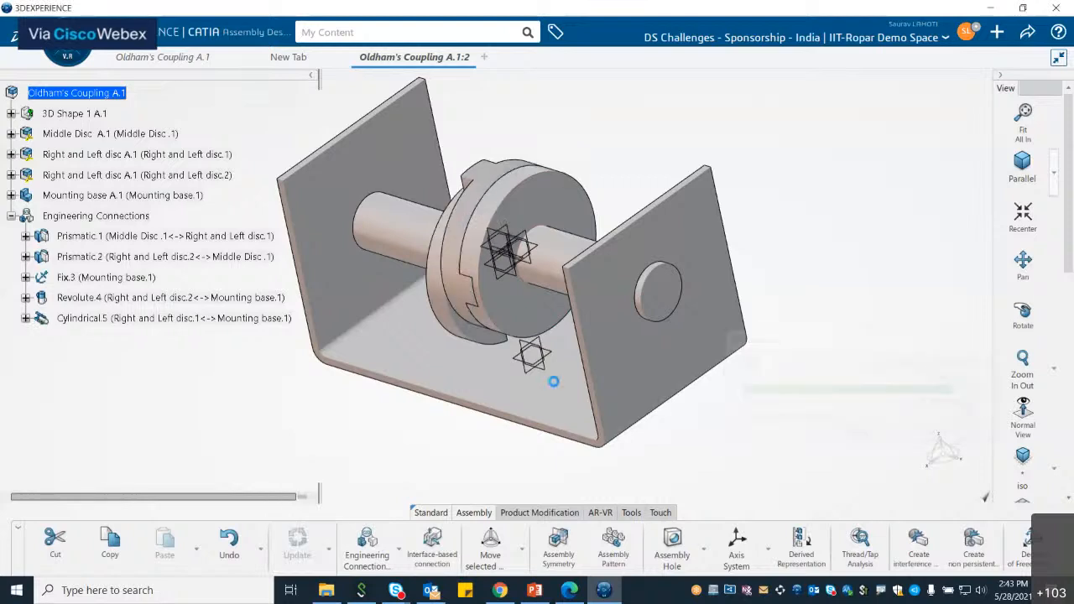
Step: Rotate the Right and Left disc.1 with the move robot to test the coupling's motion, and confirm
{"action": "scroll", "coordinate": [665, 372], "scroll_direction": "up", "scroll_amount": 1}
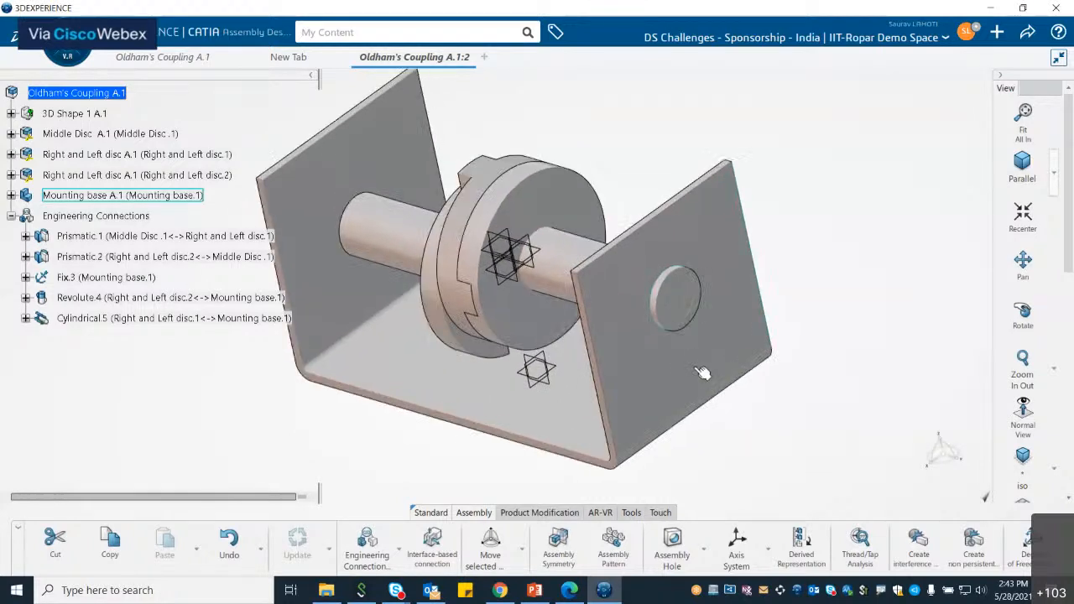
{"action": "middle_click_drag", "start_coordinate": [704, 372], "coordinate": [778, 374]}
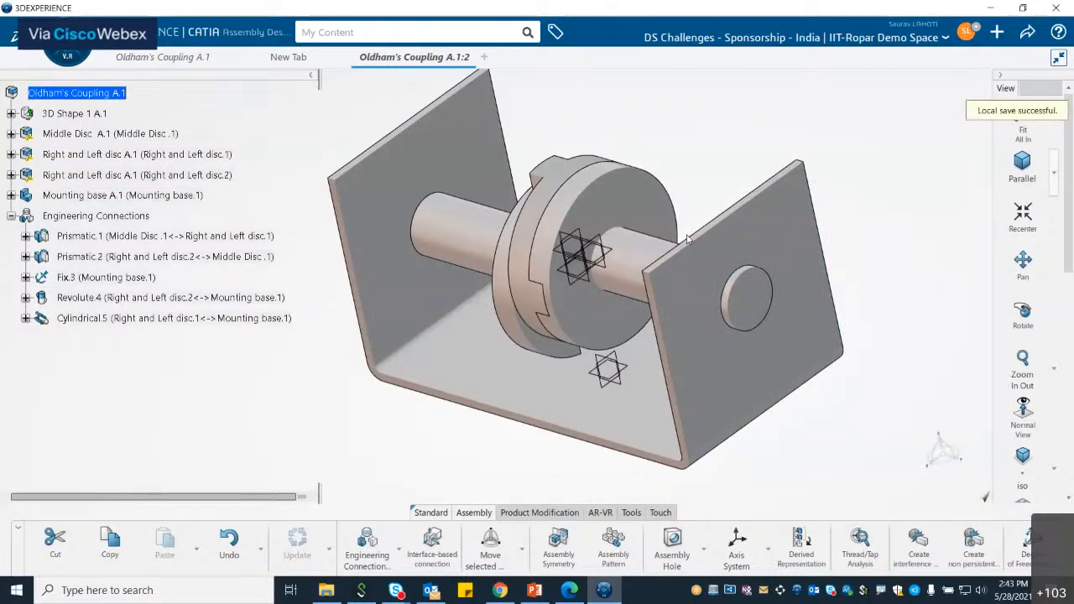
{"action": "left_click", "coordinate": [635, 250]}
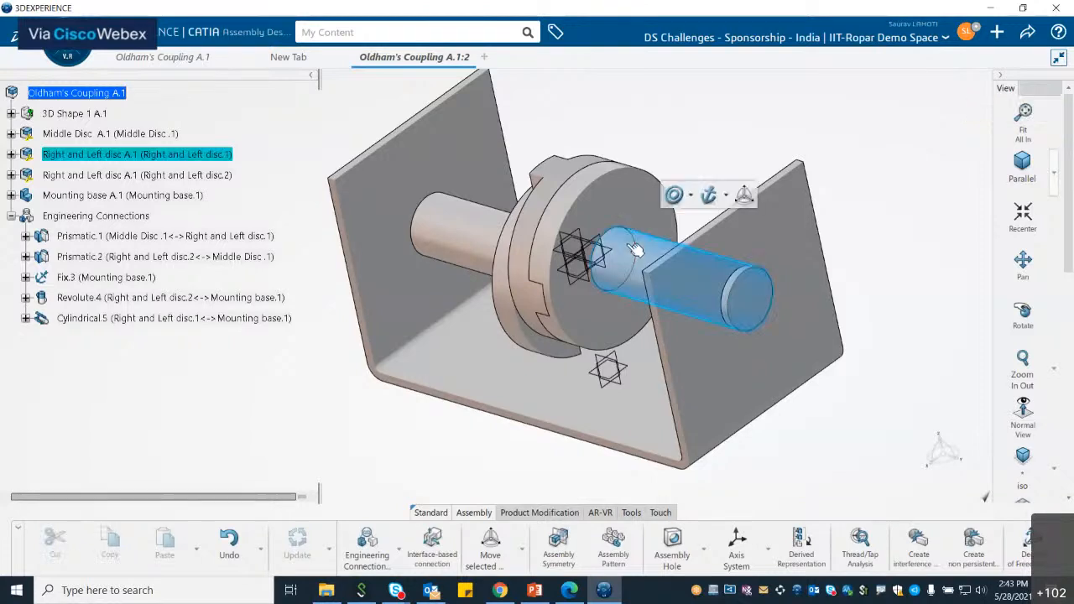
{"action": "left_click", "coordinate": [743, 197]}
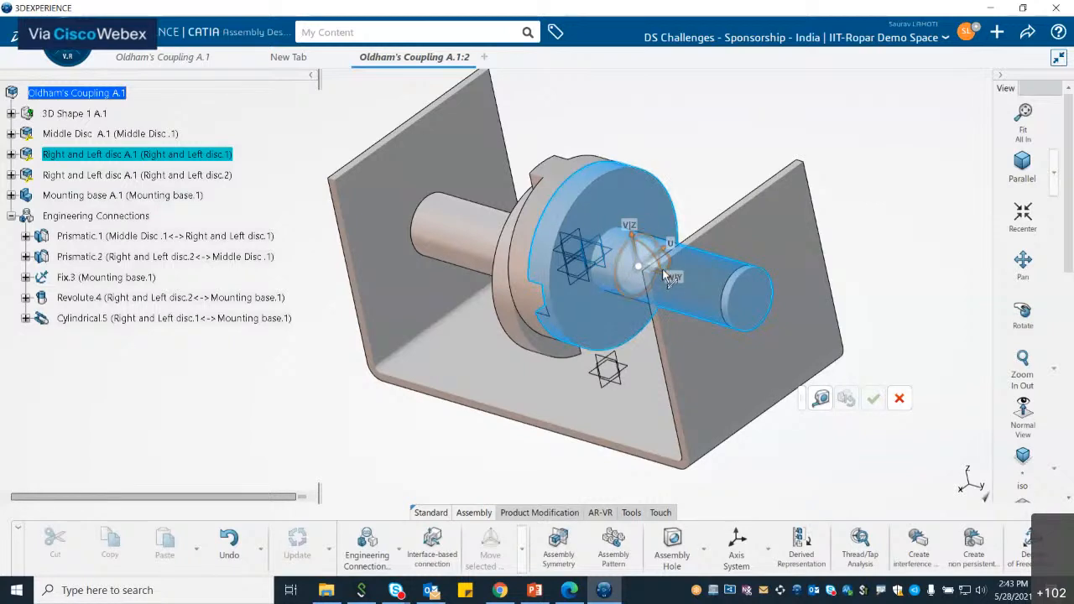
{"action": "left_click_drag", "start_coordinate": [641, 238], "coordinate": [660, 242]}
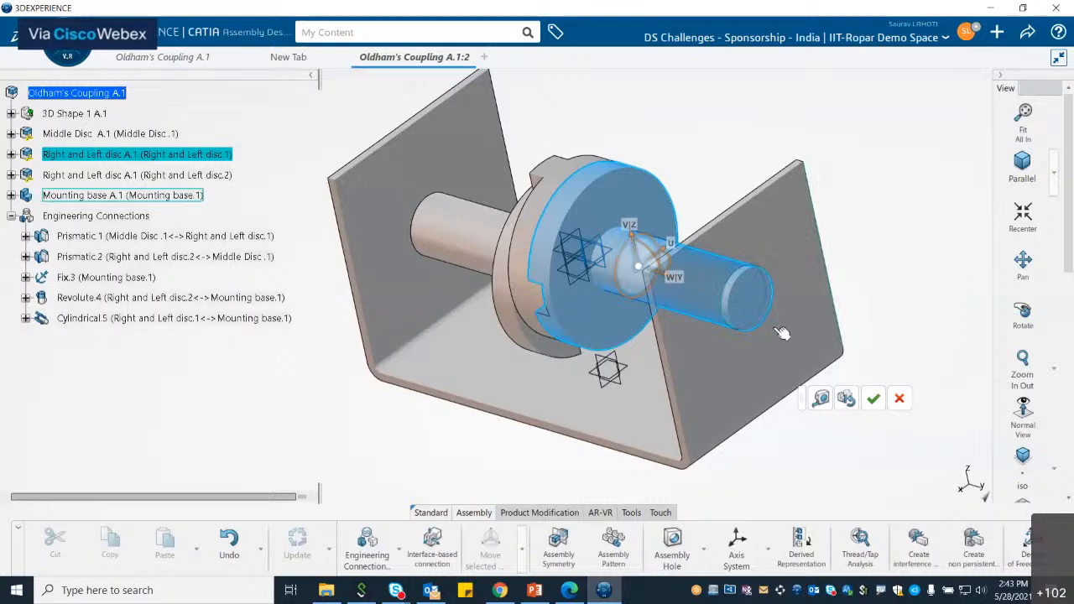
{"action": "left_click_drag", "start_coordinate": [661, 261], "coordinate": [640, 267]}
{"action": "left_click", "coordinate": [875, 400]}
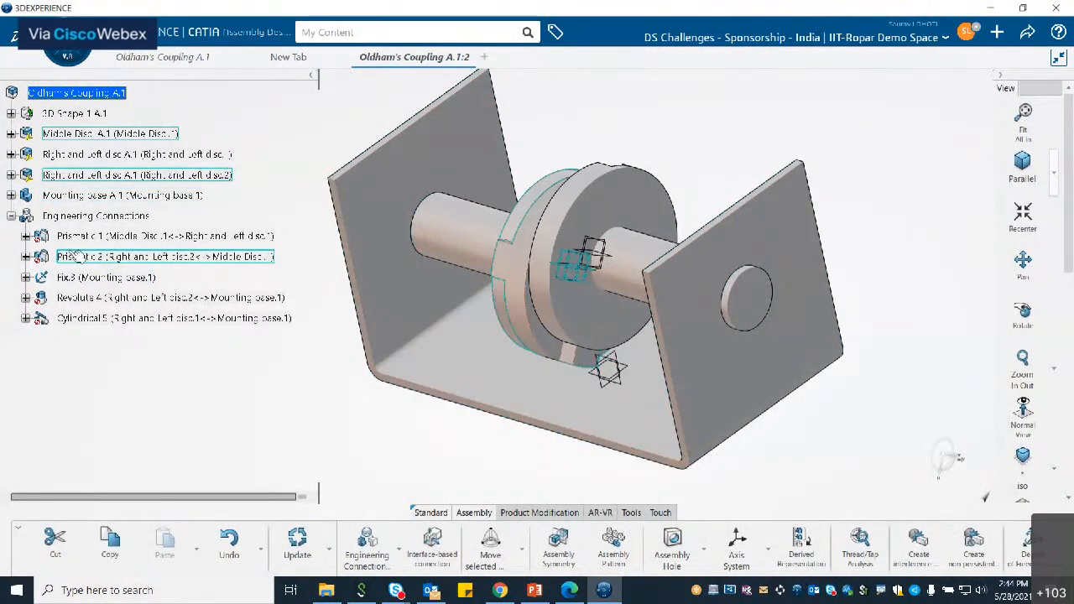
Step: Collapse the Engineering Connections node and set the action bar to display icons only
{"action": "left_click", "coordinate": [11, 216]}
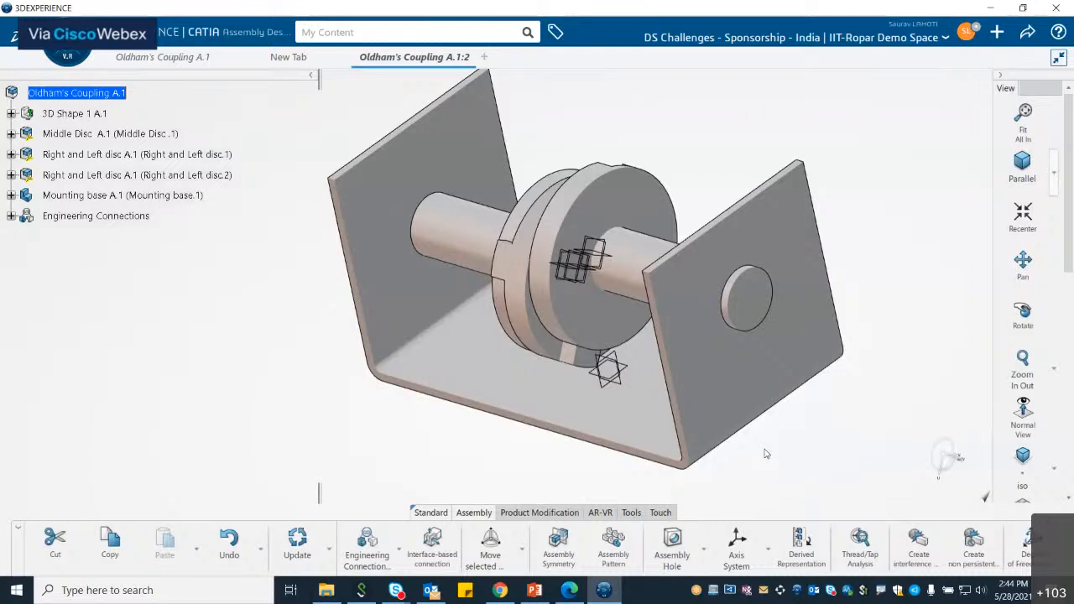
{"action": "left_click", "coordinate": [631, 513]}
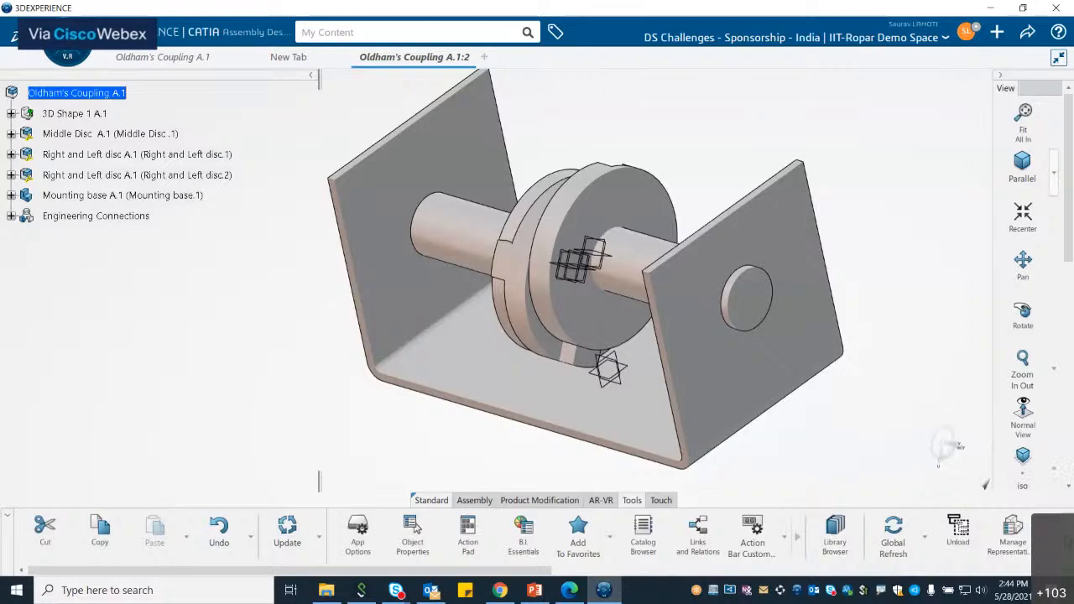
{"action": "left_click", "coordinate": [1065, 535]}
{"action": "left_click", "coordinate": [1048, 215]}
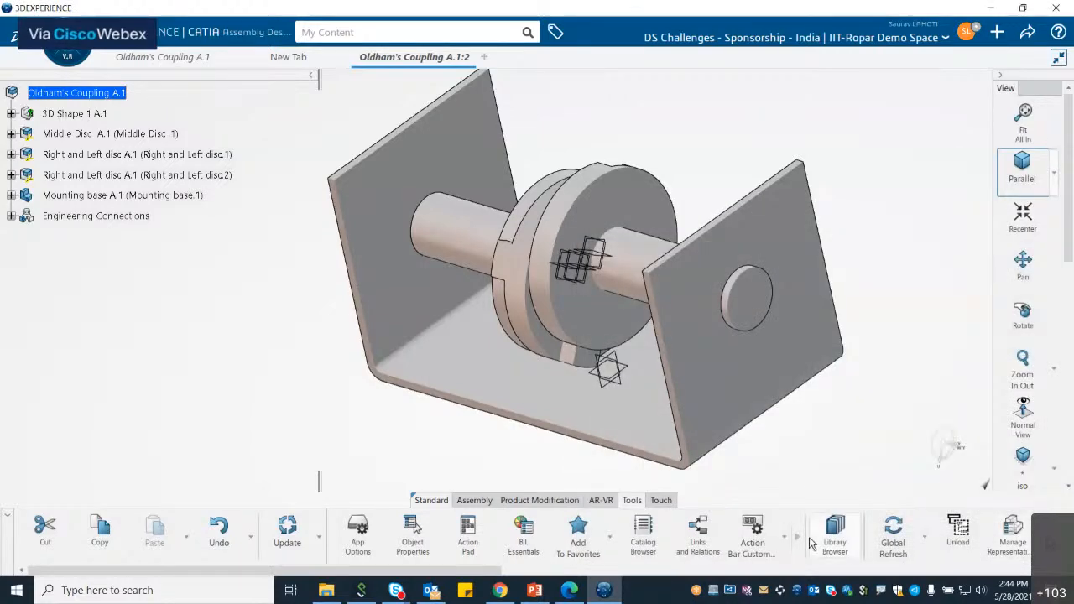
{"action": "right_click", "coordinate": [686, 532]}
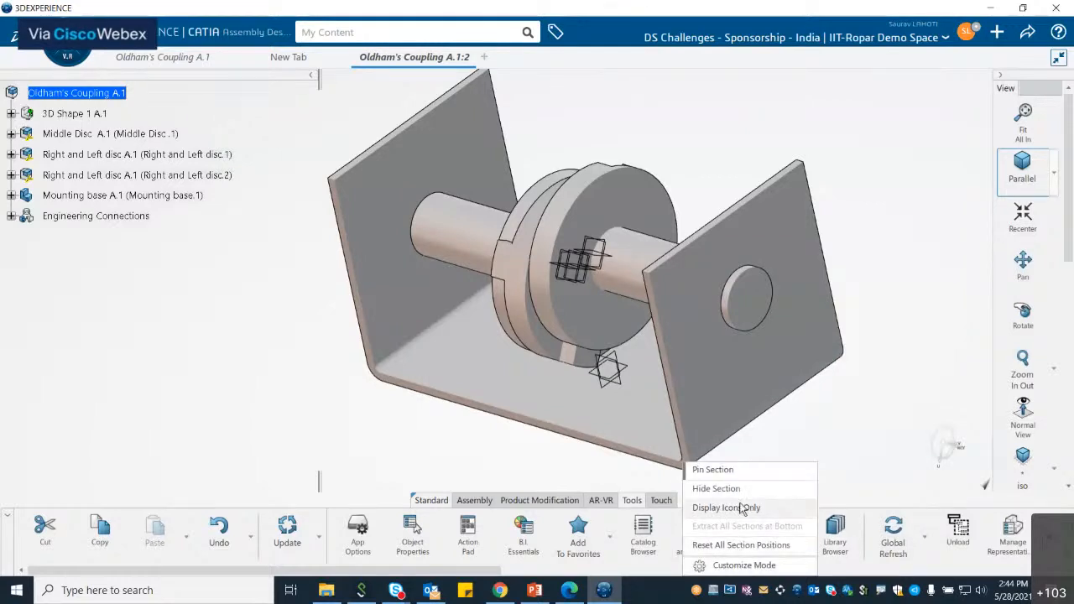
{"action": "left_click", "coordinate": [743, 508]}
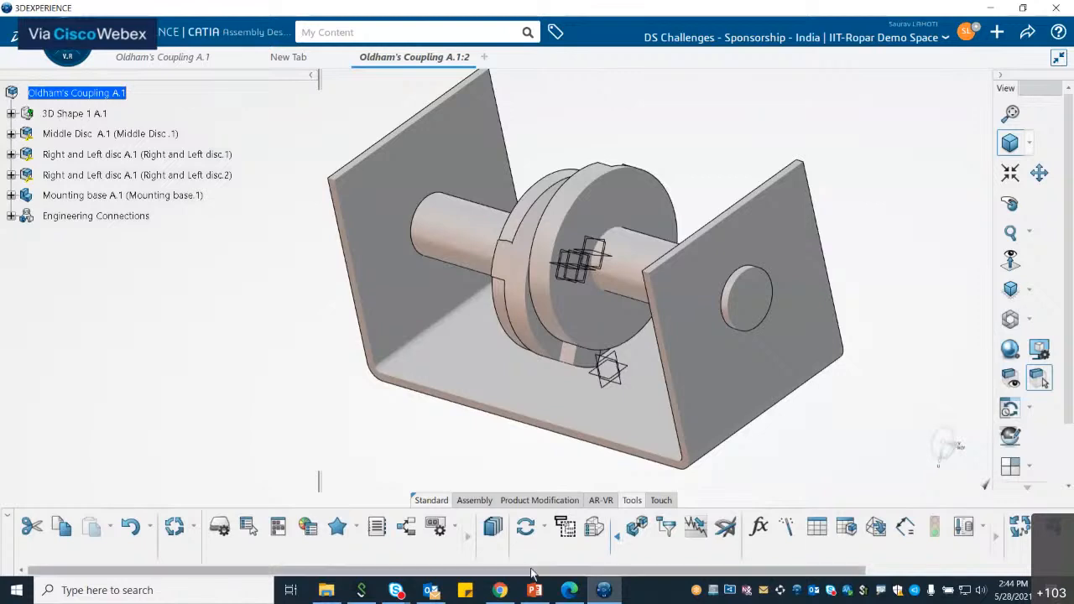
Step: Open the Material Browser and apply the 6061-T6 material to the Right and Left disc.1 component
{"action": "left_click", "coordinate": [906, 576]}
{"action": "left_click_drag", "start_coordinate": [908, 578], "coordinate": [1037, 577]}
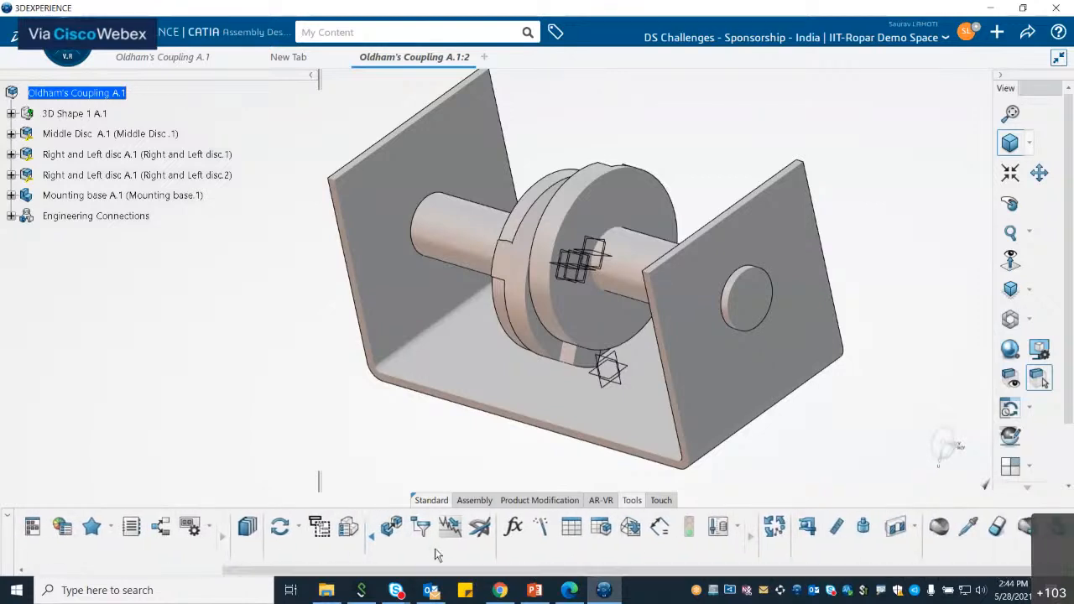
{"action": "left_click", "coordinate": [940, 527]}
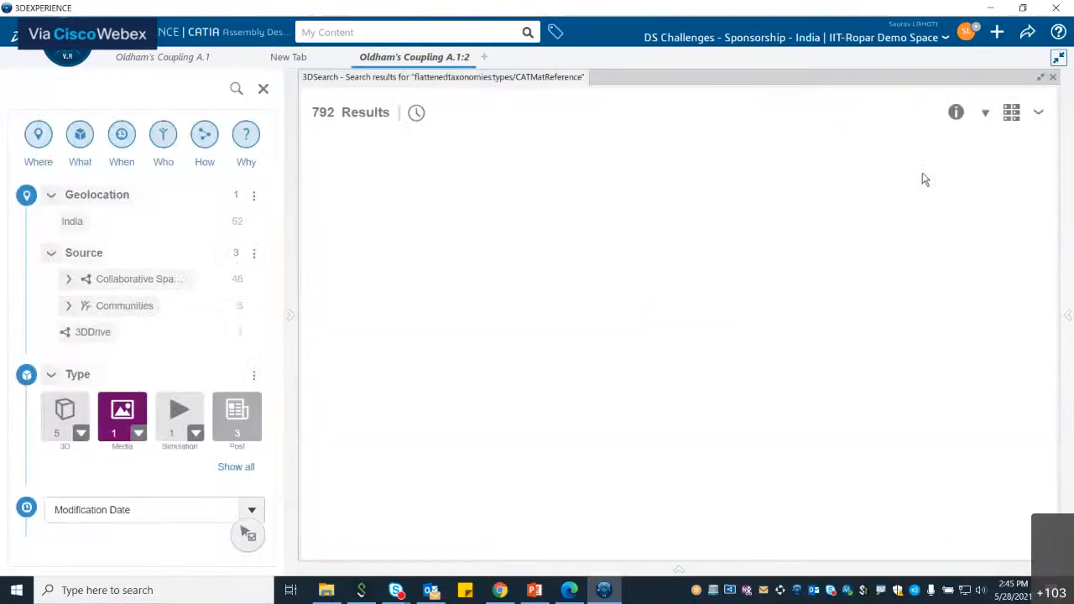
{"action": "left_click", "coordinate": [263, 91]}
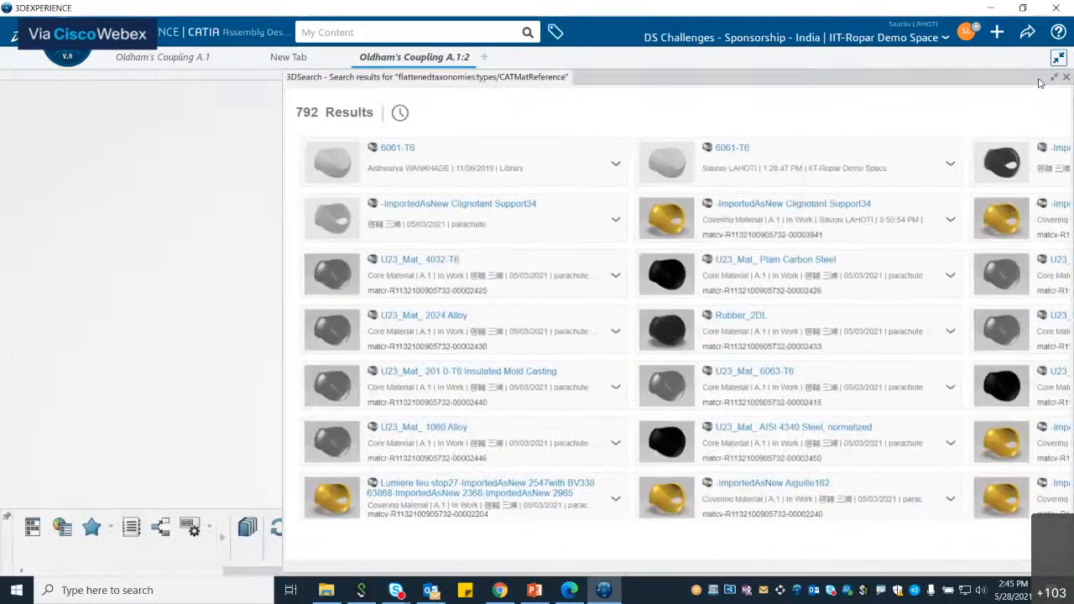
{"action": "left_click_drag", "start_coordinate": [287, 100], "coordinate": [624, 115]}
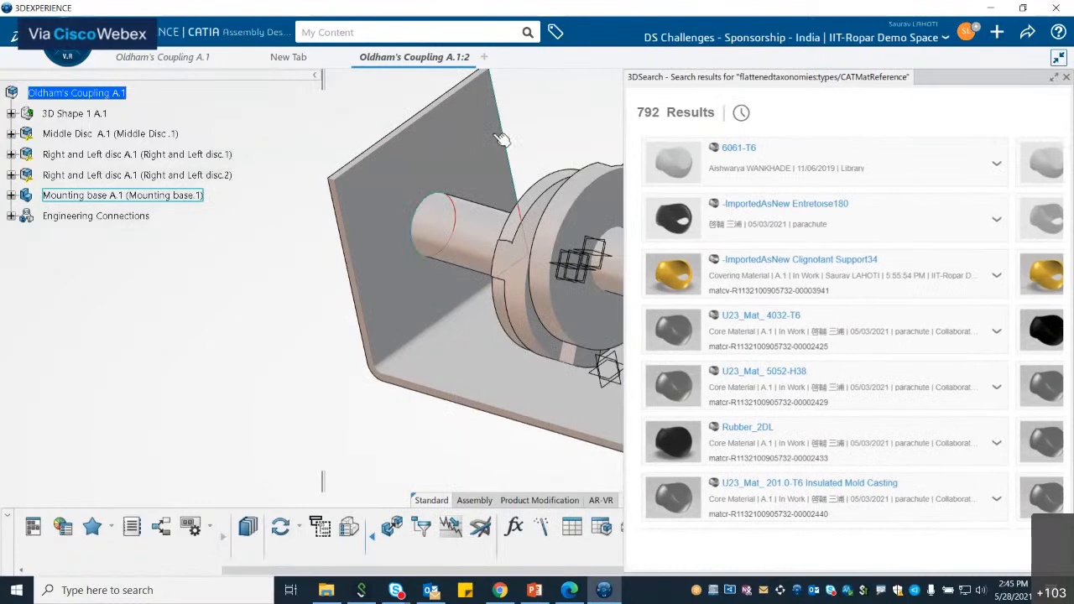
{"action": "left_click", "coordinate": [755, 157]}
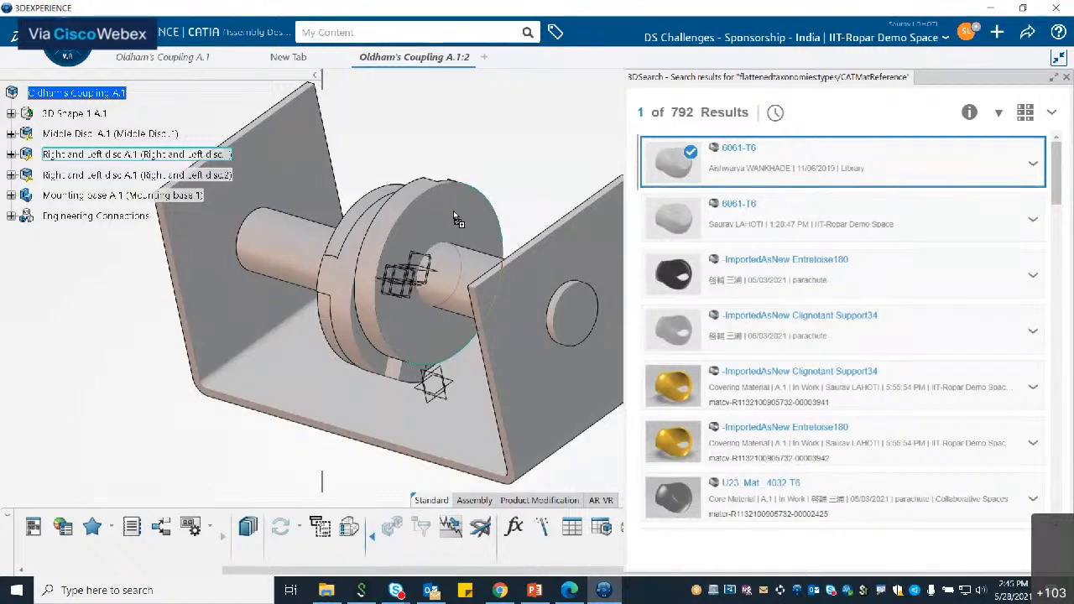
{"action": "left_click", "coordinate": [345, 269]}
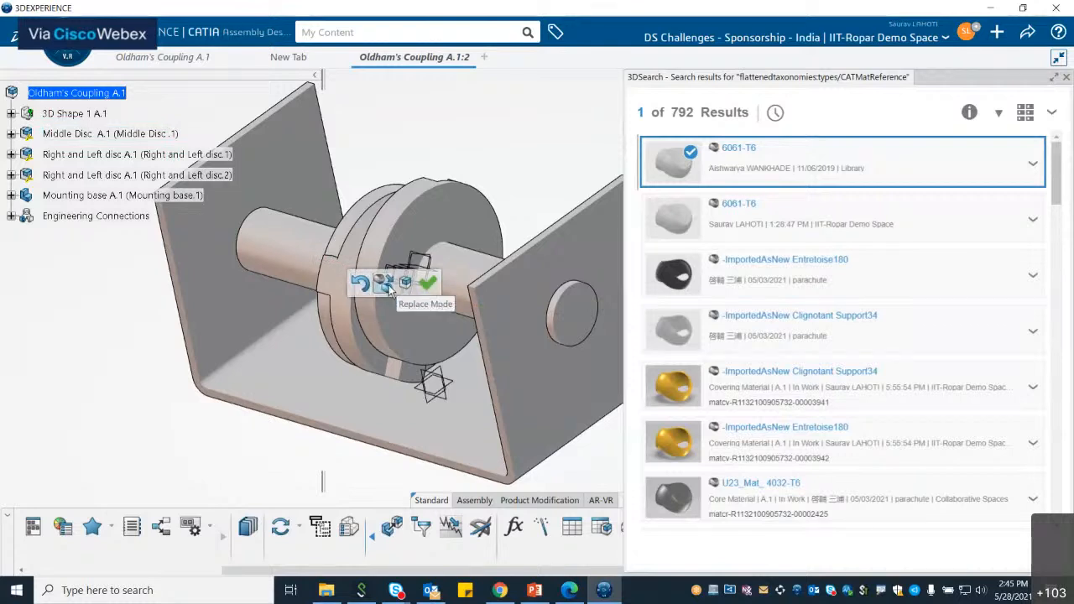
{"action": "mouse_move", "coordinate": [409, 288]}
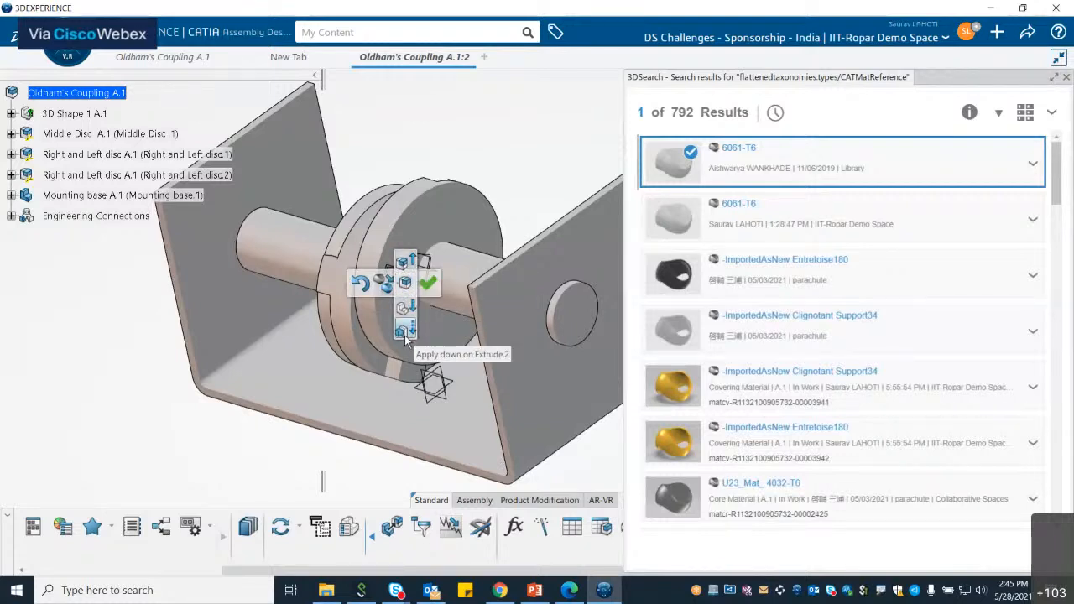
{"action": "left_click", "coordinate": [429, 283]}
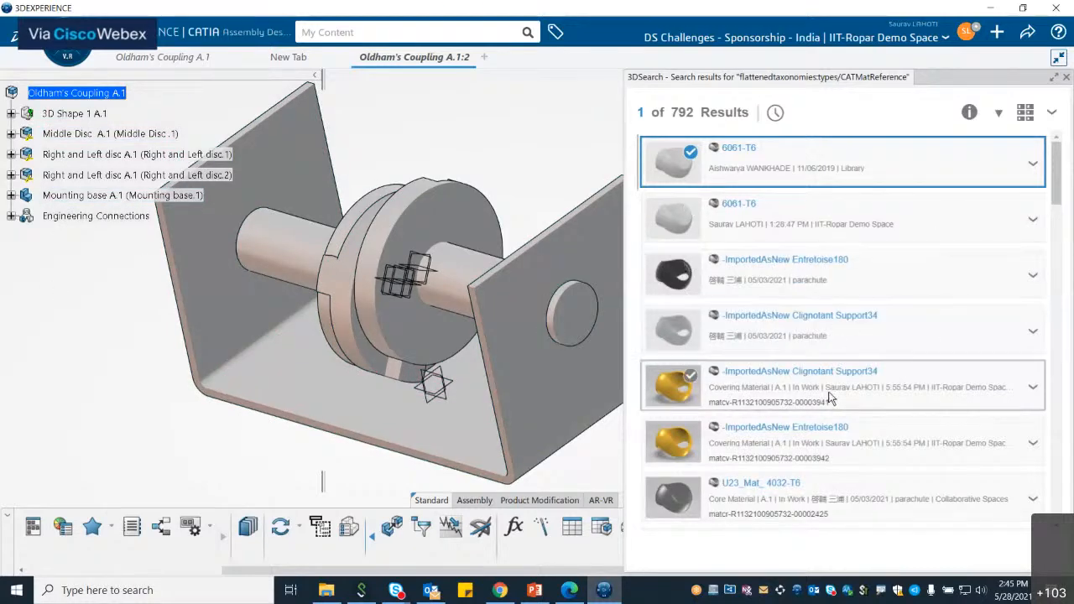
Step: Apply U23_Mat_ Plain Carbon Steel from the material results to the coupling disc and close the command
{"action": "scroll", "coordinate": [835, 392], "scroll_direction": "down", "scroll_amount": 5}
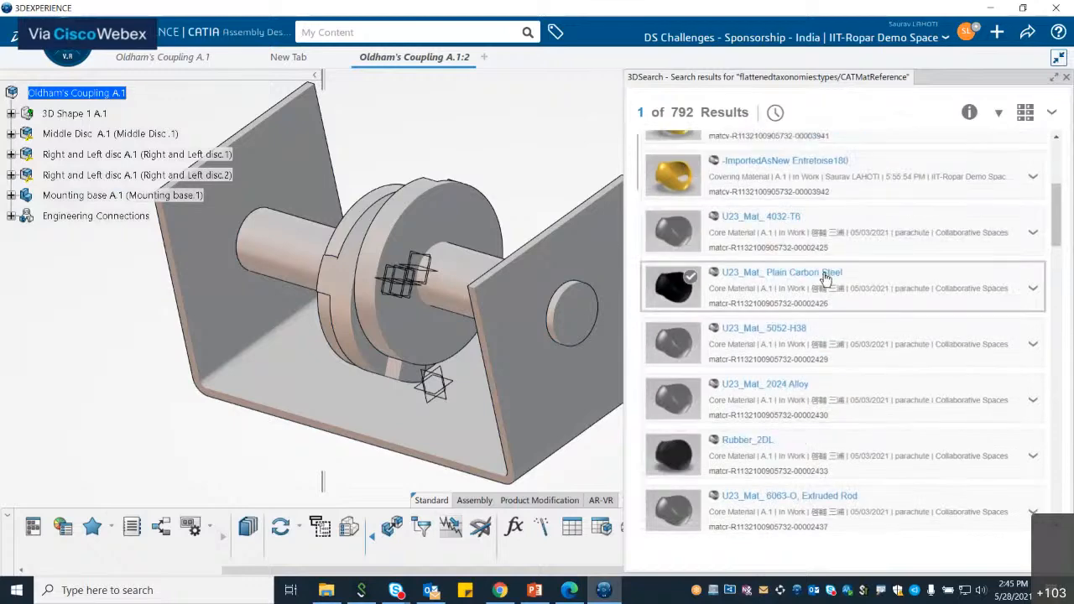
{"action": "left_click_drag", "start_coordinate": [809, 278], "coordinate": [429, 235]}
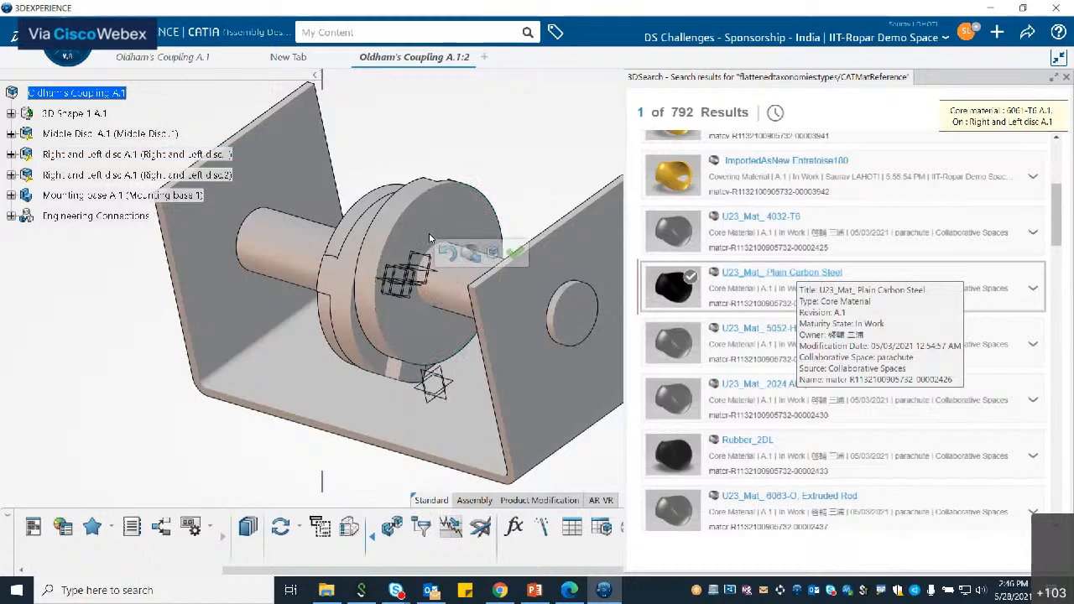
{"action": "left_click", "coordinate": [512, 254]}
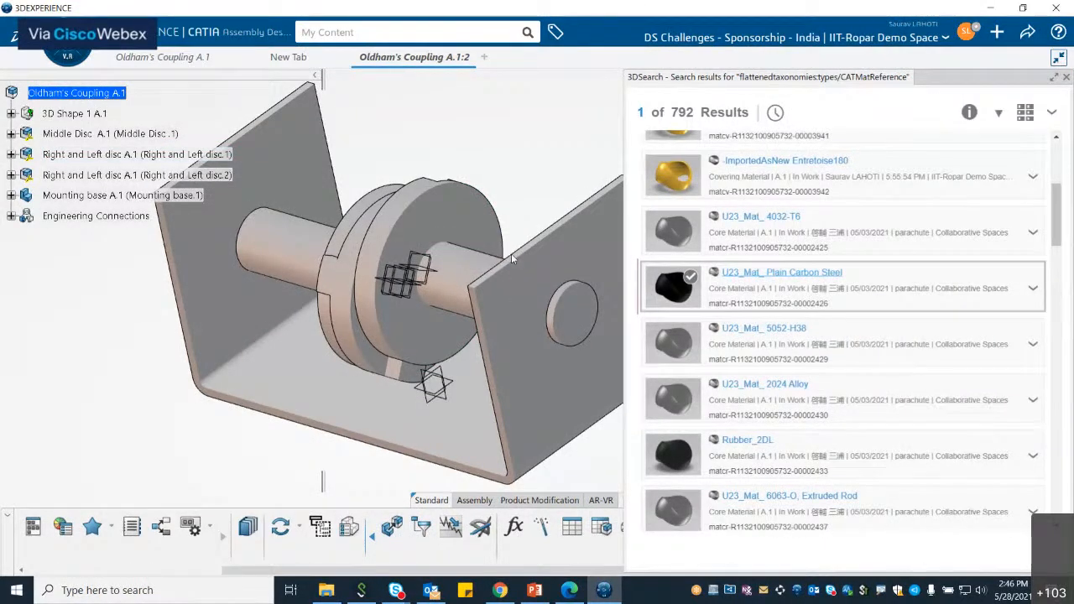
Step: Pick U23_Mat_ 2024 Alloy for the shaft and close the material search results
{"action": "mouse_move", "coordinate": [803, 278]}
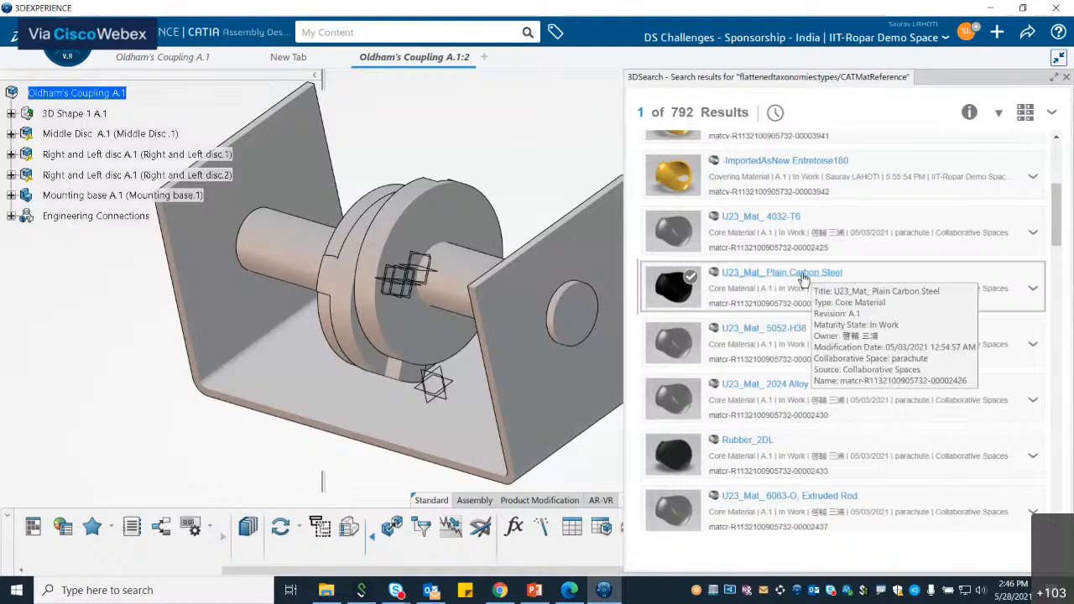
{"action": "left_click", "coordinate": [285, 241]}
{"action": "left_click", "coordinate": [413, 254]}
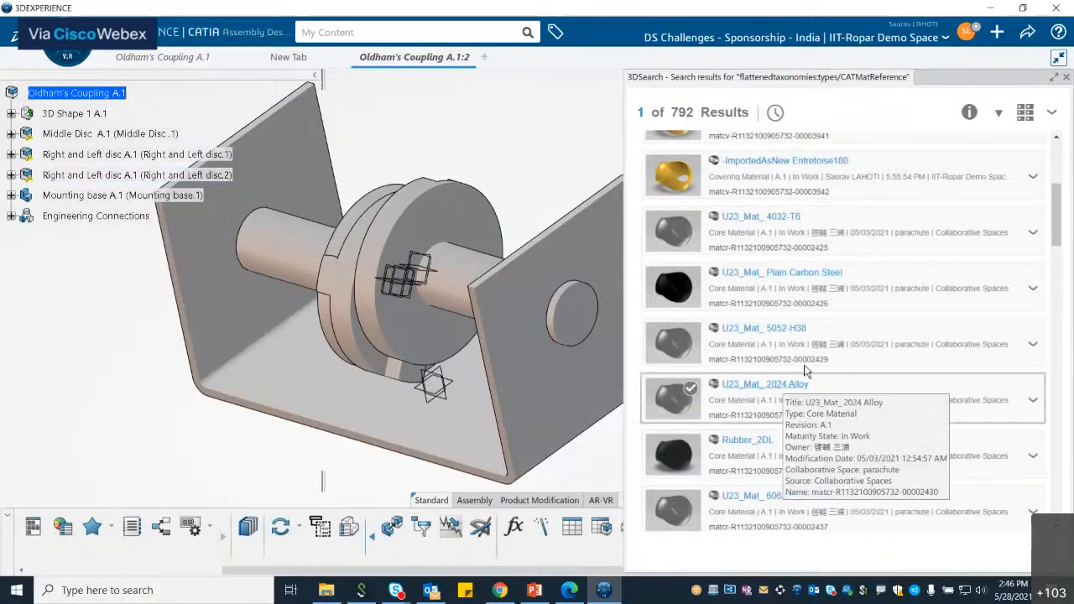
{"action": "left_click", "coordinate": [1067, 77]}
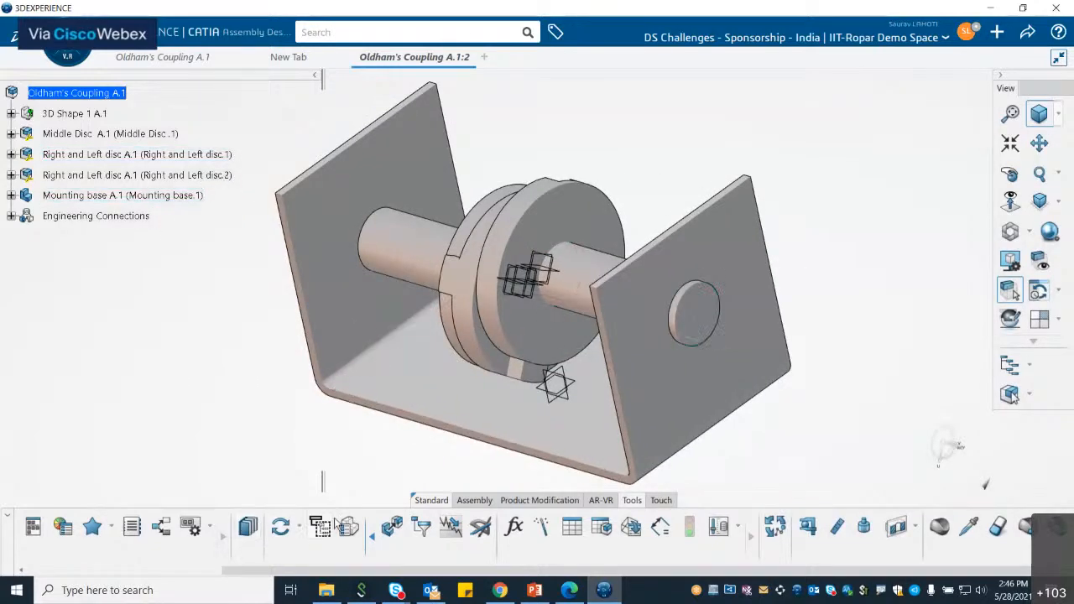
Step: Enable object shading and outline in the View Modes settings, then close the dialog
{"action": "left_click", "coordinate": [1050, 232]}
{"action": "left_click", "coordinate": [891, 199]}
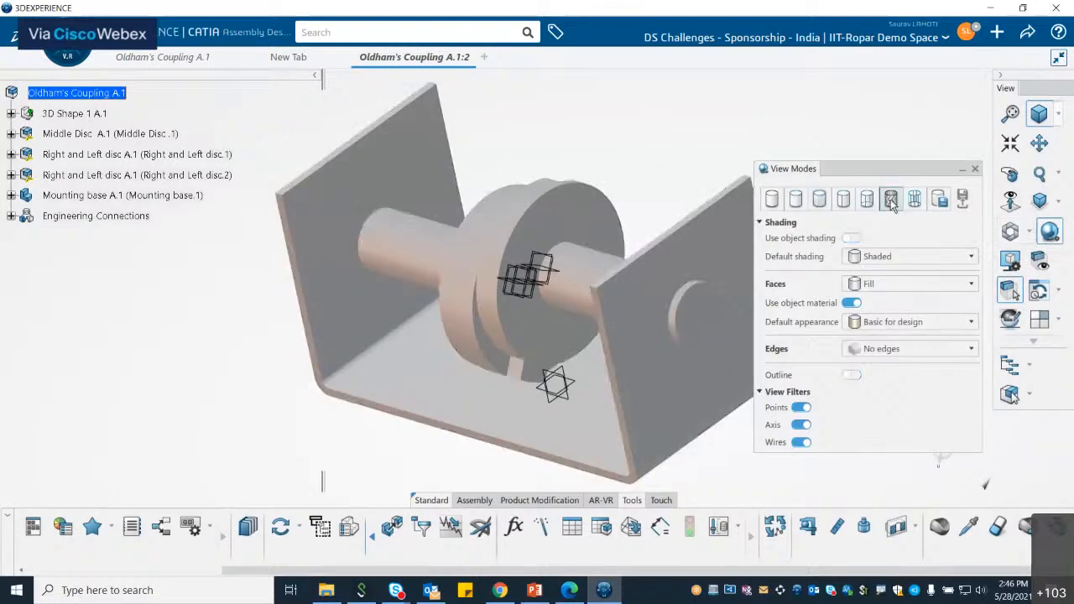
{"action": "left_click", "coordinate": [852, 240]}
{"action": "left_click", "coordinate": [852, 376]}
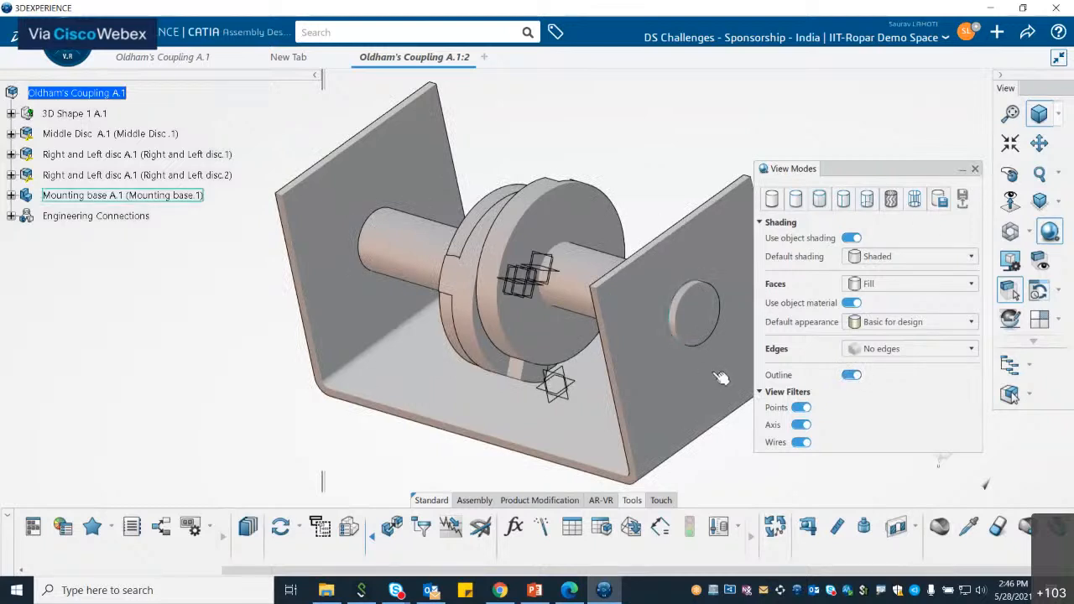
{"action": "left_click", "coordinate": [975, 170]}
Step: Examine the materials assigned under Right and Left disc.1 in the specification tree
{"action": "left_click", "coordinate": [474, 501]}
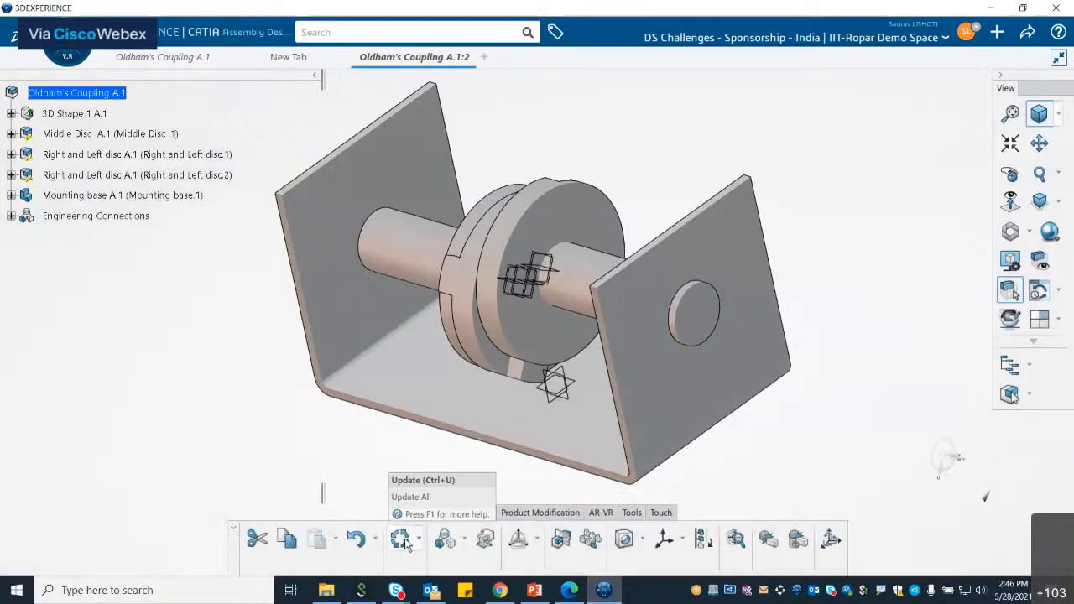
{"action": "middle_click_drag", "start_coordinate": [587, 367], "coordinate": [713, 312]}
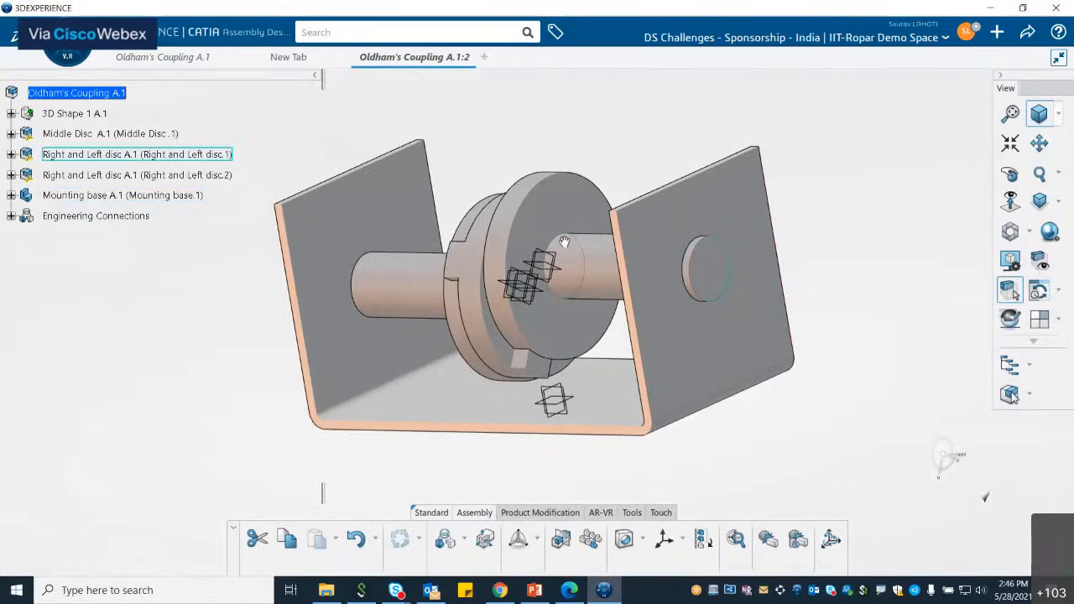
{"action": "middle_click_drag", "start_coordinate": [562, 245], "coordinate": [545, 218]}
{"action": "left_click", "coordinate": [545, 217]}
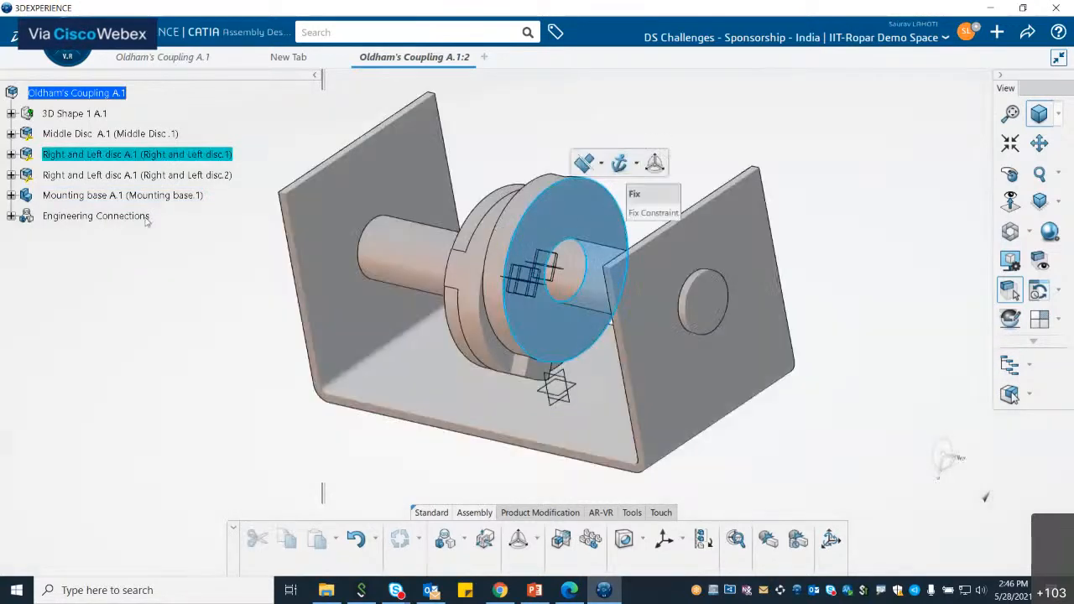
{"action": "left_click", "coordinate": [11, 154]}
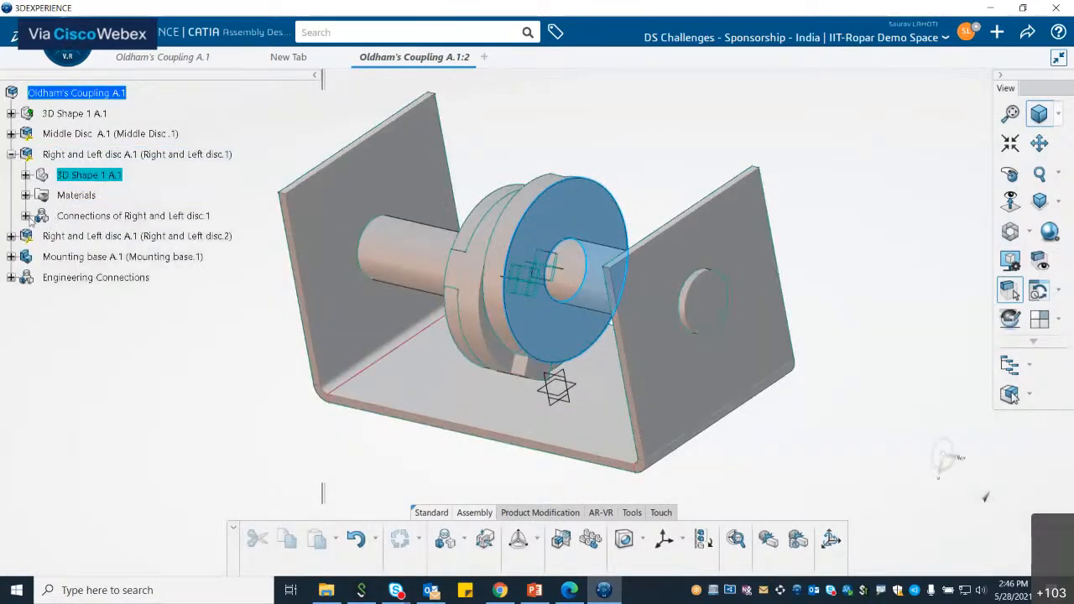
{"action": "left_click", "coordinate": [27, 196]}
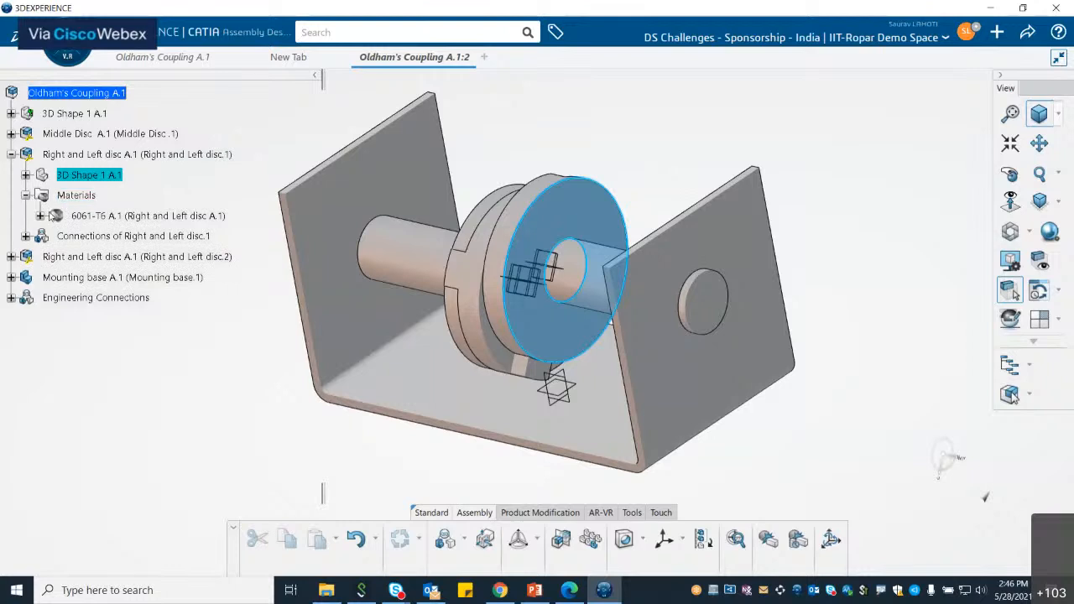
{"action": "left_click", "coordinate": [39, 215]}
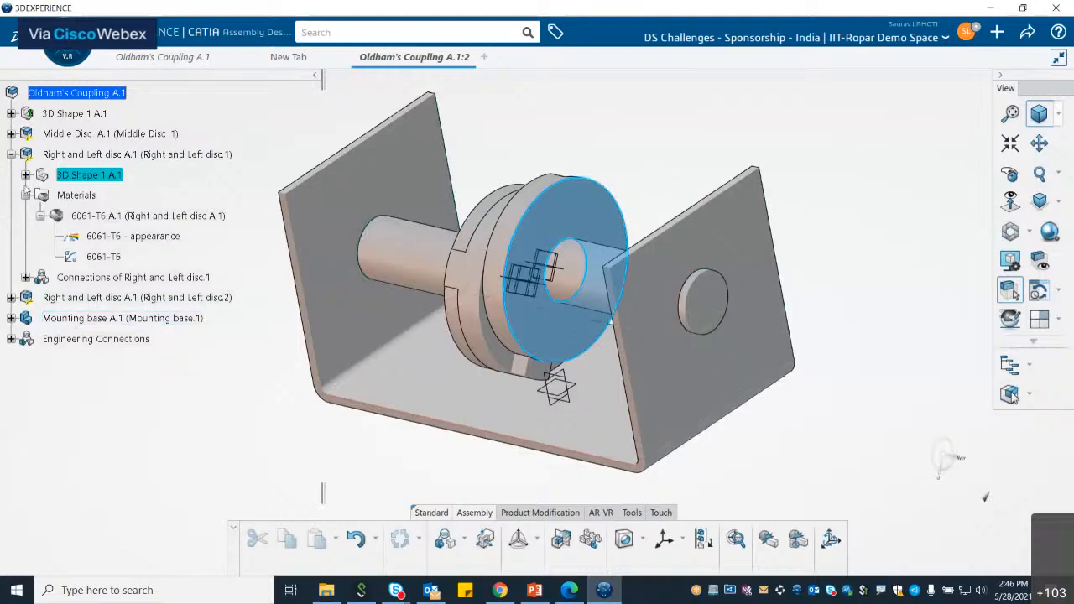
{"action": "left_click", "coordinate": [26, 195]}
{"action": "left_click", "coordinate": [11, 154]}
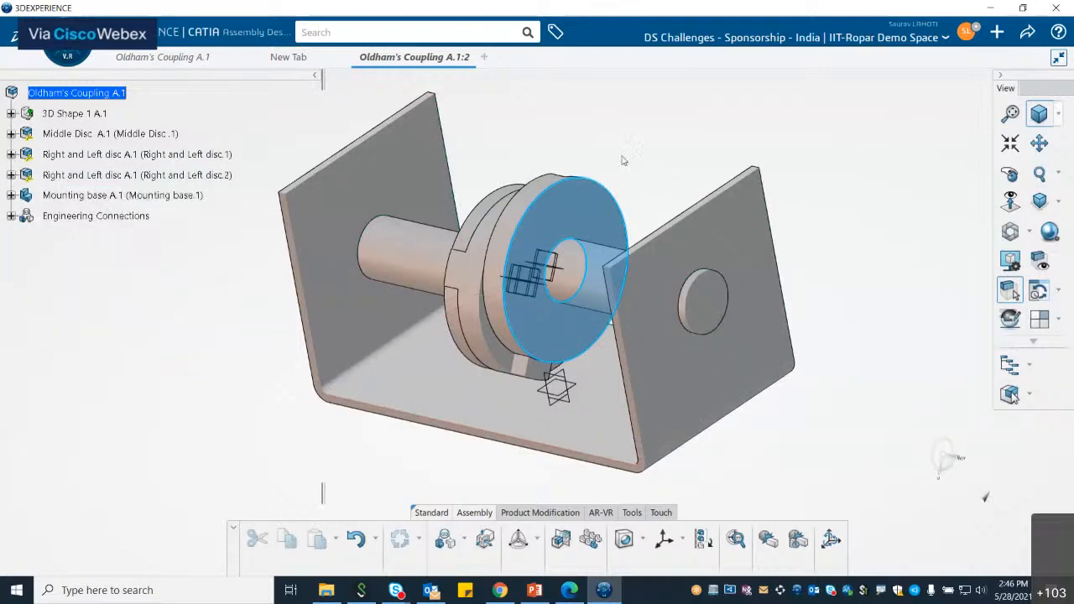
{"action": "middle_click_drag", "start_coordinate": [682, 281], "coordinate": [693, 294]}
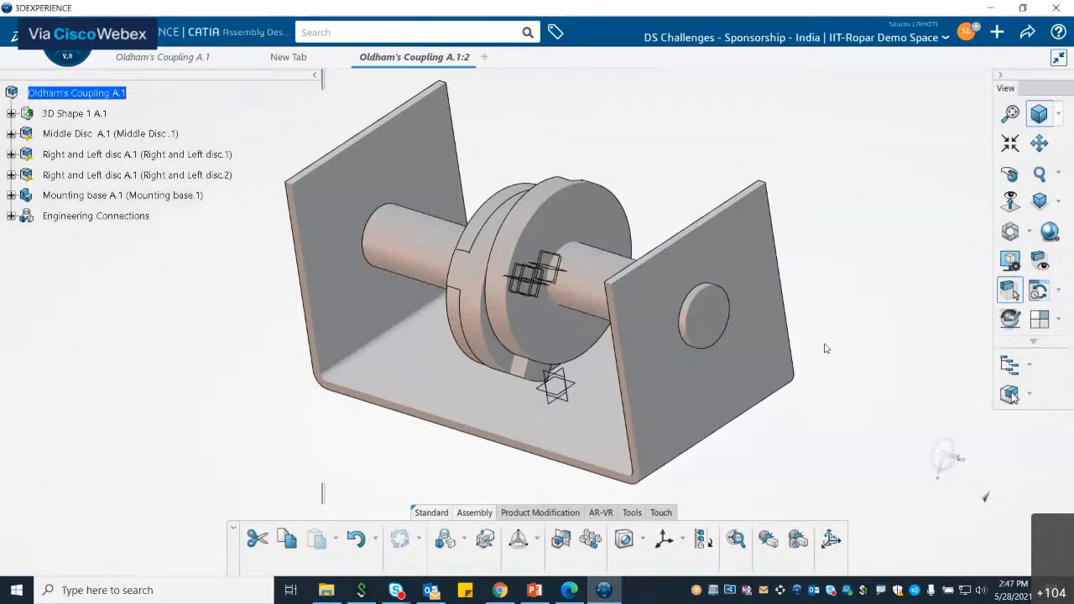
Step: Create an engineering connection between the yz planes of Right and Left disc.1 and Mounting base, enriching Cylindrical.5
{"action": "middle_click_drag", "start_coordinate": [825, 348], "coordinate": [823, 352]}
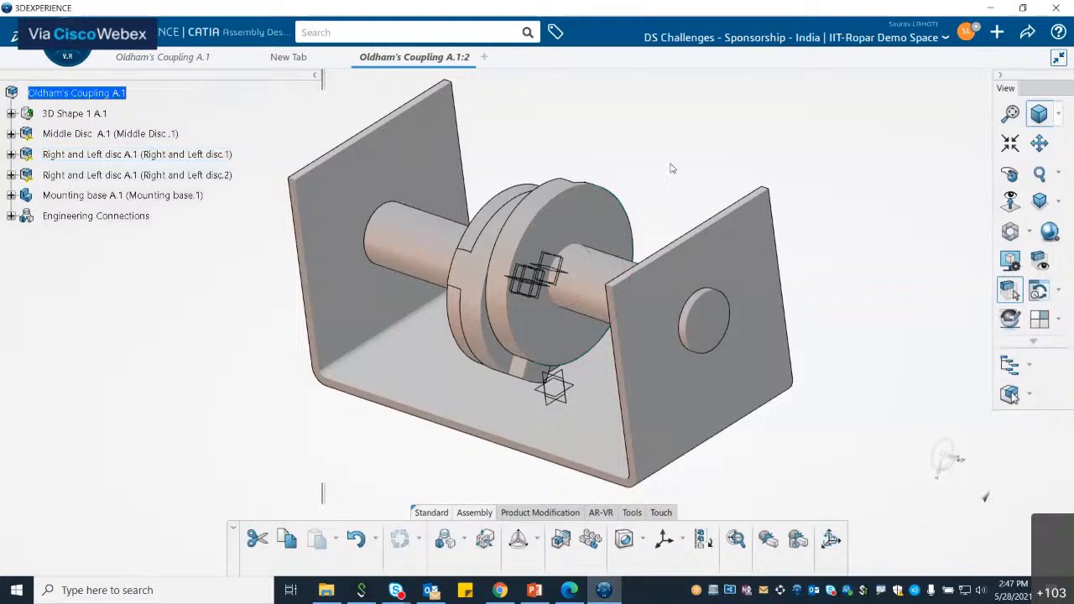
{"action": "left_click", "coordinate": [10, 217]}
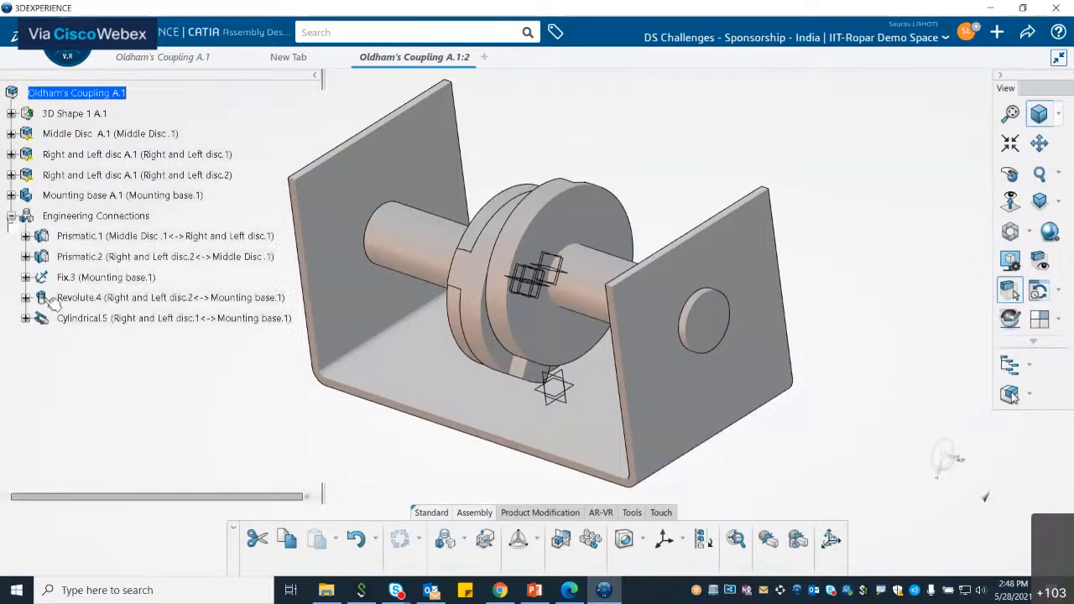
{"action": "left_click", "coordinate": [444, 538]}
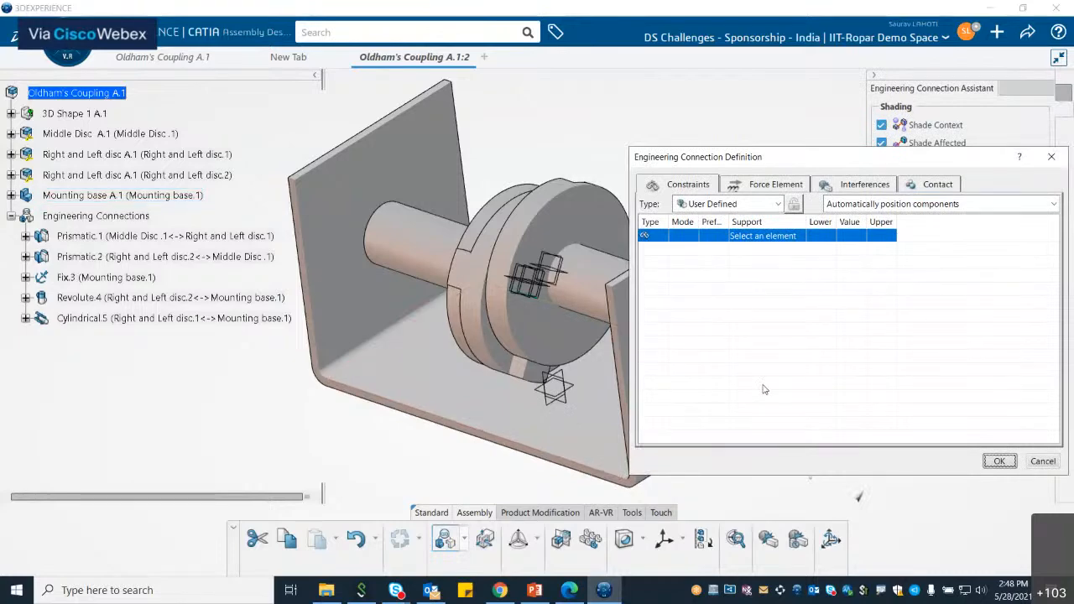
{"action": "left_click", "coordinate": [576, 410]}
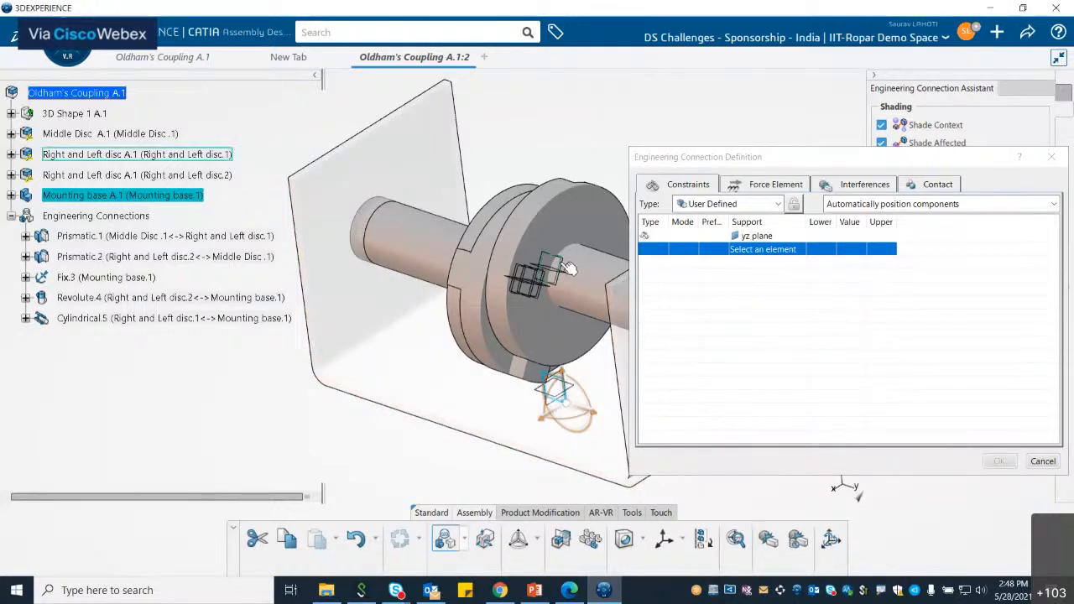
{"action": "mouse_move", "coordinate": [559, 269]}
{"action": "middle_mouse_down"}
{"action": "mouse_move", "coordinate": [535, 320]}
{"action": "mouse_move", "coordinate": [562, 280]}
{"action": "middle_mouse_up"}
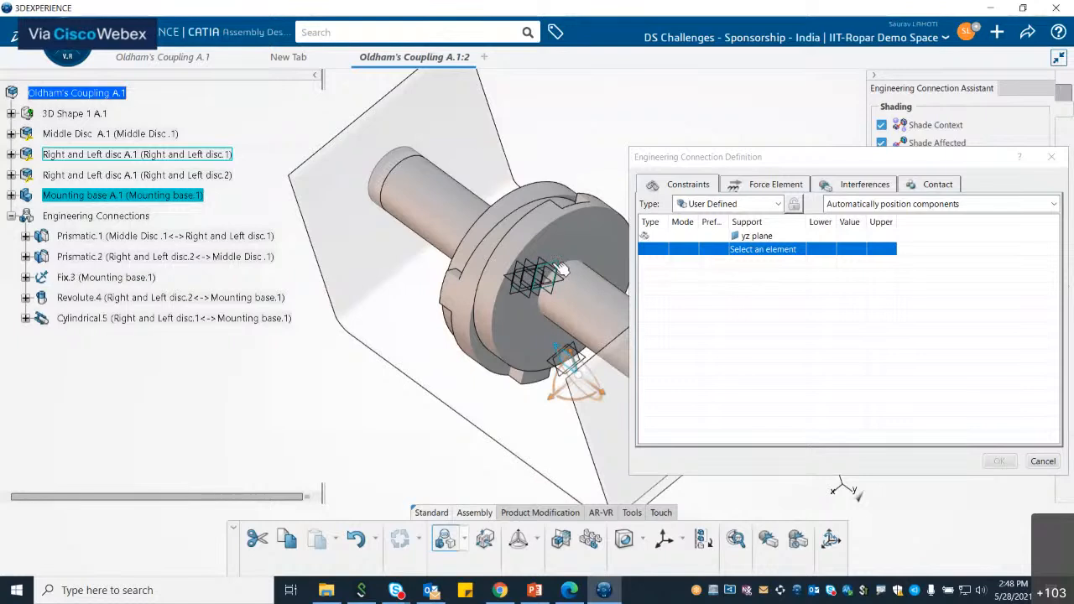
{"action": "left_click", "coordinate": [552, 265]}
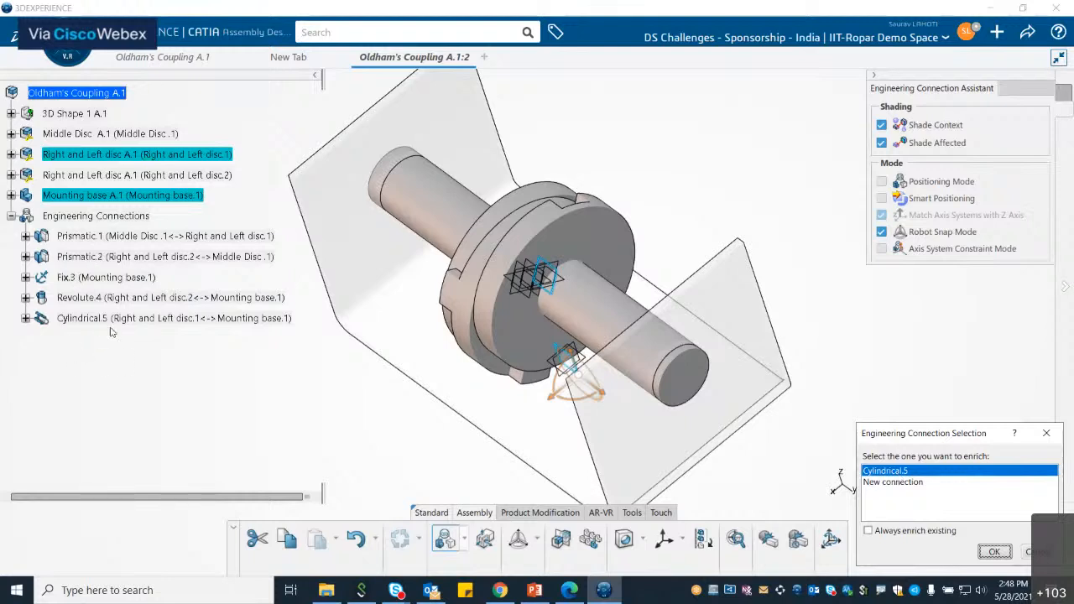
{"action": "left_click", "coordinate": [994, 553]}
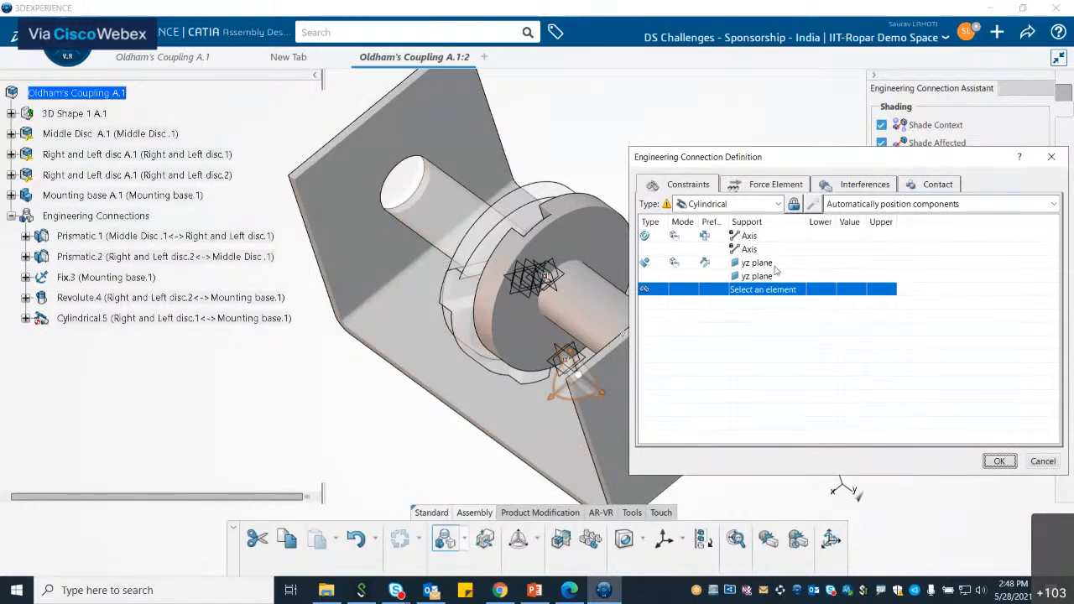
Step: Replace the yz plane contact constraint with an Angle constraint
{"action": "right_click", "coordinate": [648, 265]}
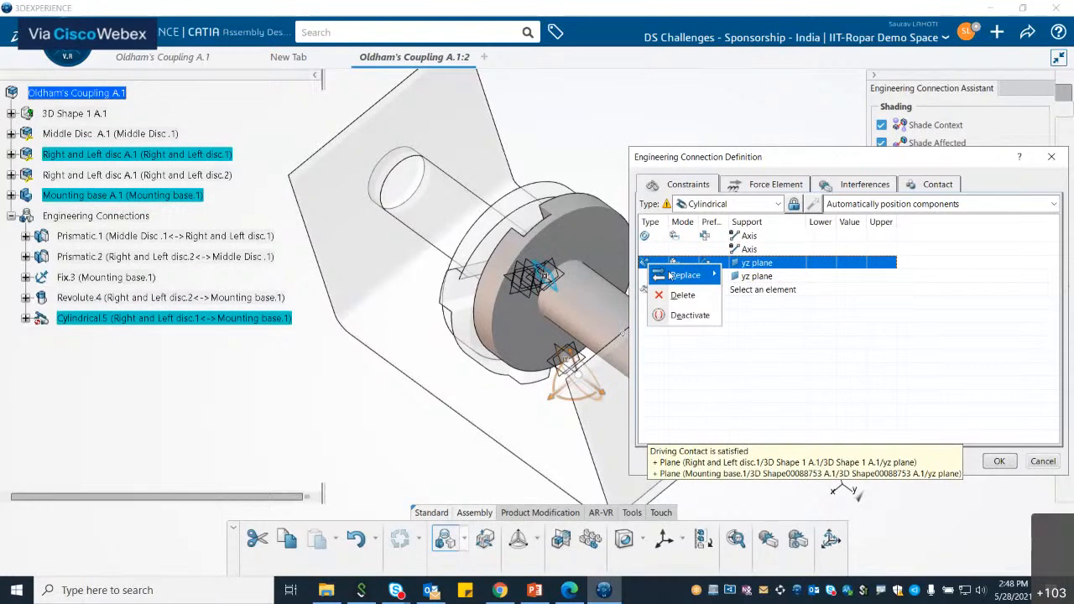
{"action": "mouse_move", "coordinate": [684, 275]}
{"action": "mouse_move", "coordinate": [784, 336]}
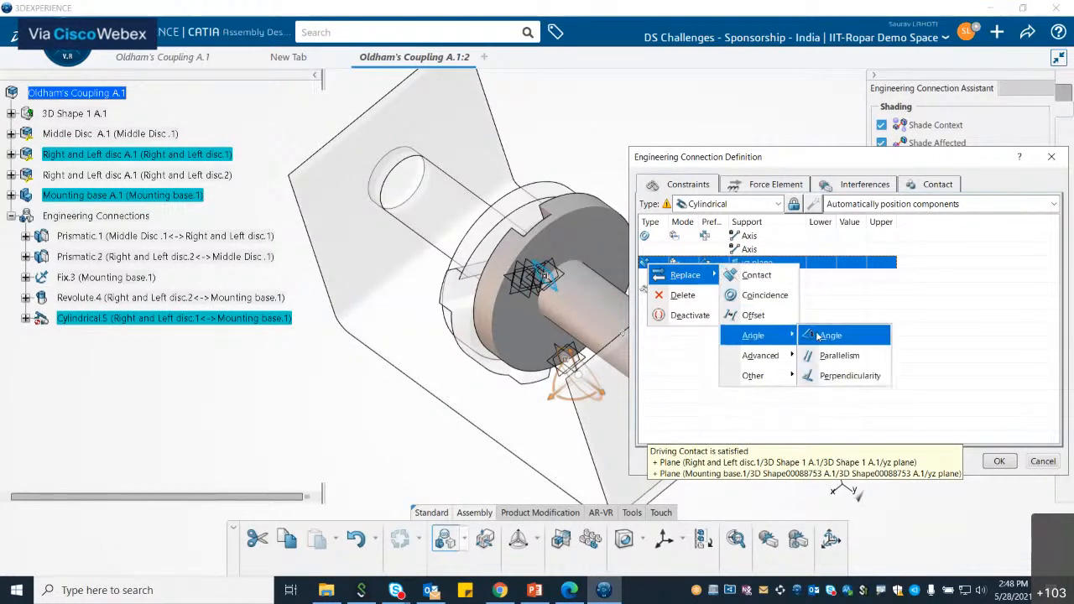
{"action": "left_click", "coordinate": [818, 336]}
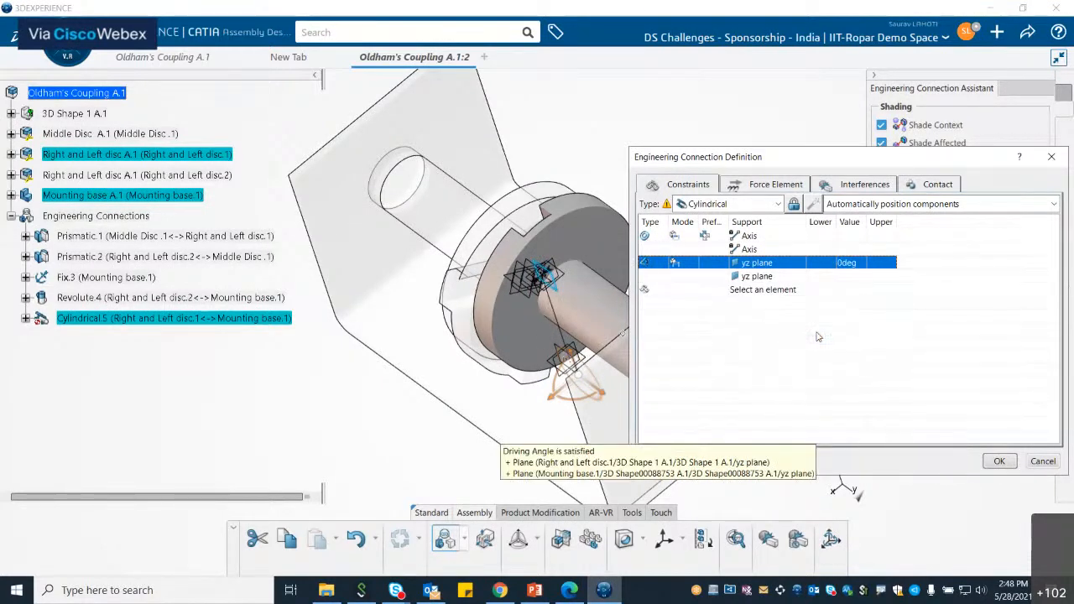
Step: Set the angle constraint to Controlled mode with lower limit 0deg and value 180deg
{"action": "left_click", "coordinate": [674, 262]}
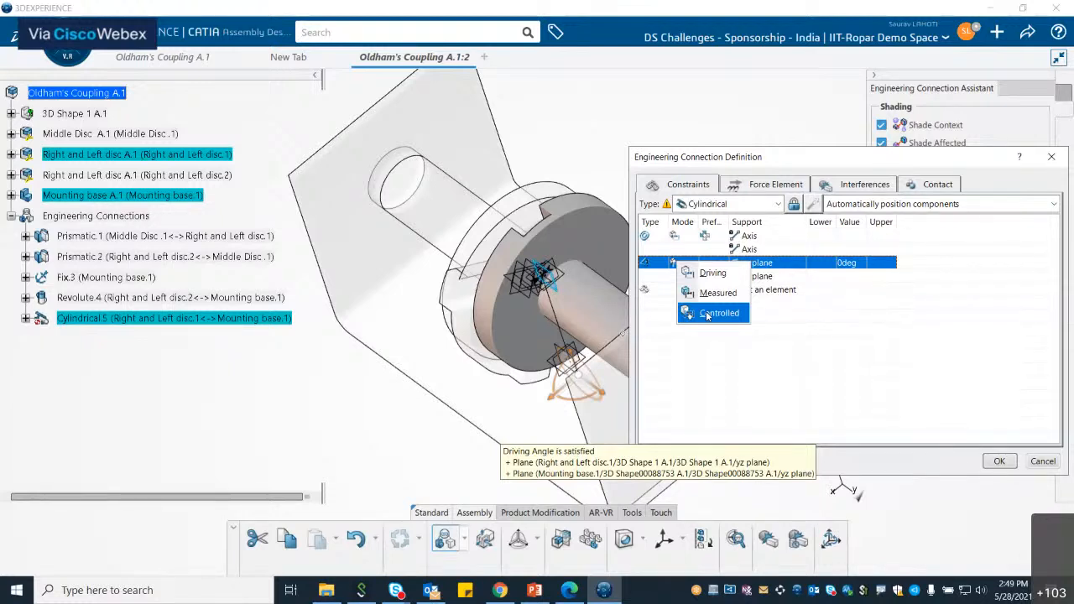
{"action": "left_click", "coordinate": [709, 313]}
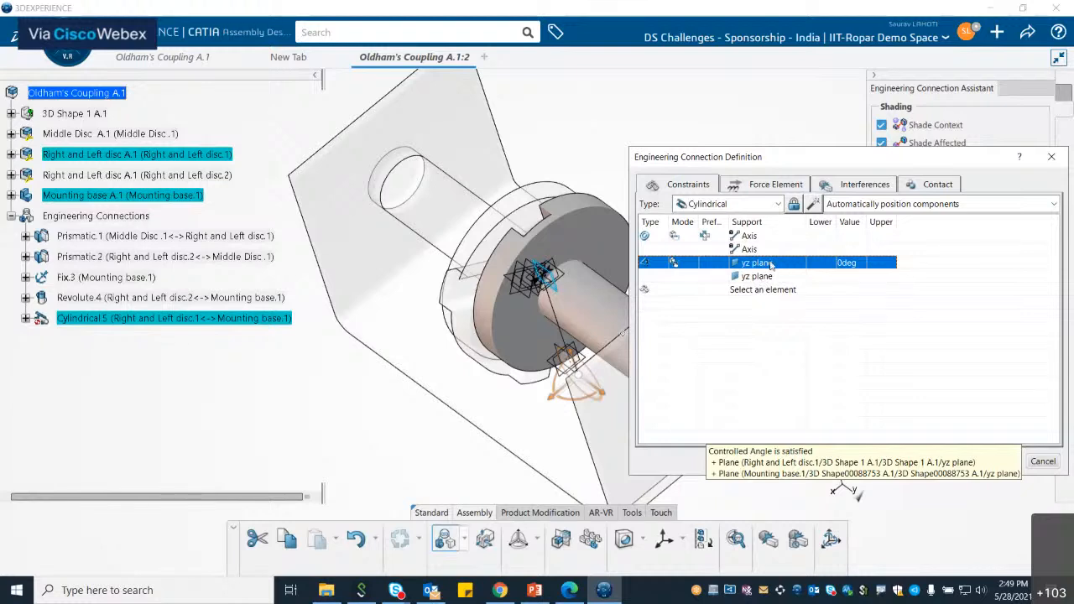
{"action": "double_click", "coordinate": [846, 262]}
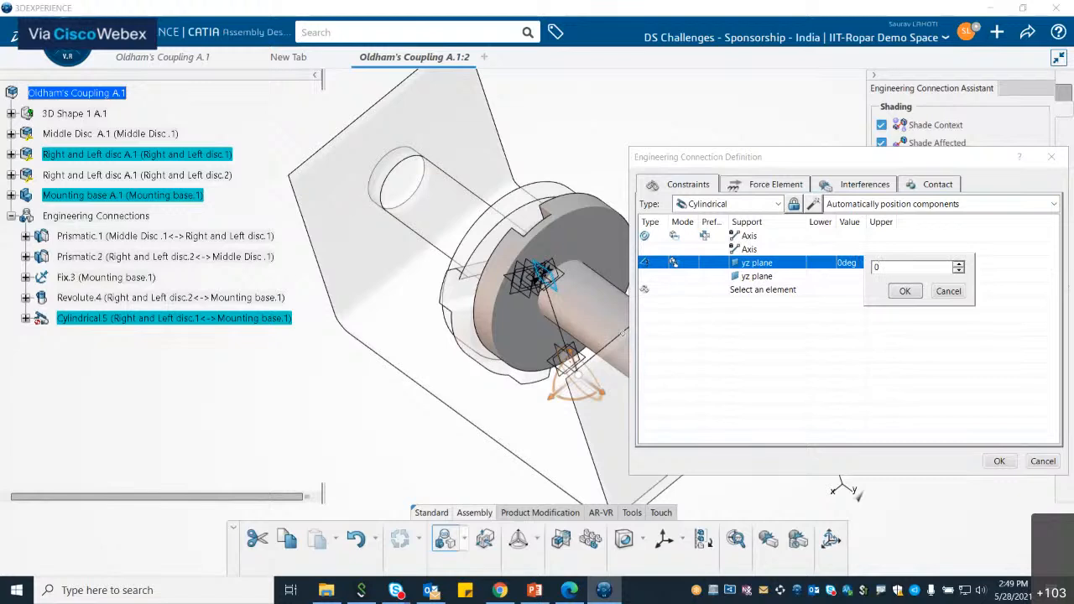
{"action": "double_click", "coordinate": [846, 263]}
{"action": "type", "text": "18"}
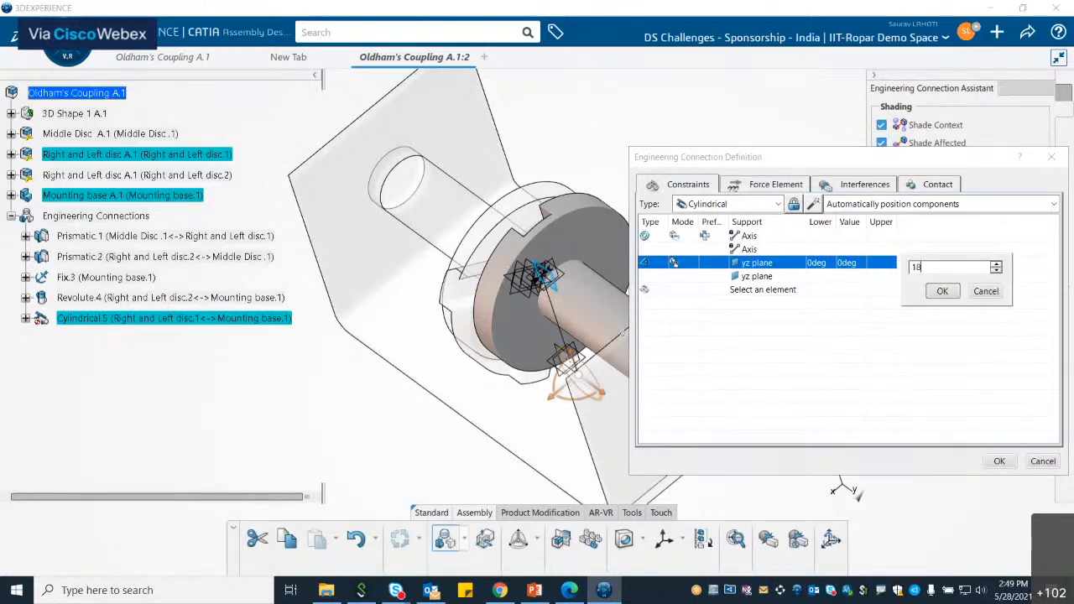
{"action": "type", "text": "0deg"}
{"action": "key", "text": "Return"}
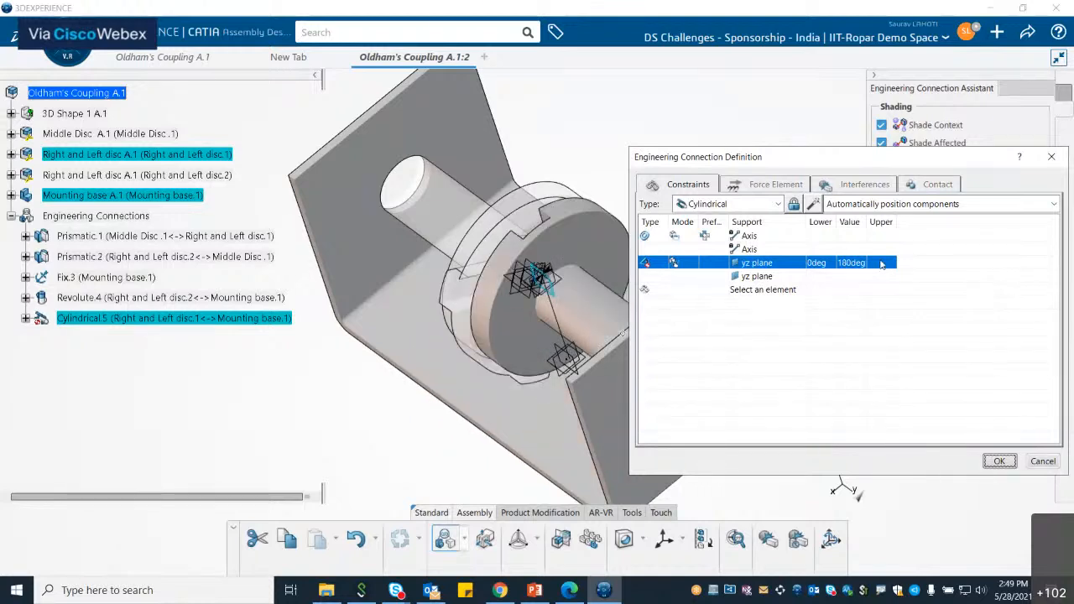
Step: Set the angle's upper limit to 360deg and confirm the engineering connection
{"action": "double_click", "coordinate": [880, 263]}
{"action": "type", "text": "360"}
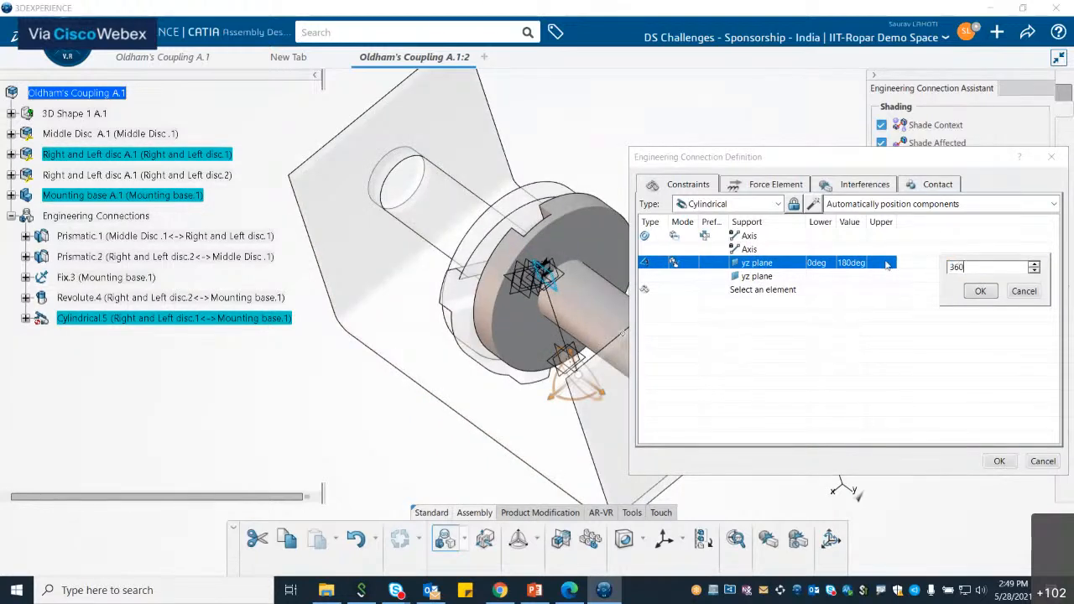
{"action": "left_click", "coordinate": [979, 292]}
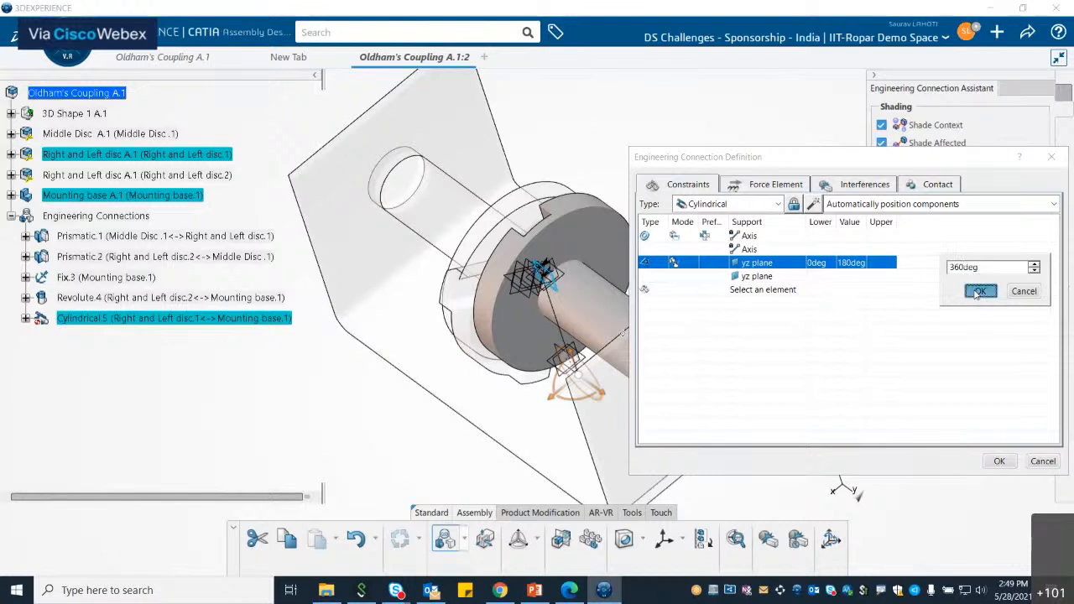
{"action": "left_click", "coordinate": [1004, 464]}
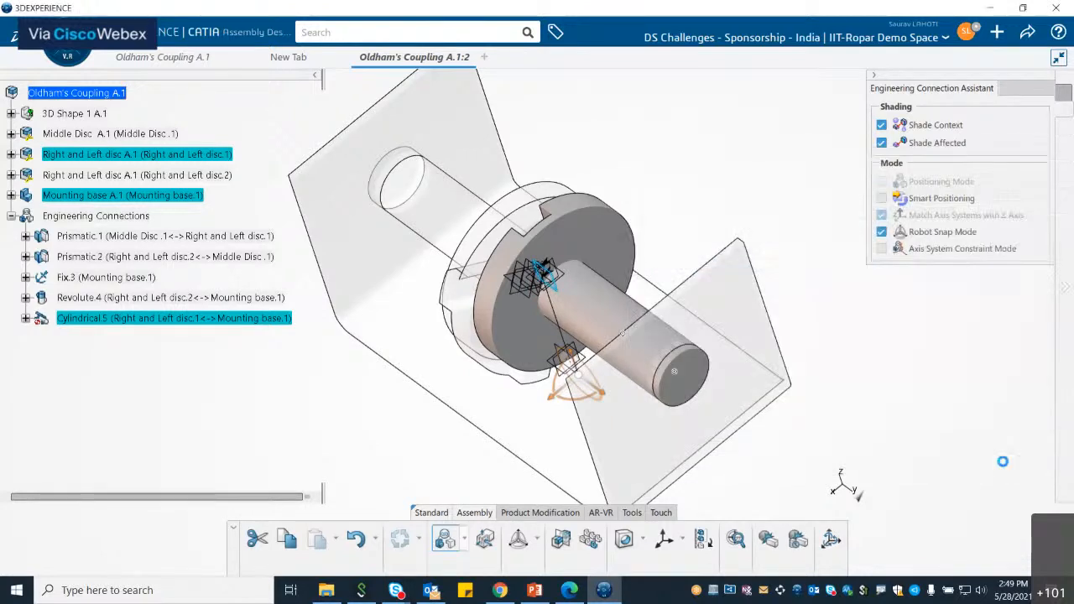
{"action": "left_click", "coordinate": [400, 538]}
{"action": "middle_click_drag", "start_coordinate": [546, 216], "coordinate": [579, 240]}
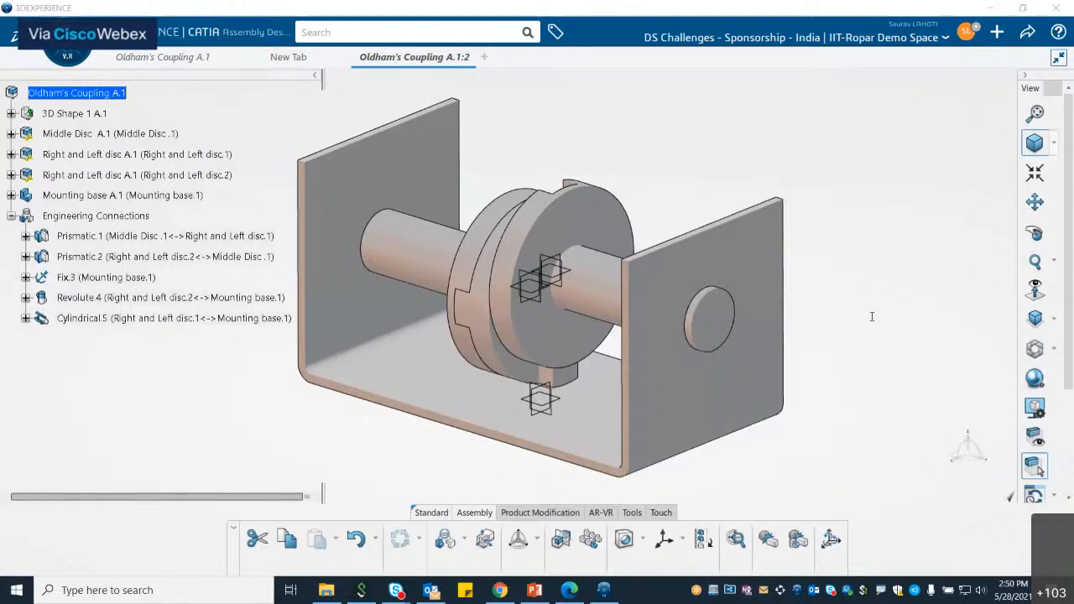
{"action": "left_click", "coordinate": [11, 216]}
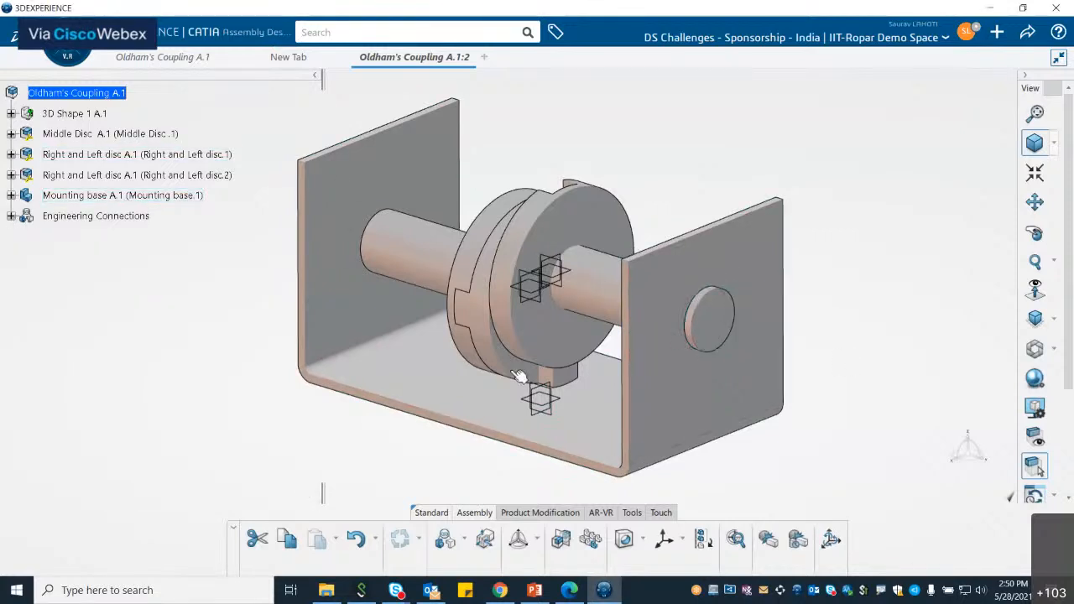
Step: Search the app compass for Mech and open Mechanical Systems Design
{"action": "left_click", "coordinate": [52, 52]}
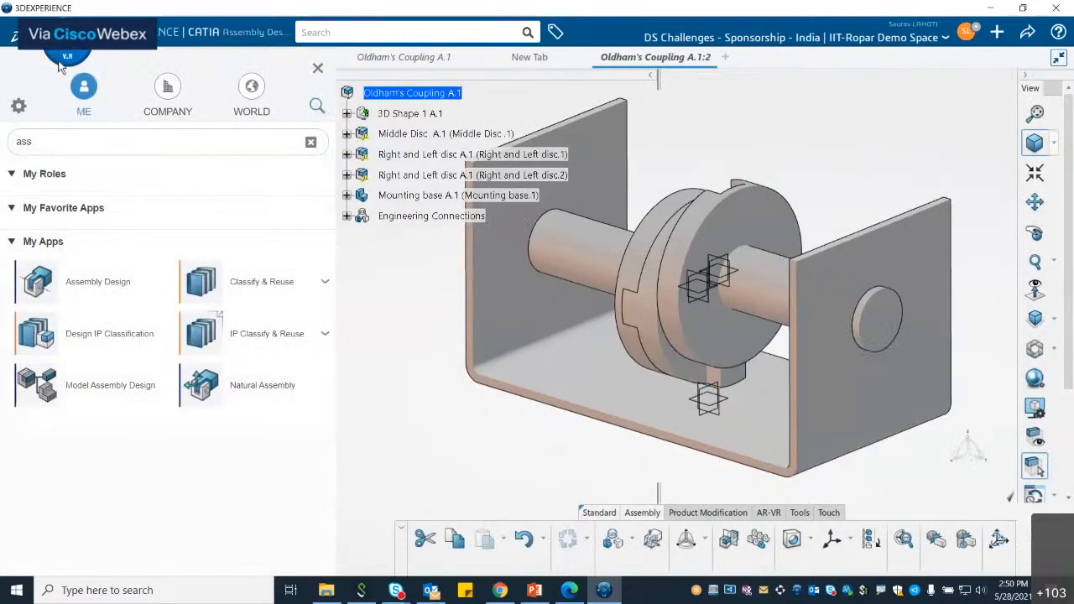
{"action": "left_click", "coordinate": [98, 141]}
{"action": "type", "text": "Mech"}
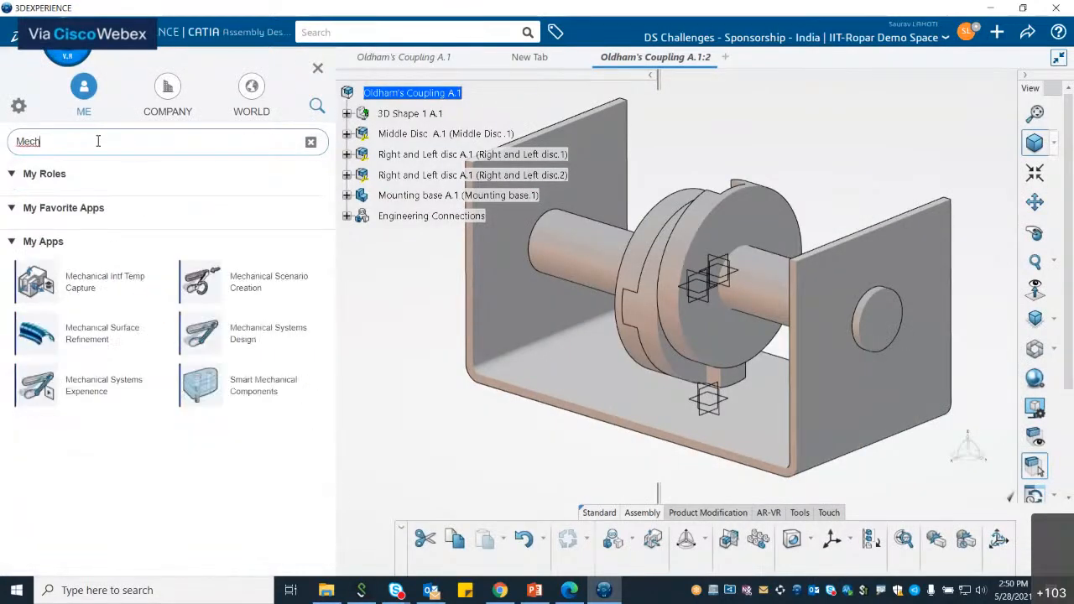
{"action": "left_click", "coordinate": [252, 339]}
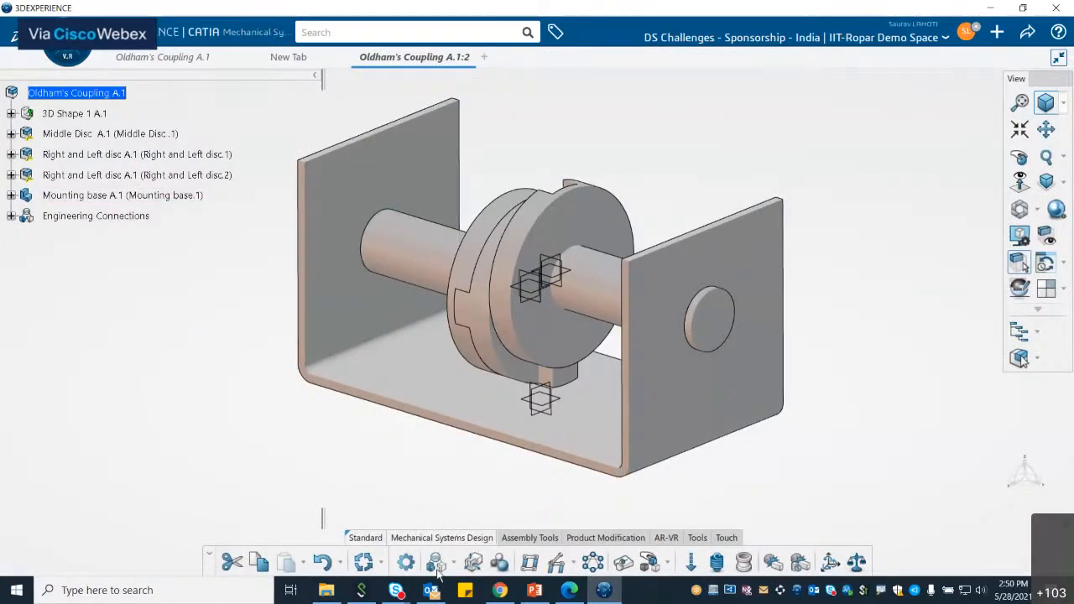
Step: Create a mechanism representation titled Mechanism Representation oldham
{"action": "left_click", "coordinate": [531, 566]}
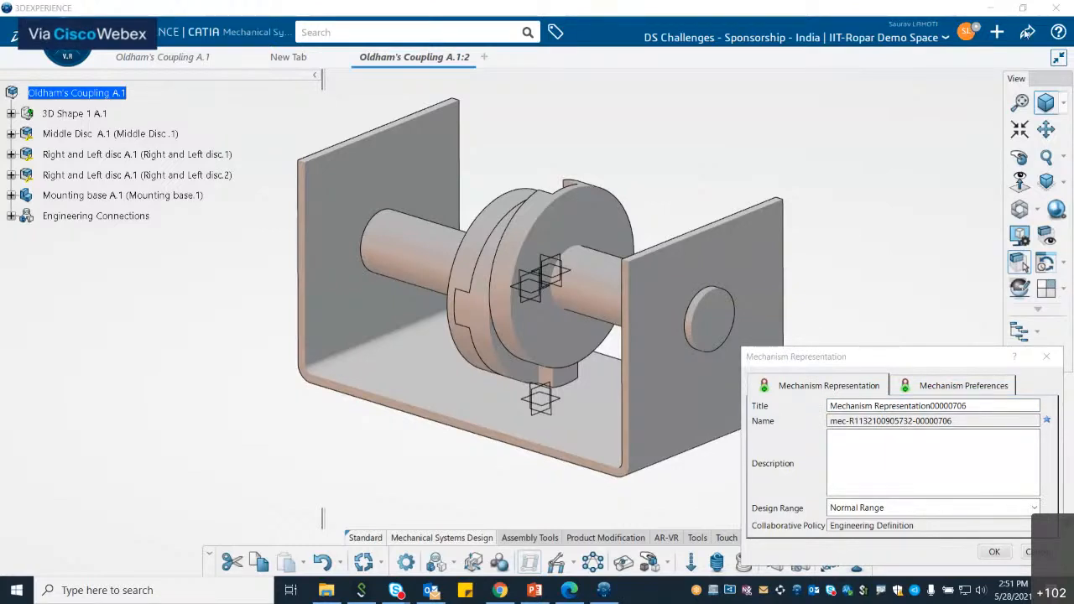
{"action": "left_click", "coordinate": [892, 419]}
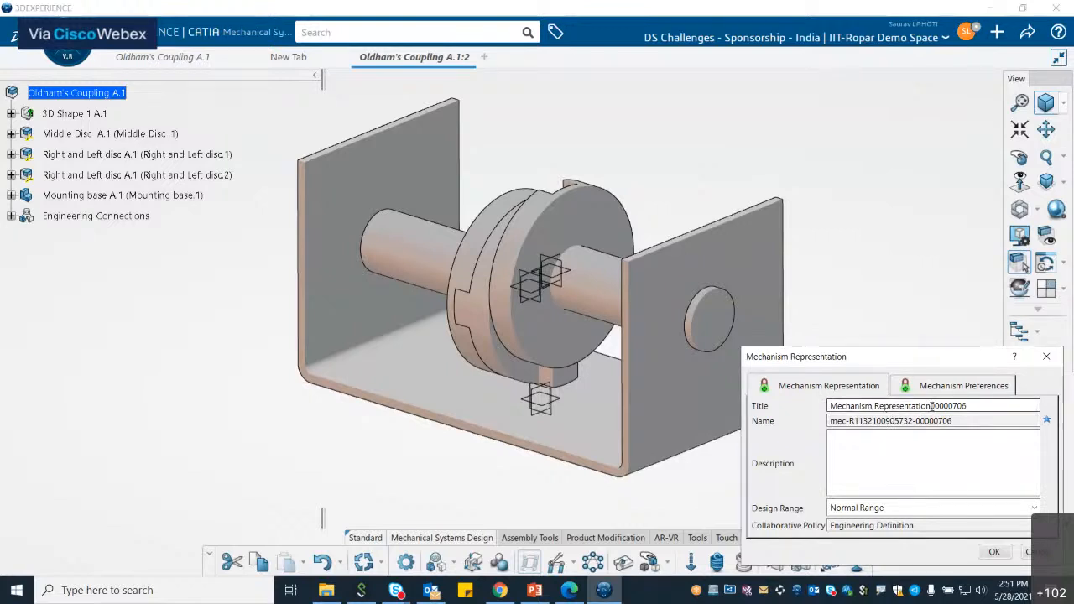
{"action": "left_click_drag", "start_coordinate": [932, 405], "coordinate": [981, 406]}
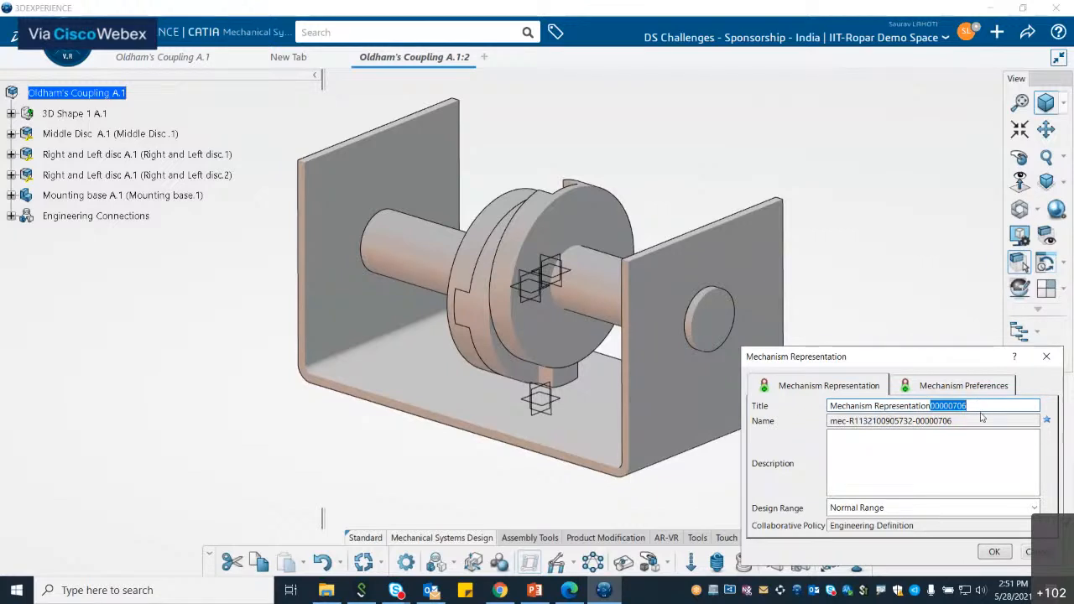
{"action": "key", "text": "BackSpace"}
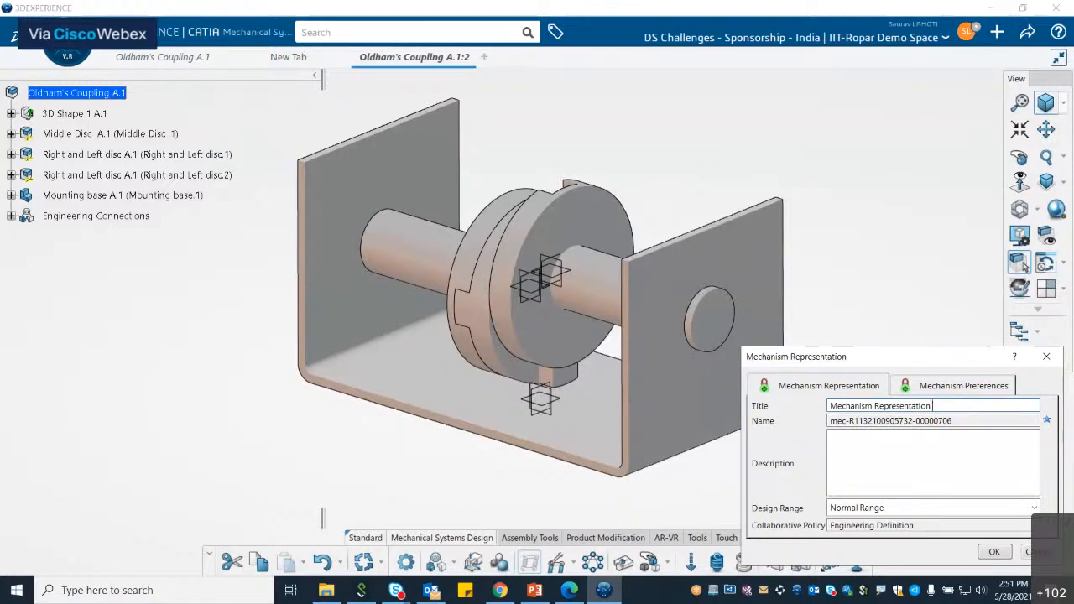
{"action": "type", "text": "oldham"}
{"action": "left_click", "coordinate": [994, 553]}
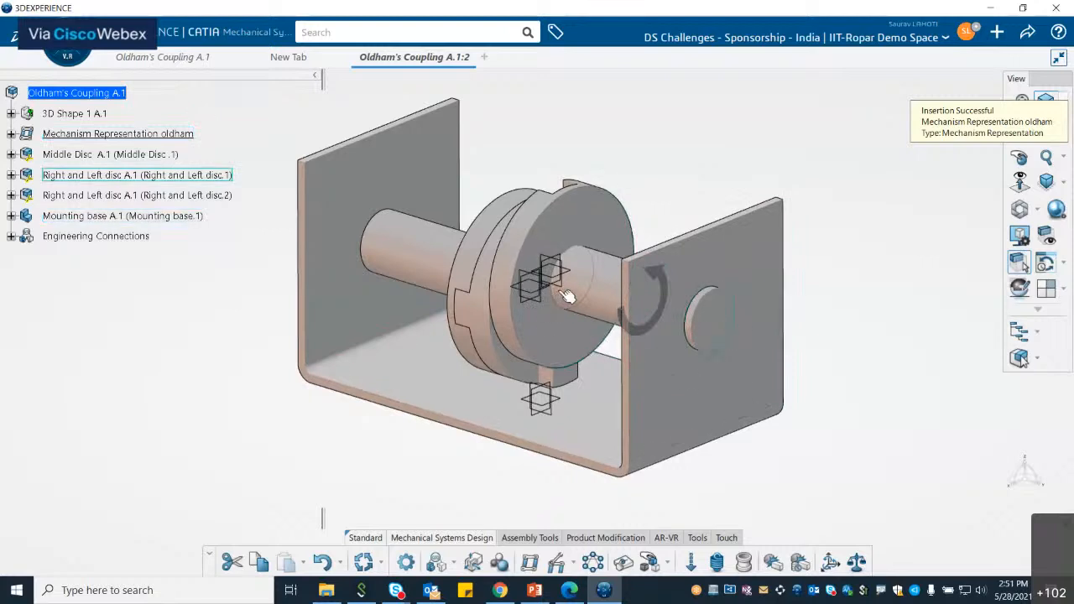
Step: Play Command.1 of the mechanism representation, driving it to about 88 deg, then close the player
{"action": "left_click", "coordinate": [11, 134]}
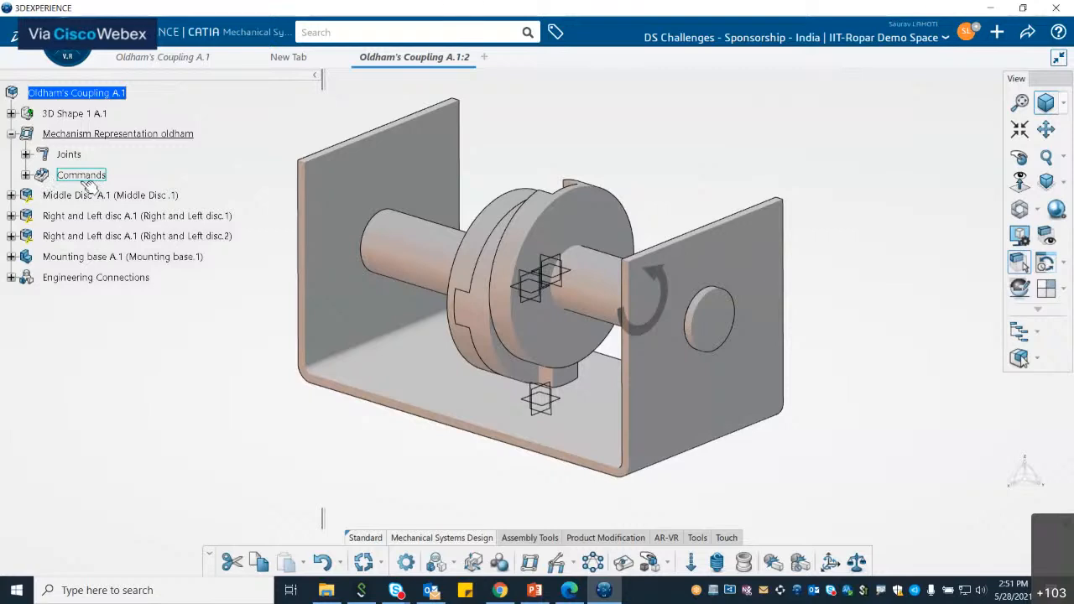
{"action": "left_click", "coordinate": [26, 174]}
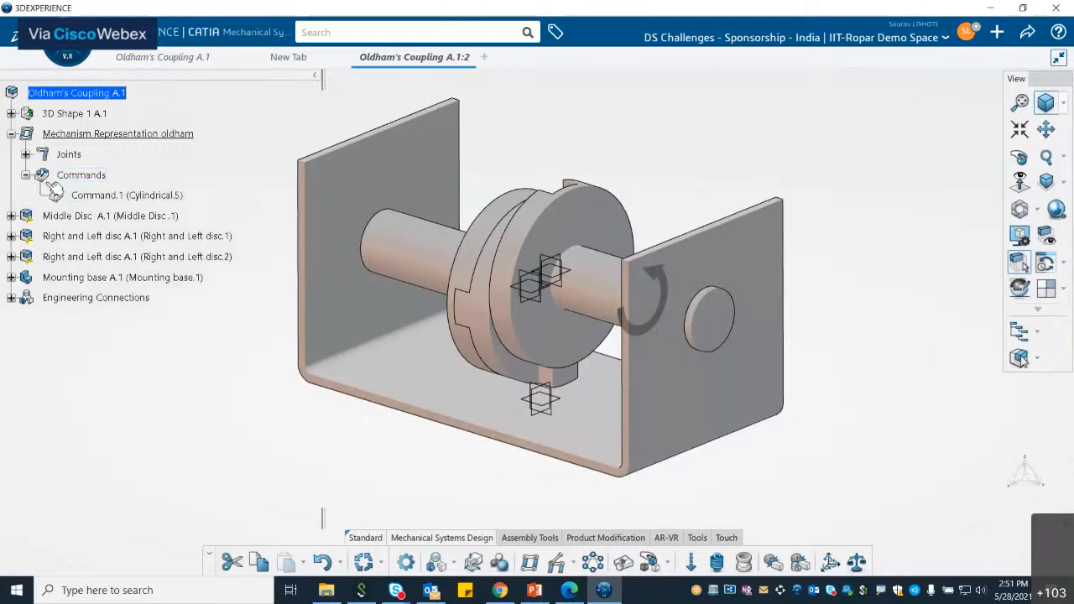
{"action": "left_click", "coordinate": [106, 196]}
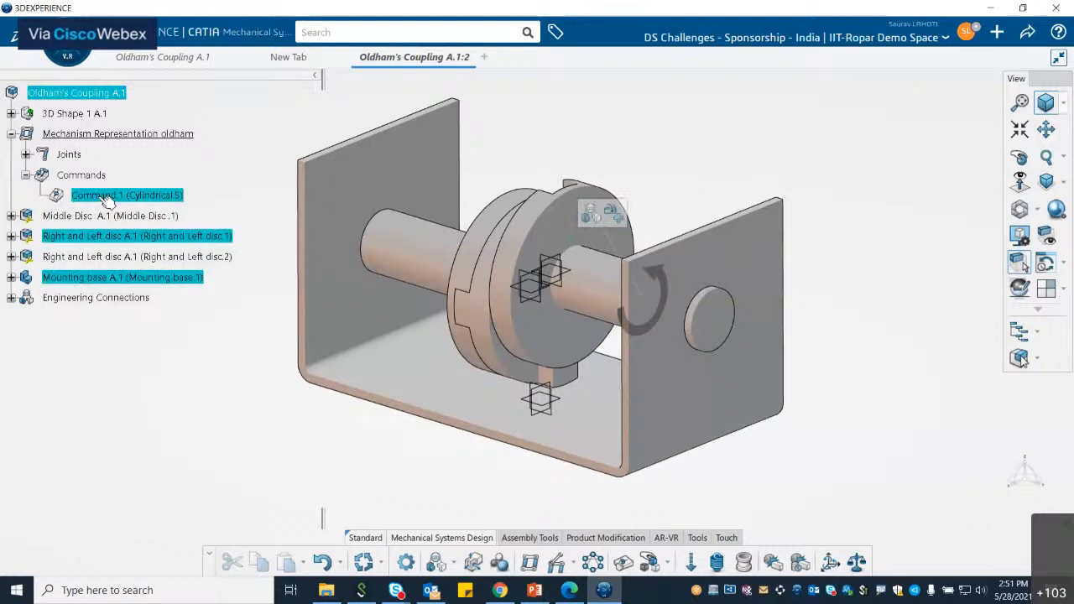
{"action": "double_click", "coordinate": [118, 197]}
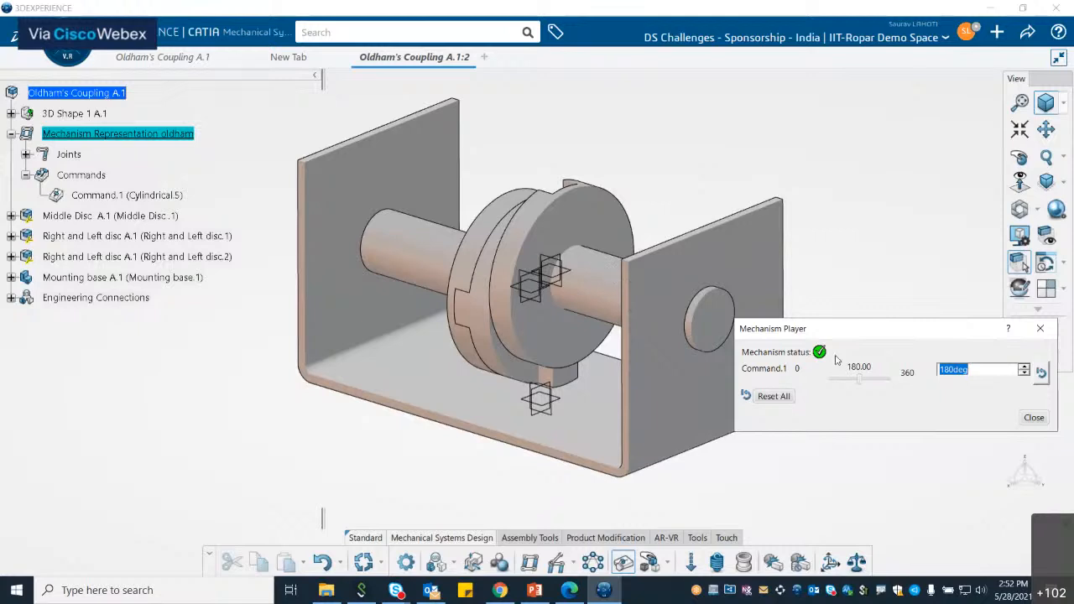
{"action": "mouse_move", "coordinate": [859, 380]}
{"action": "left_mouse_down"}
{"action": "mouse_move", "coordinate": [827, 381]}
{"action": "mouse_move", "coordinate": [903, 388]}
{"action": "mouse_move", "coordinate": [843, 392]}
{"action": "left_mouse_up"}
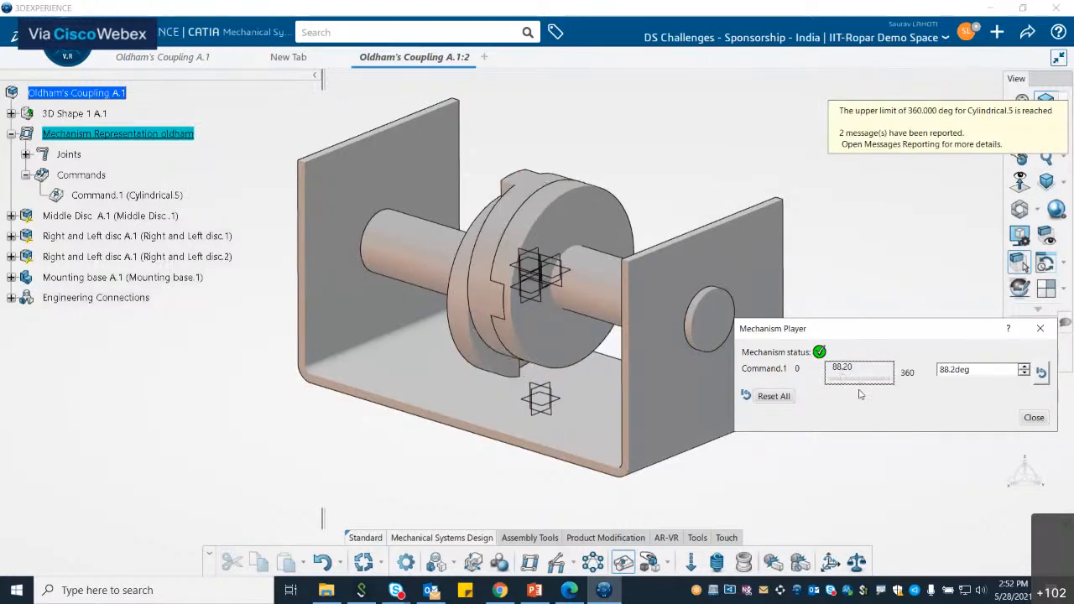
{"action": "left_click", "coordinate": [1035, 417]}
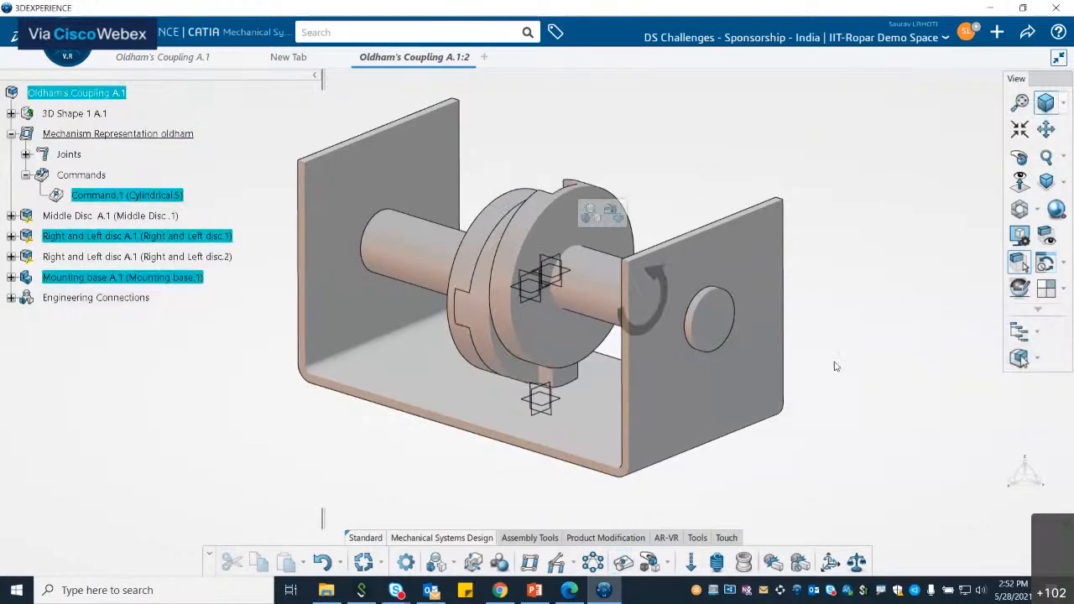
Step: Search the app compass for mech and open Mechanical Systems Experience
{"action": "left_click", "coordinate": [826, 201]}
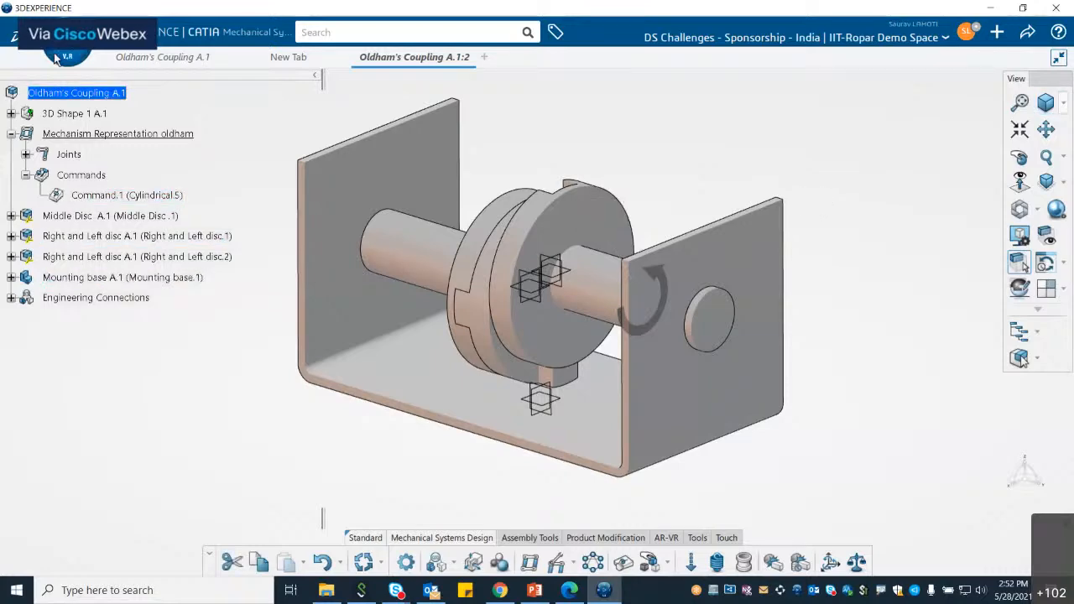
{"action": "left_click", "coordinate": [53, 53]}
{"action": "left_click", "coordinate": [179, 142]}
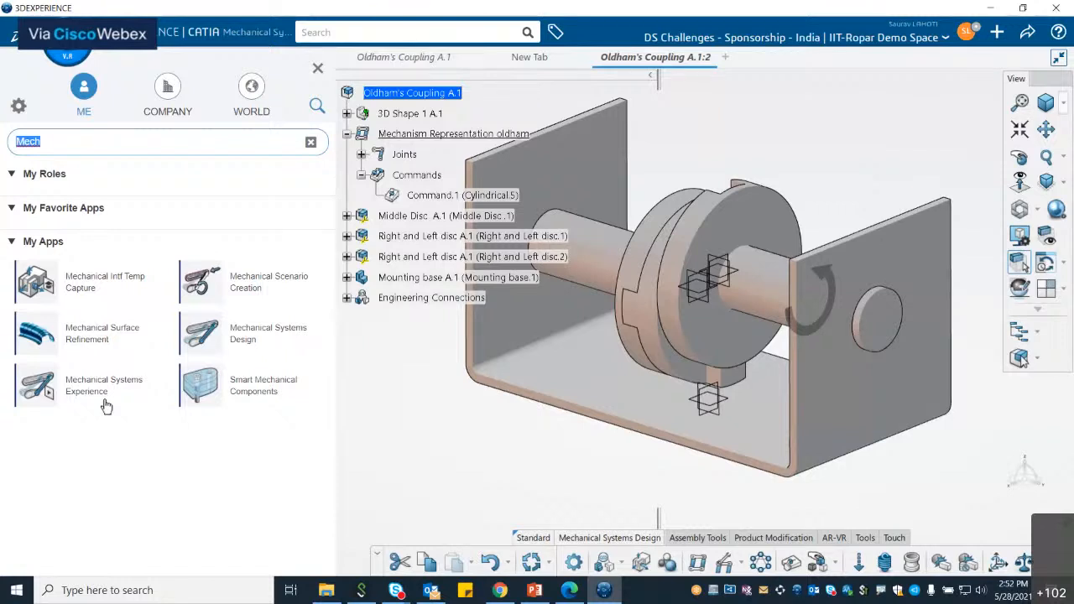
{"action": "left_click", "coordinate": [11, 174]}
{"action": "left_click", "coordinate": [55, 137]}
{"action": "key", "text": "BackSpace"}
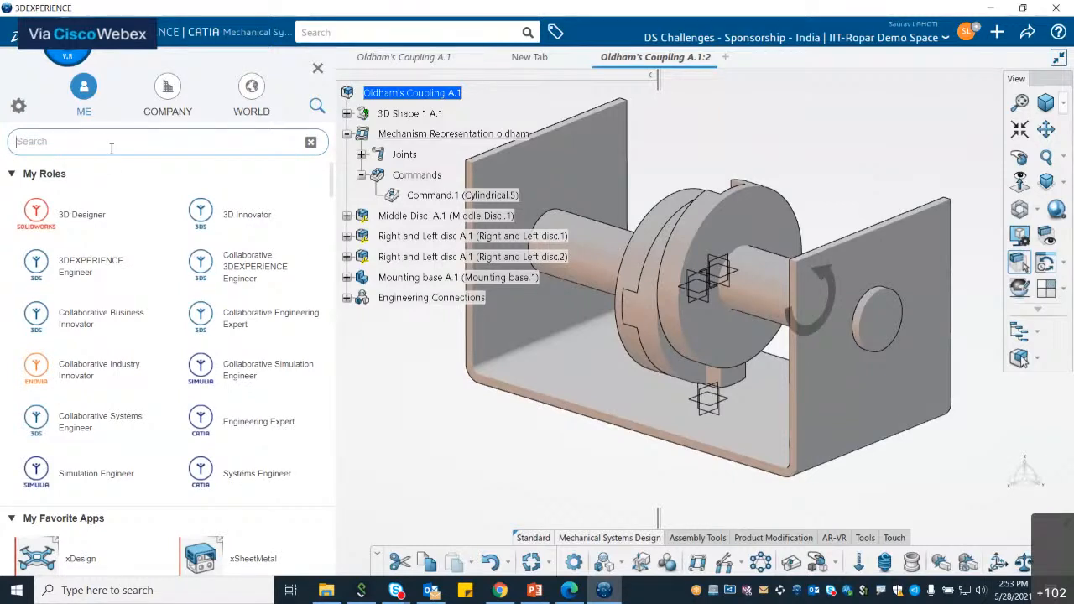
{"action": "type", "text": "me"}
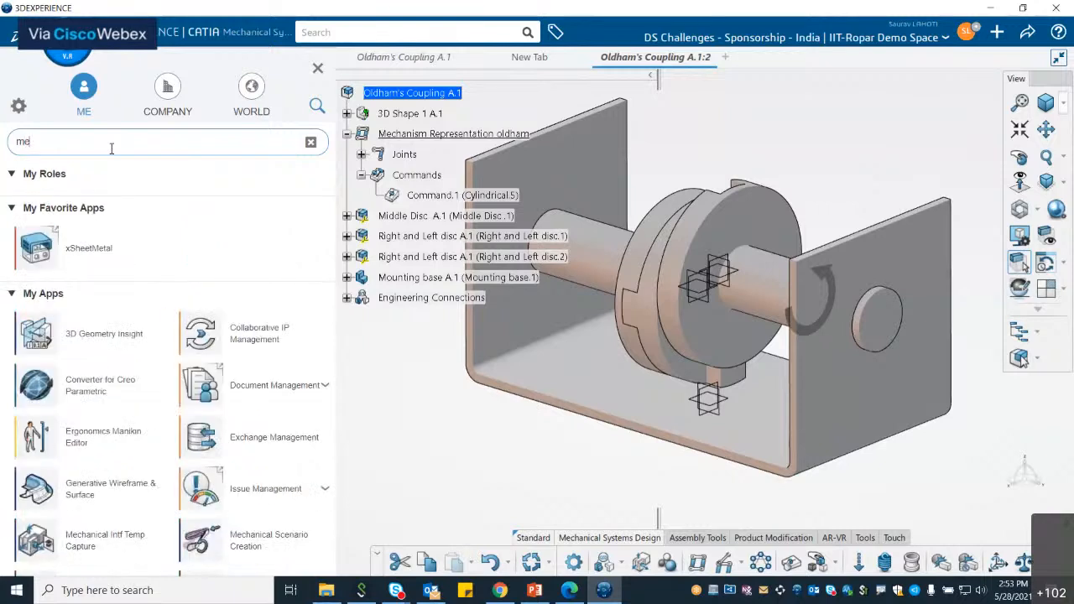
{"action": "type", "text": "ch"}
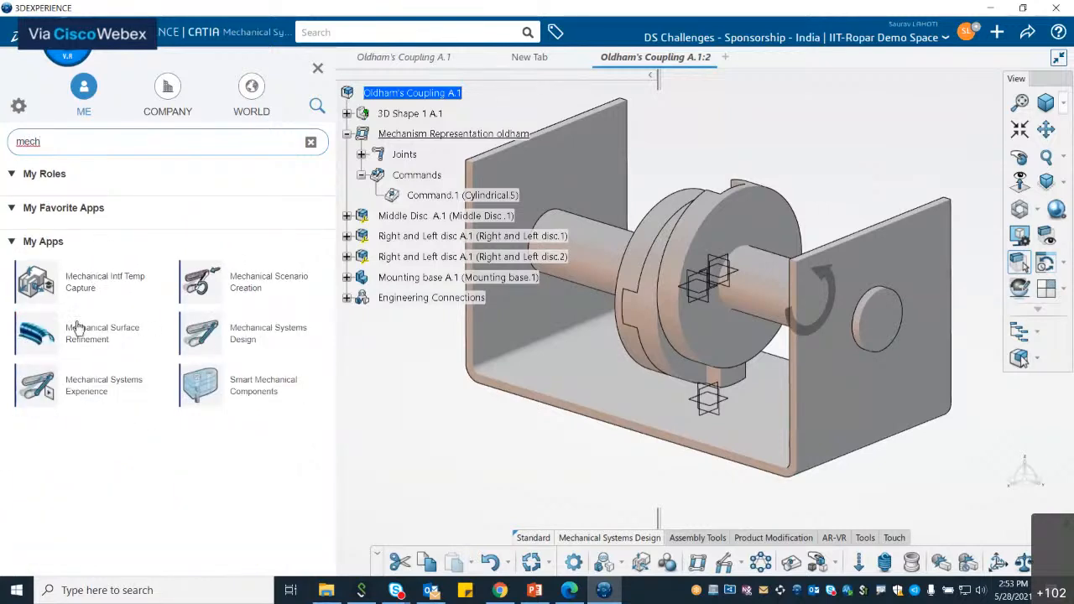
{"action": "left_click", "coordinate": [109, 386]}
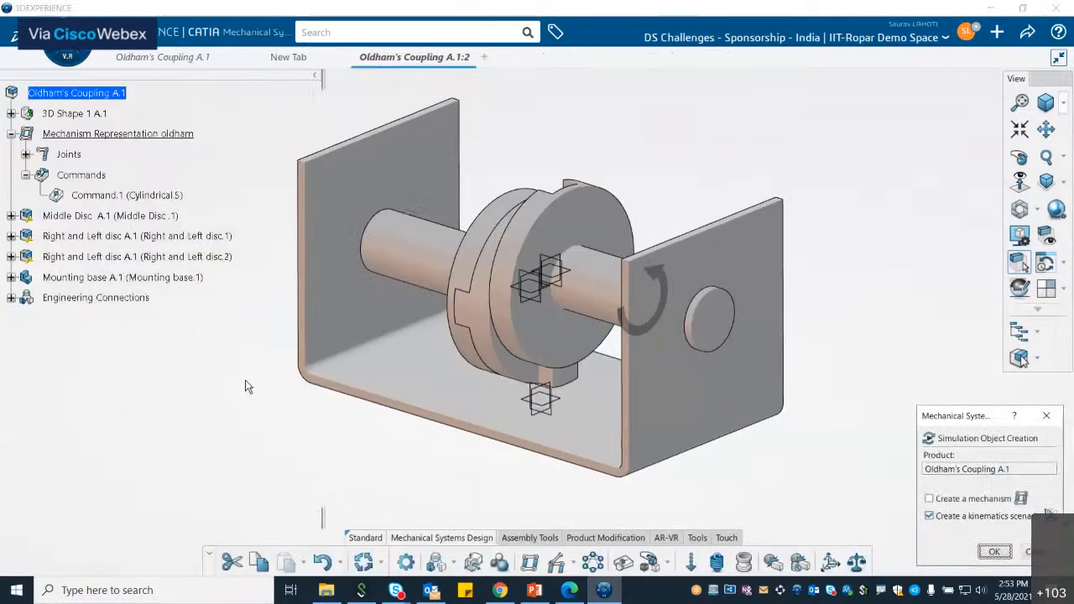
Step: Create a kinematics simulation titled Kinematics Simulation oldham's, dismissing the kinematics scenario dialog
{"action": "left_click", "coordinate": [993, 552]}
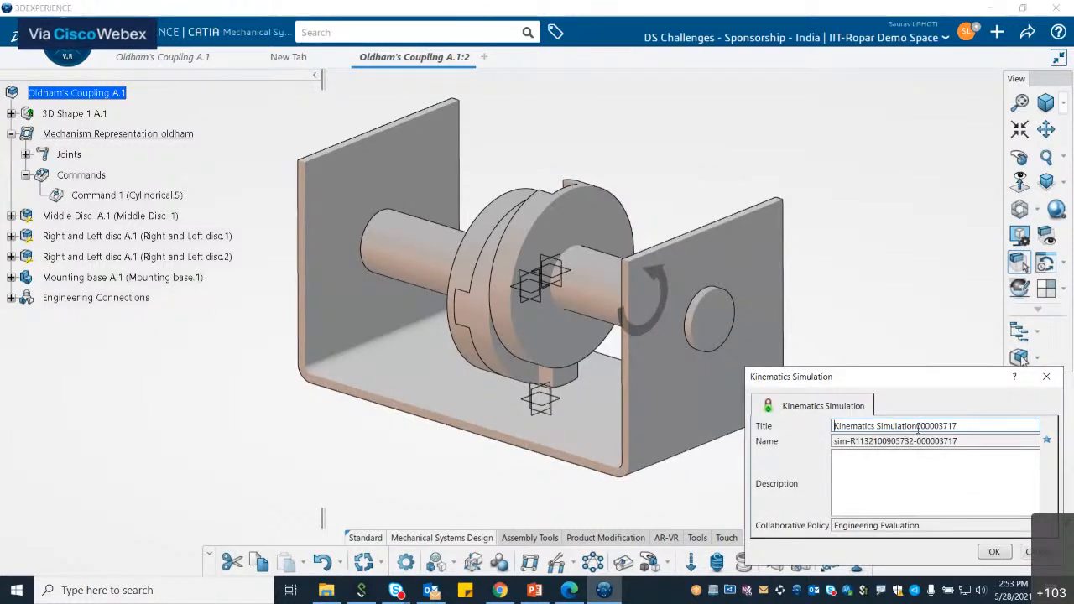
{"action": "key", "text": "shift+End"}
{"action": "key", "text": "BackSpace"}
{"action": "type", "text": "oldh"}
{"action": "key", "text": "BackSpace"}
{"action": "type", "text": "am's"}
{"action": "left_click", "coordinate": [932, 426]}
{"action": "type", "text": "h"}
{"action": "key", "text": "Return"}
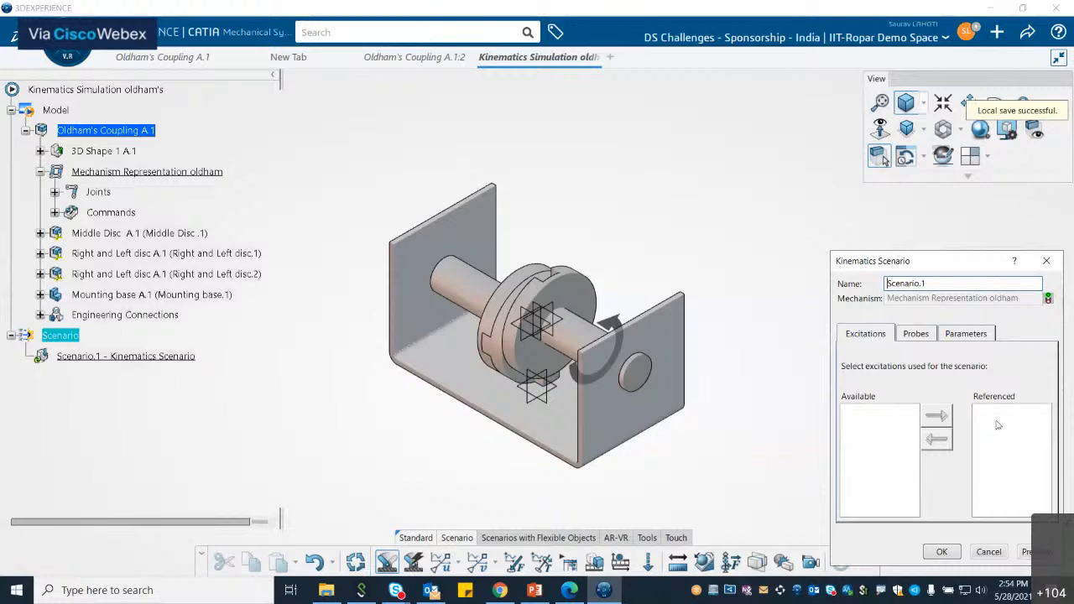
{"action": "left_click", "coordinate": [988, 552]}
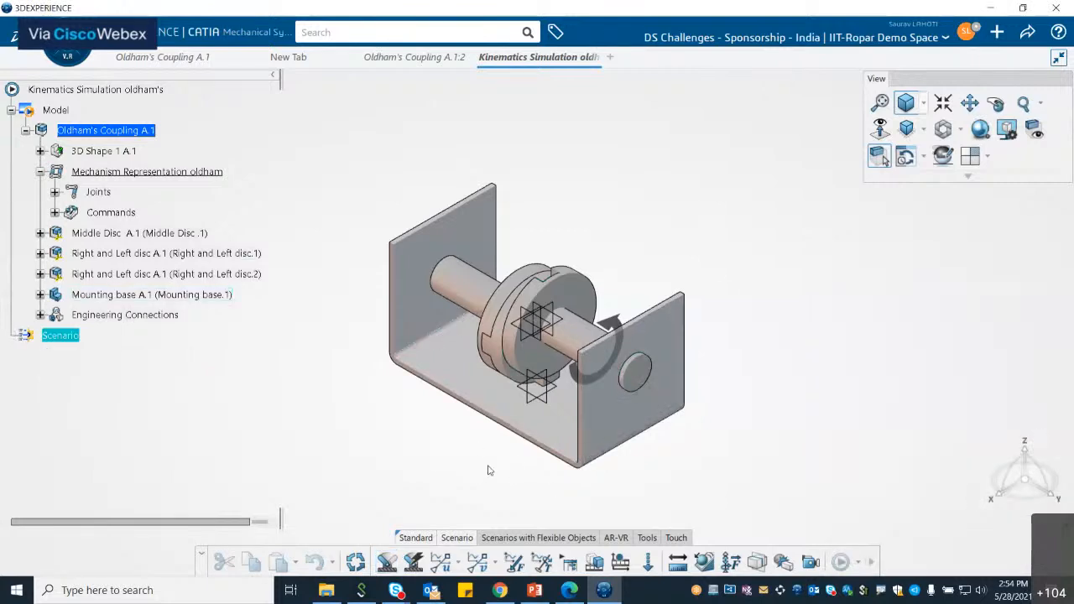
Step: Create a law excitation with Command.1 (Cylindrical.5) as its support and expand the Excitations node
{"action": "left_click", "coordinate": [460, 565]}
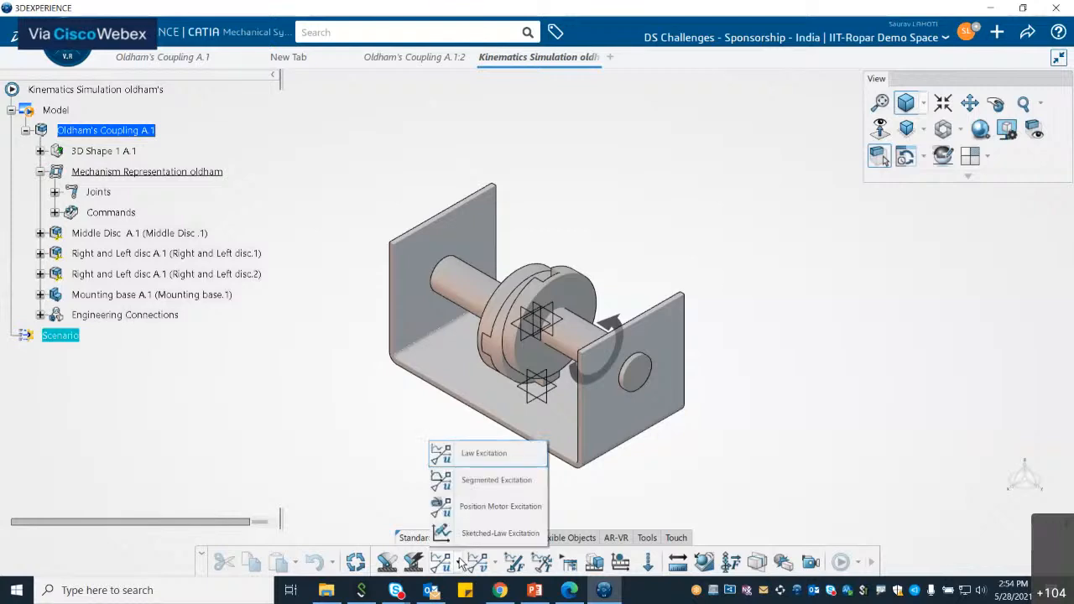
{"action": "left_click", "coordinate": [493, 462]}
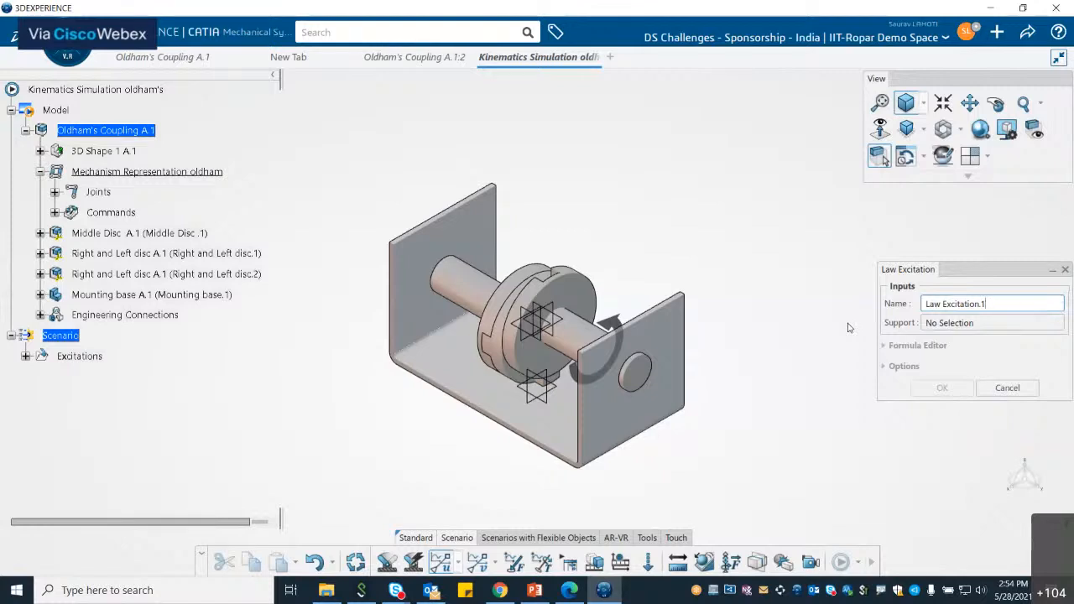
{"action": "left_click", "coordinate": [68, 58]}
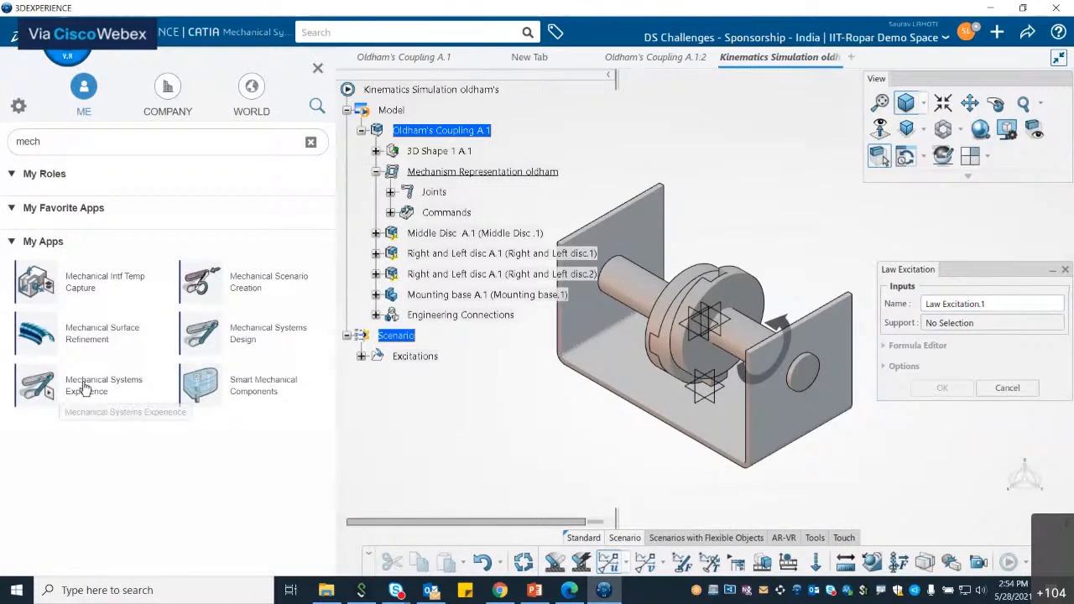
{"action": "left_click", "coordinate": [318, 69]}
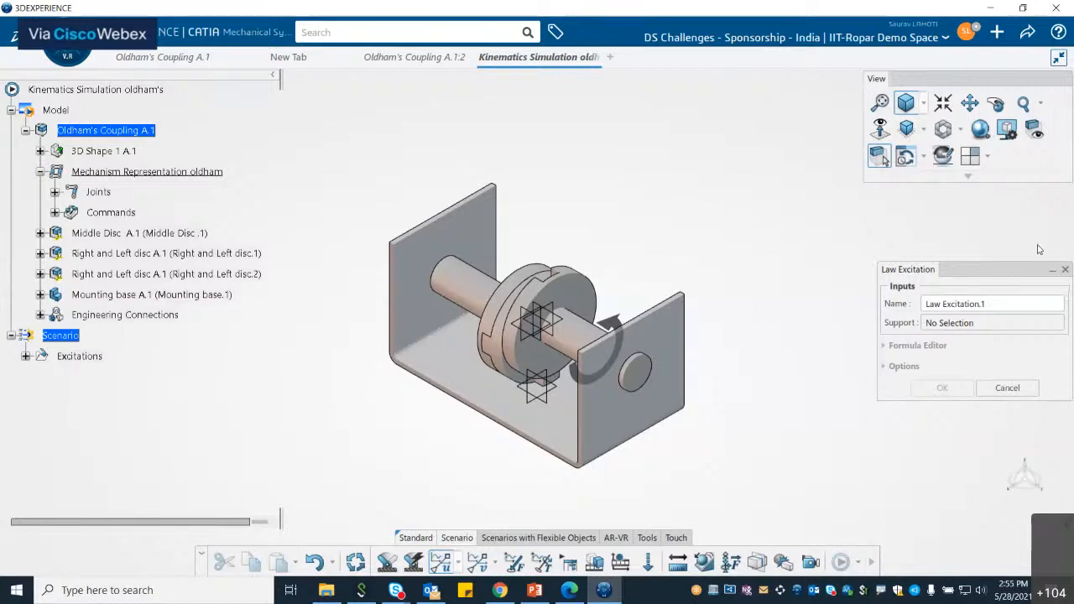
{"action": "left_click", "coordinate": [955, 328]}
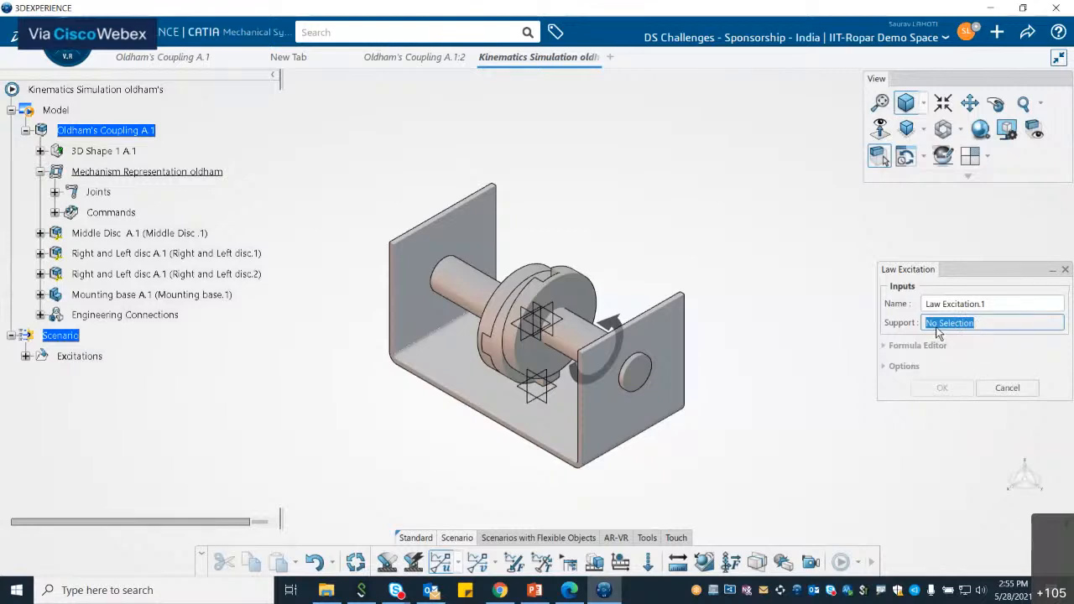
{"action": "double_click", "coordinate": [950, 324]}
{"action": "left_click", "coordinate": [55, 212]}
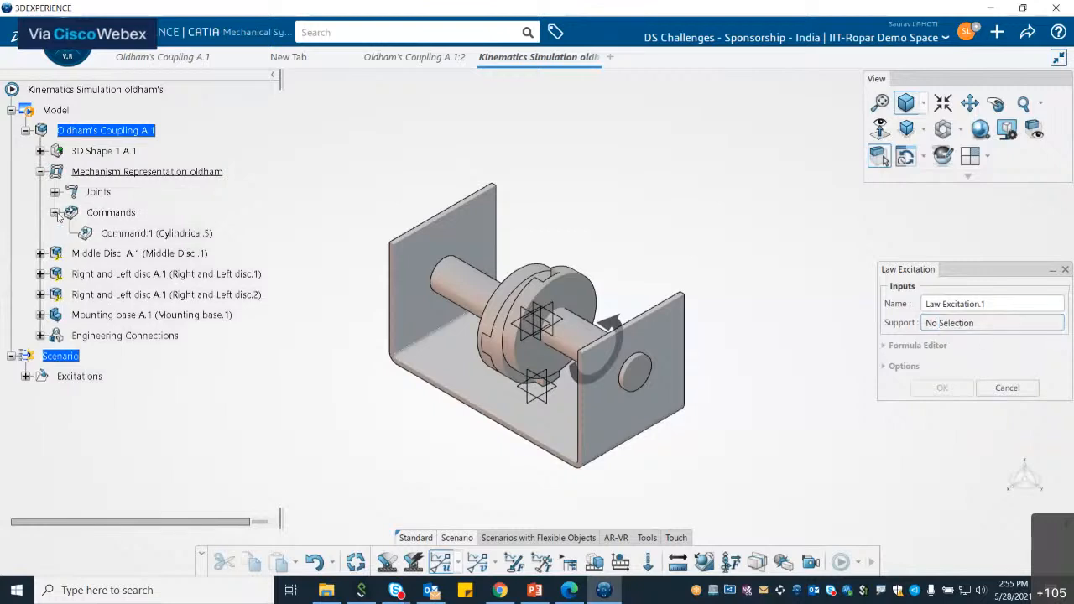
{"action": "left_click", "coordinate": [139, 236]}
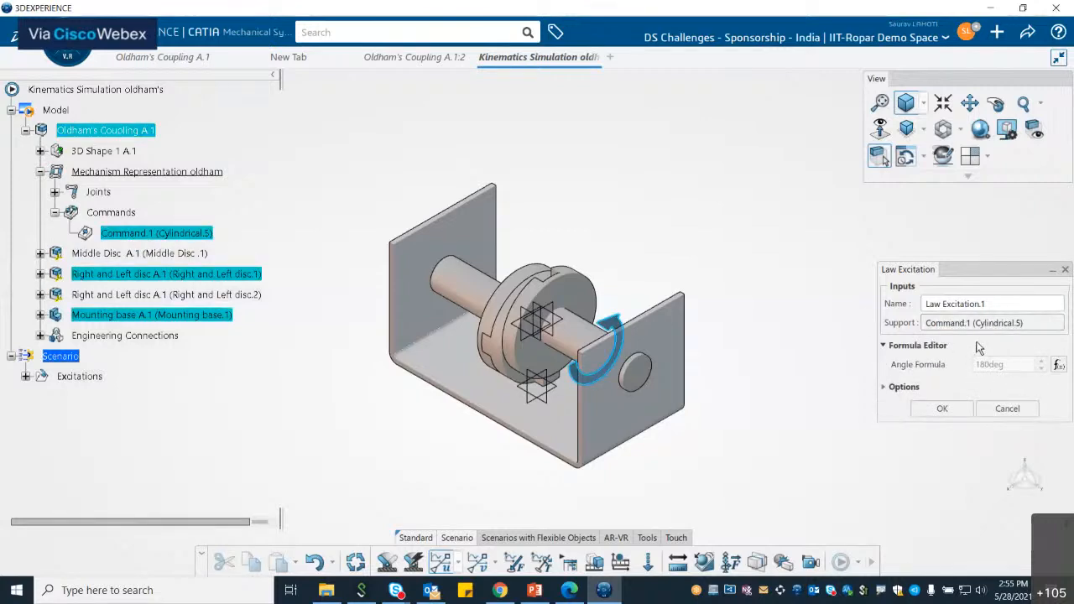
{"action": "left_click", "coordinate": [942, 410]}
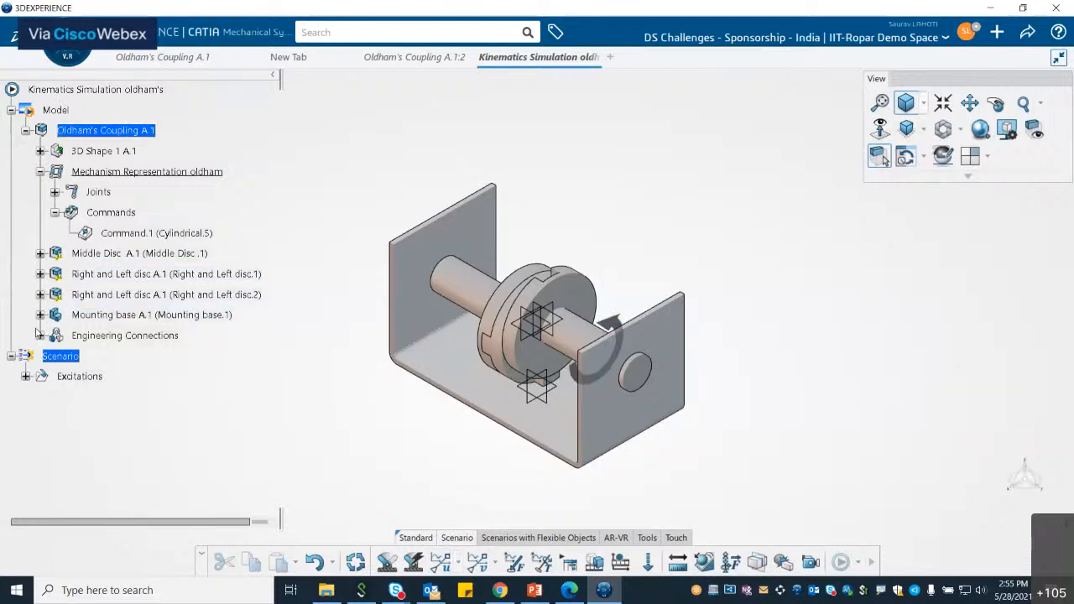
{"action": "left_click", "coordinate": [26, 376]}
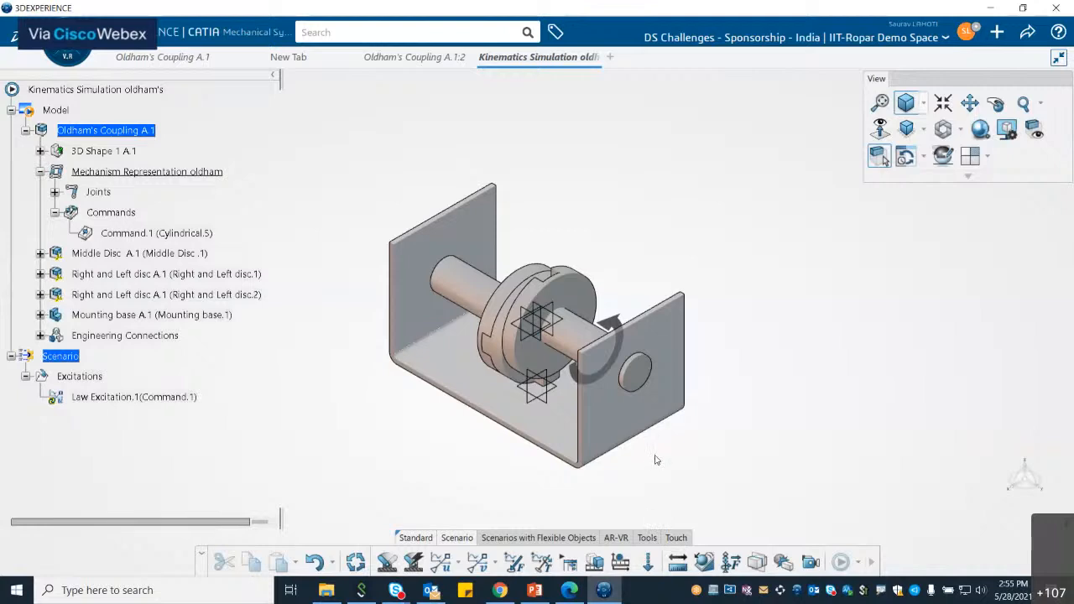
Step: Start a design table that is created with the current parameter values
{"action": "left_click", "coordinate": [648, 540]}
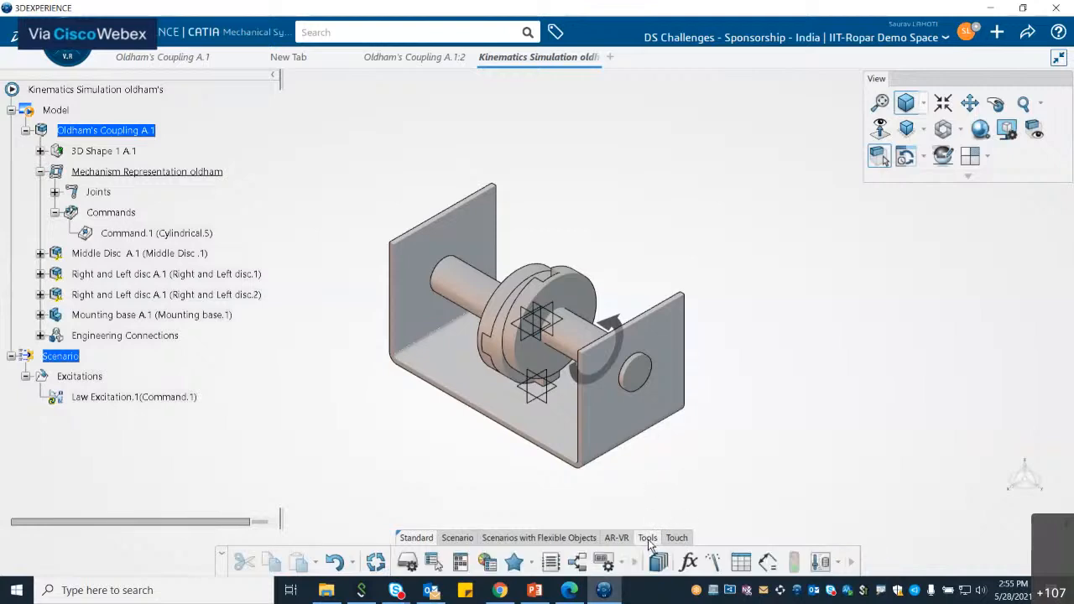
{"action": "left_click", "coordinate": [741, 563]}
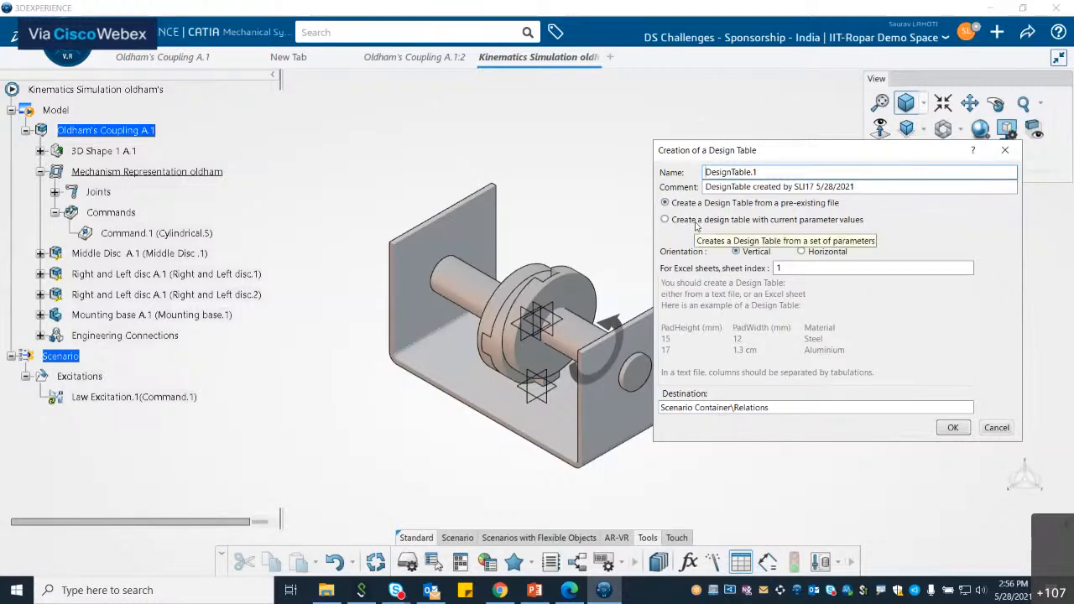
{"action": "left_click", "coordinate": [696, 221]}
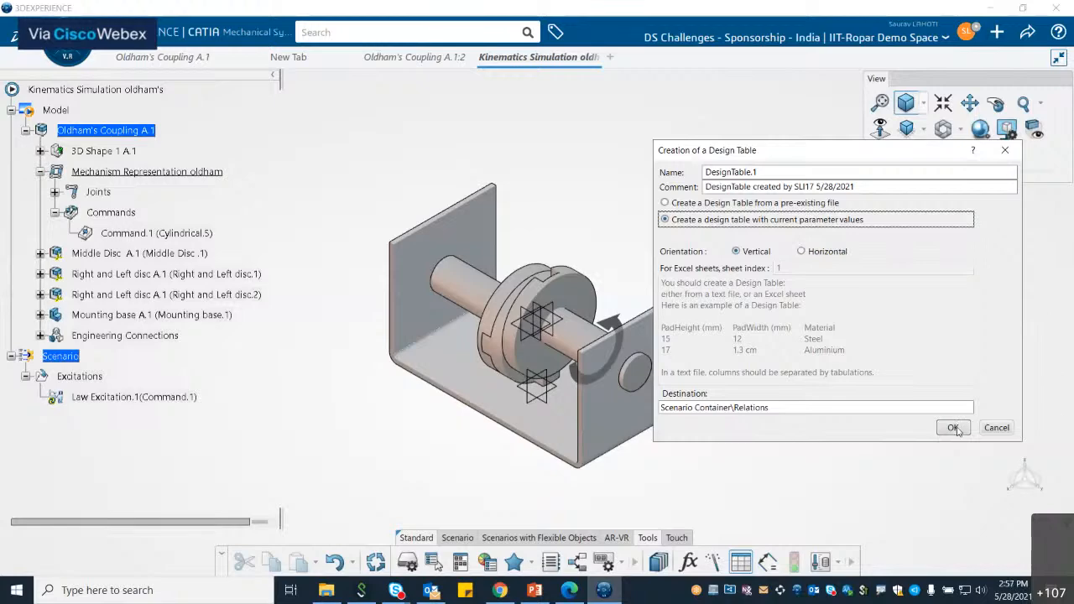
Step: Insert the Law Excitation.1 Angle and Time parameters into the new design table
{"action": "left_click", "coordinate": [954, 428]}
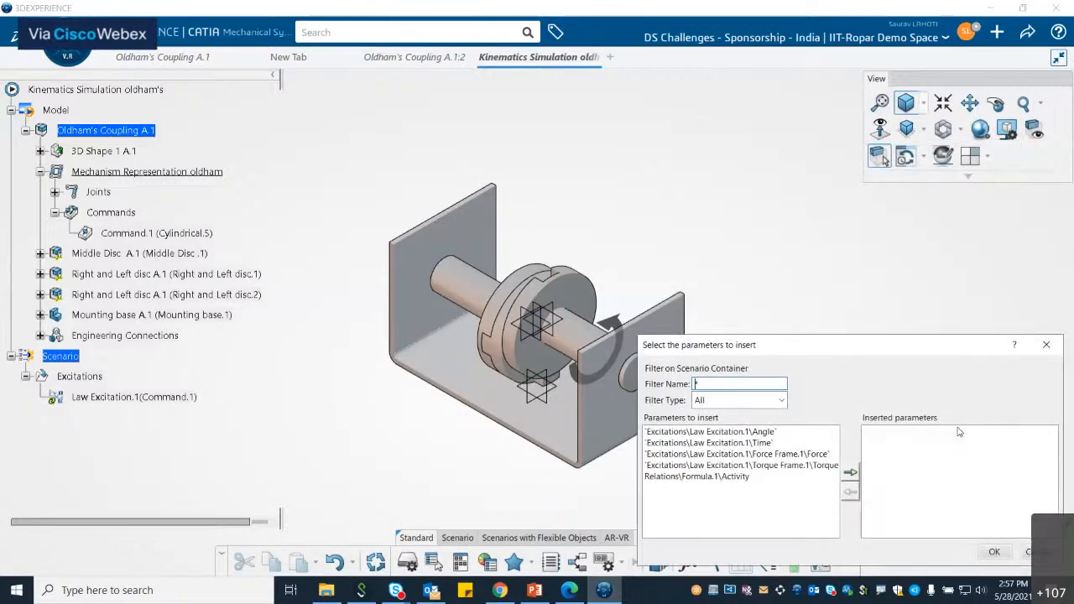
{"action": "left_click_drag", "start_coordinate": [883, 352], "coordinate": [838, 238]}
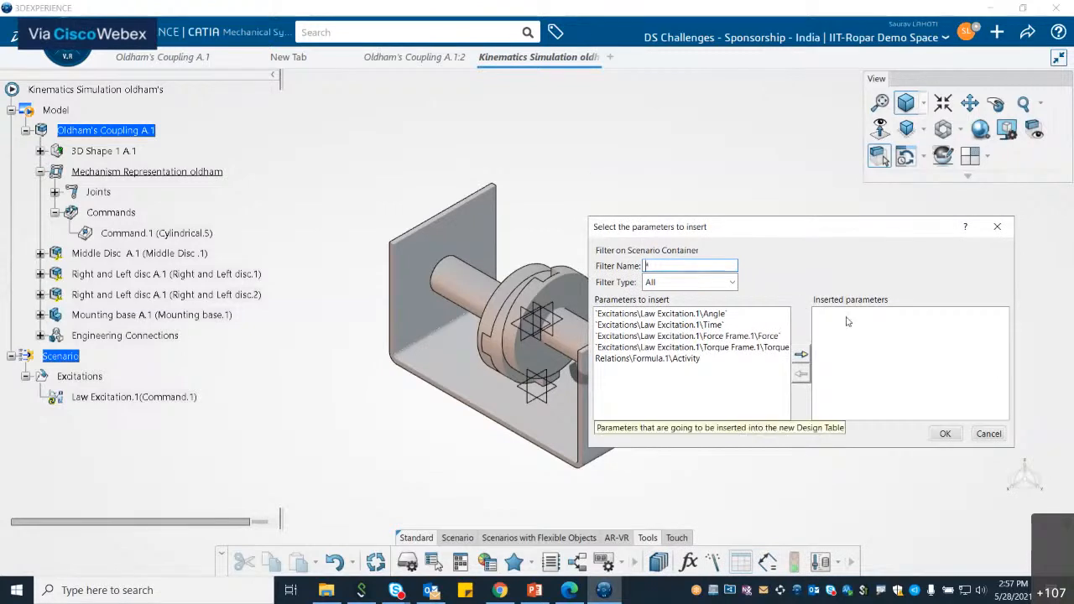
{"action": "left_click", "coordinate": [717, 314]}
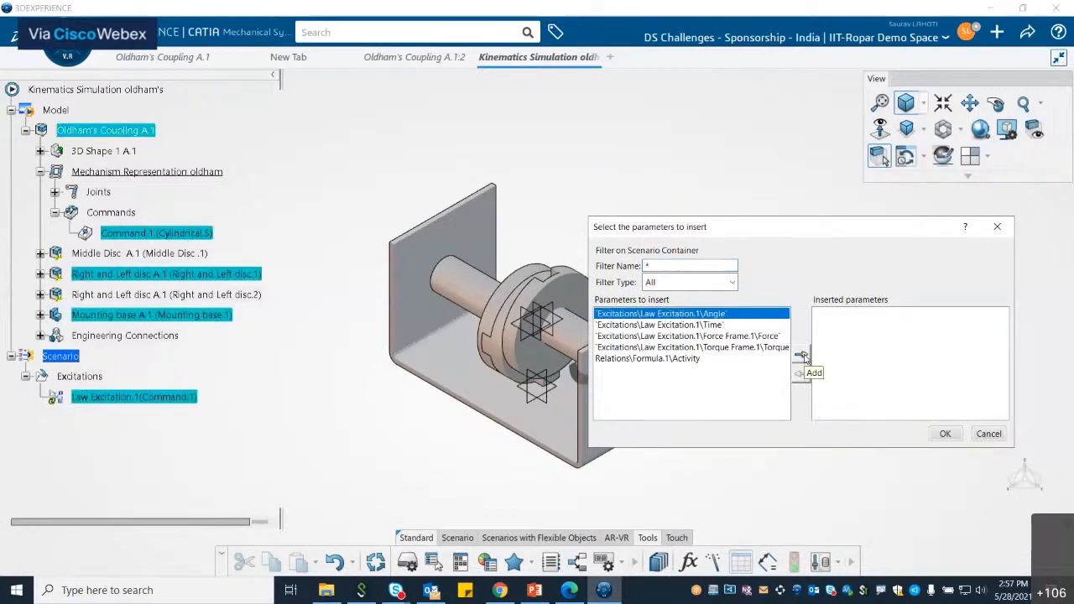
{"action": "left_click", "coordinate": [802, 356]}
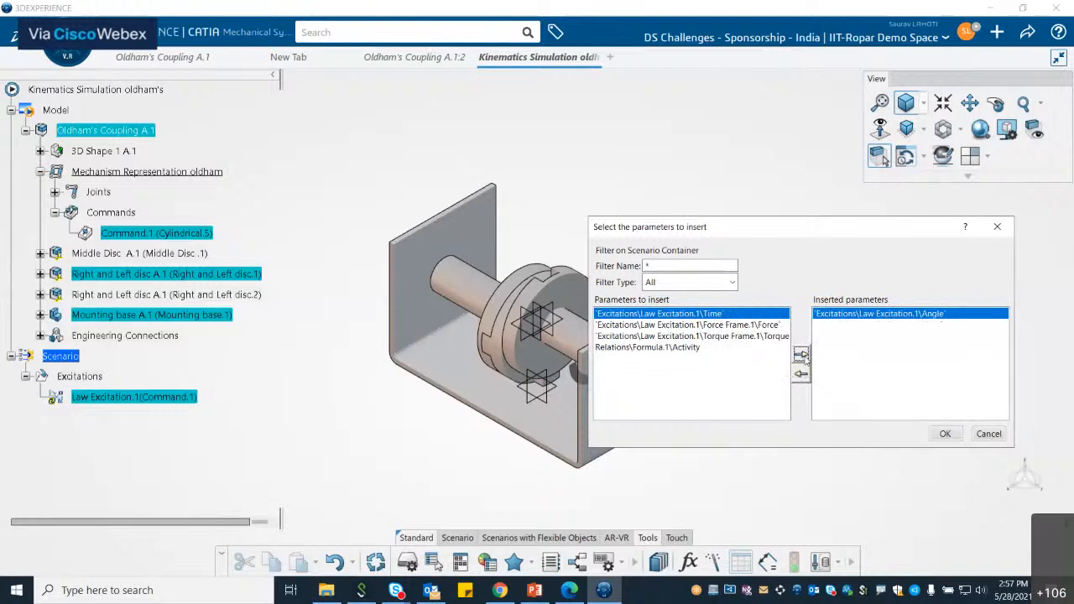
{"action": "left_click", "coordinate": [801, 355]}
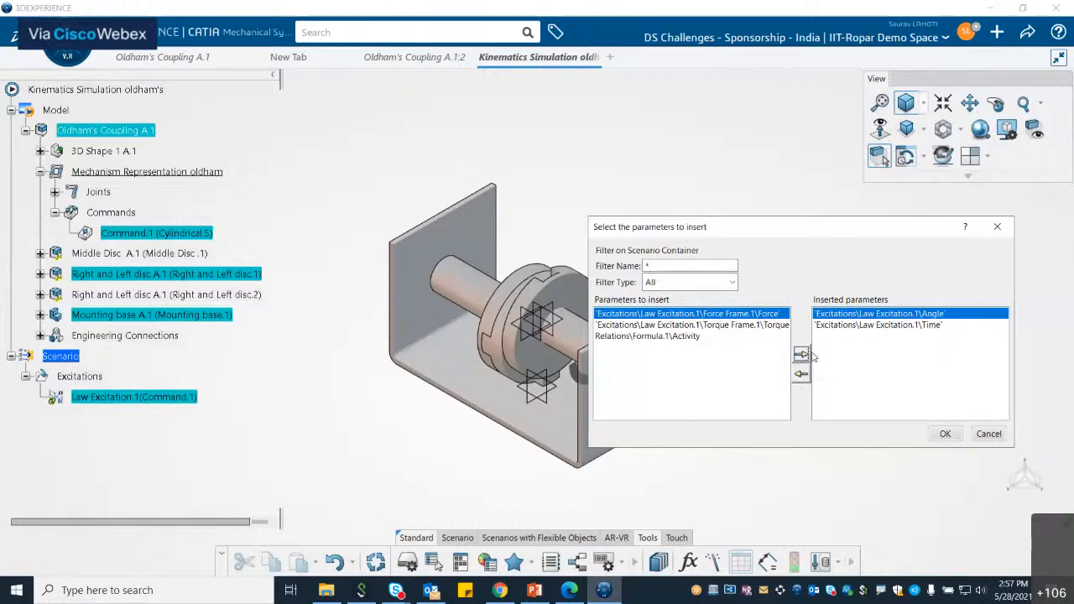
{"action": "left_click", "coordinate": [947, 434]}
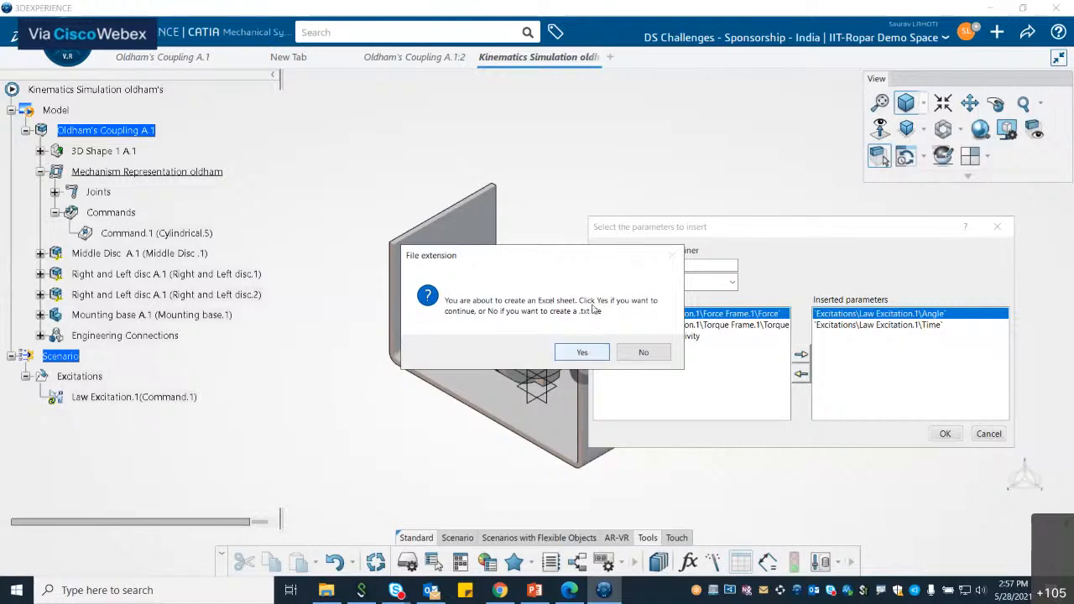
Step: Create the design table as an Excel sheet titled DesignTable Oldham's
{"action": "left_click", "coordinate": [582, 353]}
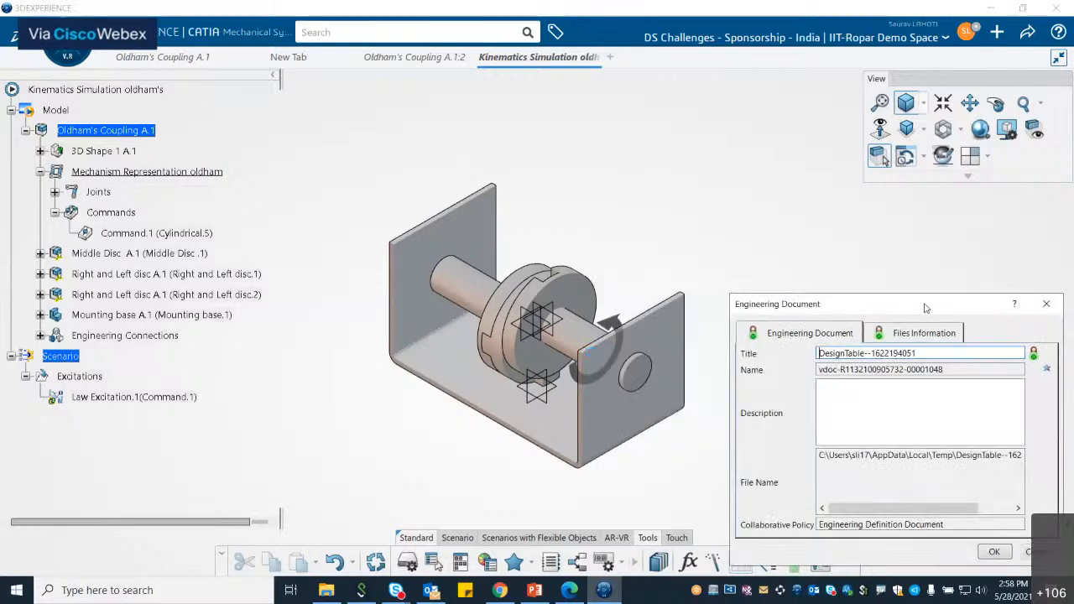
{"action": "left_click_drag", "start_coordinate": [865, 354], "coordinate": [929, 351]}
{"action": "key", "text": "BackSpace"}
{"action": "type", "text": "Oldham's"}
{"action": "left_click", "coordinate": [994, 552]}
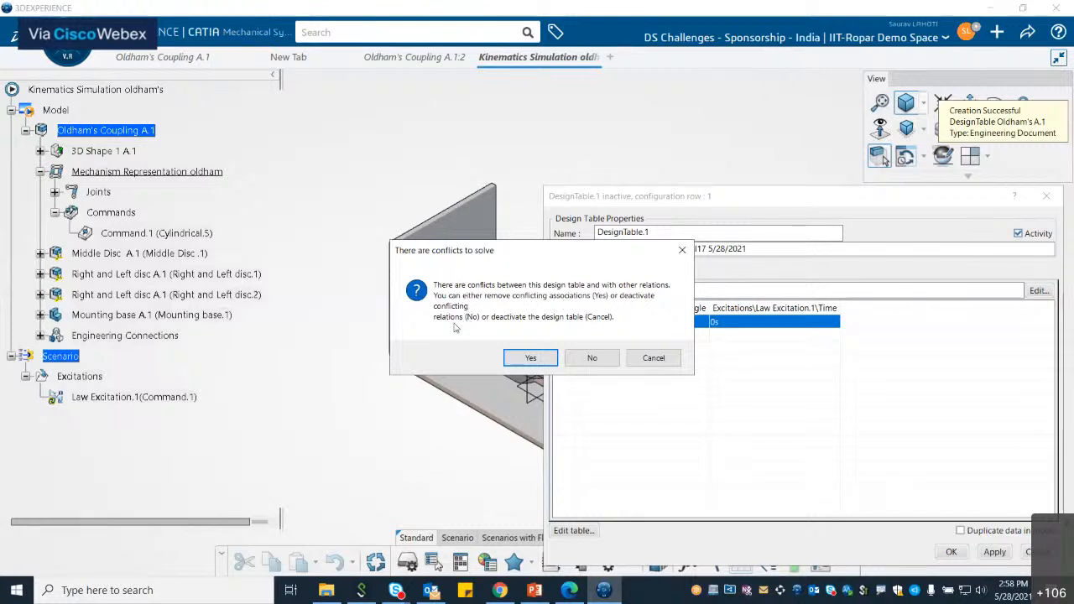
Step: Deactivate the conflicting relations and open the design table for editing in Excel
{"action": "left_click", "coordinate": [606, 359]}
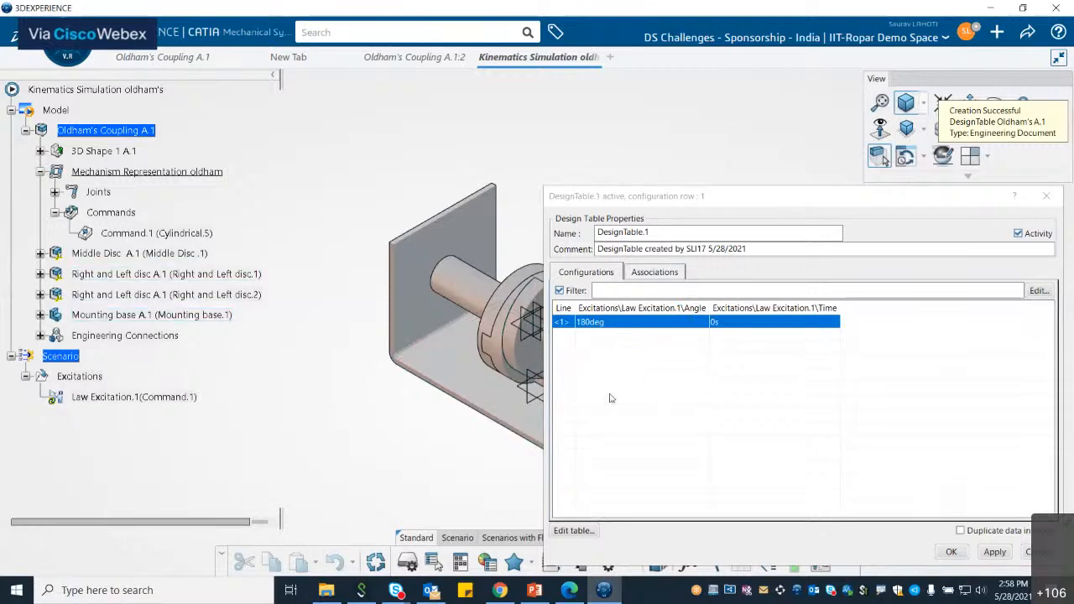
{"action": "left_click", "coordinate": [568, 531]}
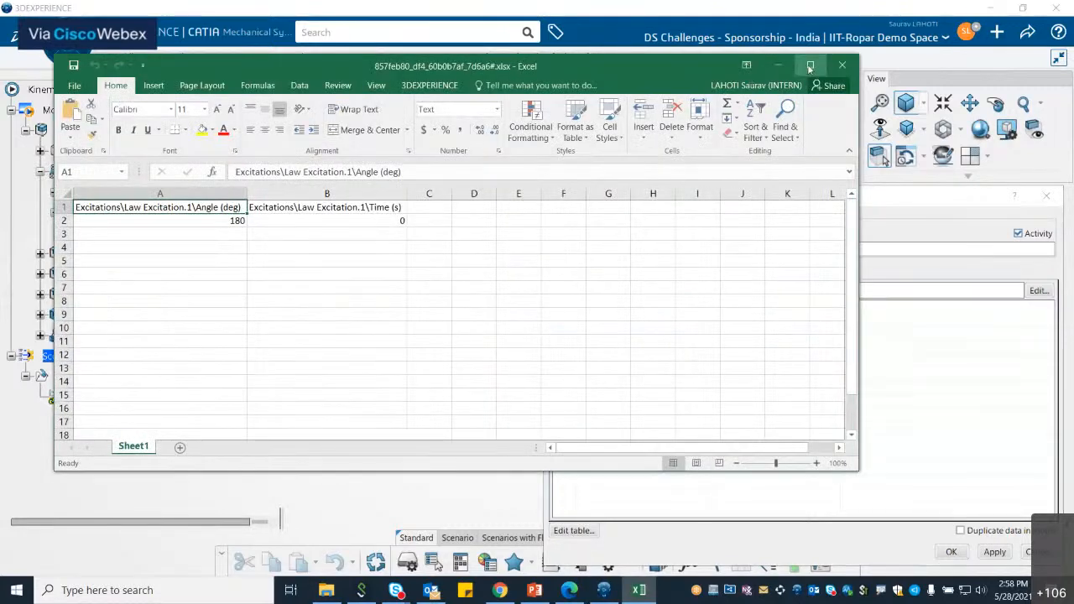
{"action": "left_click", "coordinate": [810, 67]}
Step: Enter angles 0, 30 and 60 with times 0, 0.5 and 1 in the first three data rows
{"action": "left_click", "coordinate": [171, 166]}
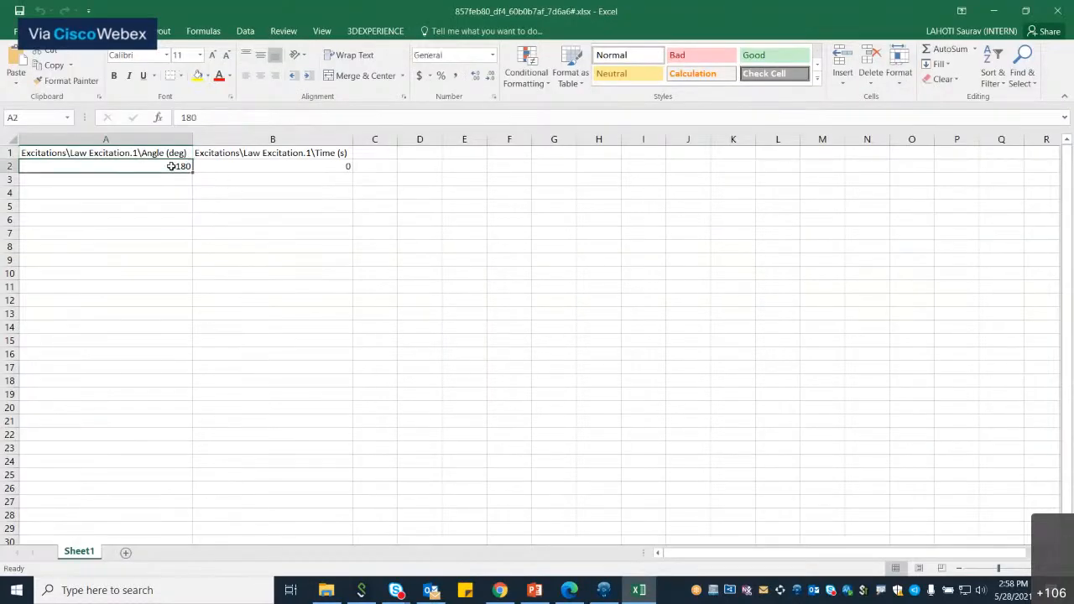
{"action": "type", "text": "0"}
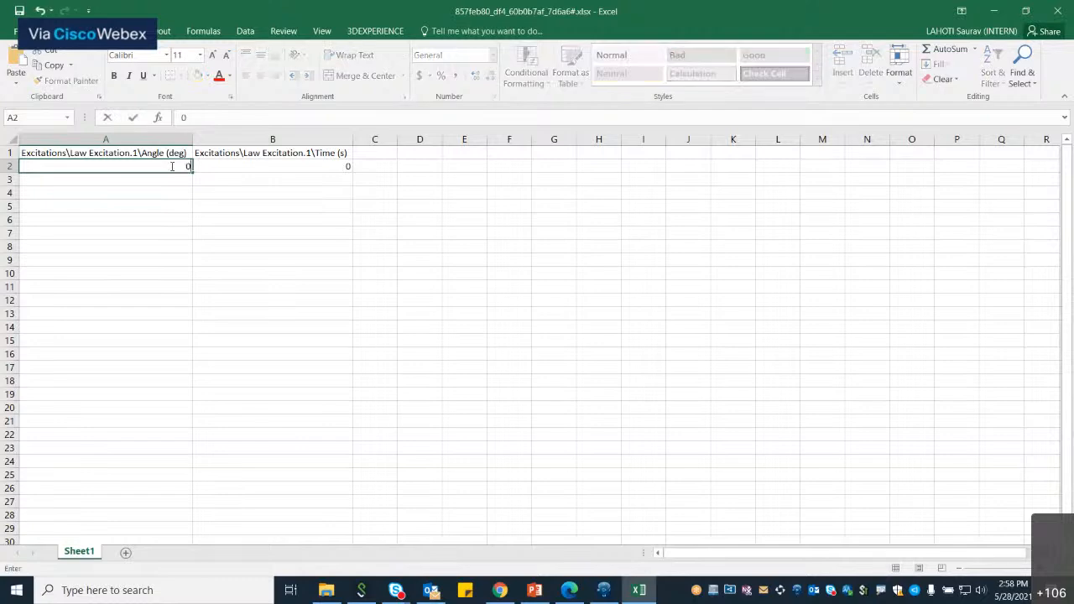
{"action": "left_click", "coordinate": [171, 180]}
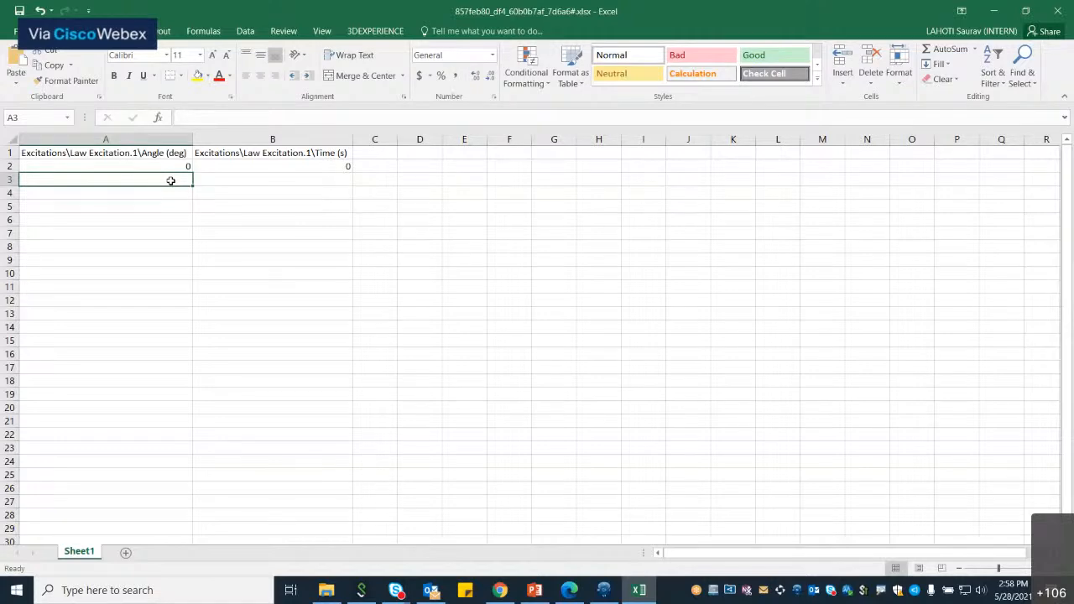
{"action": "type", "text": "30"}
{"action": "key", "text": "Return"}
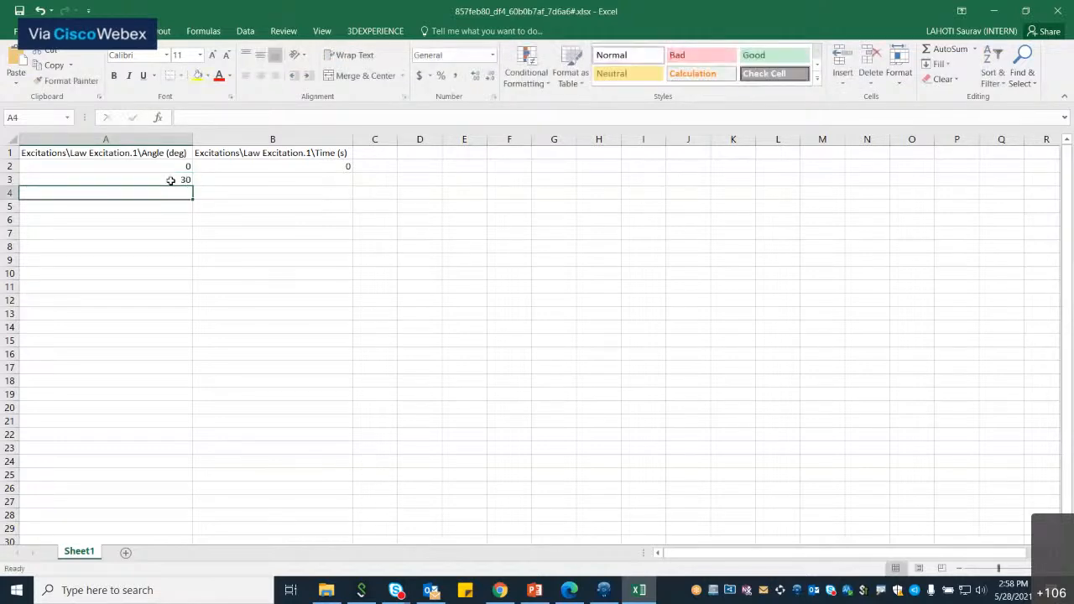
{"action": "left_click", "coordinate": [267, 175]}
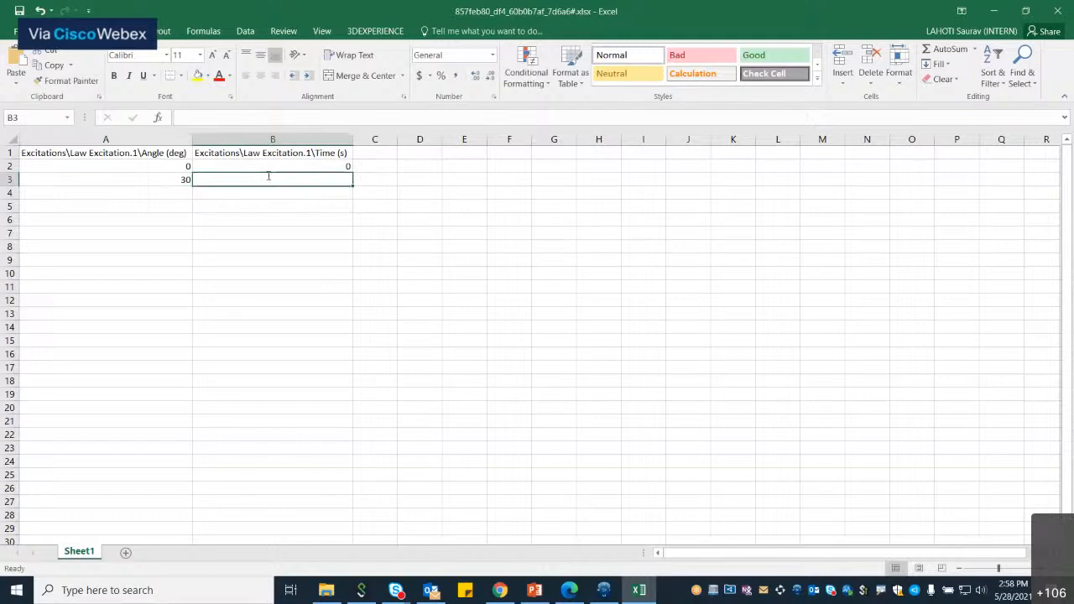
{"action": "type", "text": "0.5"}
{"action": "left_click", "coordinate": [172, 191]}
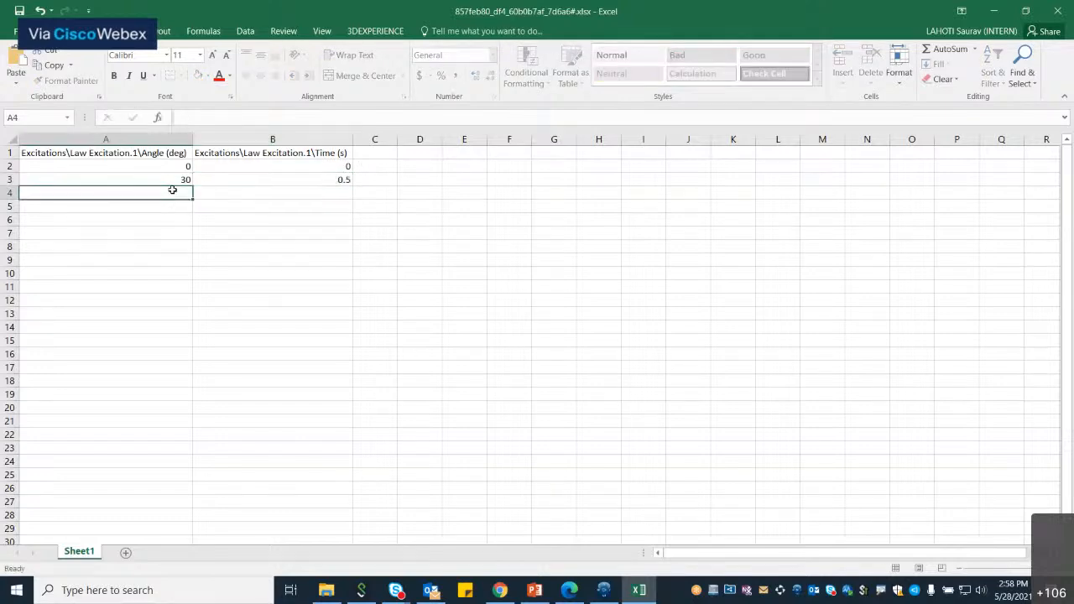
{"action": "type", "text": "60"}
{"action": "key", "text": "Return"}
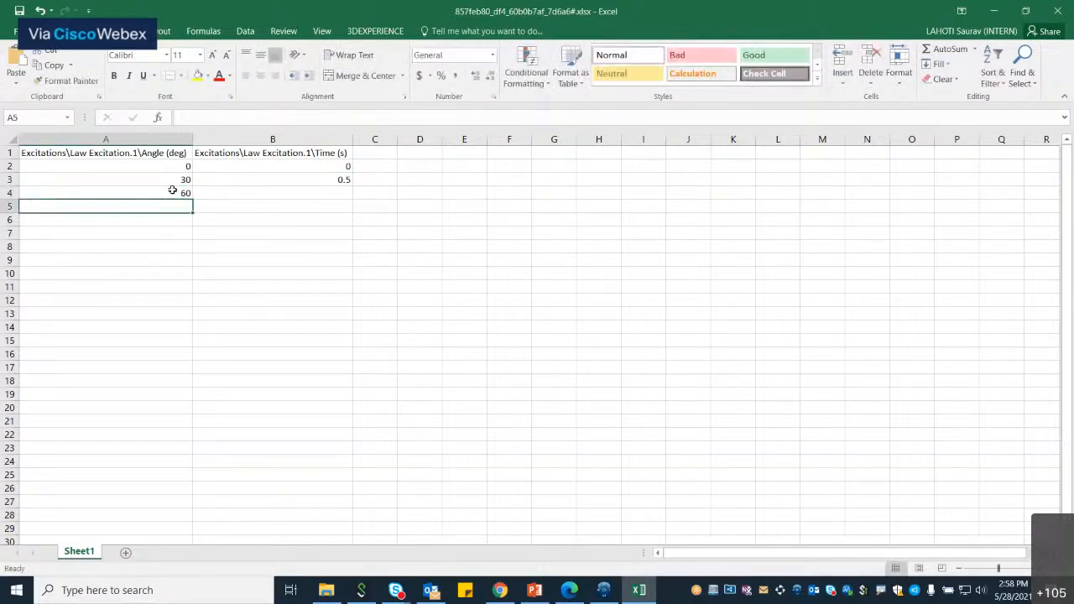
{"action": "left_click", "coordinate": [216, 192]}
{"action": "type", "text": "1"}
{"action": "key", "text": "Return"}
Step: Fill the angle and time series down to row 14, ending at 360 degrees and 6 s
{"action": "left_click_drag", "start_coordinate": [168, 166], "coordinate": [192, 330]}
{"action": "left_click_drag", "start_coordinate": [345, 166], "coordinate": [319, 329]}
{"action": "left_click", "coordinate": [528, 247]}
Step: Try restarting the angle column at 180 and 210 degrees and refilling it, then undo those changes
{"action": "left_click_drag", "start_coordinate": [188, 167], "coordinate": [178, 326]}
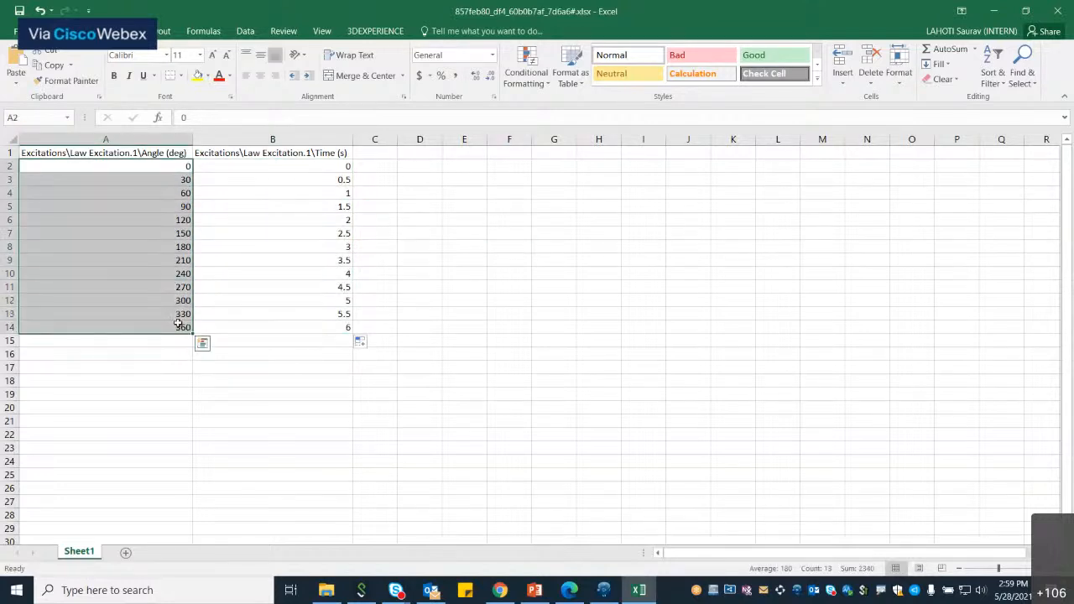
{"action": "type", "text": "18"}
{"action": "left_click", "coordinate": [185, 180]}
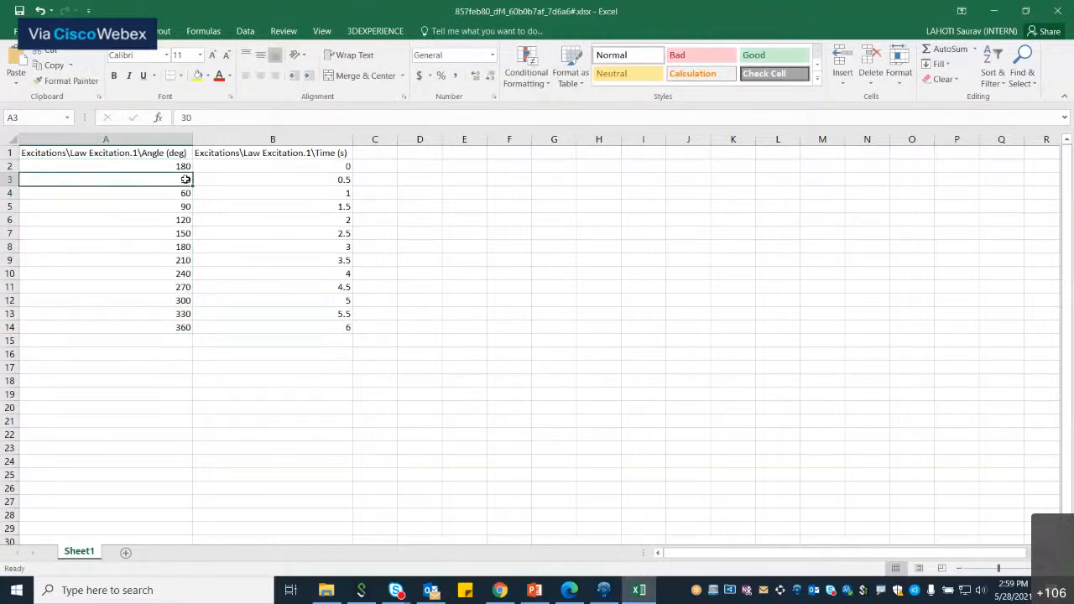
{"action": "type", "text": "210"}
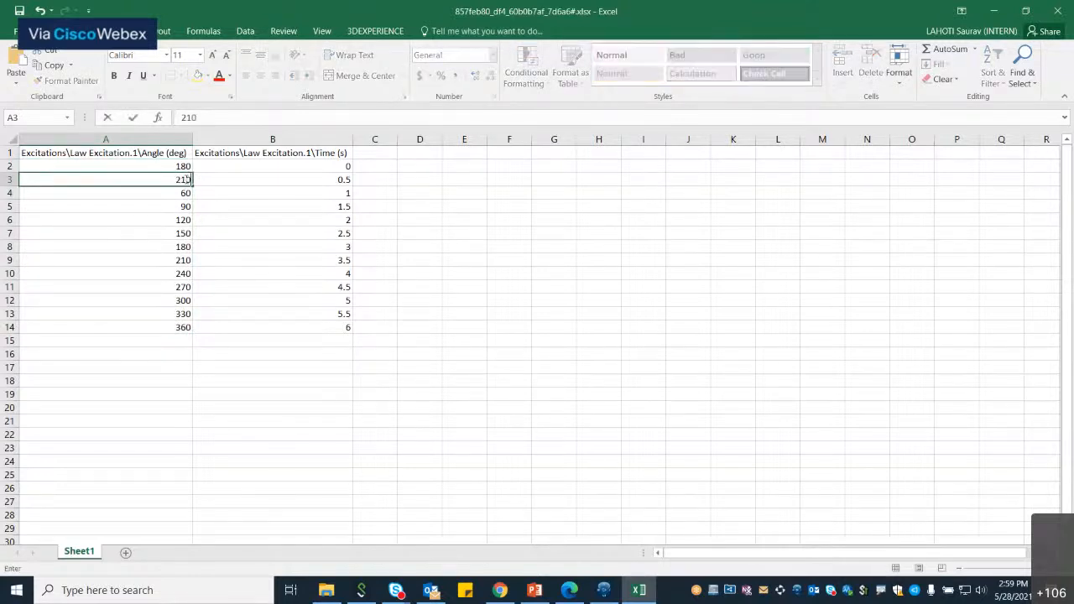
{"action": "key", "text": "Return"}
{"action": "left_click_drag", "start_coordinate": [184, 166], "coordinate": [195, 331]}
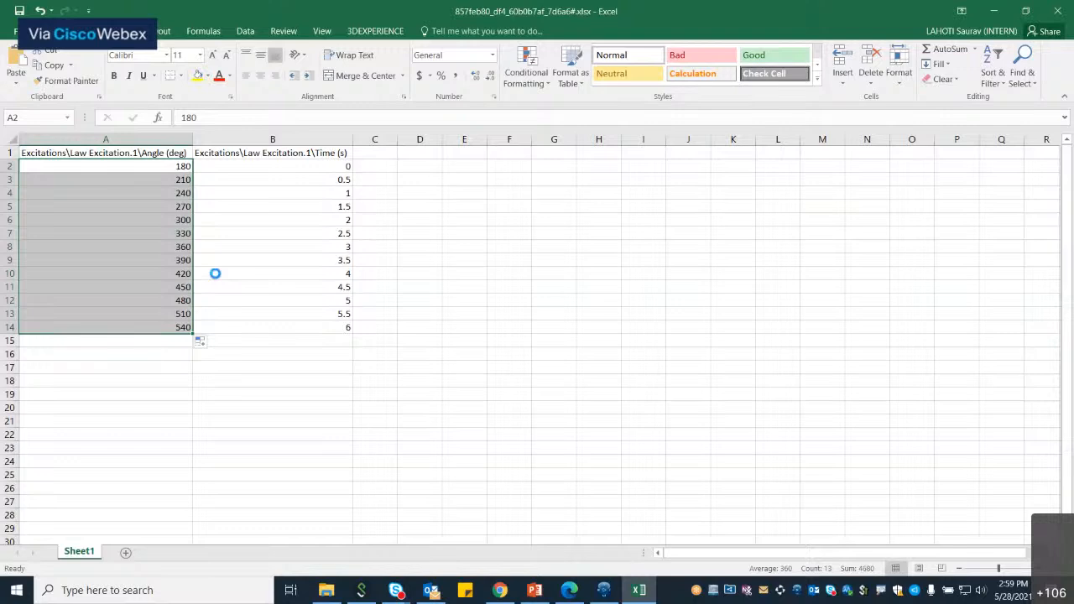
{"action": "key", "text": "ctrl+z"}
{"action": "key", "text": "ctrl+z"}
{"action": "key", "text": "ctrl+z"}
Step: Close the Excel sheet and dismiss the design table synchronization report
{"action": "left_click", "coordinate": [428, 342]}
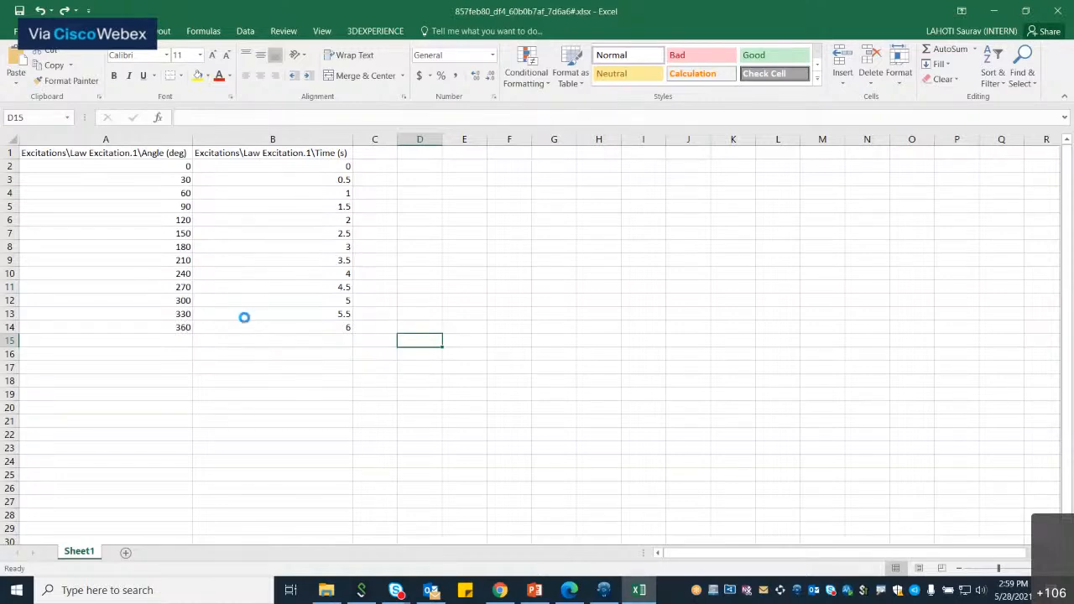
{"action": "left_click", "coordinate": [1061, 10]}
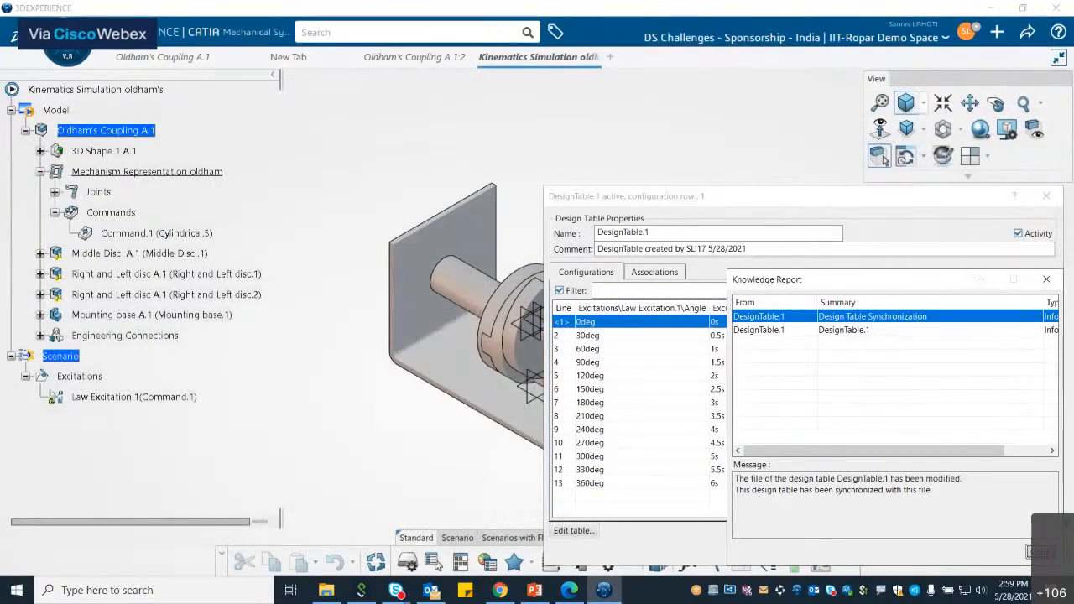
{"action": "left_click", "coordinate": [1039, 552]}
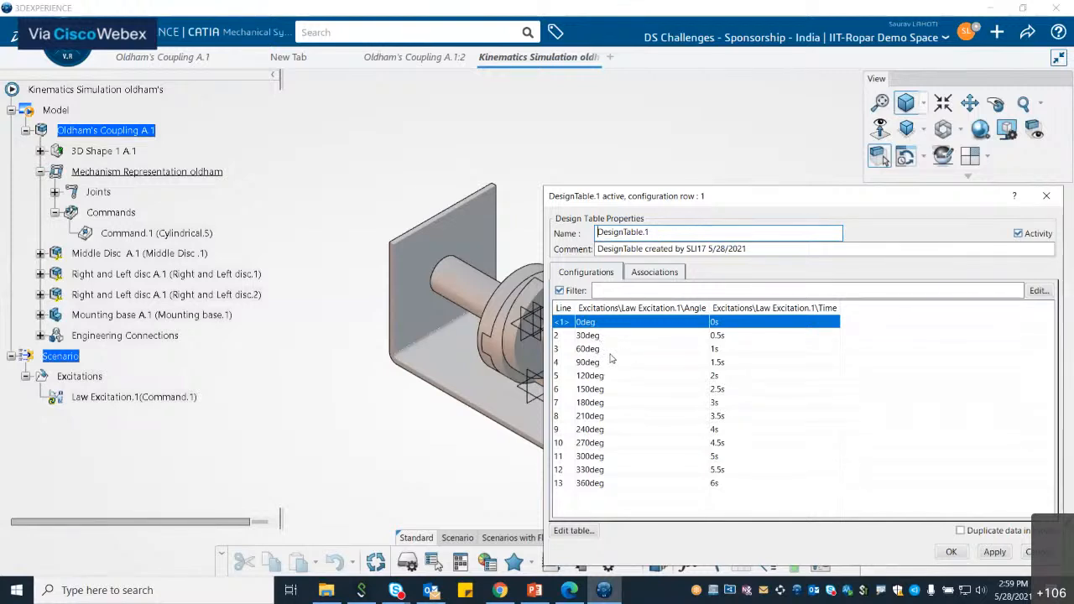
Step: Apply the design table, removing the conflicting associations, and close its dialog
{"action": "left_click", "coordinate": [998, 554]}
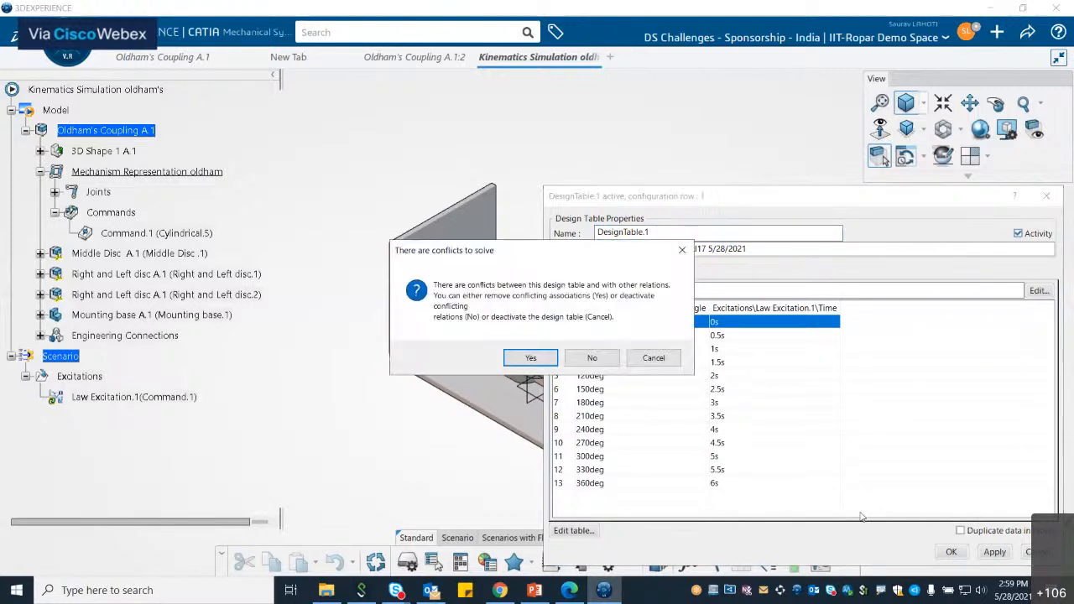
{"action": "left_click", "coordinate": [531, 359]}
{"action": "left_click", "coordinate": [950, 551]}
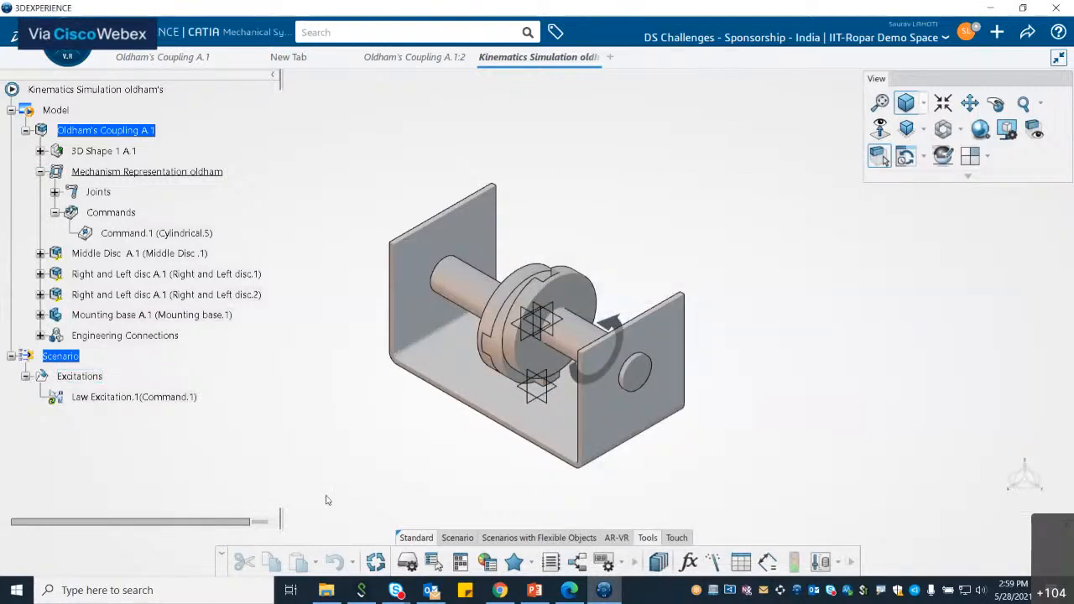
Step: Create a kinematics scenario that references Law Excitation.1
{"action": "left_click", "coordinate": [460, 538]}
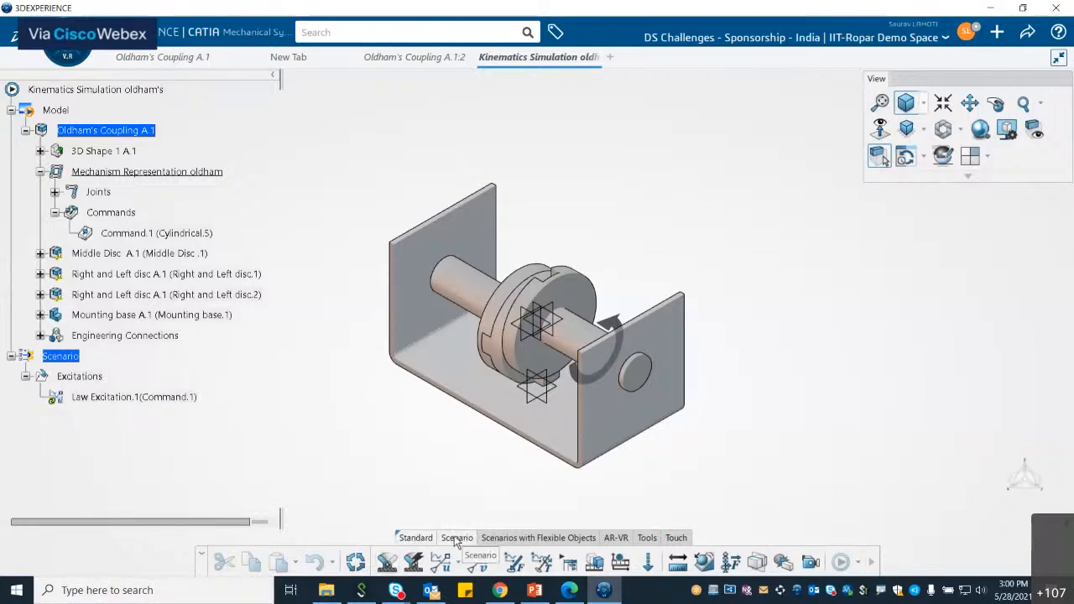
{"action": "left_click", "coordinate": [389, 561]}
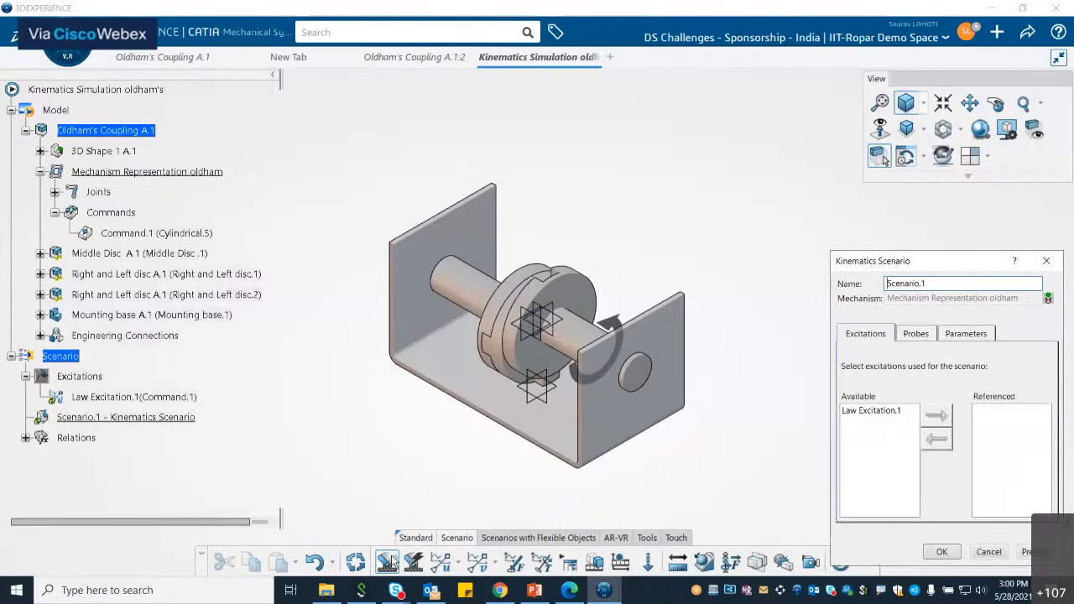
{"action": "left_click", "coordinate": [873, 412]}
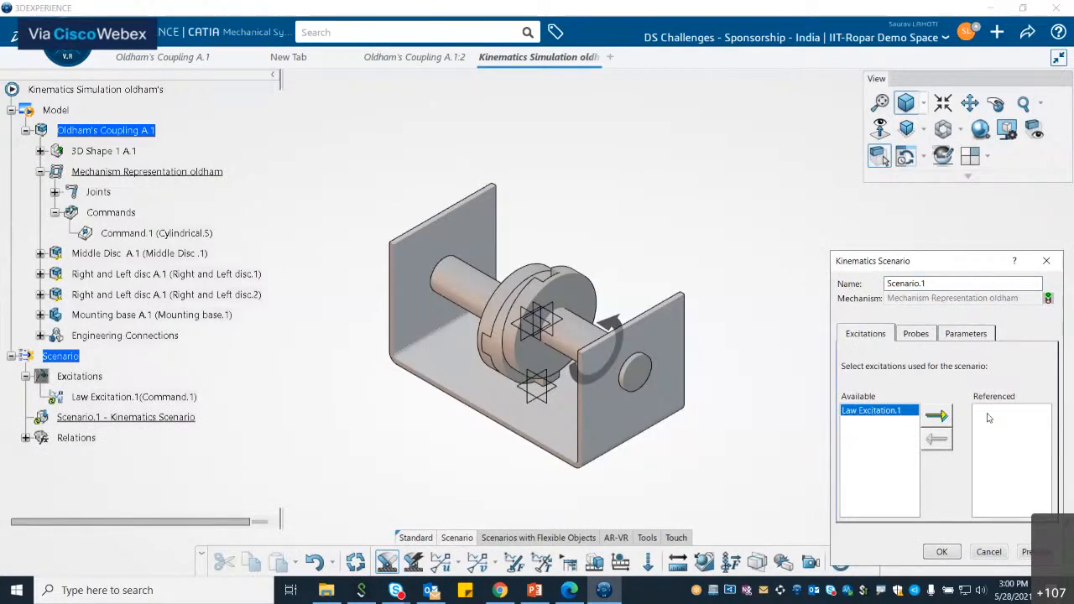
{"action": "left_click", "coordinate": [938, 415]}
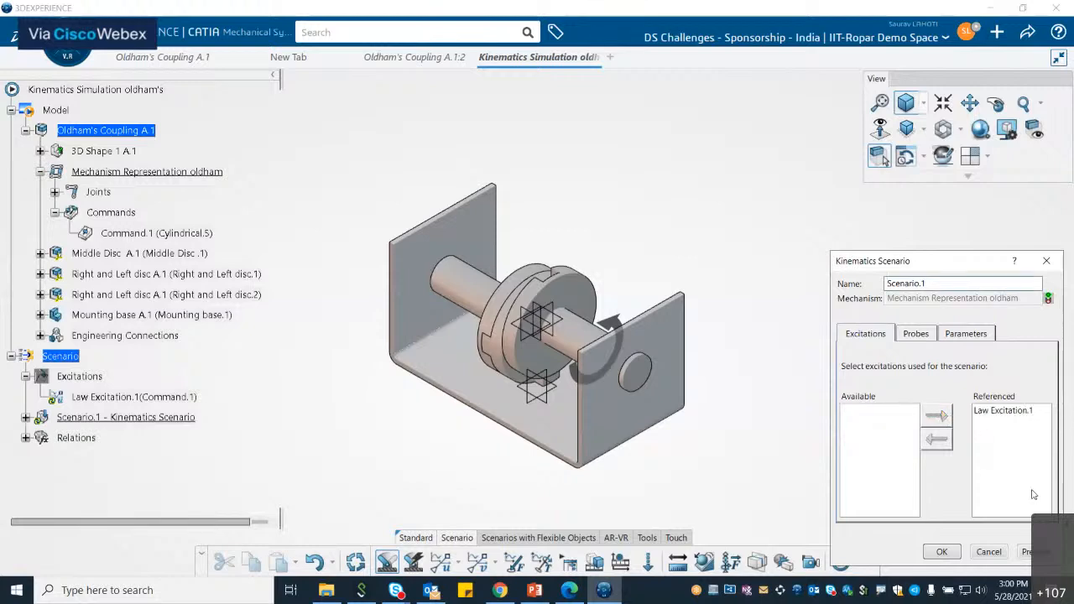
{"action": "left_click", "coordinate": [942, 552]}
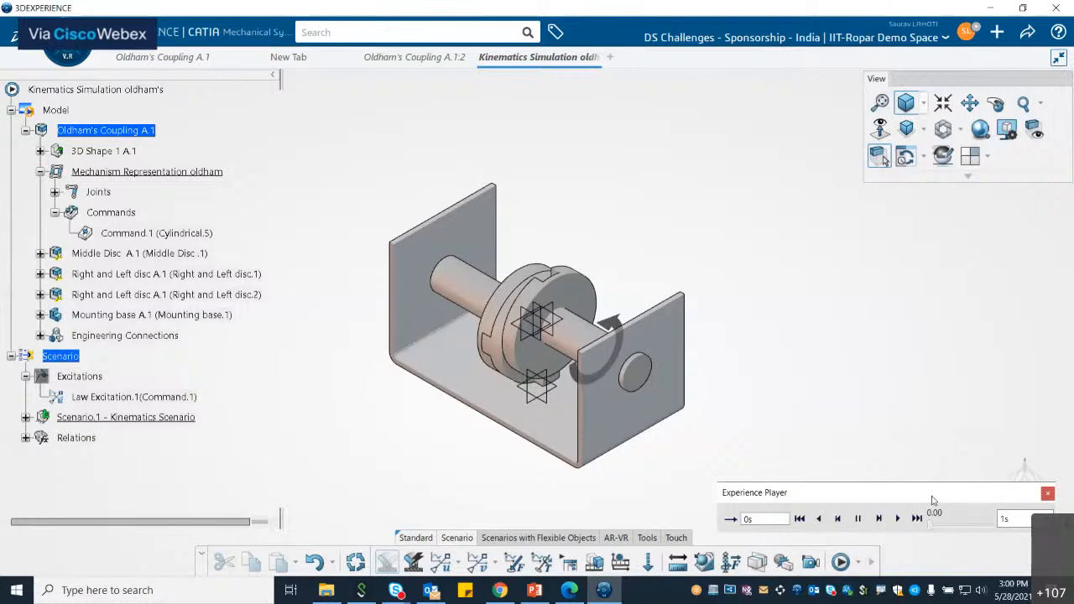
Step: Set the Experience Player to loop playback
{"action": "left_click_drag", "start_coordinate": [931, 500], "coordinate": [894, 235]}
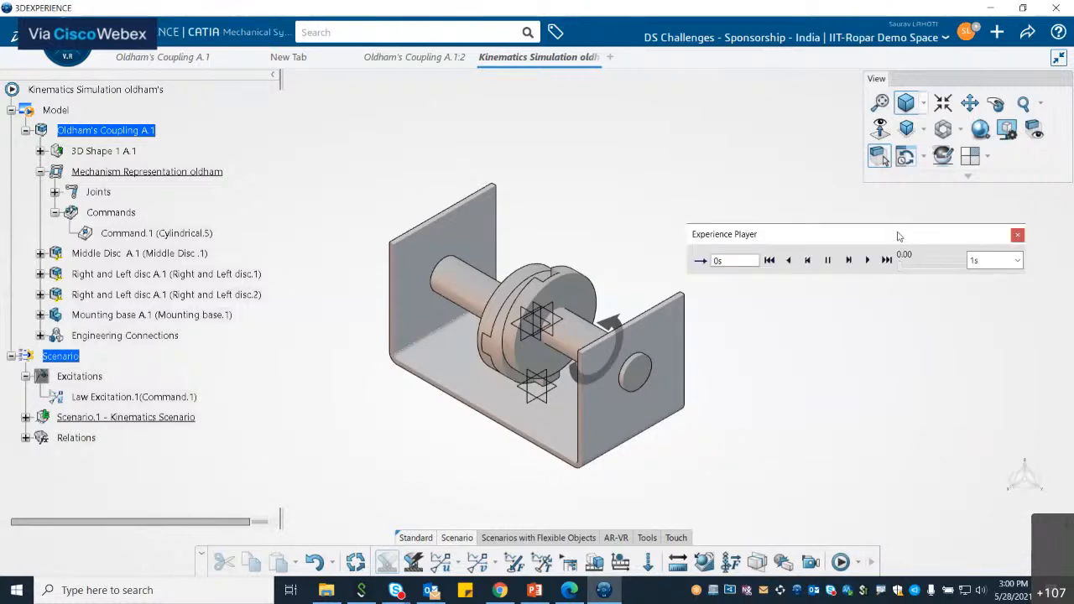
{"action": "left_click", "coordinate": [701, 261]}
{"action": "left_click", "coordinate": [995, 260]}
{"action": "left_click", "coordinate": [995, 260]}
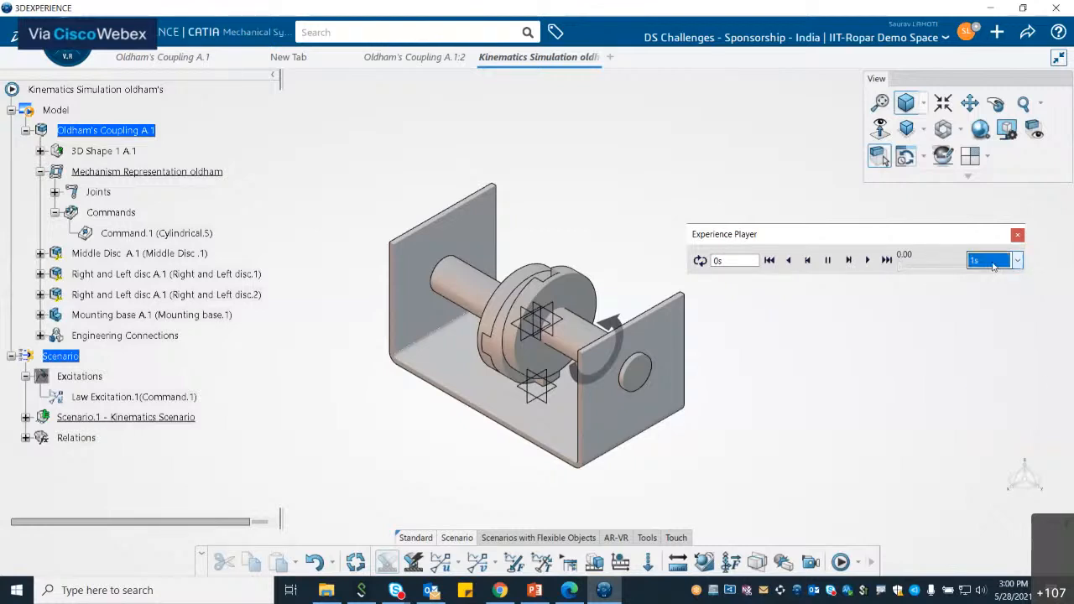
Step: Play the kinematics scenario at x 0.1 playback speed and close the Experience Player
{"action": "left_click", "coordinate": [868, 261]}
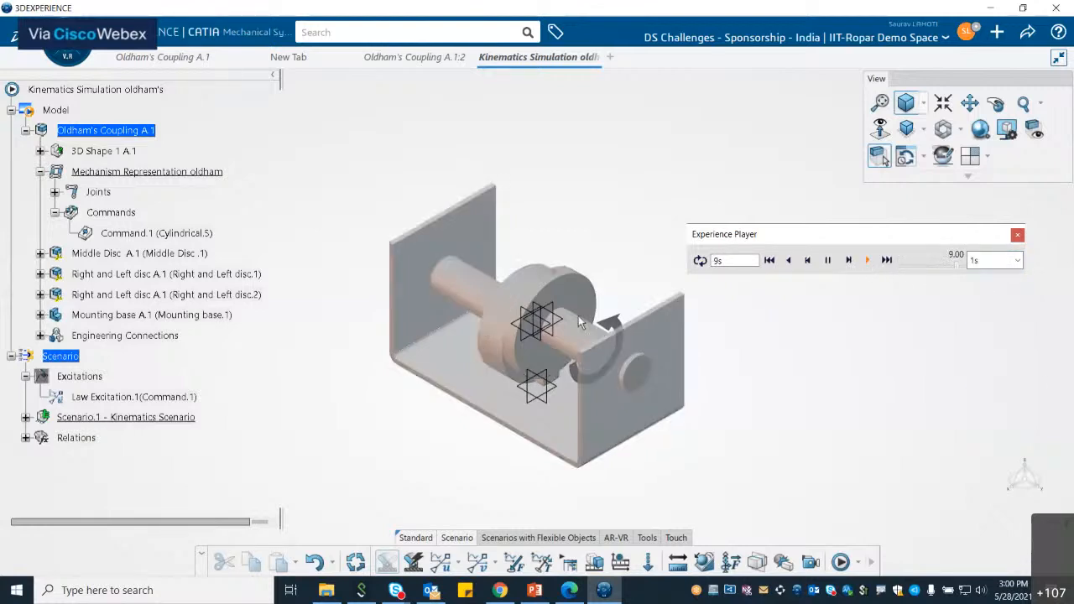
{"action": "left_click", "coordinate": [868, 260]}
{"action": "left_click", "coordinate": [1005, 260]}
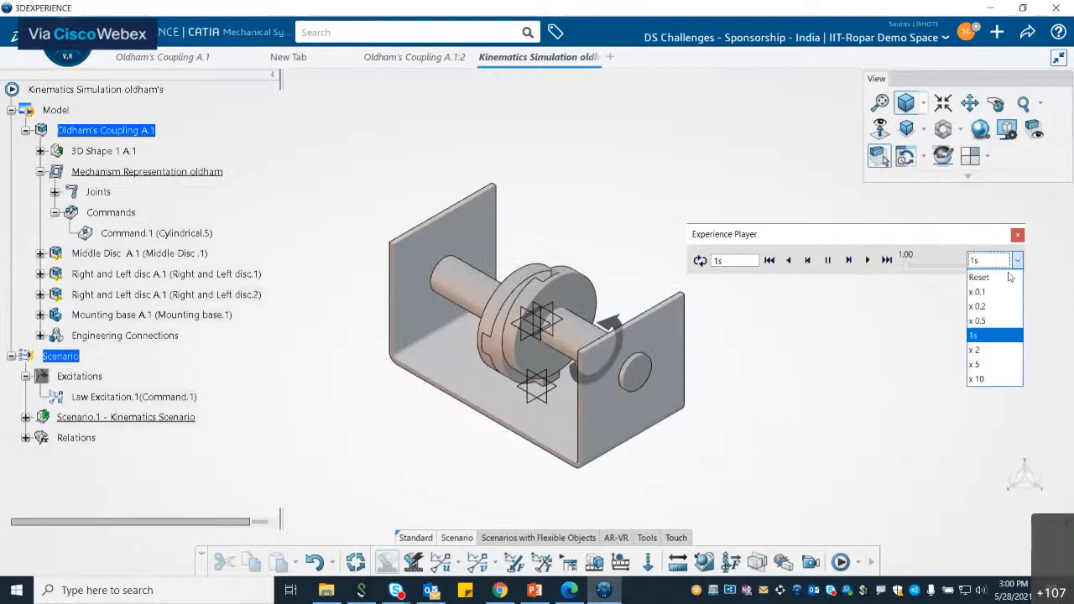
{"action": "left_click", "coordinate": [1001, 292]}
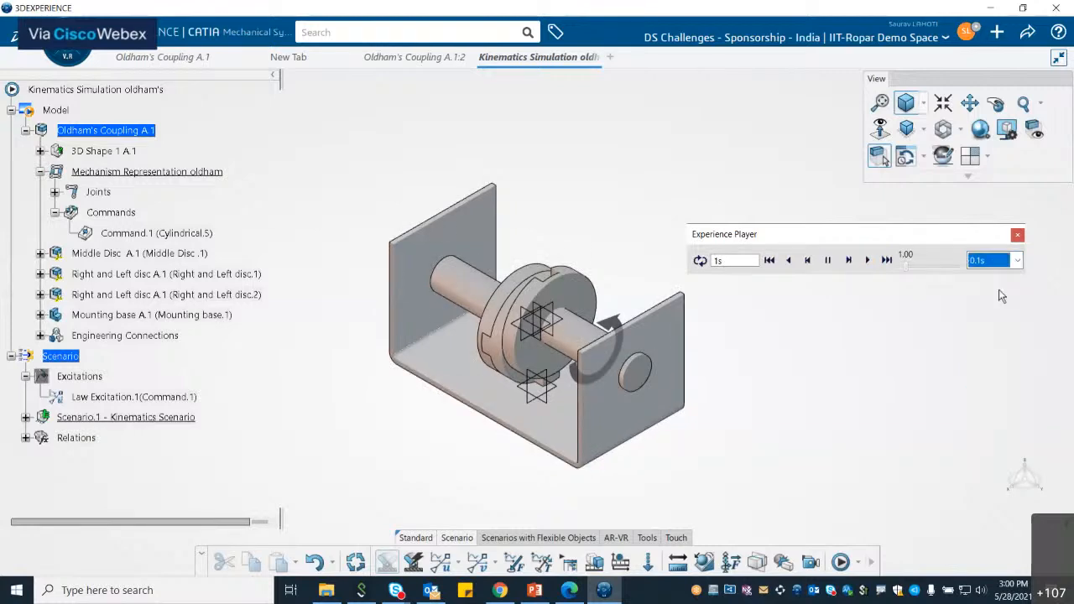
{"action": "left_click", "coordinate": [868, 261]}
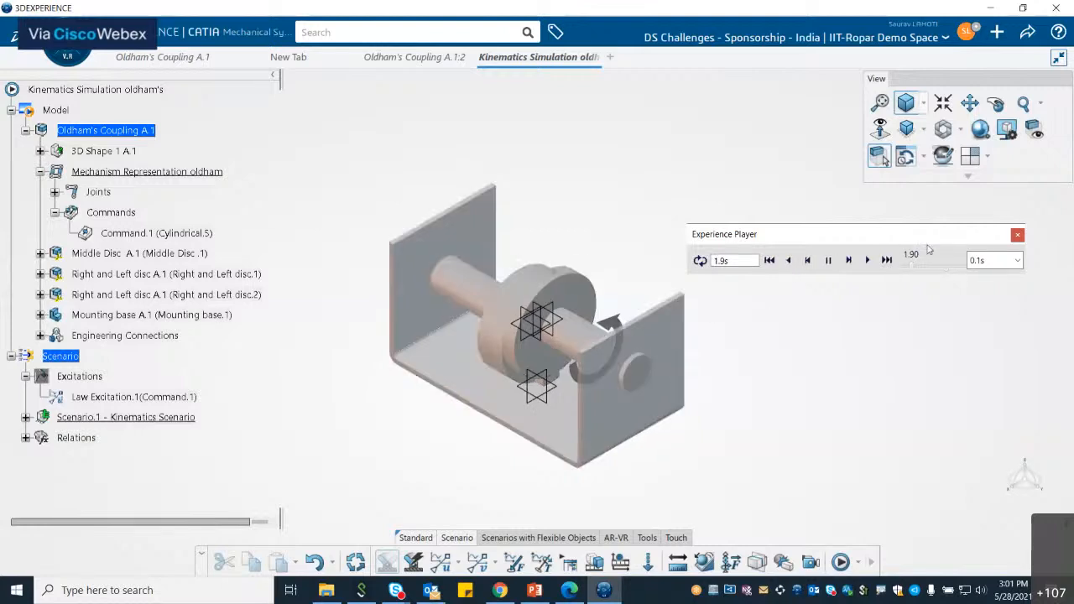
{"action": "left_click", "coordinate": [1018, 236]}
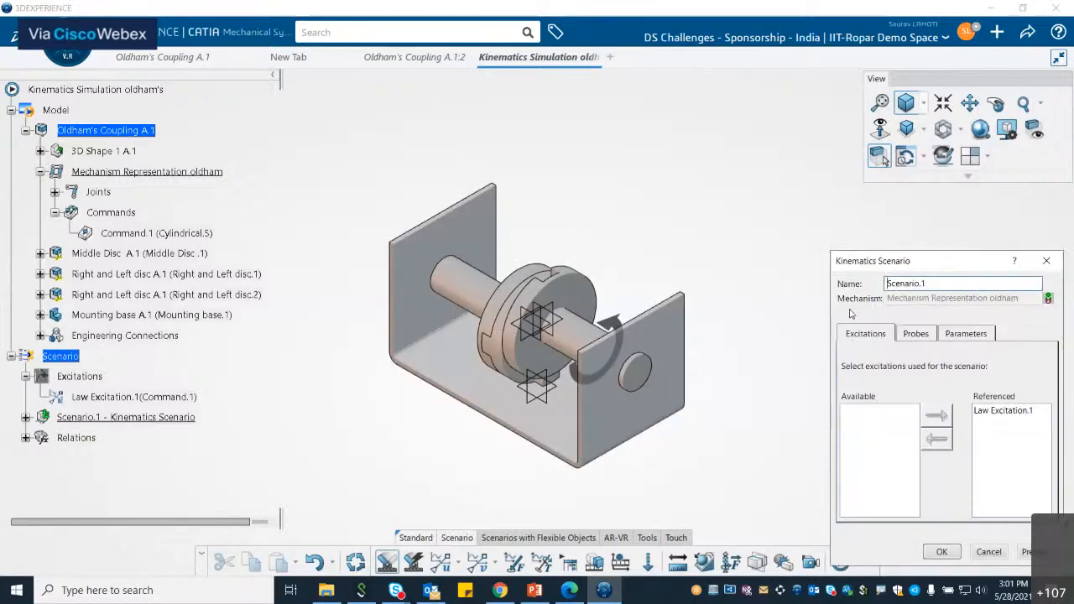
Step: Review the kinematics scenario's referenced Law Excitation.1 without changes and expand Scenario.1 in the tree
{"action": "left_click", "coordinate": [999, 410]}
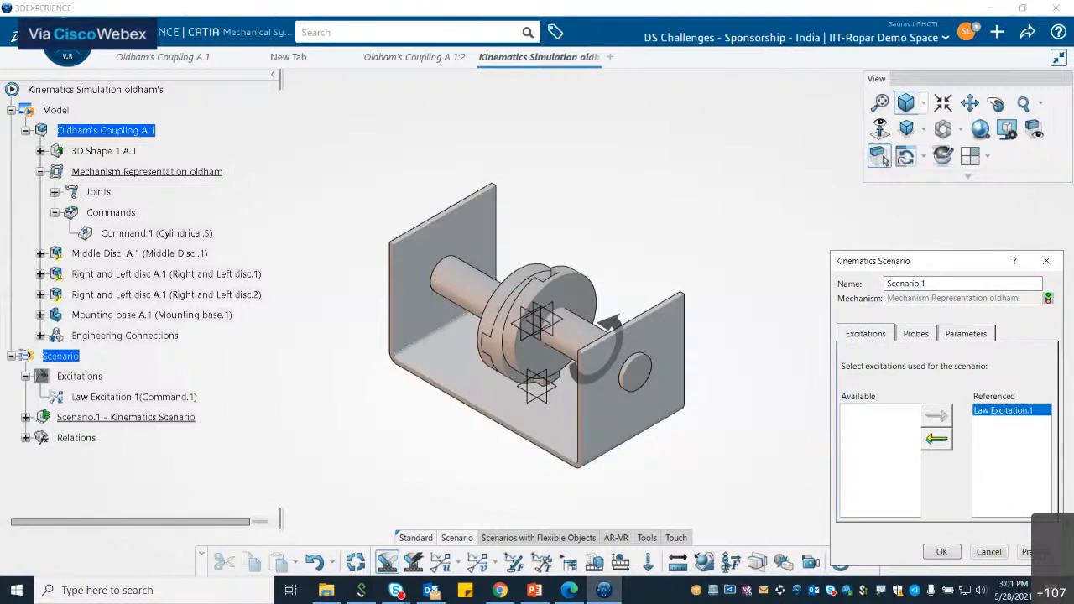
{"action": "left_click", "coordinate": [991, 551]}
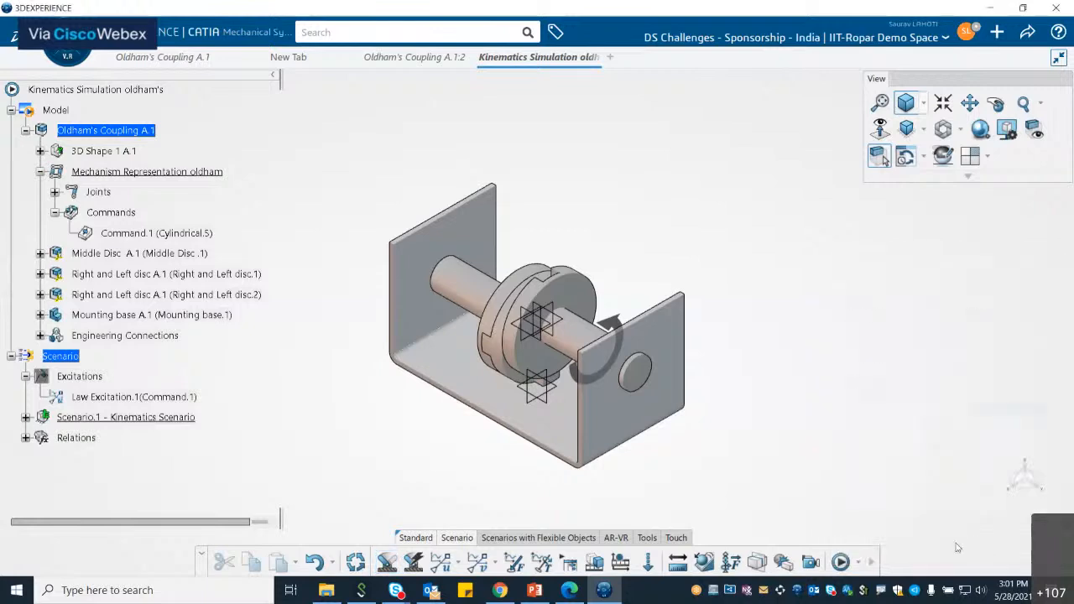
{"action": "left_click", "coordinate": [26, 417]}
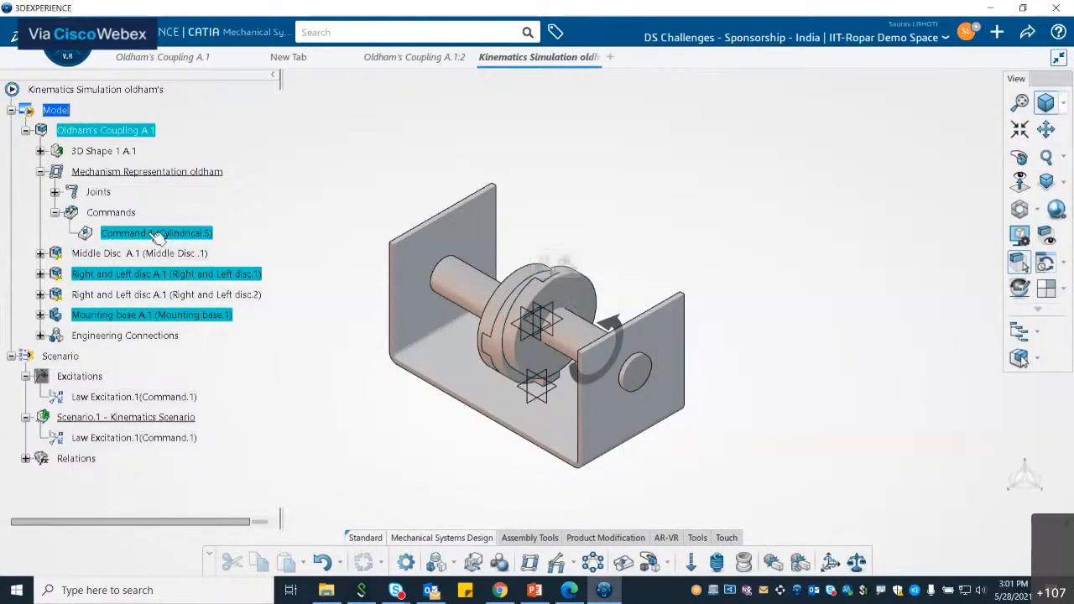
Step: Drive Command.1 in the Mechanism Player to about 72 deg and close the player
{"action": "double_click", "coordinate": [159, 233]}
{"action": "left_click_drag", "start_coordinate": [864, 384], "coordinate": [840, 384]}
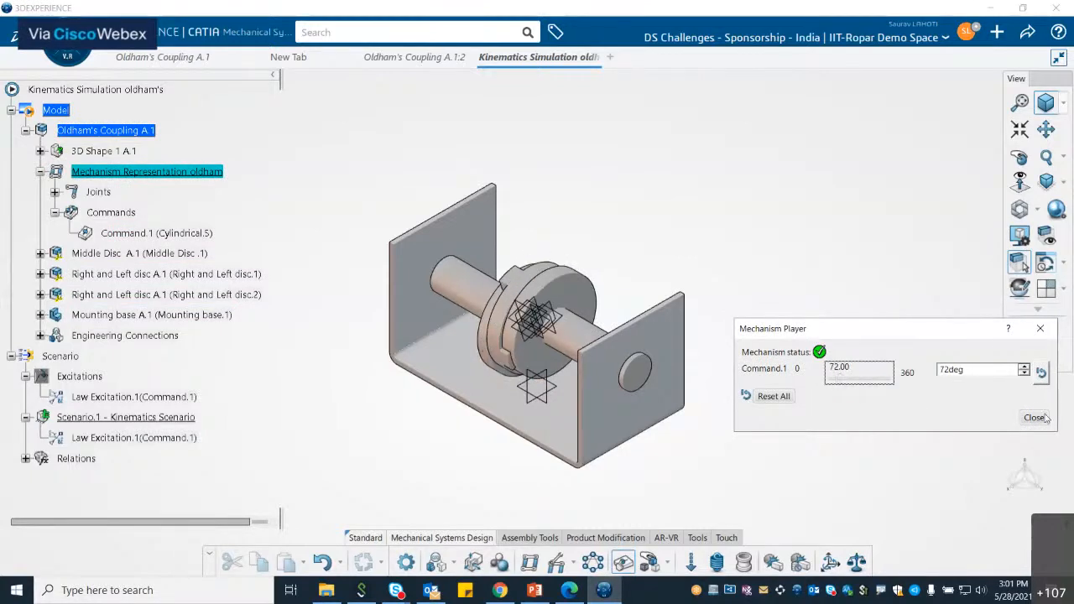
{"action": "left_click", "coordinate": [1035, 418]}
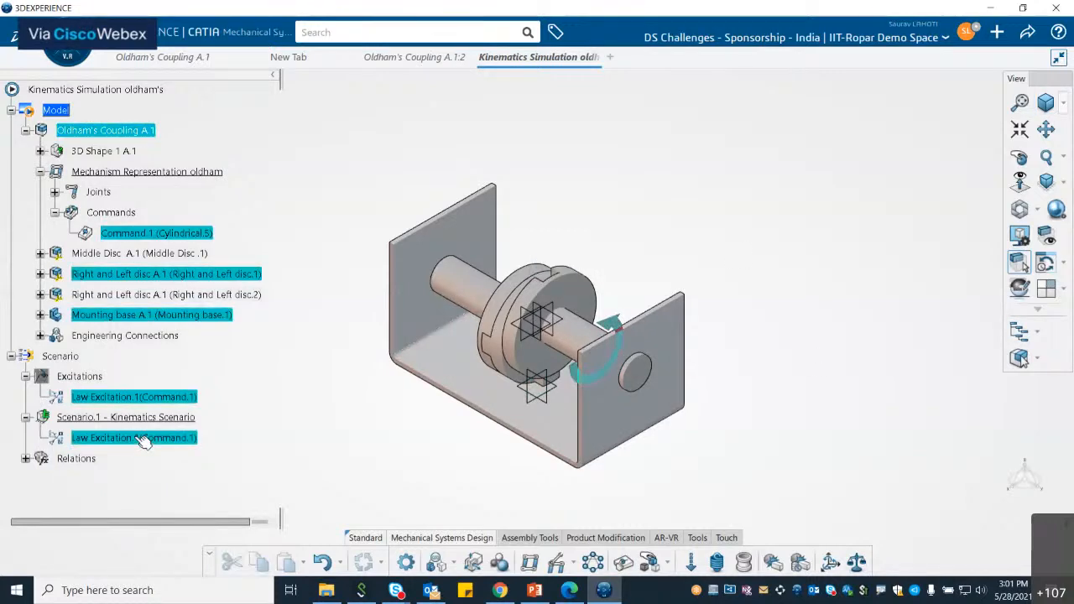
Step: Open DesignTable.1 under Relations and inspect its configurations, Excel sheet and parameter associations
{"action": "left_click", "coordinate": [25, 459]}
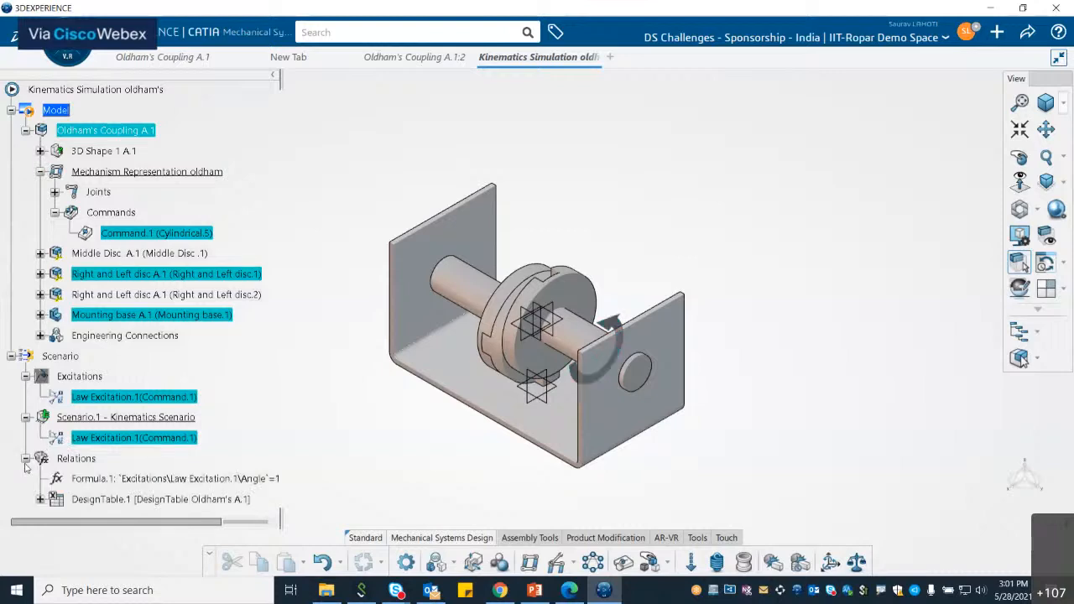
{"action": "scroll", "coordinate": [75, 478], "scroll_direction": "down", "scroll_amount": 1}
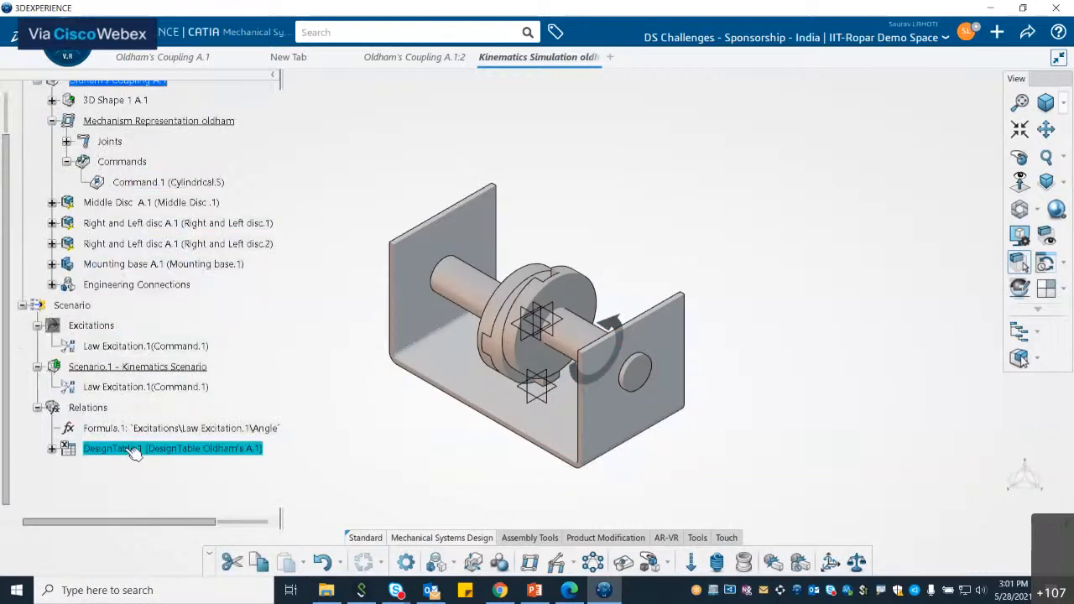
{"action": "double_click", "coordinate": [129, 449]}
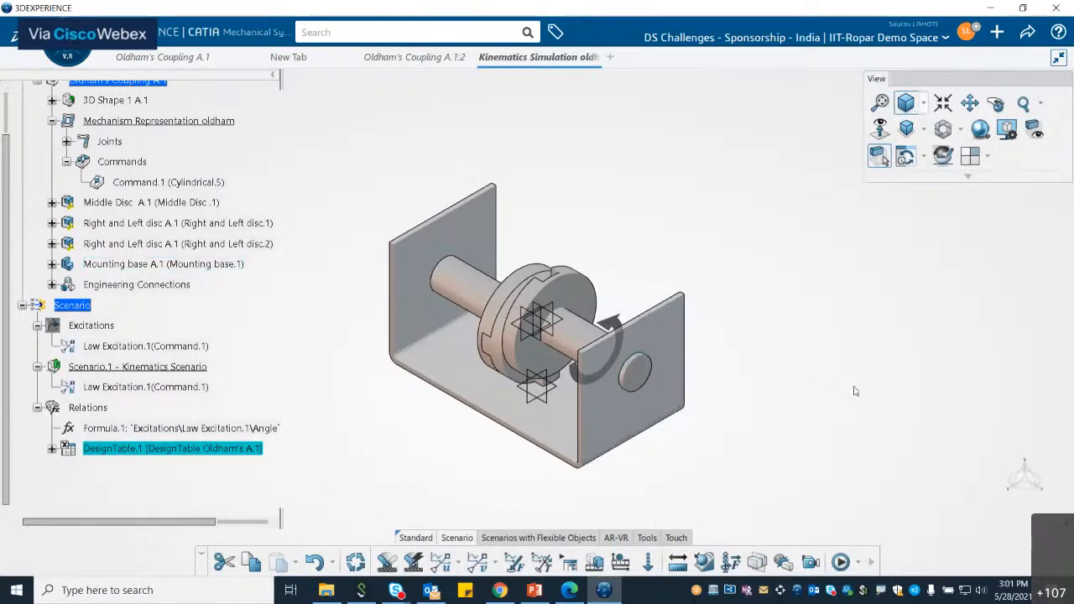
{"action": "left_click", "coordinate": [52, 449]}
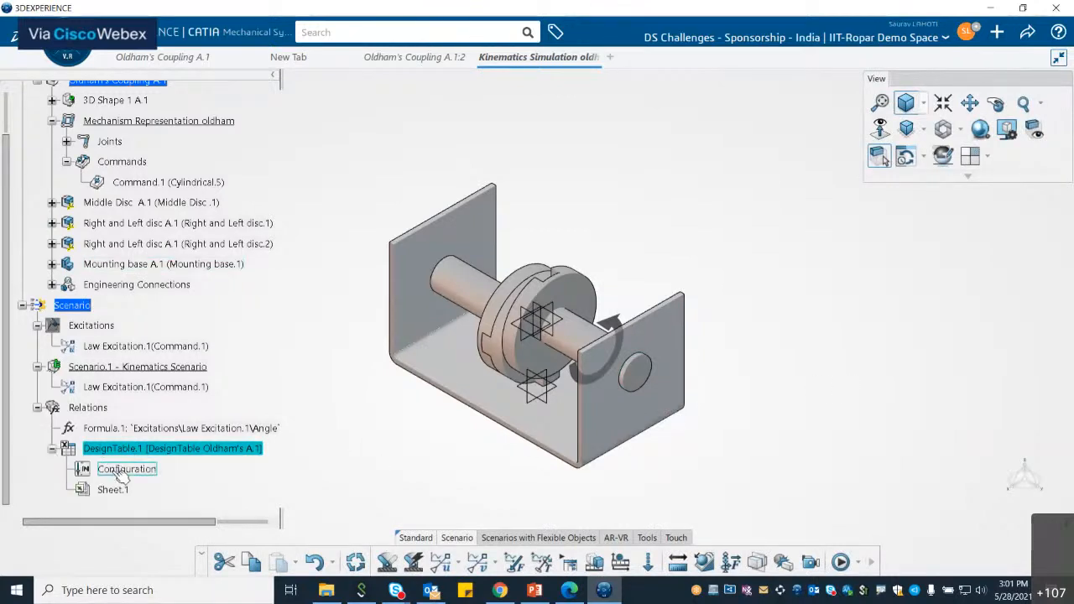
{"action": "right_click", "coordinate": [141, 451]}
{"action": "key", "text": "Escape"}
{"action": "double_click", "coordinate": [118, 458]}
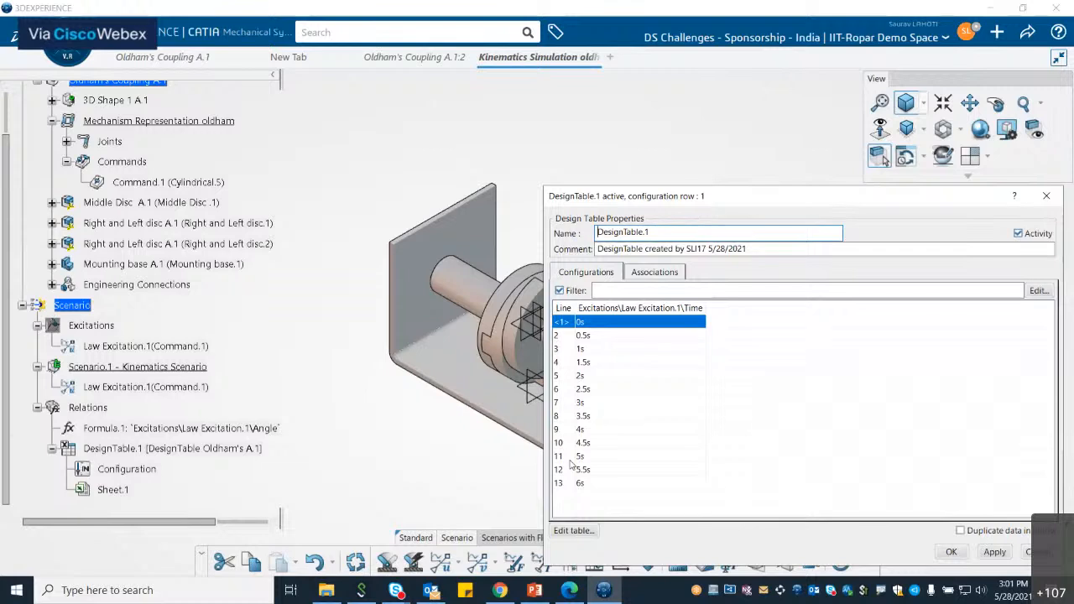
{"action": "left_click", "coordinate": [576, 528]}
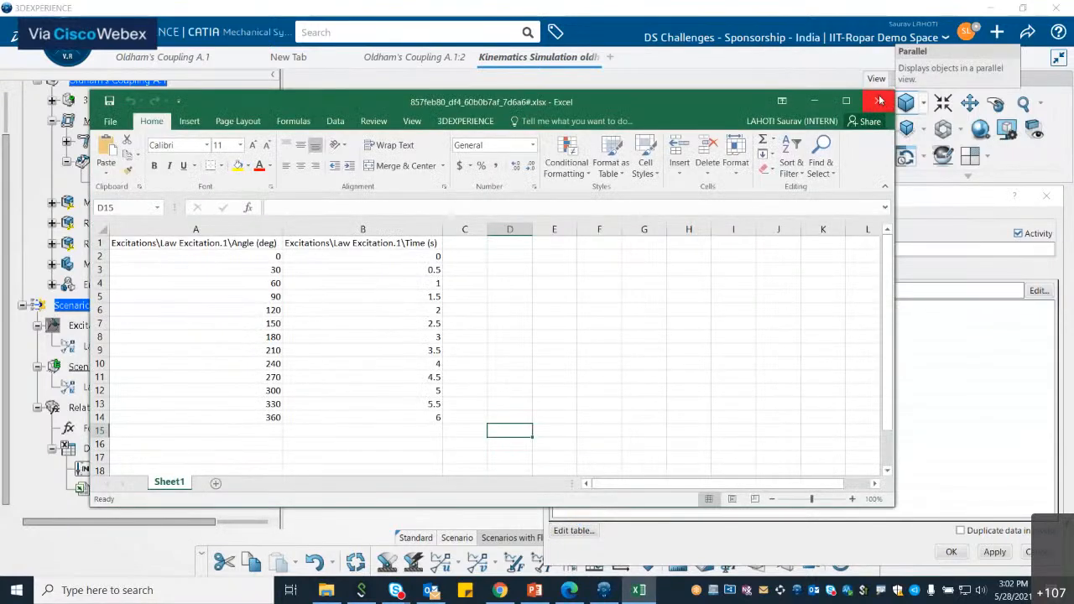
{"action": "left_click", "coordinate": [879, 100]}
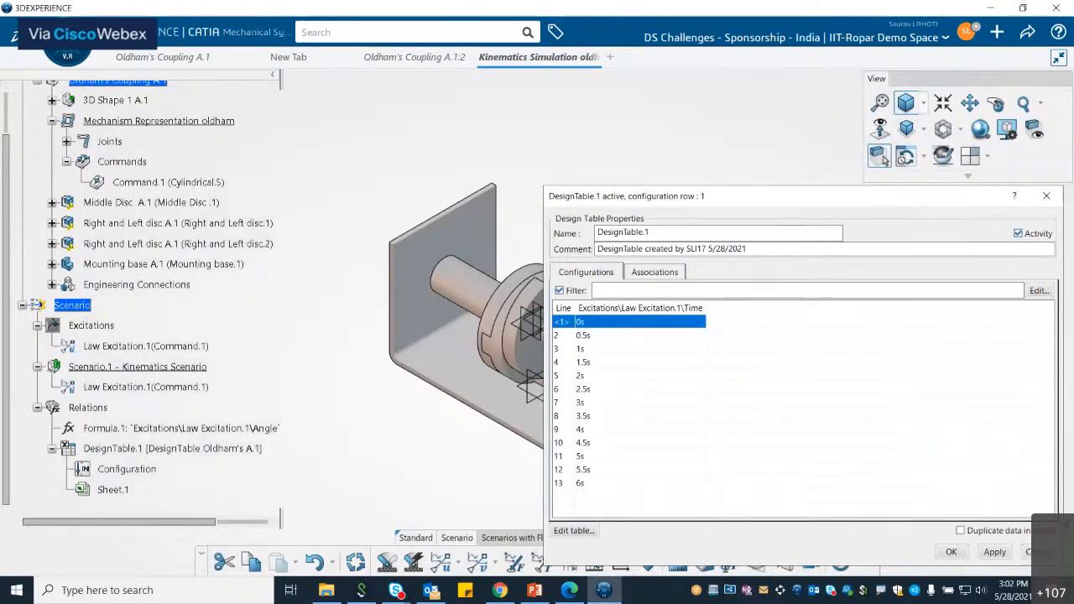
{"action": "left_click", "coordinate": [654, 272]}
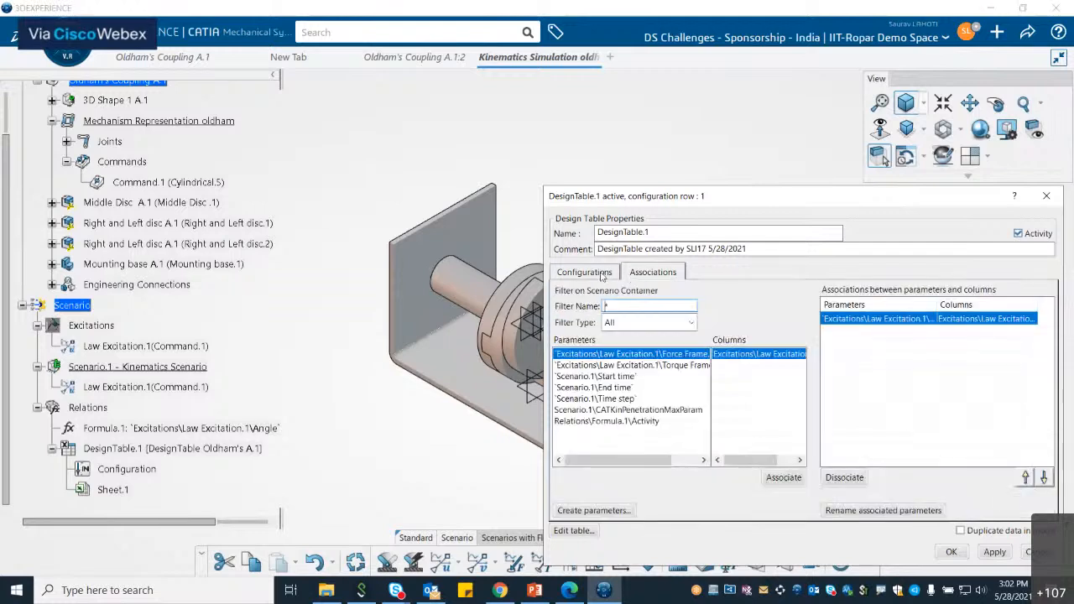
{"action": "left_click", "coordinate": [599, 274]}
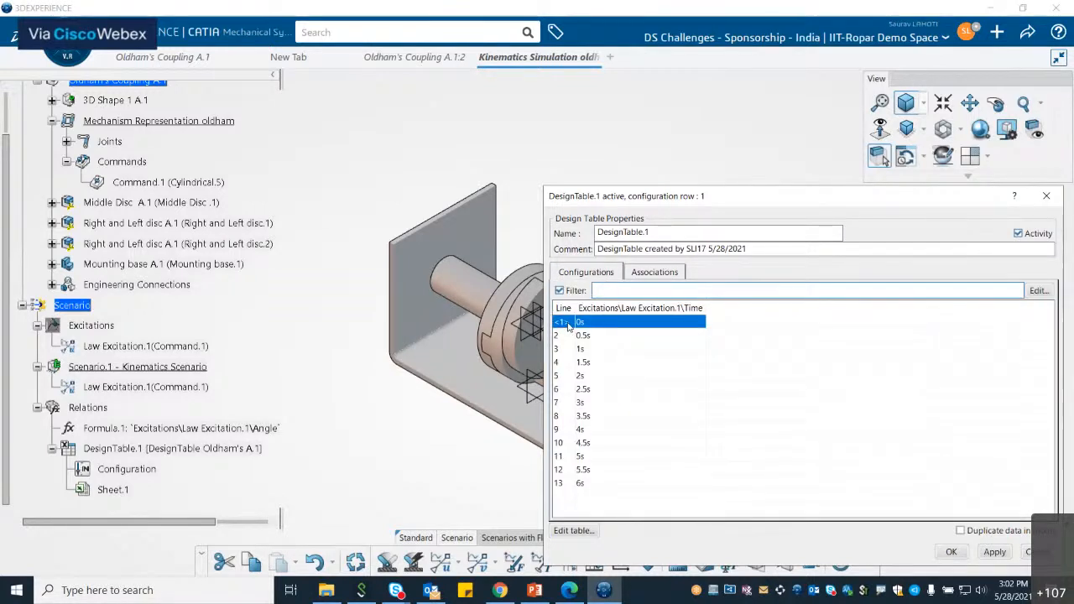
{"action": "left_click", "coordinate": [566, 309]}
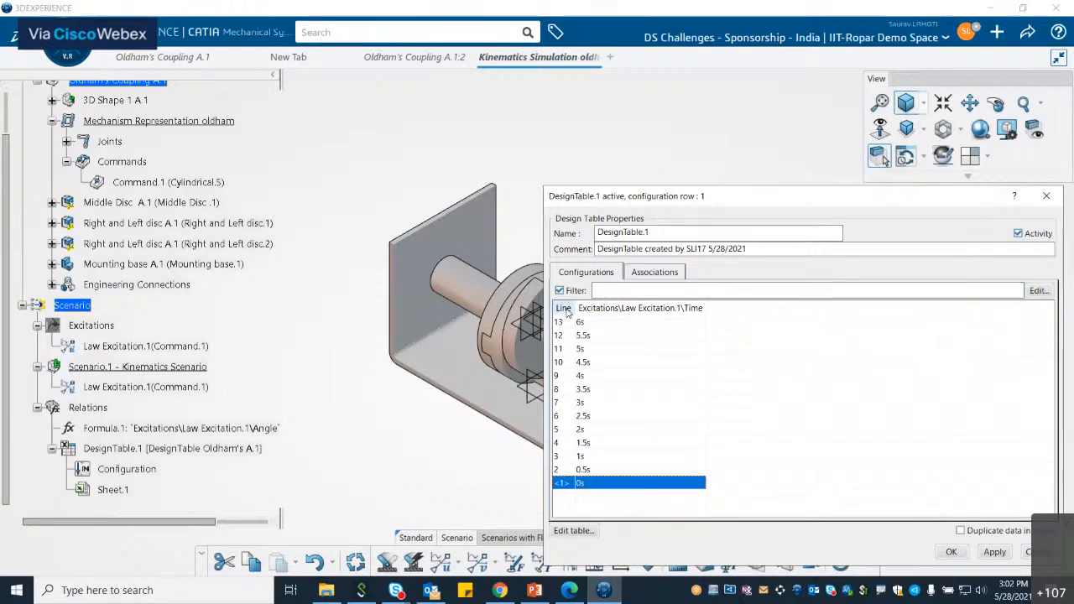
{"action": "left_click", "coordinate": [564, 309]}
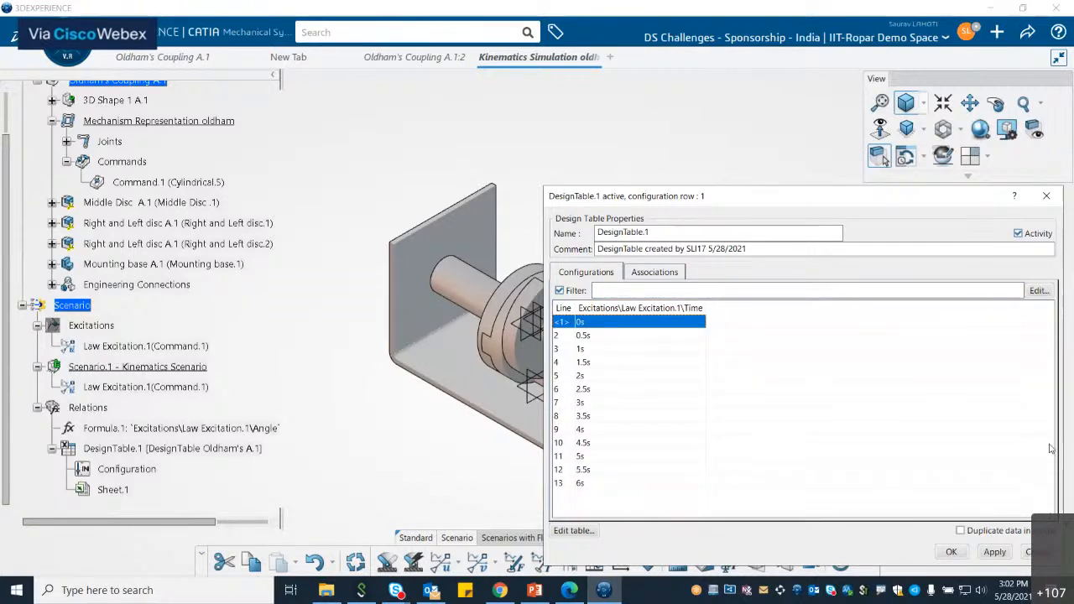
{"action": "left_click", "coordinate": [951, 551]}
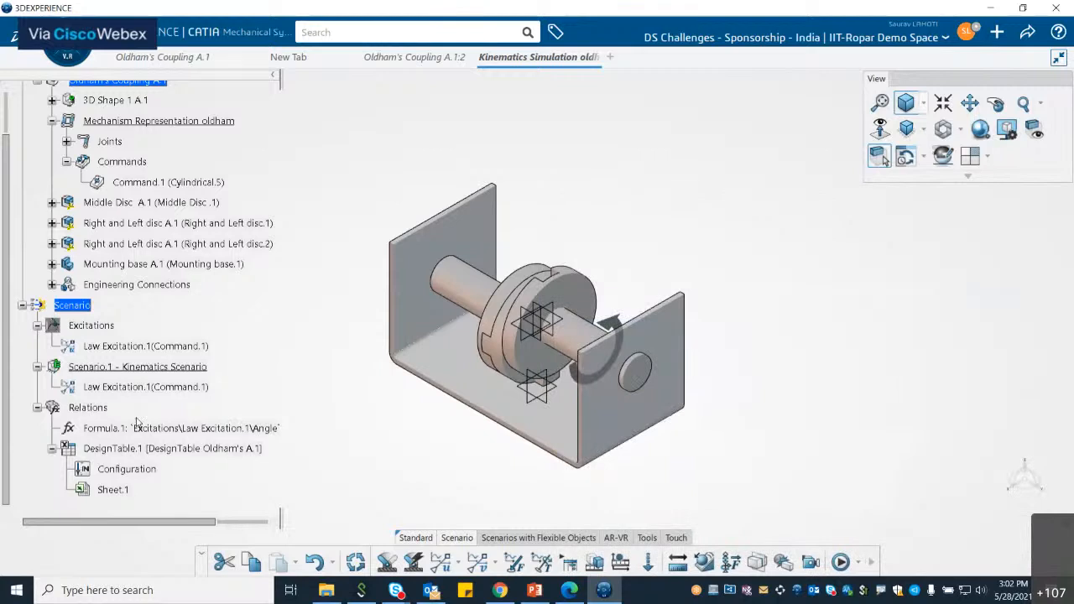
Step: Delete DesignTable.1 from the Relations set
{"action": "right_click", "coordinate": [131, 448]}
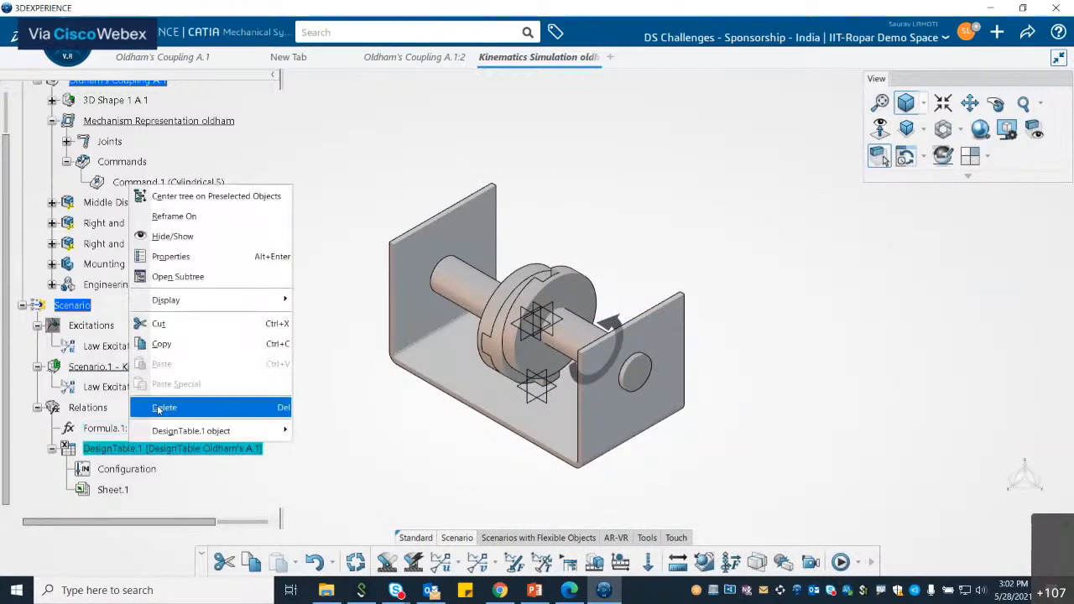
{"action": "left_click", "coordinate": [160, 408]}
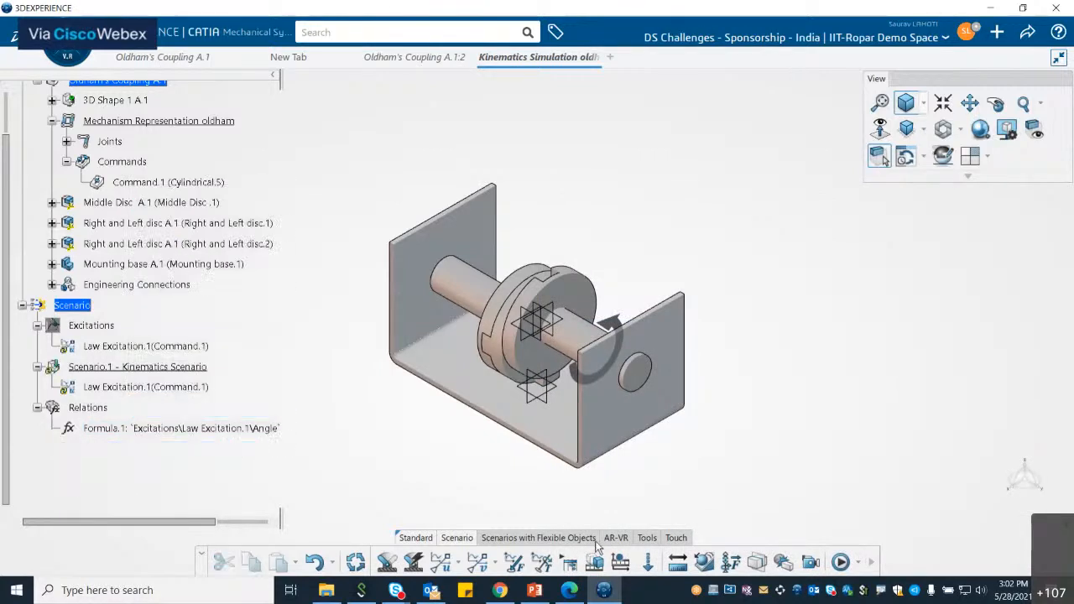
Step: Create a design table from current parameter values, inserting the Law Excitation.1 Angle and Time parameters
{"action": "left_click", "coordinate": [647, 538]}
{"action": "left_click", "coordinate": [742, 564]}
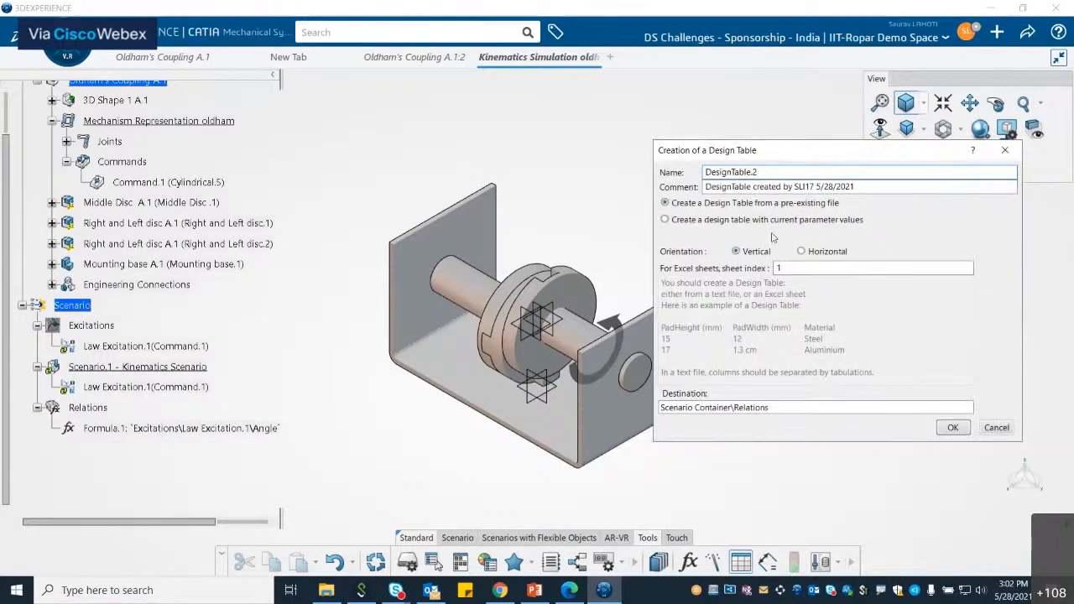
{"action": "left_click", "coordinate": [665, 219]}
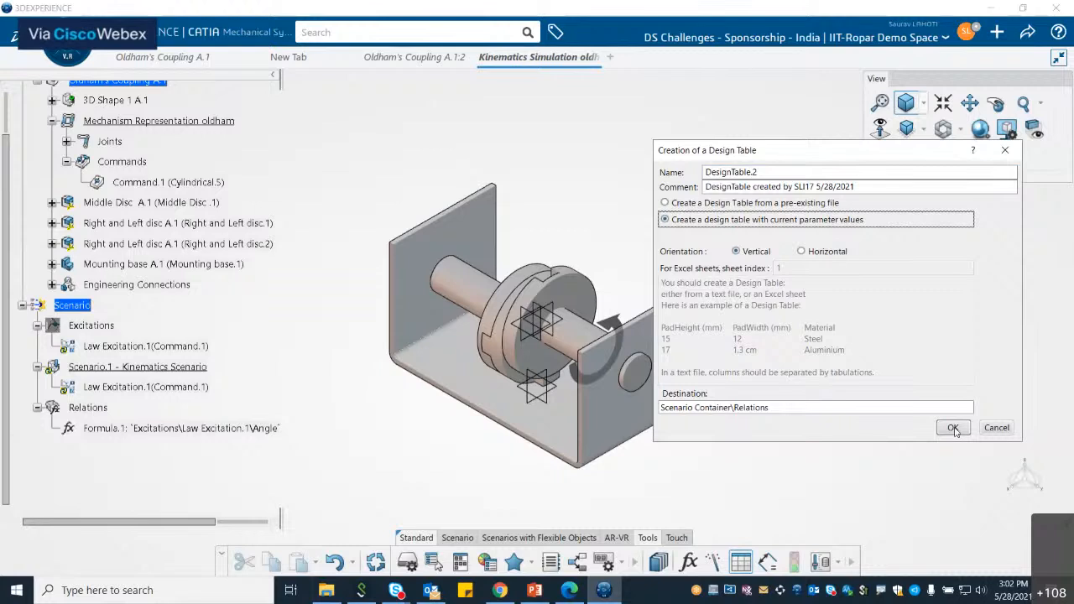
{"action": "left_click", "coordinate": [953, 428]}
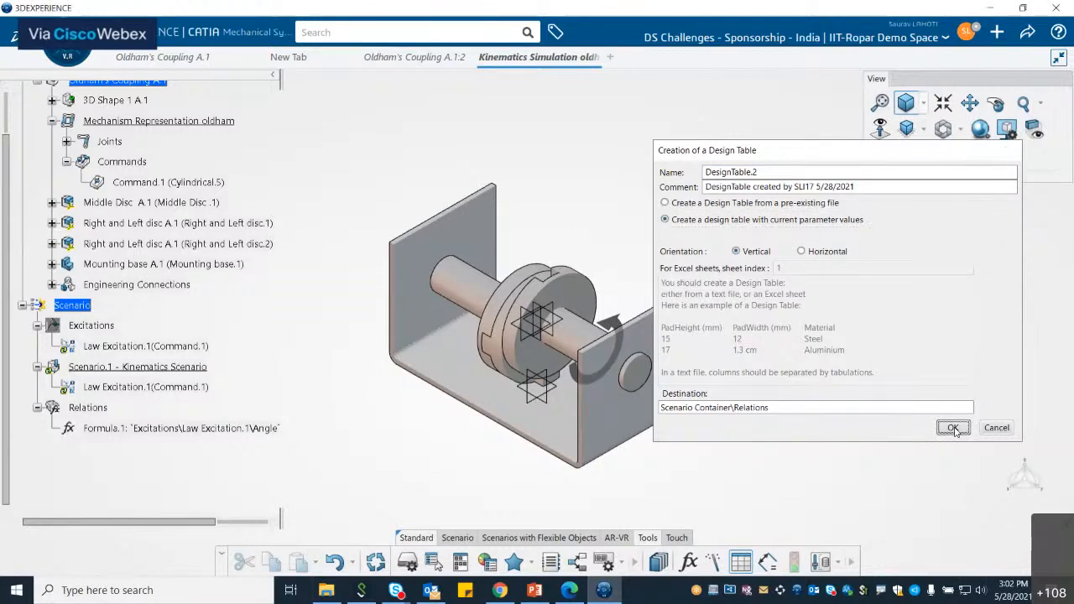
{"action": "left_click", "coordinate": [801, 355]}
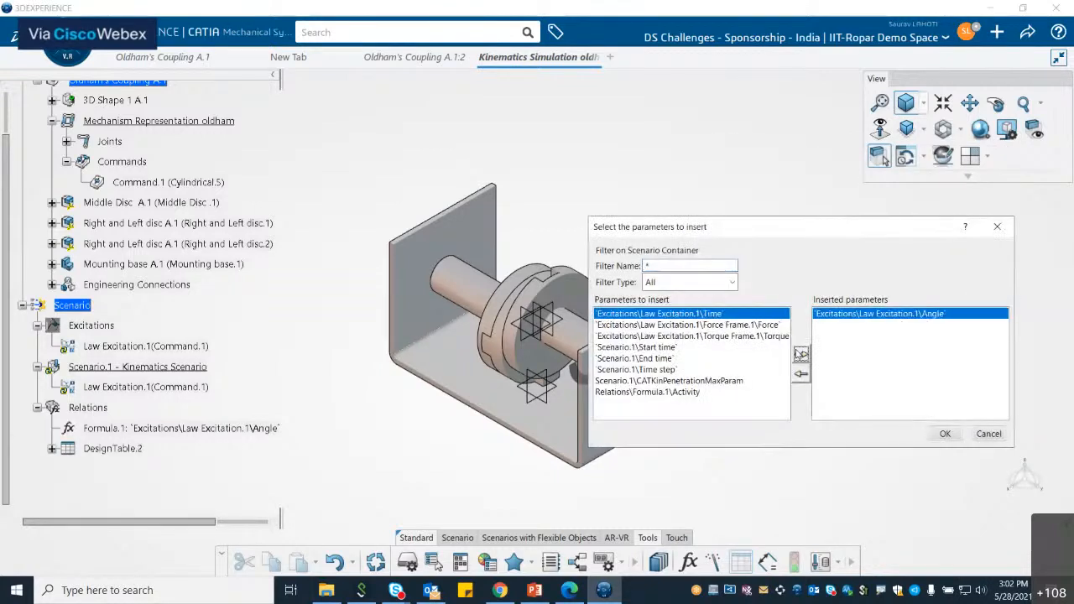
{"action": "left_click", "coordinate": [804, 354]}
{"action": "left_click", "coordinate": [945, 434]}
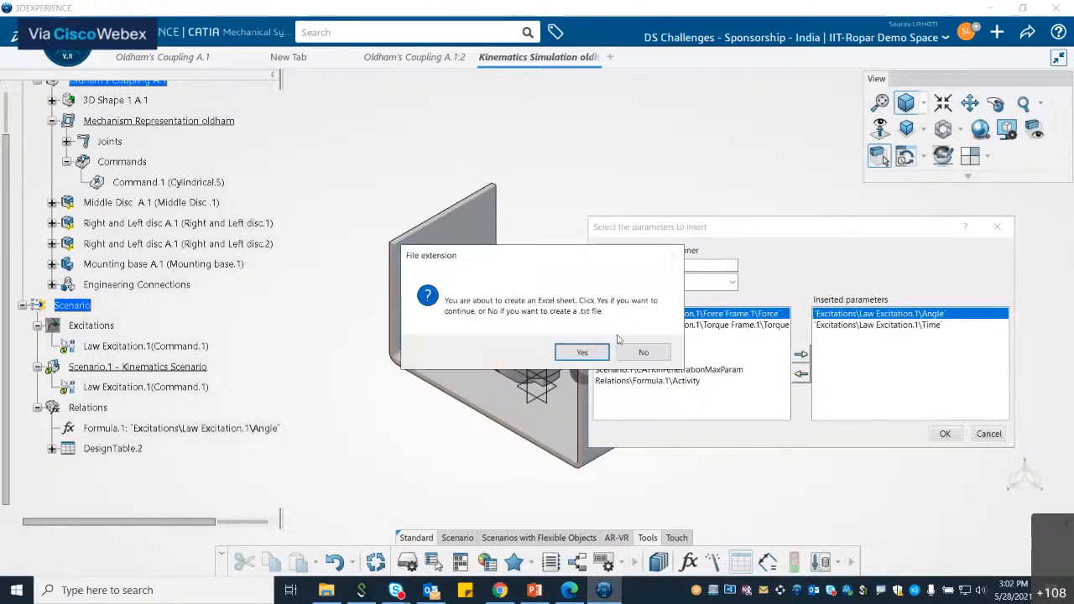
Step: Create the design table as an Excel sheet and deactivate the conflicting relations
{"action": "left_click", "coordinate": [582, 353]}
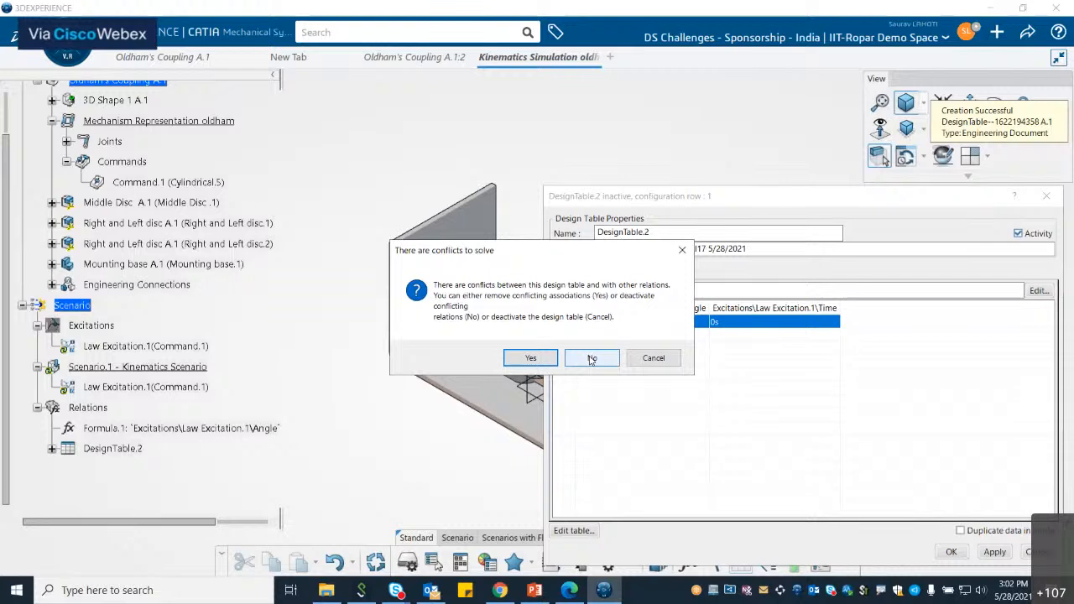
{"action": "left_click", "coordinate": [591, 359]}
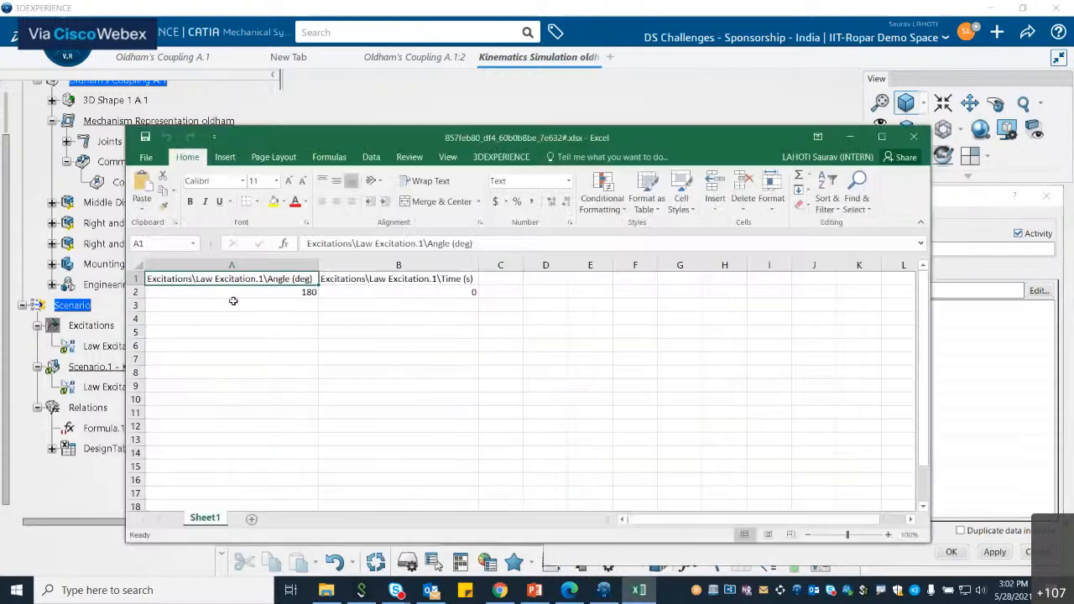
Step: Fill the Angle column with values from 0 to 360 deg in steps of 30 across rows 2 to 14
{"action": "left_click", "coordinate": [274, 306]}
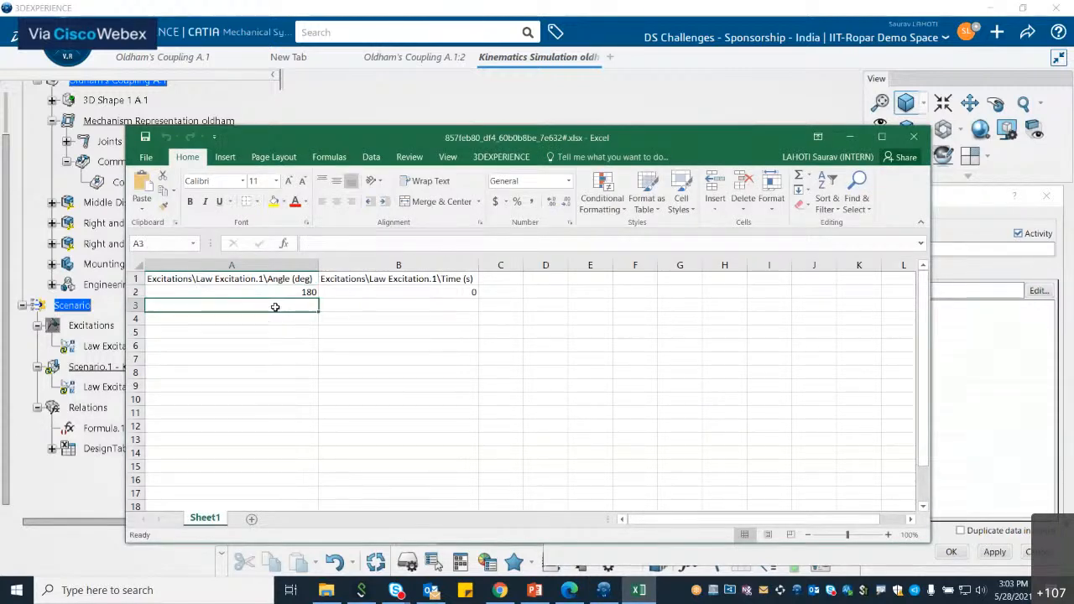
{"action": "double_click", "coordinate": [275, 307]}
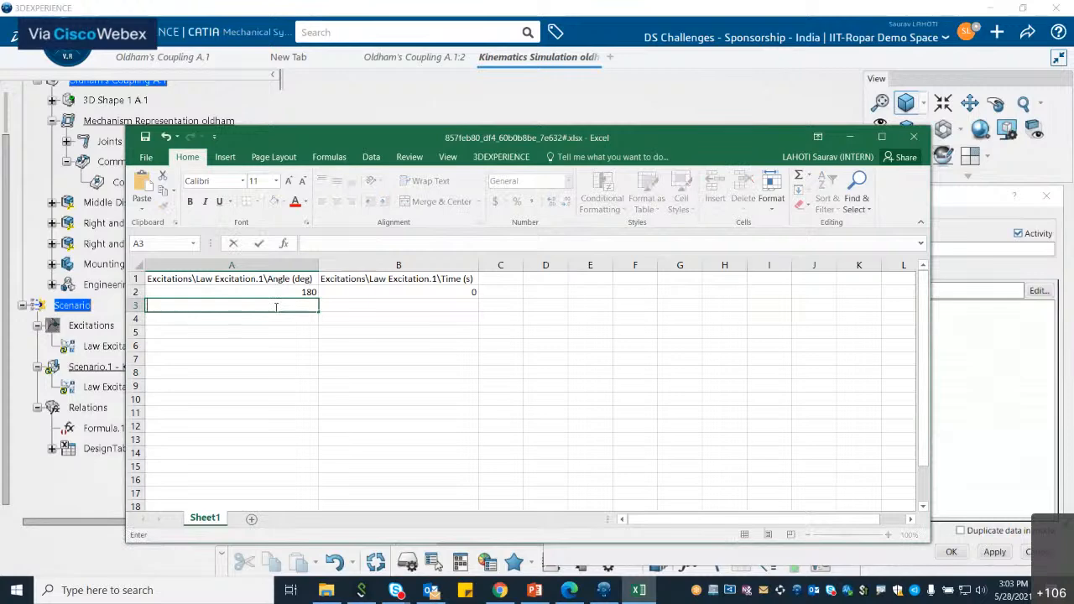
{"action": "left_click", "coordinate": [297, 317]}
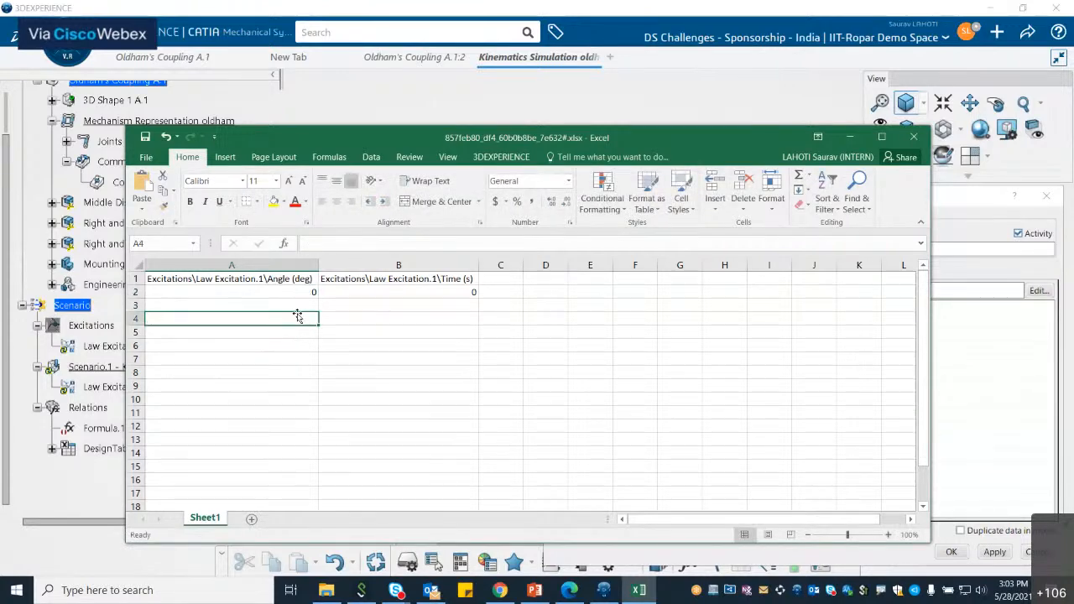
{"action": "key", "text": "Up"}
{"action": "type", "text": "30"}
{"action": "key", "text": "Return"}
{"action": "type", "text": "6"}
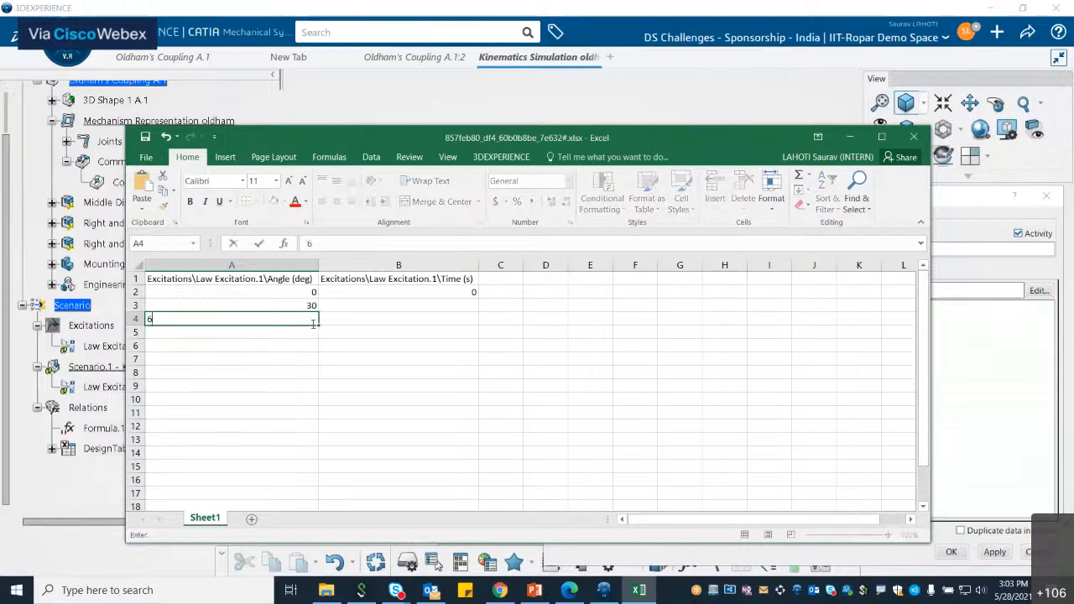
{"action": "type", "text": "0"}
{"action": "left_click_drag", "start_coordinate": [304, 293], "coordinate": [317, 457]}
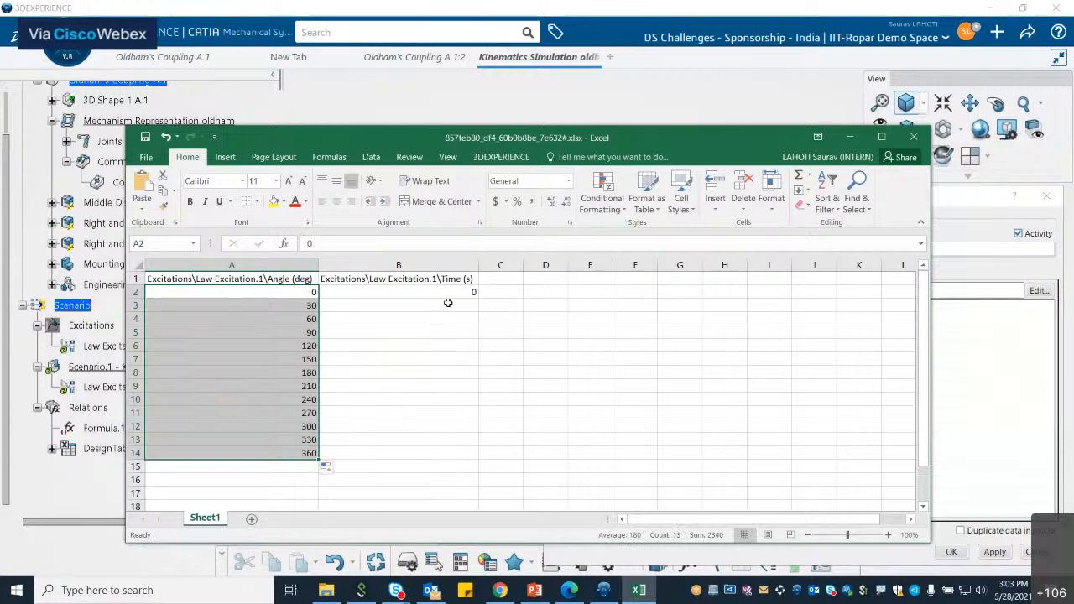
Step: Fill the Time column with values from 0 to 6 s in steps of 0.5 down to row 14
{"action": "left_click", "coordinate": [448, 304]}
{"action": "type", "text": "0.5"}
{"action": "key", "text": "Return"}
{"action": "type", "text": "1"}
{"action": "left_click_drag", "start_coordinate": [464, 294], "coordinate": [474, 329]}
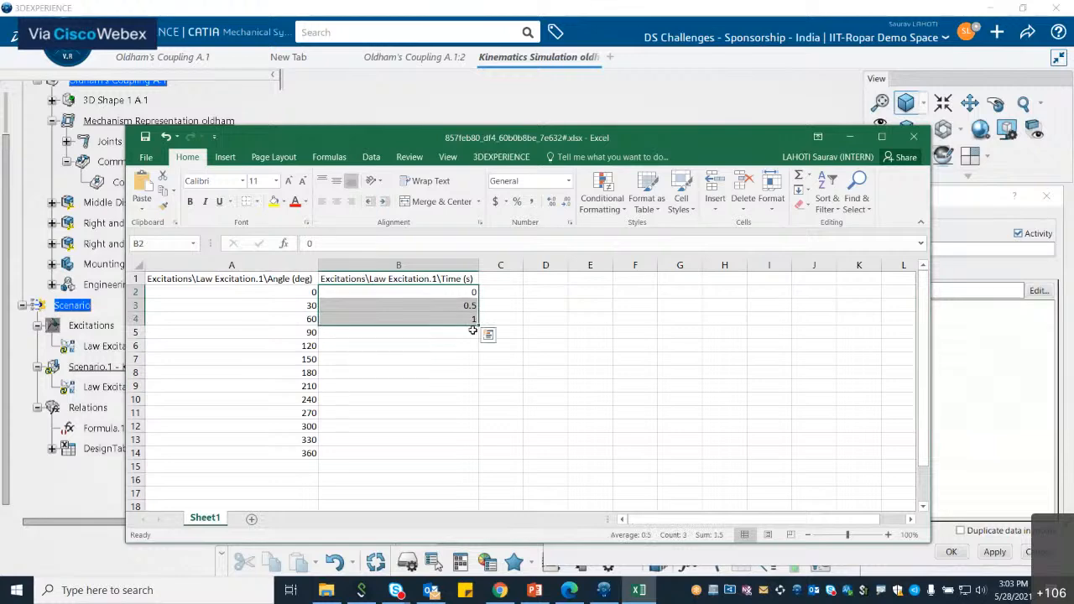
{"action": "left_click_drag", "start_coordinate": [476, 330], "coordinate": [474, 458]}
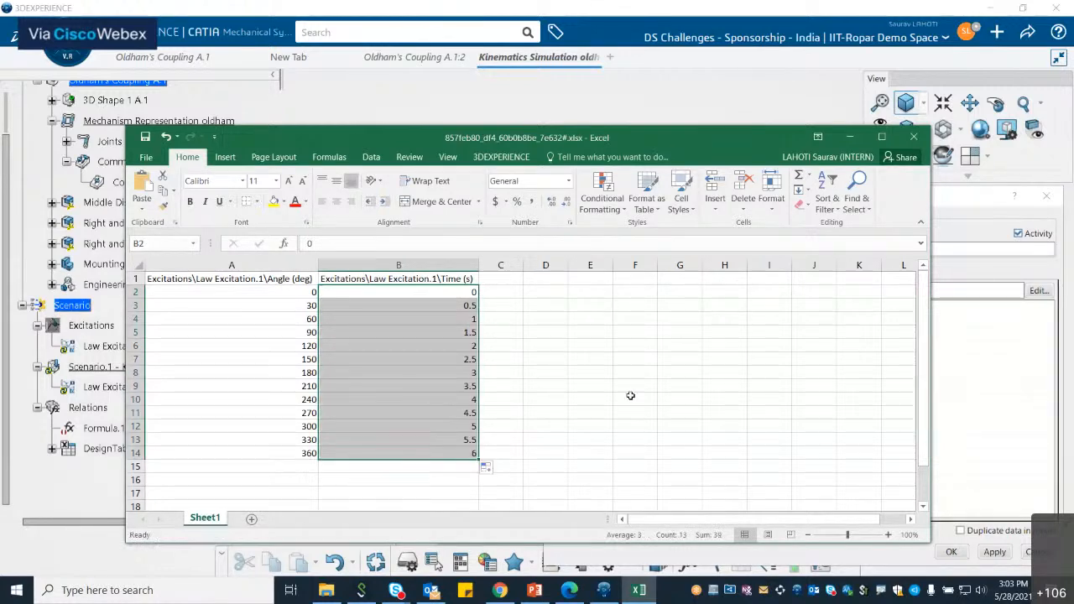
Step: Close the Excel sheet, dismiss the synchronization report and accept DesignTable.2
{"action": "left_click", "coordinate": [914, 136]}
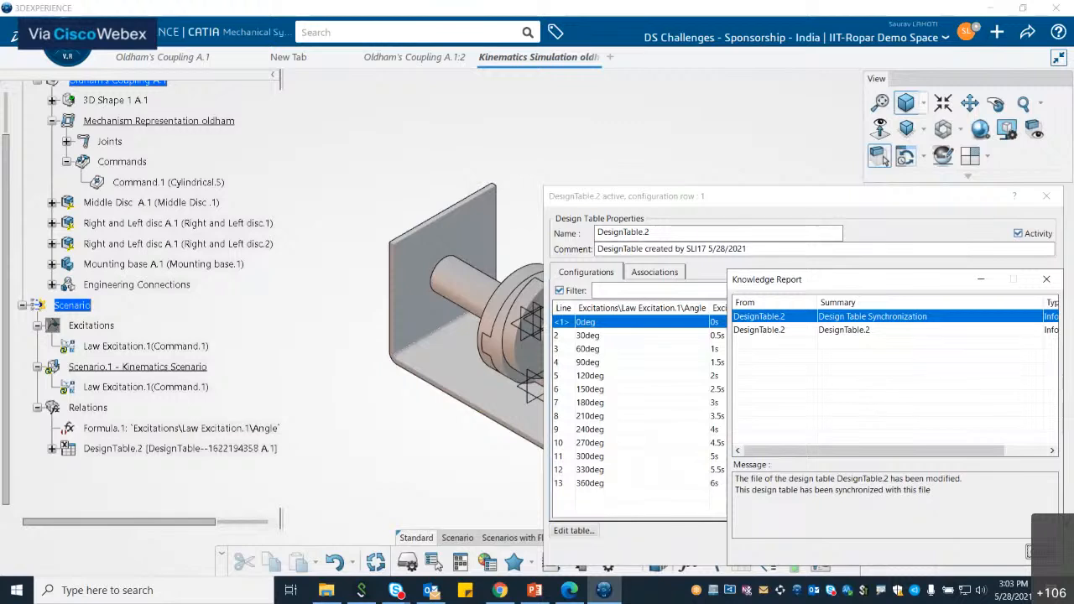
{"action": "left_click", "coordinate": [1030, 552]}
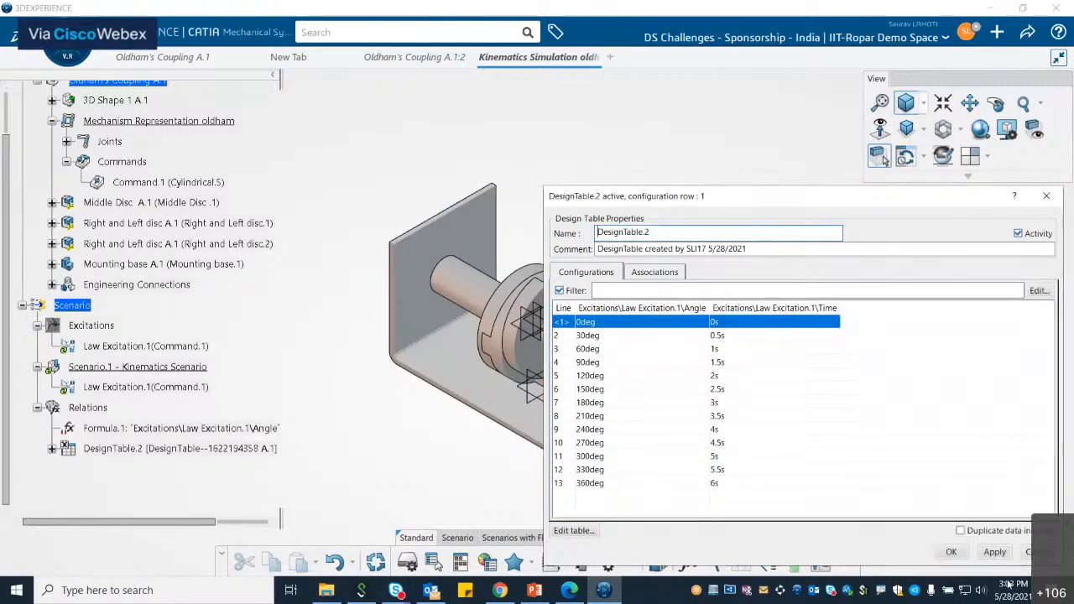
{"action": "left_click", "coordinate": [952, 553]}
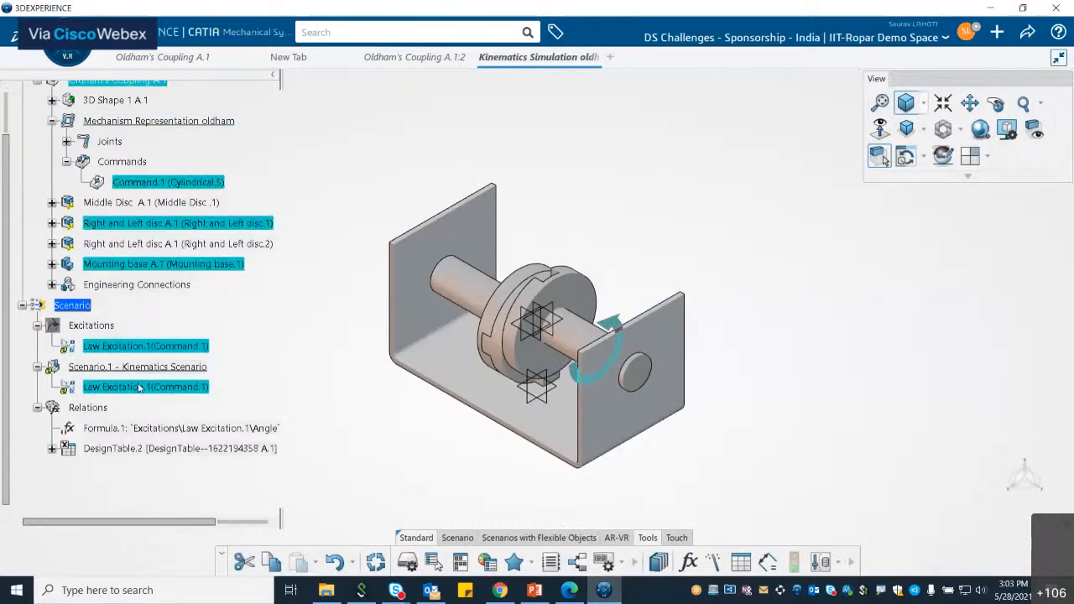
Step: Delete Scenario.1, the existing kinematics scenario, from the Scenario tree
{"action": "right_click", "coordinate": [140, 384]}
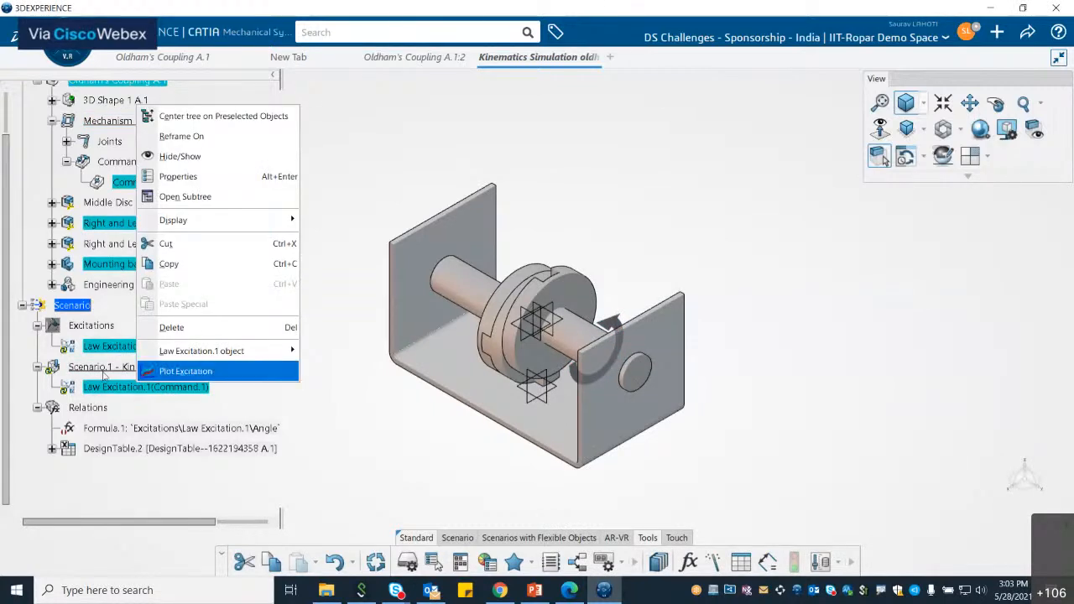
{"action": "right_click", "coordinate": [104, 370]}
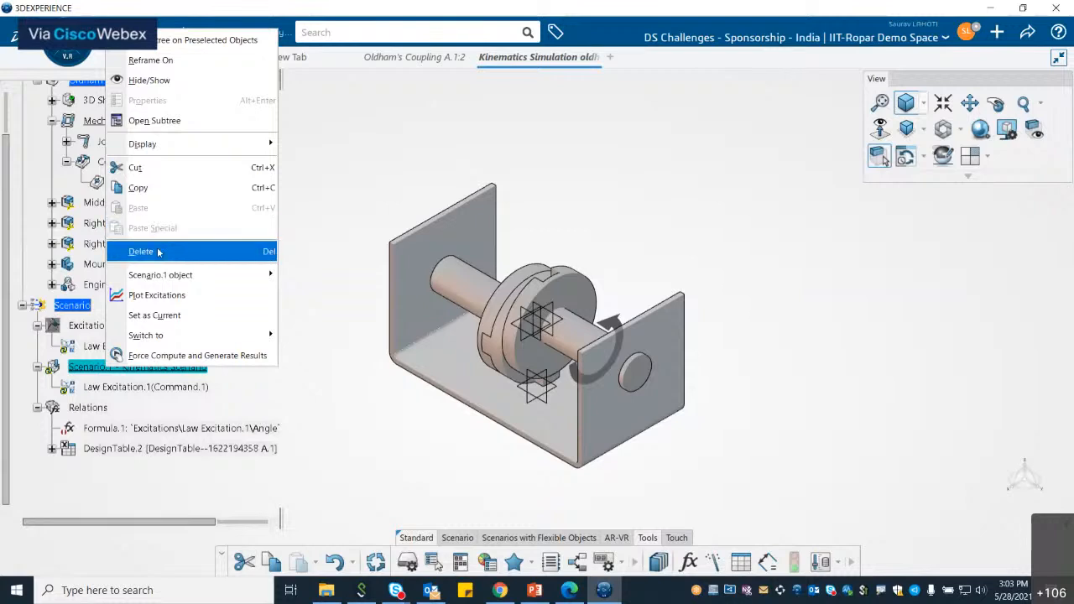
{"action": "left_click", "coordinate": [158, 252]}
Step: Create a new kinematics scenario, Scenario.2, referencing Law Excitation.1
{"action": "left_click", "coordinate": [458, 538]}
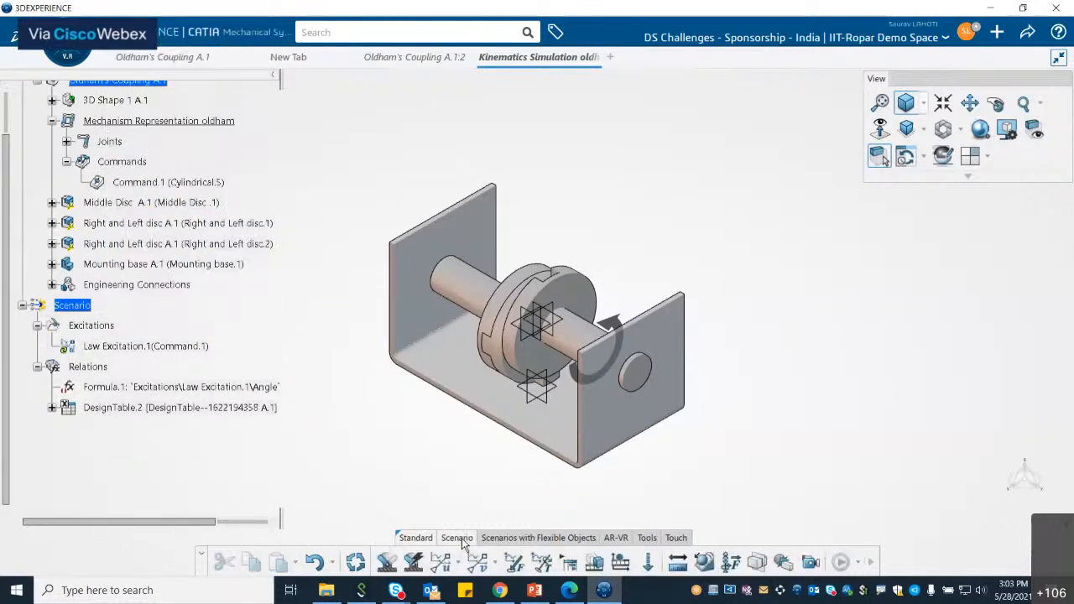
{"action": "left_click", "coordinate": [390, 561]}
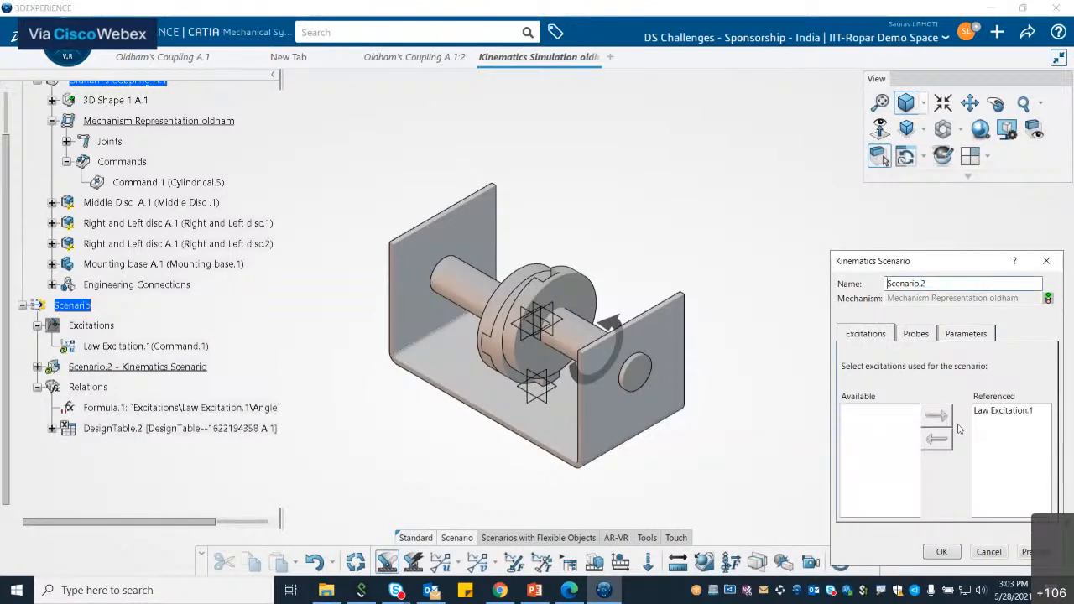
{"action": "left_click", "coordinate": [942, 551]}
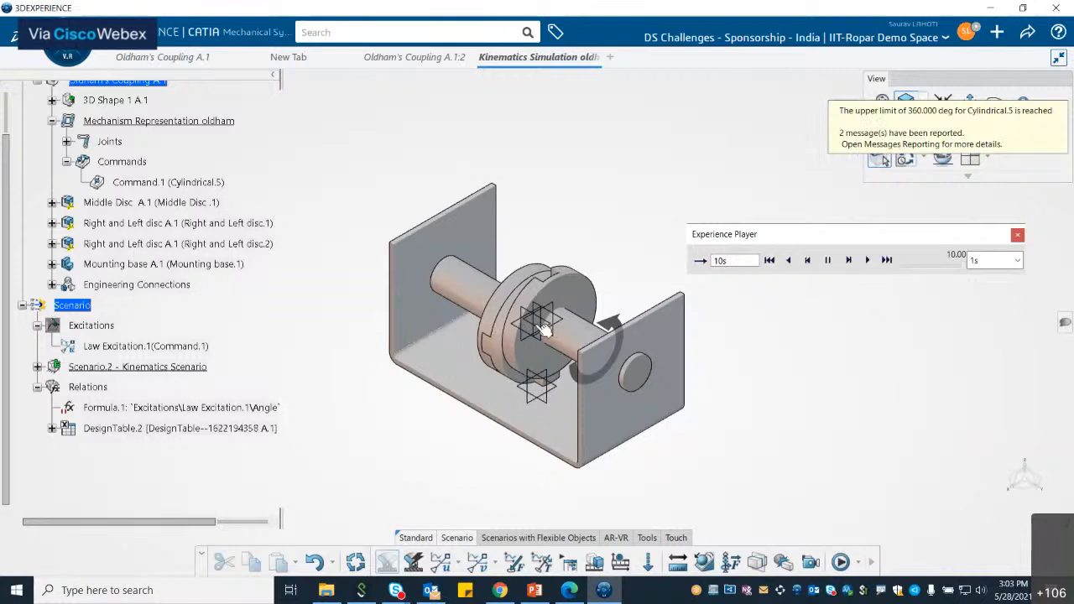
Step: Play the kinematics simulation, setting the playback speed to x 0.1 and replaying at the finer step
{"action": "left_click", "coordinate": [1015, 260]}
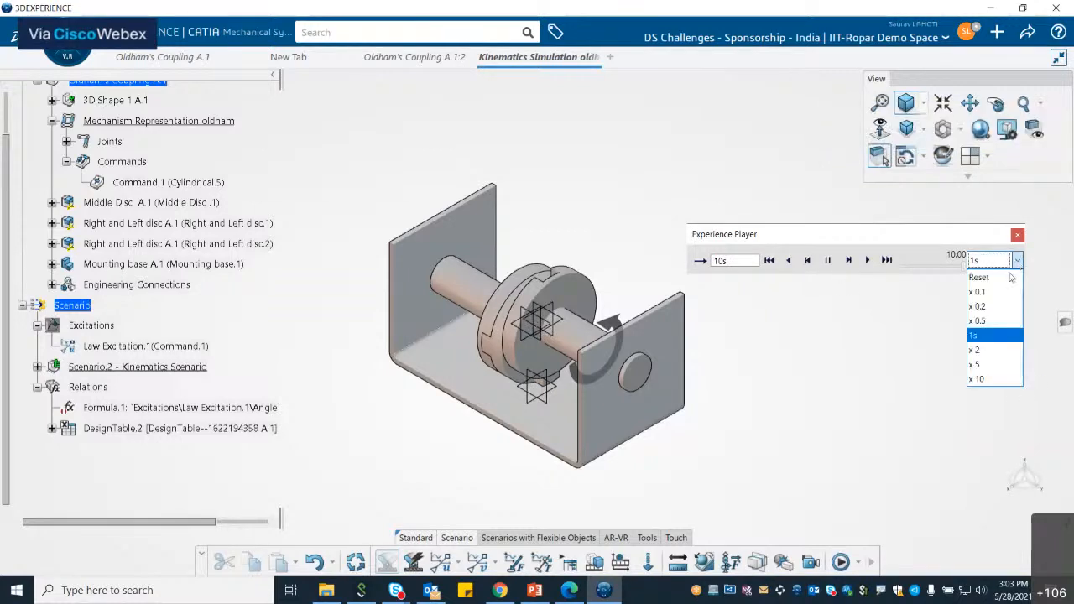
{"action": "left_click", "coordinate": [979, 291]}
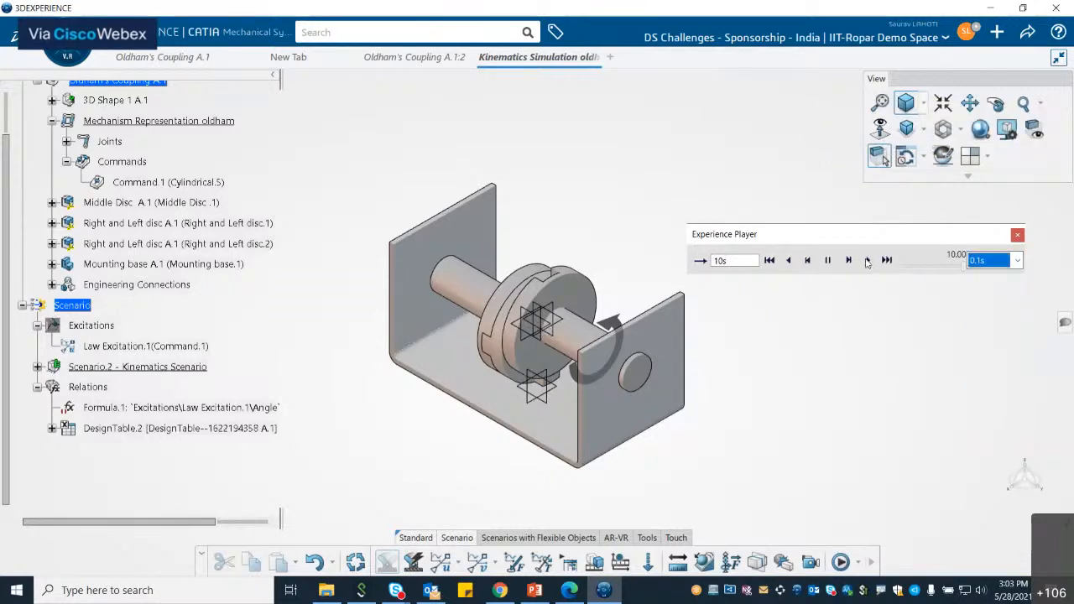
{"action": "left_click", "coordinate": [867, 261]}
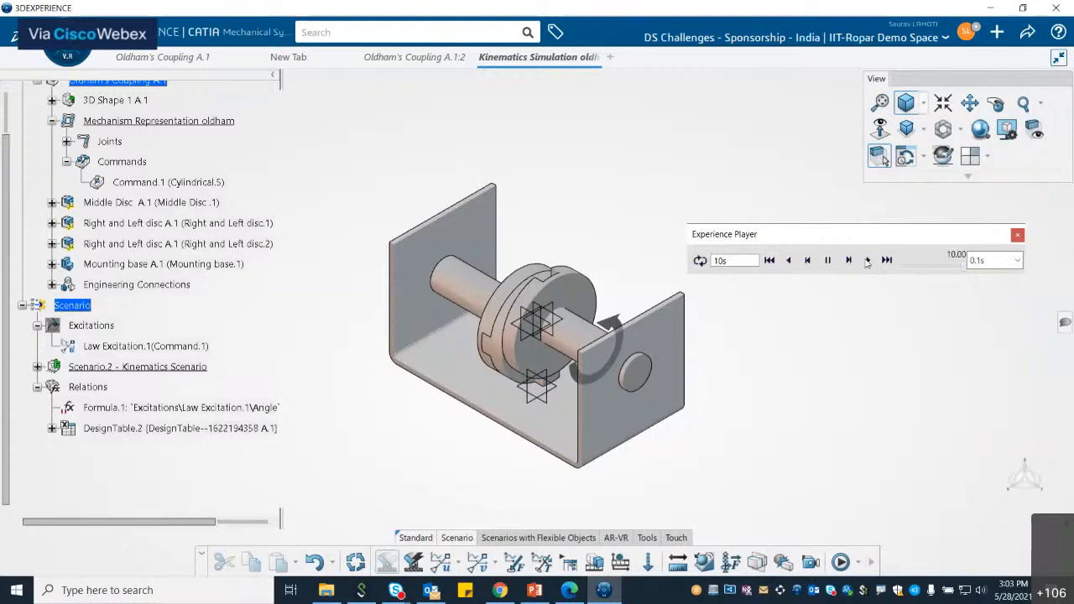
{"action": "left_click", "coordinate": [867, 261]}
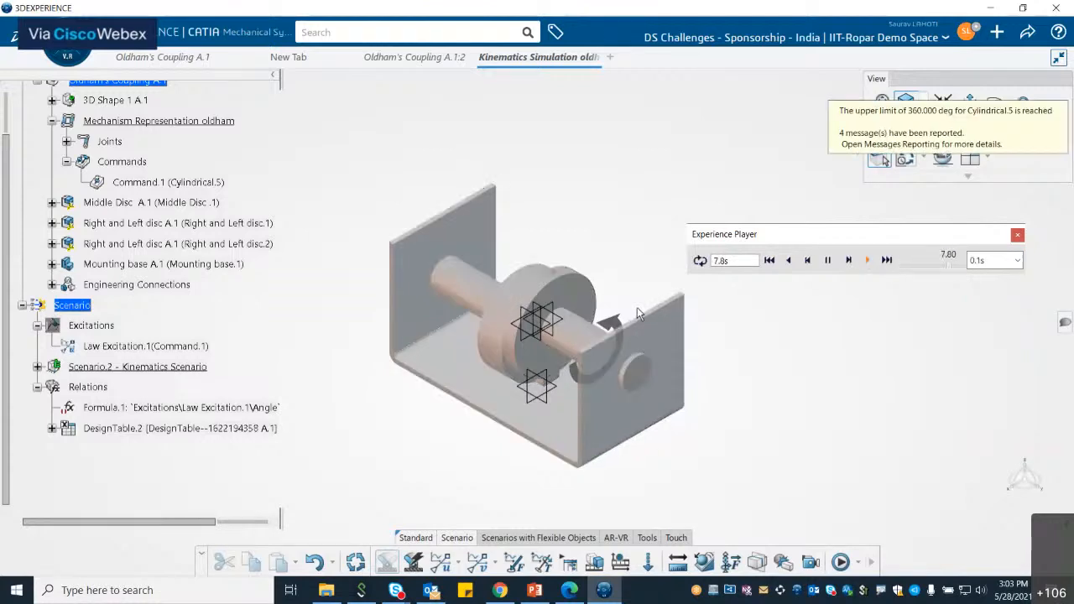
{"action": "left_click", "coordinate": [1018, 262]}
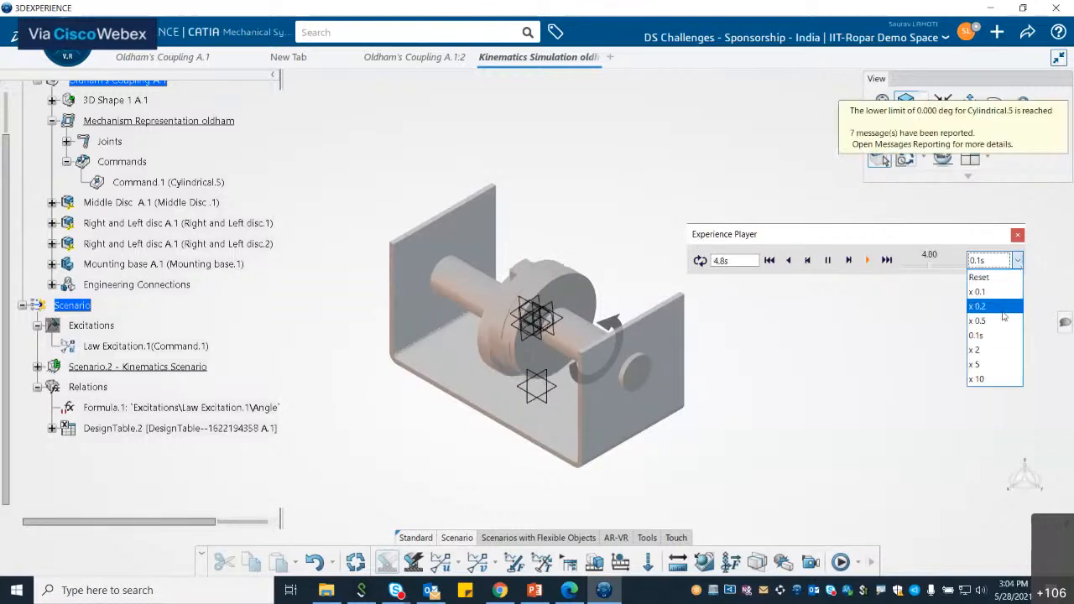
{"action": "left_click", "coordinate": [986, 291]}
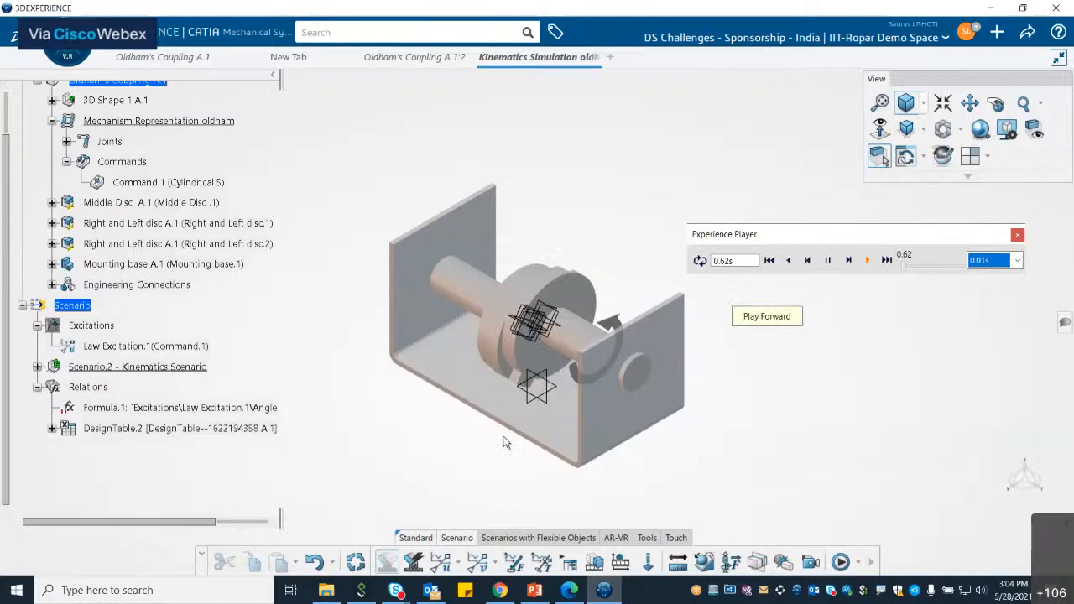
Step: Review the Oldham's Coupling assembly and mechanism tabs, then return to the kinematics simulation tab
{"action": "middle_click_drag", "start_coordinate": [503, 440], "coordinate": [692, 429]}
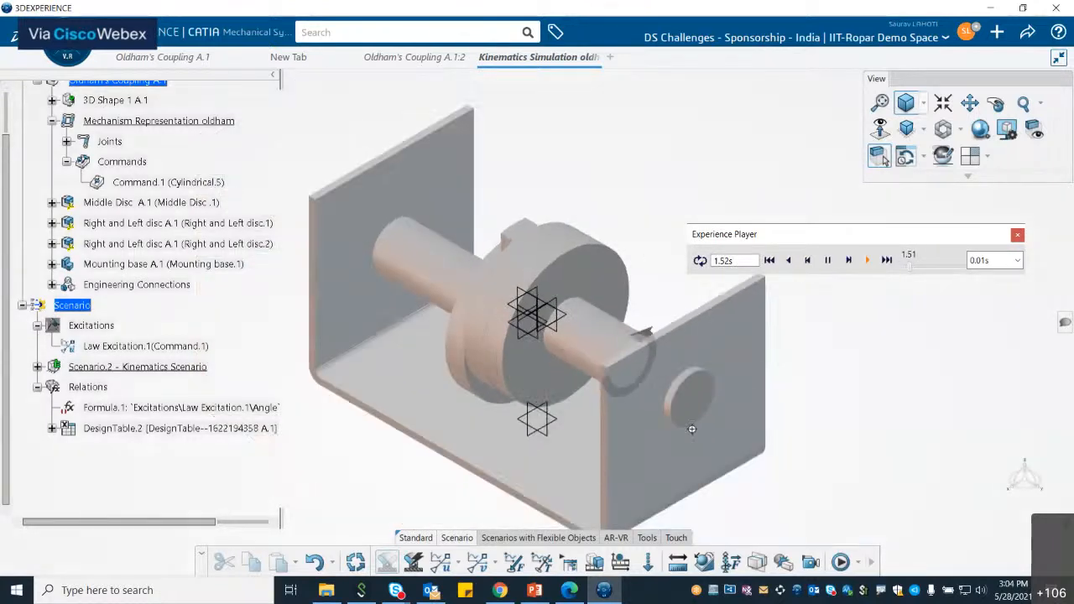
{"action": "left_click", "coordinate": [166, 61]}
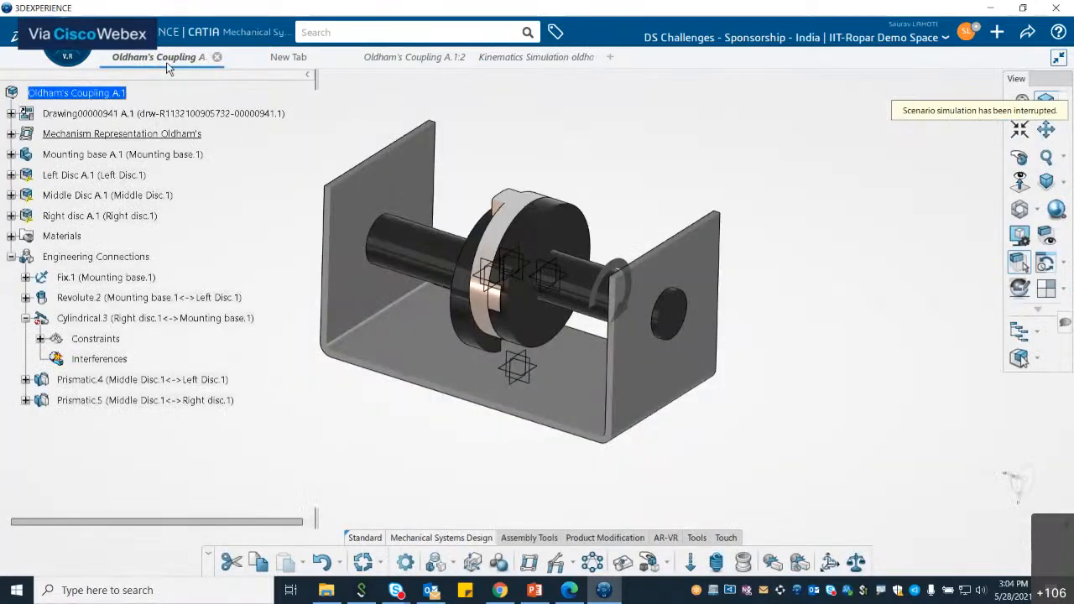
{"action": "middle_click_drag", "start_coordinate": [727, 275], "coordinate": [653, 274]}
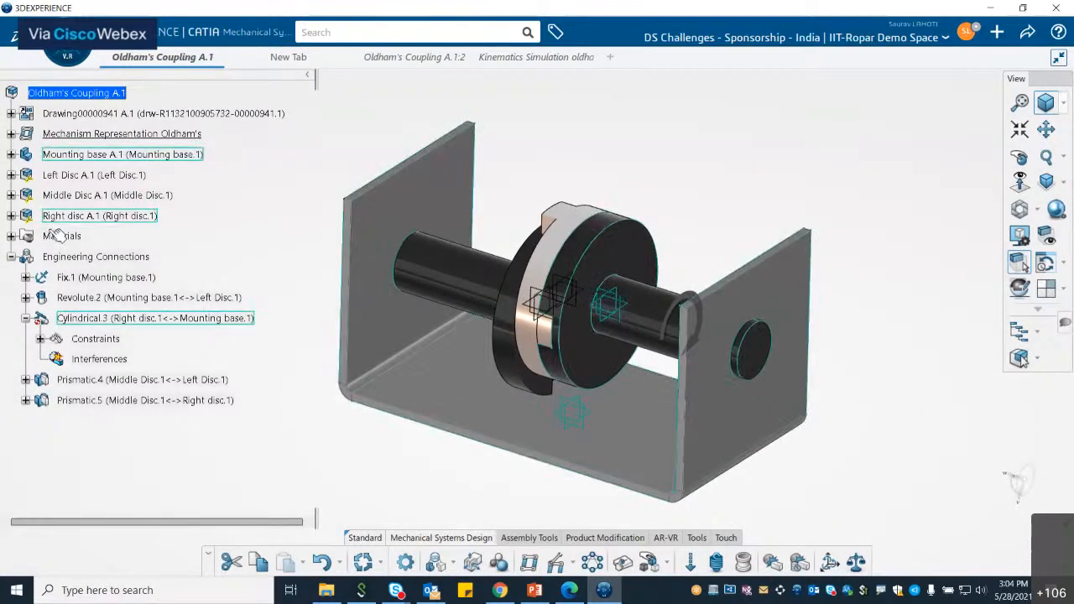
{"action": "left_click", "coordinate": [11, 257]}
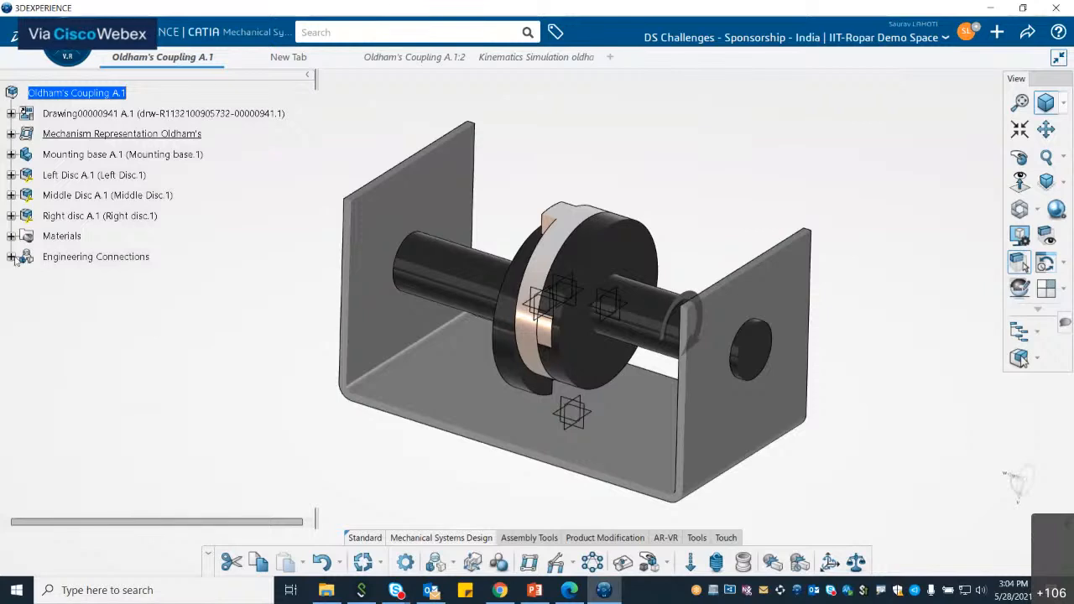
{"action": "left_click", "coordinate": [445, 57]}
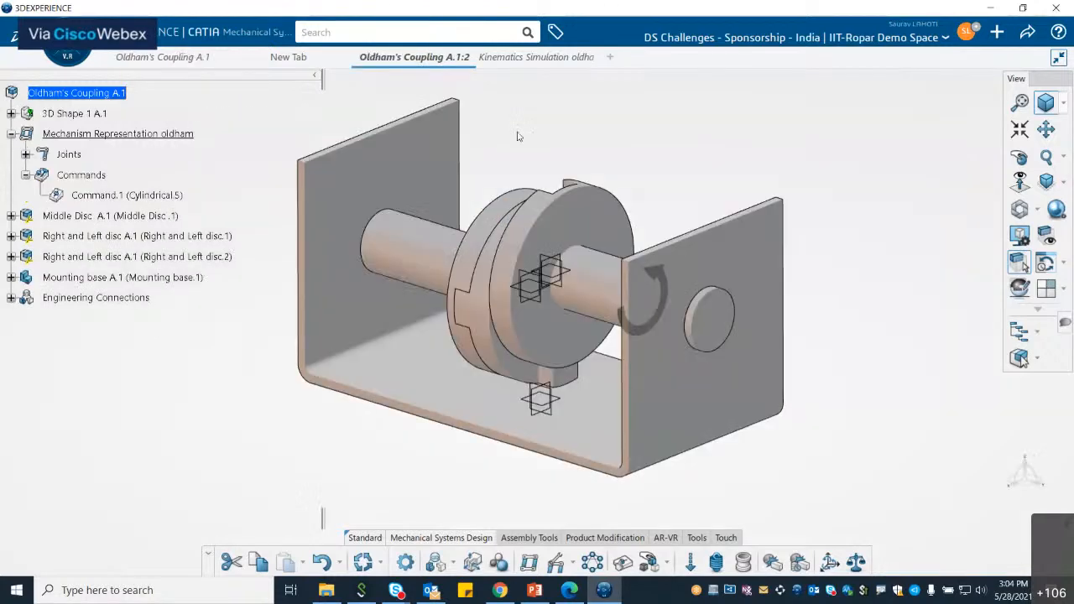
{"action": "left_click", "coordinate": [551, 62]}
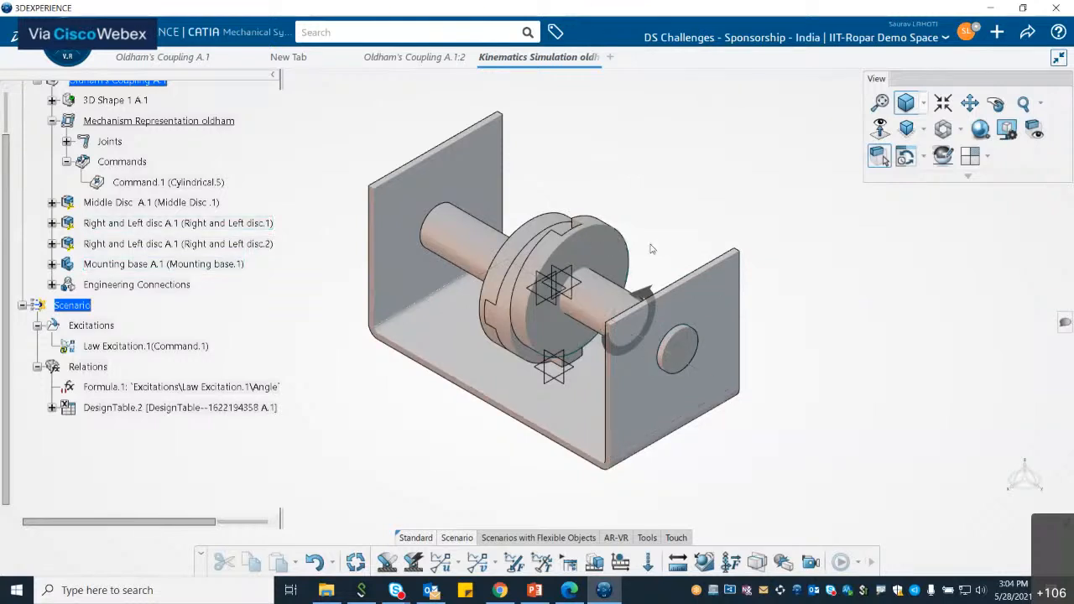
Step: Search My Content and scroll through the results for saved kinematics simulations and design tables
{"action": "left_click", "coordinate": [424, 32]}
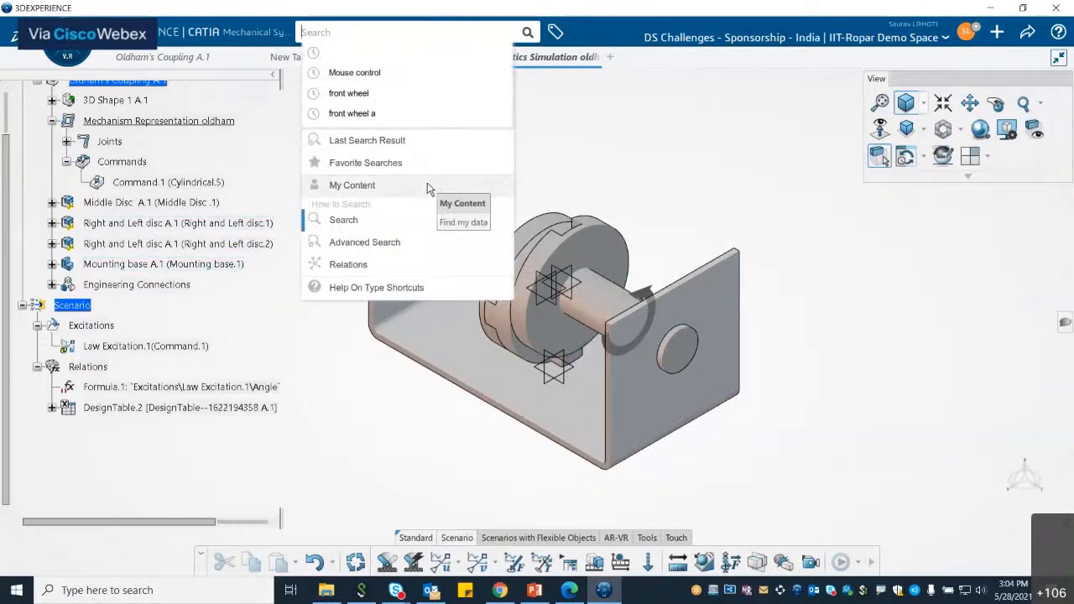
{"action": "left_click", "coordinate": [352, 186]}
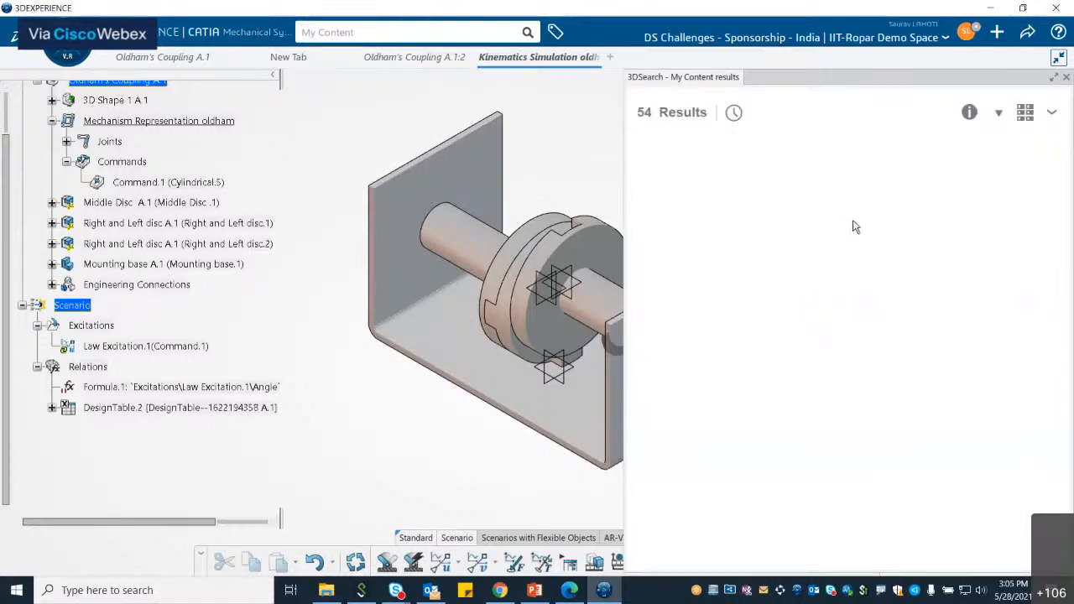
{"action": "scroll", "coordinate": [853, 334], "scroll_direction": "down", "scroll_amount": 8}
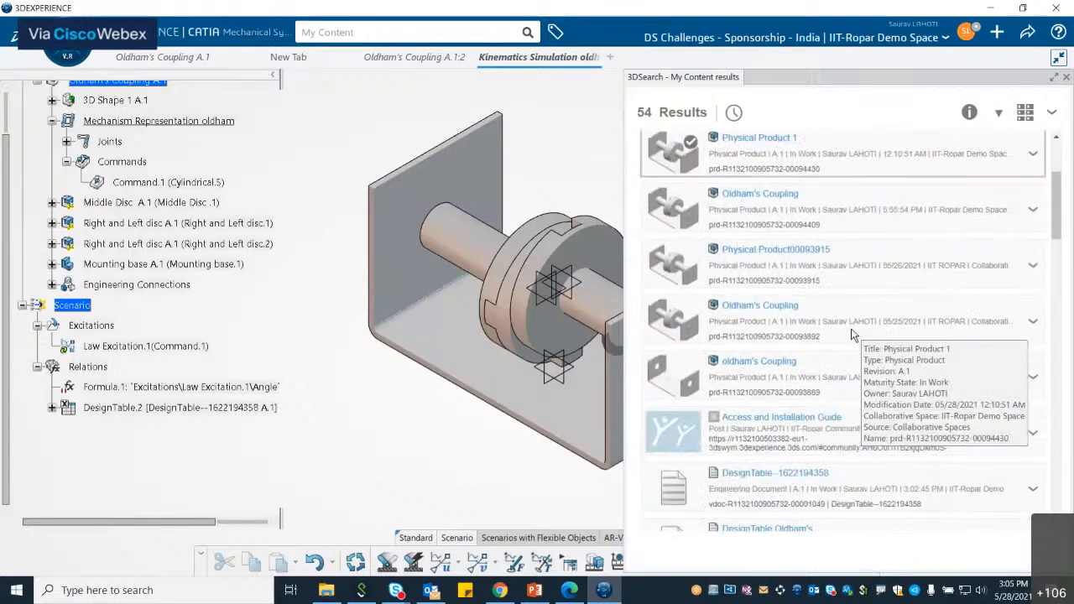
{"action": "scroll", "coordinate": [853, 334], "scroll_direction": "down", "scroll_amount": 10}
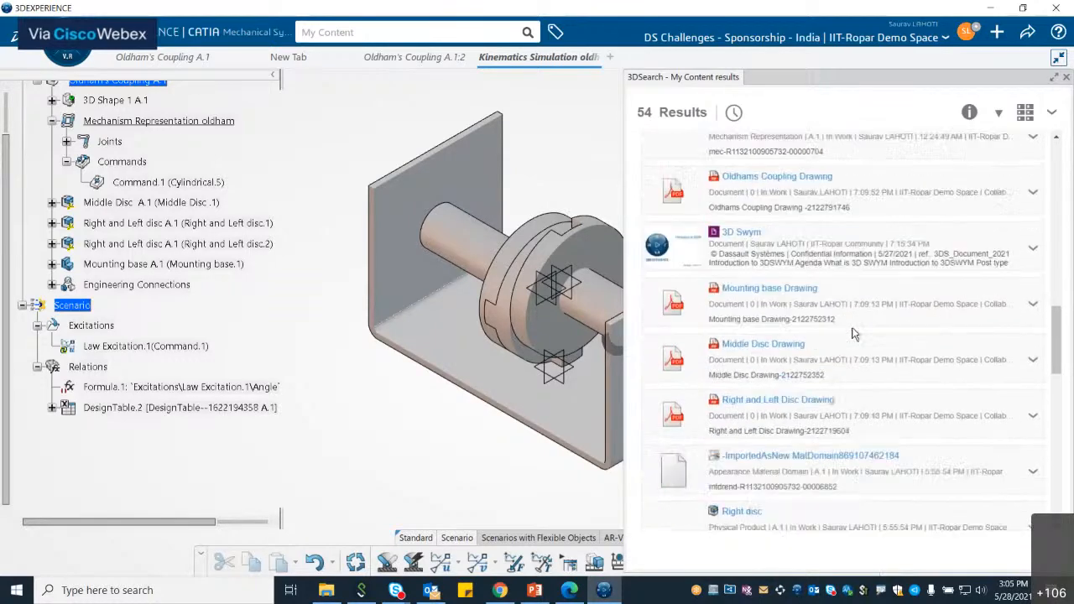
{"action": "scroll", "coordinate": [853, 334], "scroll_direction": "down", "scroll_amount": 8}
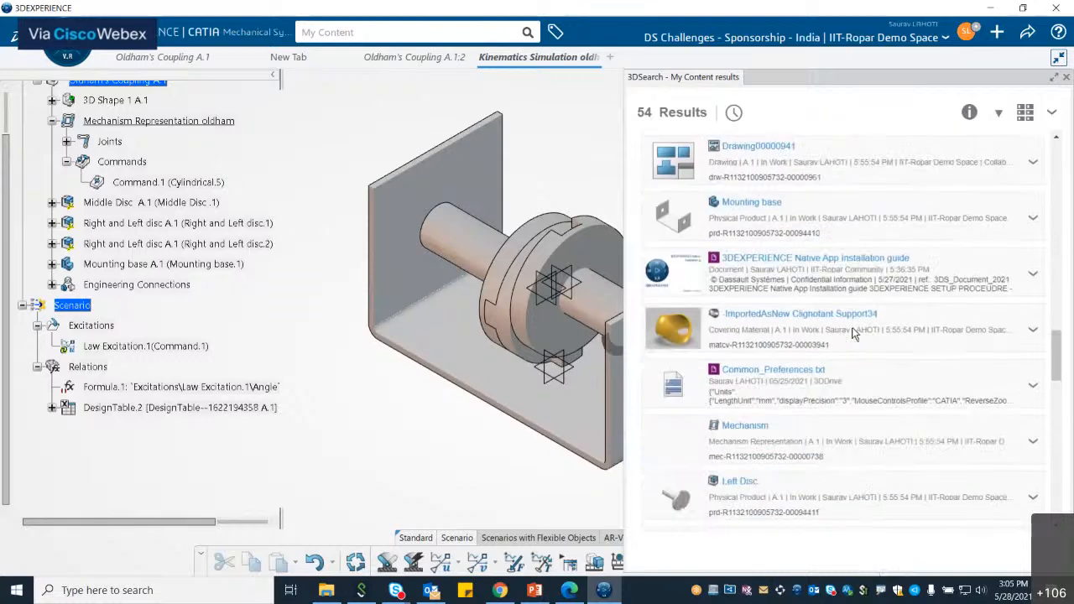
{"action": "scroll", "coordinate": [853, 334], "scroll_direction": "down", "scroll_amount": 3}
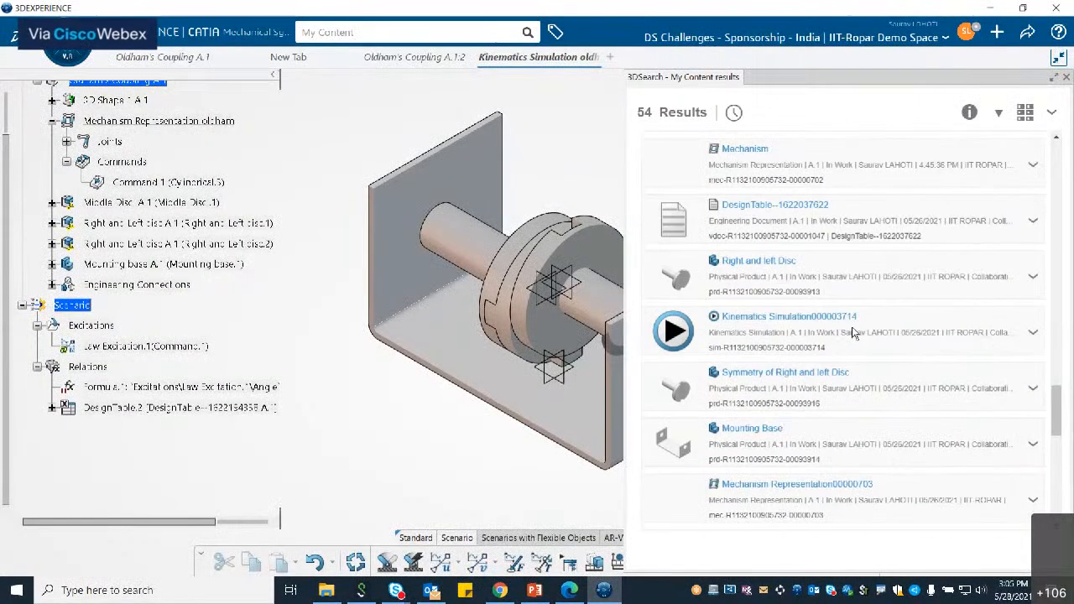
{"action": "mouse_move", "coordinate": [849, 320]}
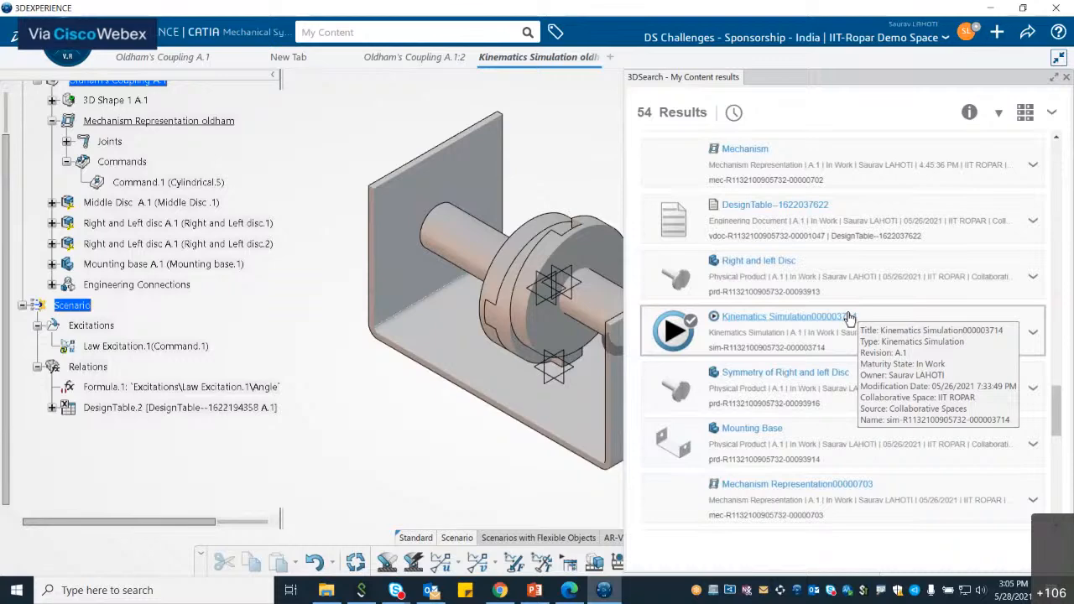
{"action": "scroll", "coordinate": [850, 317], "scroll_direction": "down", "scroll_amount": 5}
{"action": "scroll", "coordinate": [849, 317], "scroll_direction": "down", "scroll_amount": 1}
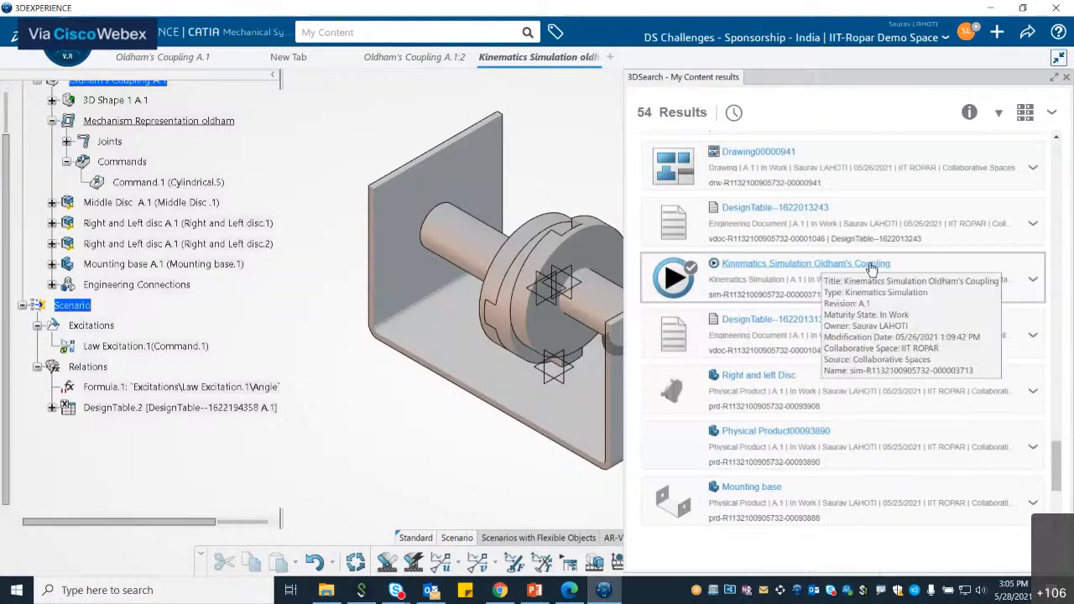
Step: Open the saved Kinematics Simulation Oldham's Coupling from the search results together with its model
{"action": "left_click", "coordinate": [1034, 286]}
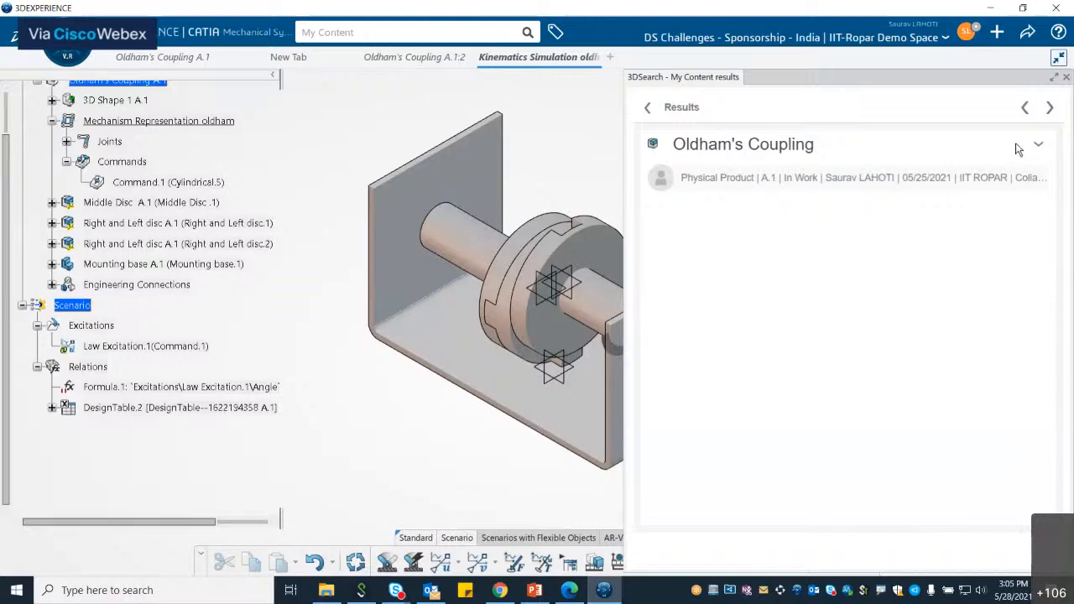
{"action": "left_click", "coordinate": [1045, 145]}
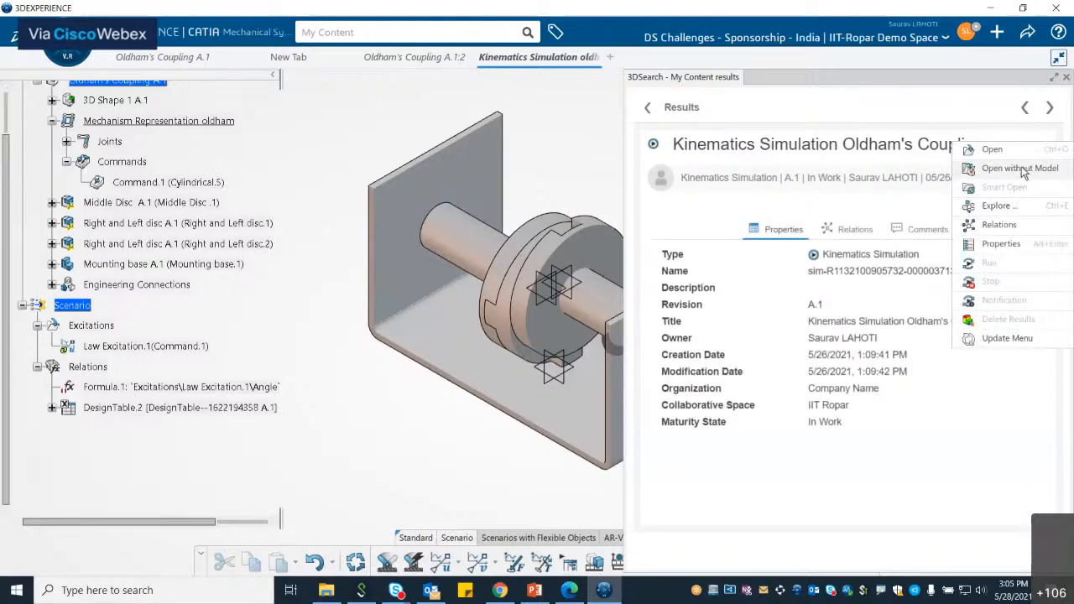
{"action": "left_click", "coordinate": [1021, 169]}
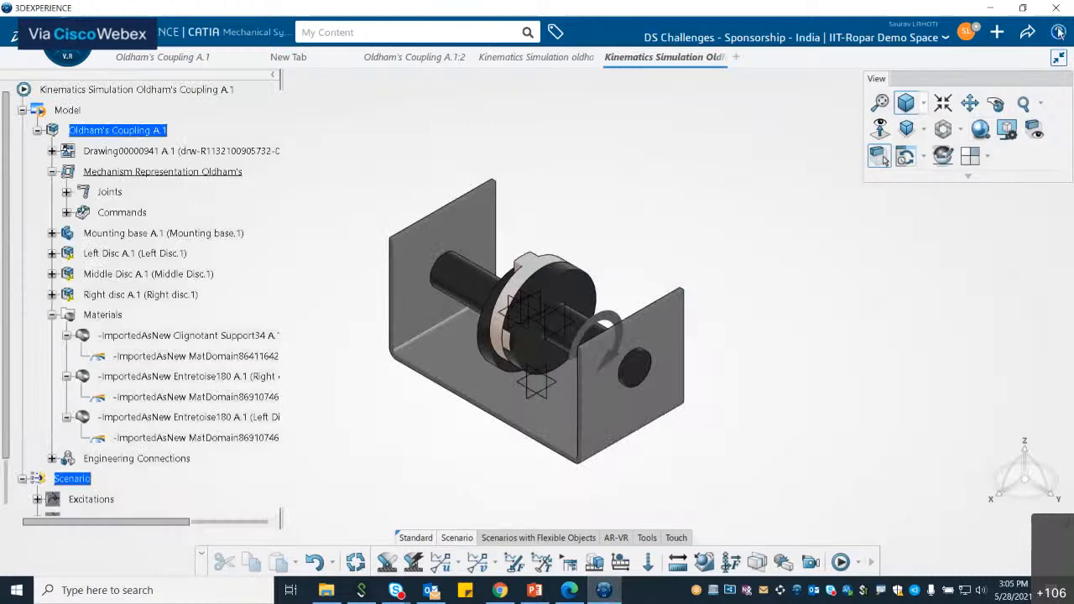
Step: Expand the simulation tree and open Scenario.3's kinematics scenario definition to inspect its referenced Law Excitation.1, then cancel
{"action": "left_click", "coordinate": [1059, 32]}
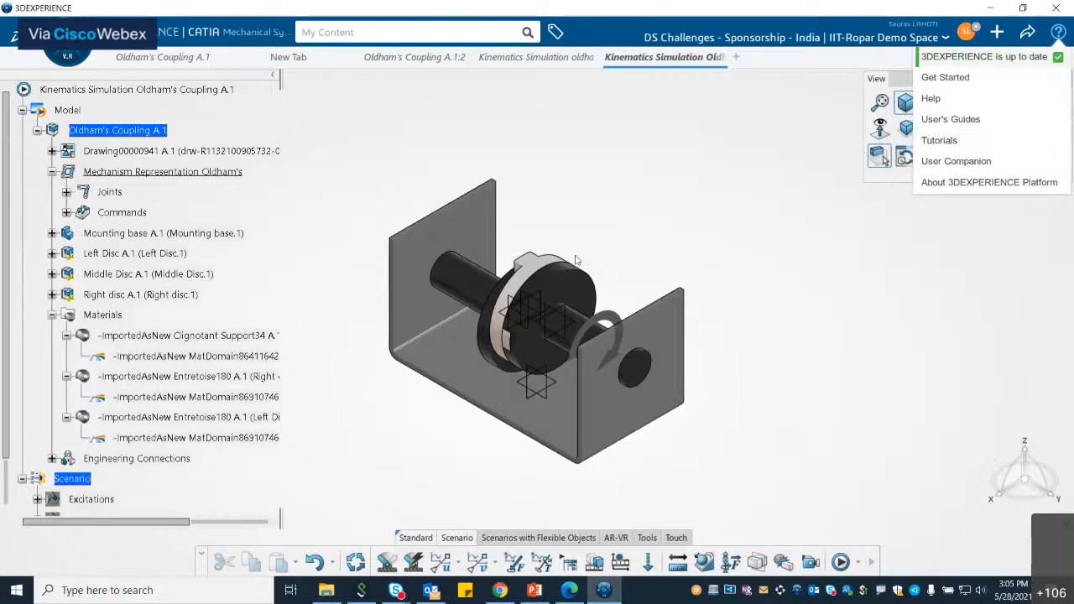
{"action": "middle_click_drag", "start_coordinate": [654, 235], "coordinate": [683, 210]}
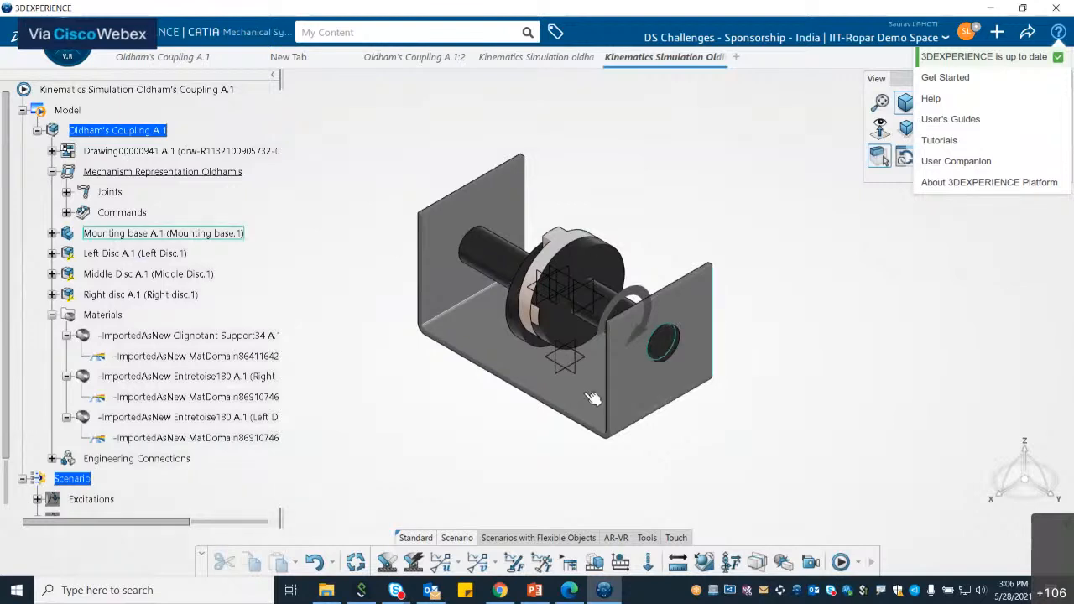
{"action": "left_click", "coordinate": [37, 130]}
{"action": "left_click", "coordinate": [26, 212]}
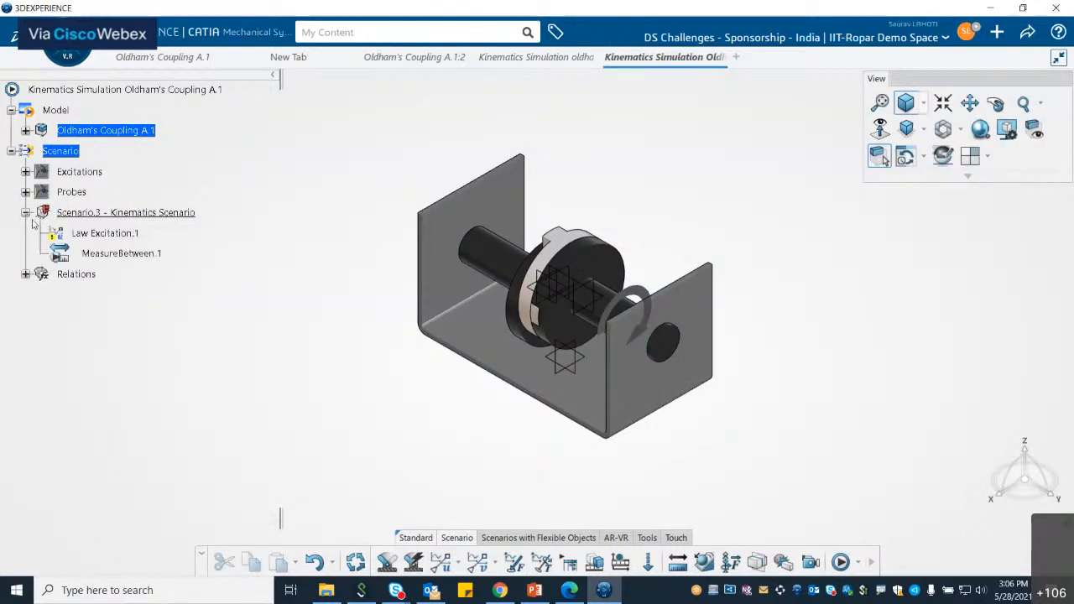
{"action": "right_click", "coordinate": [125, 216]}
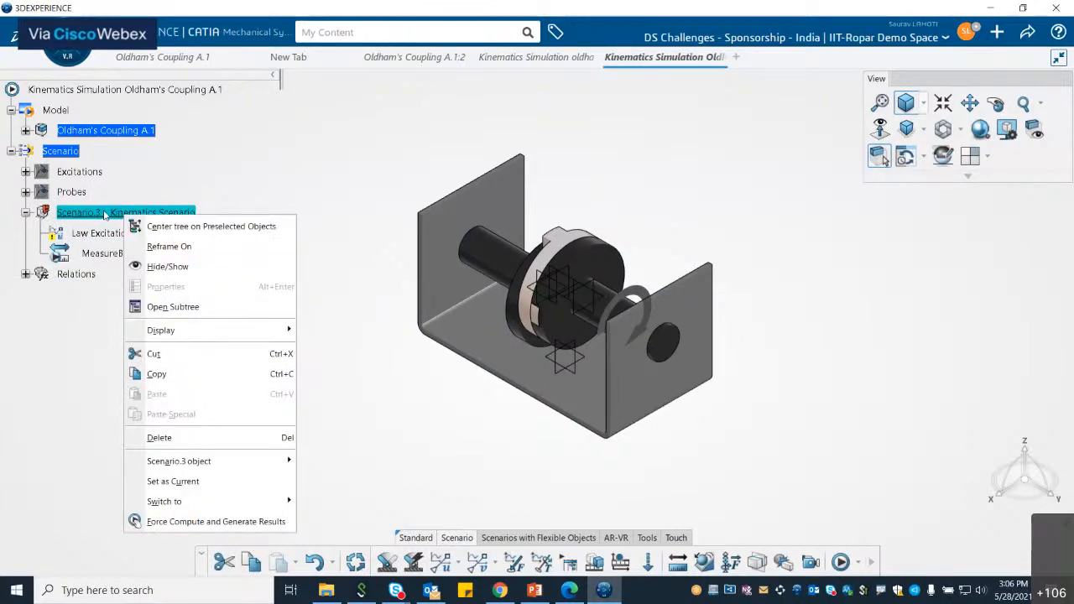
{"action": "double_click", "coordinate": [104, 216]}
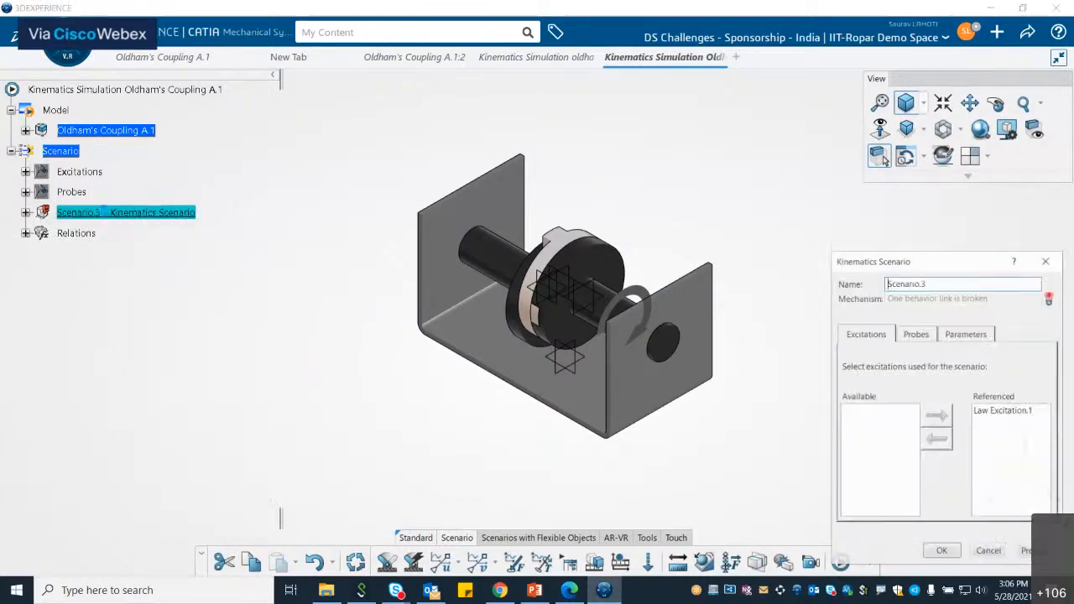
{"action": "left_click", "coordinate": [1004, 411]}
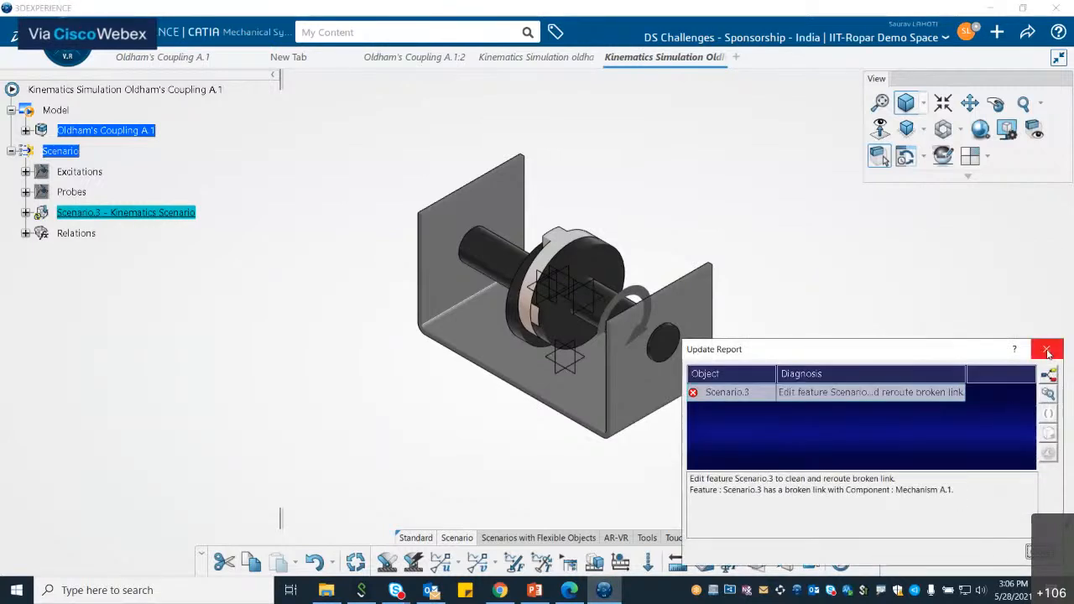
{"action": "left_click", "coordinate": [1048, 351]}
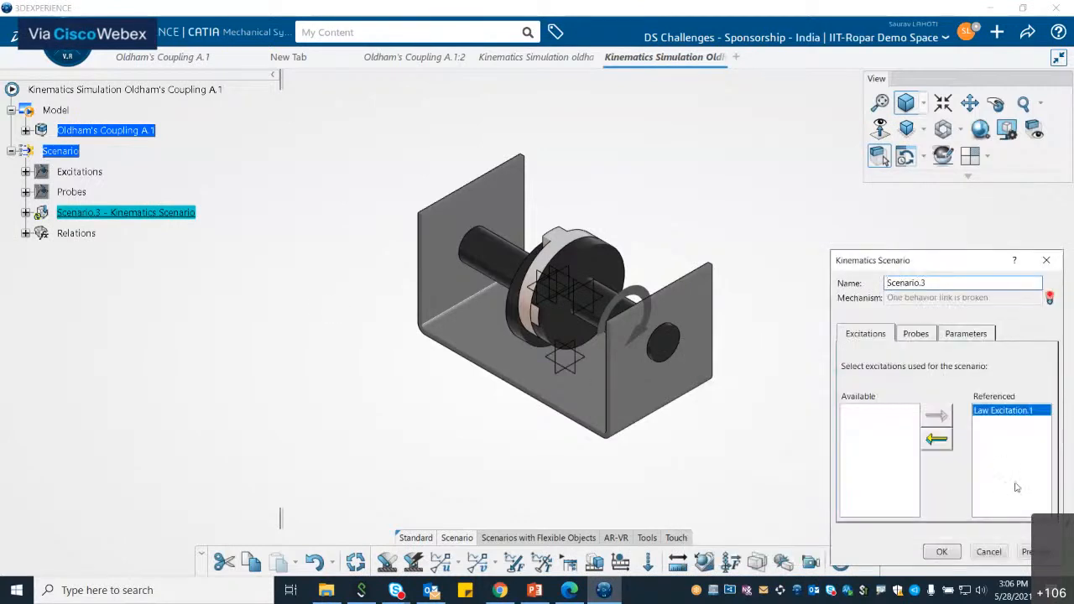
{"action": "left_click", "coordinate": [989, 551]}
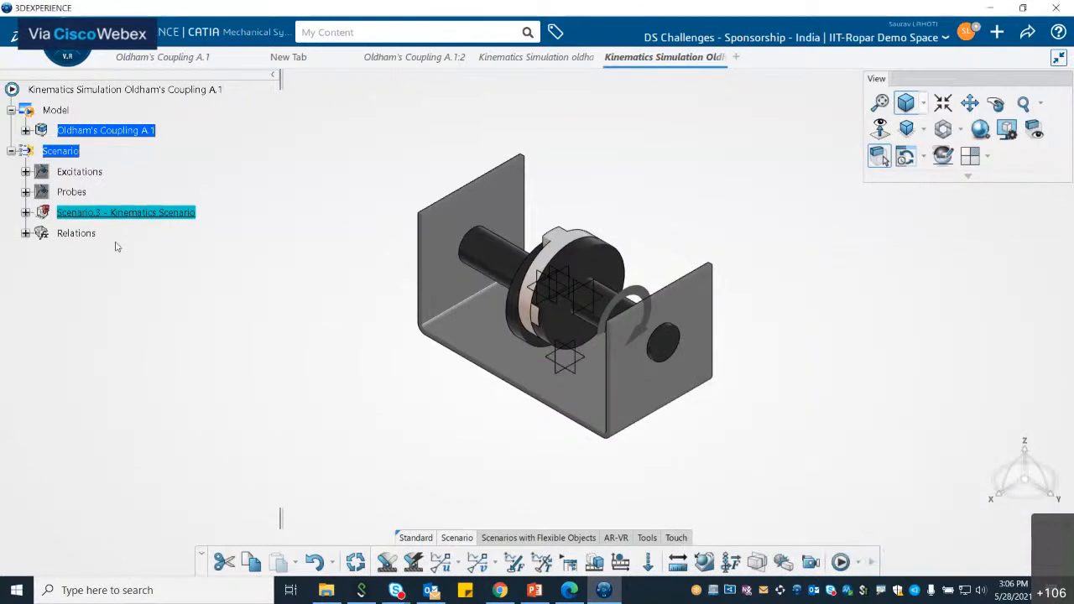
Step: Expand the Relations node, update the simulation and review the Scenario.3 update report, then collapse the tree
{"action": "left_click", "coordinate": [26, 233]}
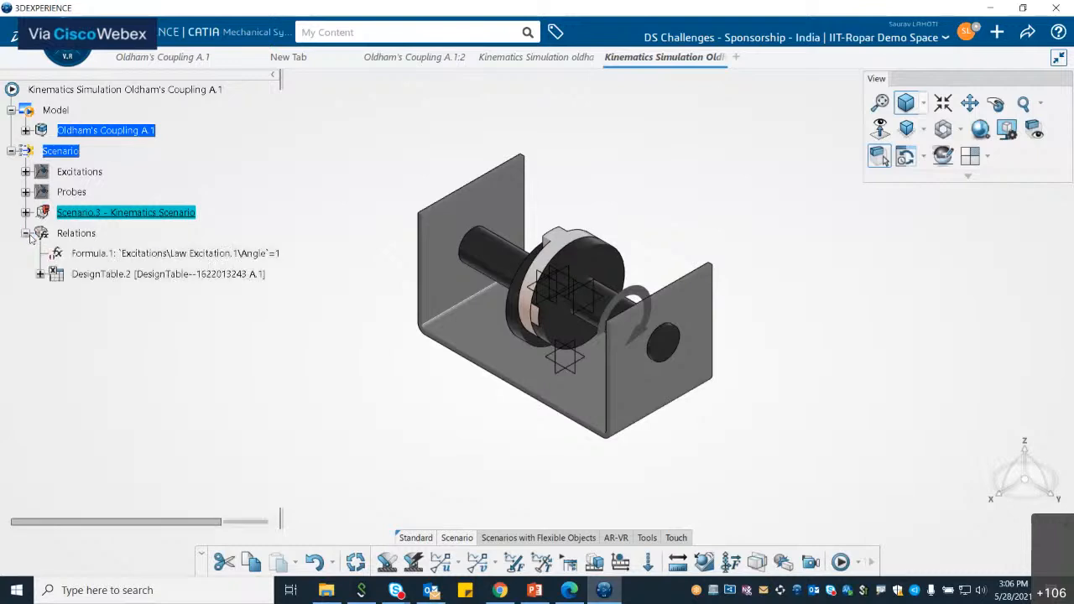
{"action": "left_click", "coordinate": [356, 561]}
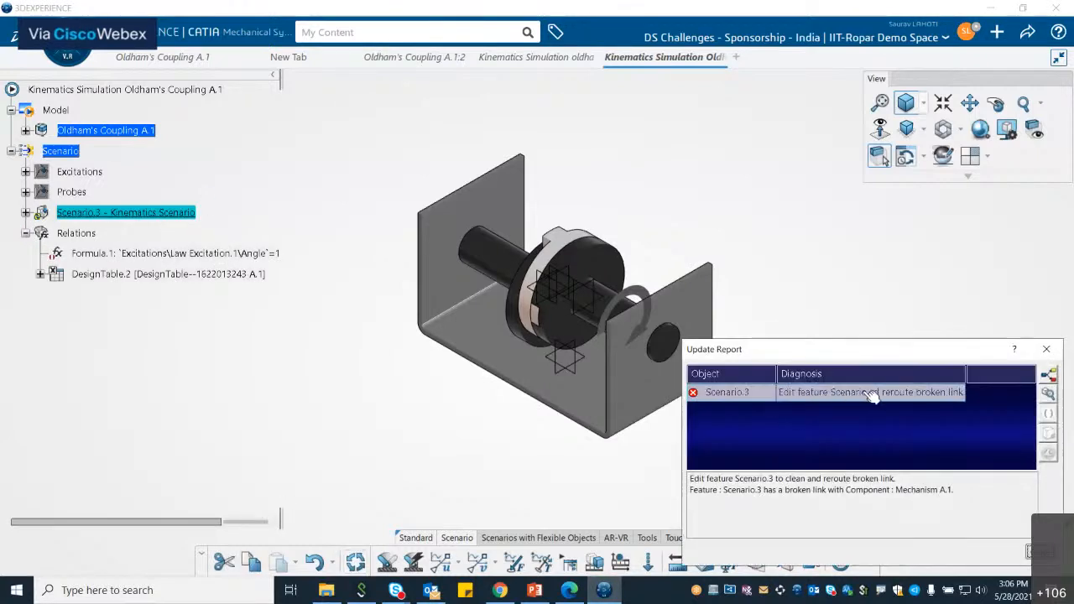
{"action": "left_click_drag", "start_coordinate": [966, 374], "coordinate": [1015, 374]}
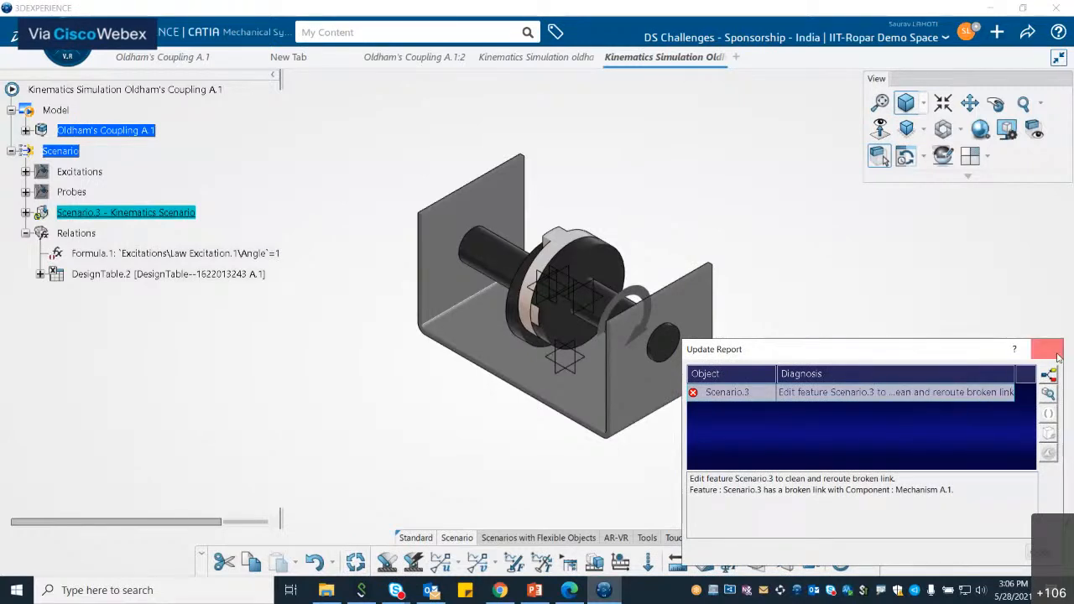
{"action": "left_click", "coordinate": [1047, 350]}
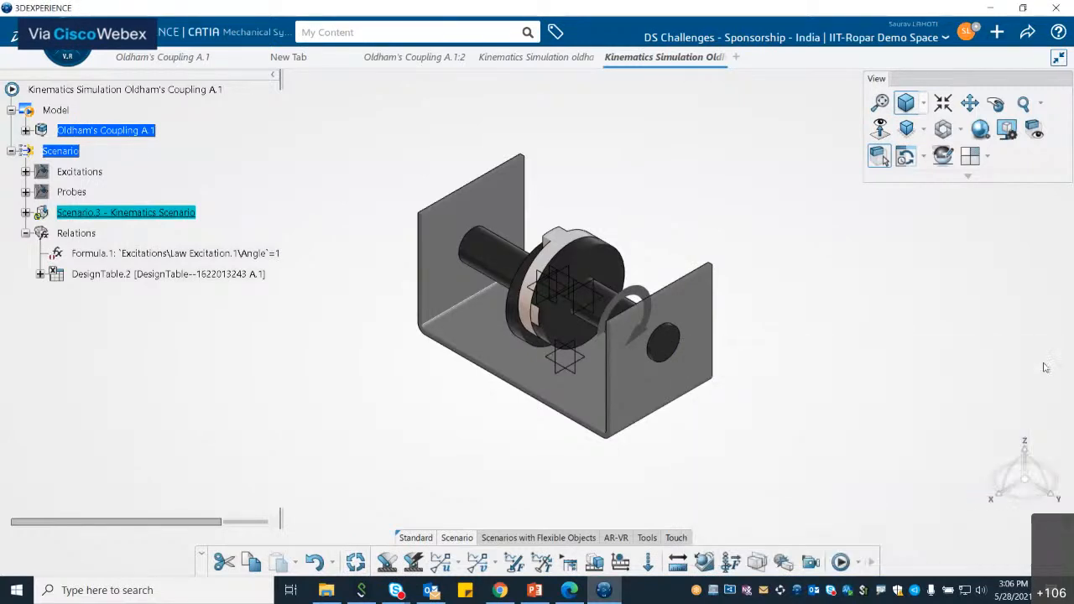
{"action": "left_click", "coordinate": [26, 233]}
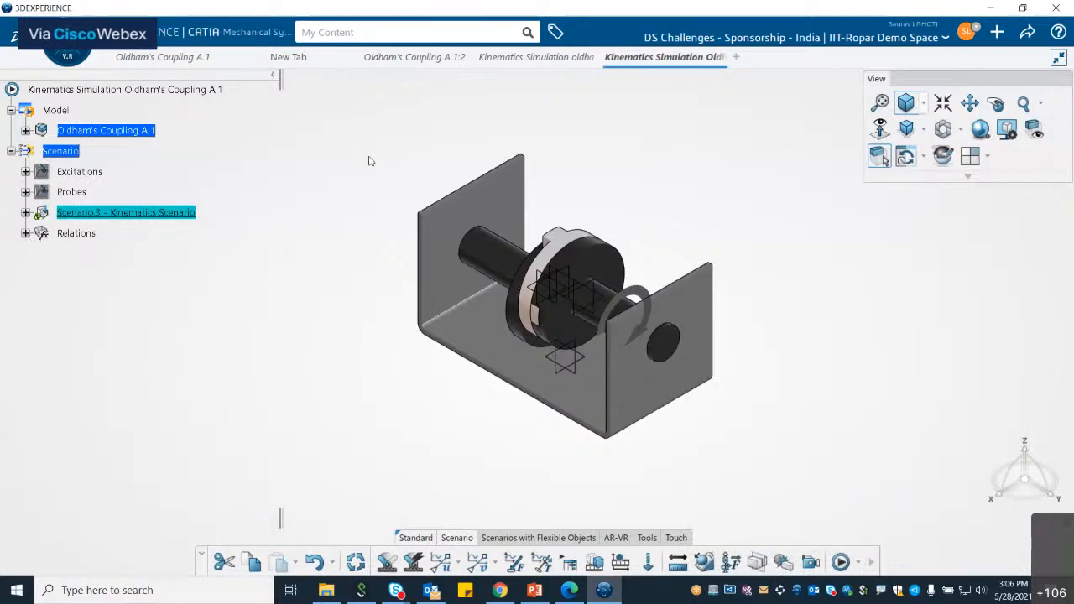
{"action": "left_click", "coordinate": [10, 151]}
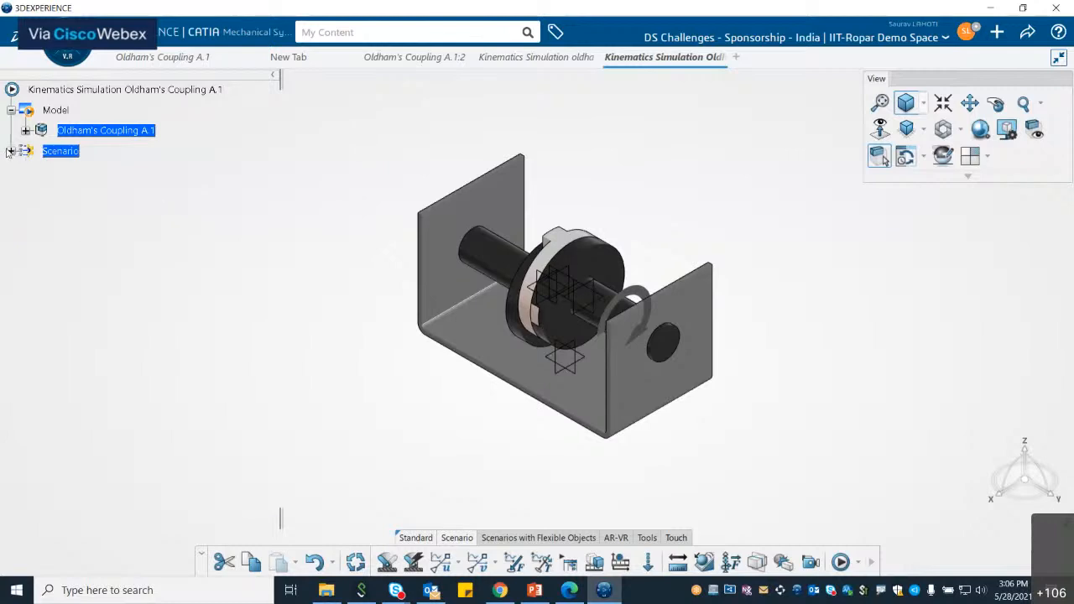